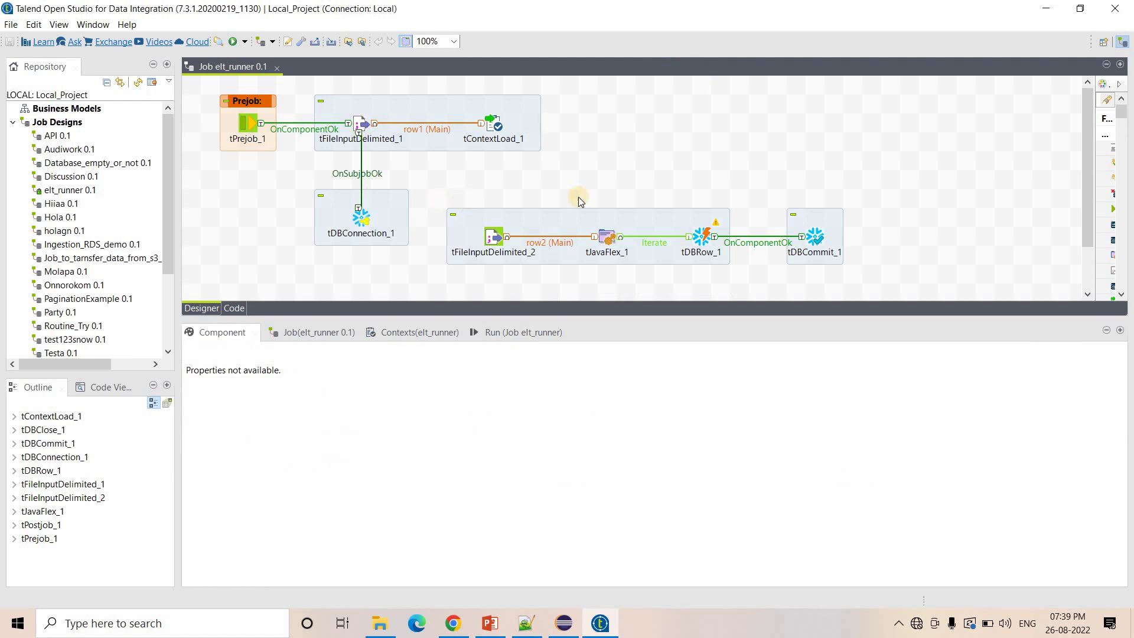
Step: Review the elt_runner job layout and the file settings of tFileInputDelimited_2 and tFileInputDelimited_1
scroll(845, 220, down, 2)
scroll(537, 216, up, 2)
click(495, 238)
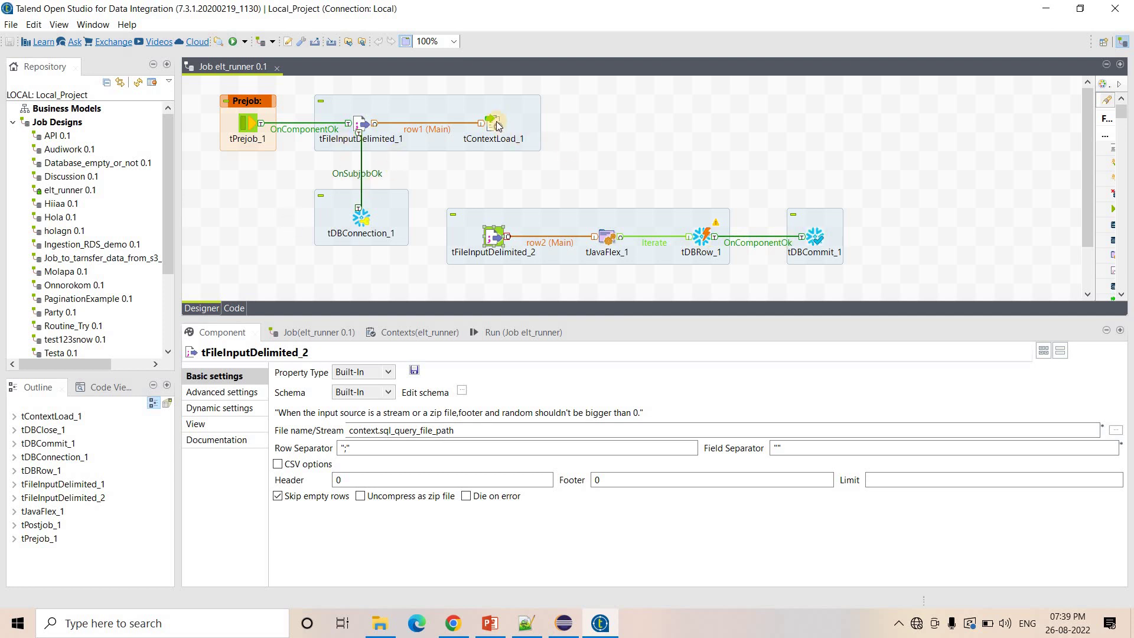
click(358, 127)
double_click(486, 425)
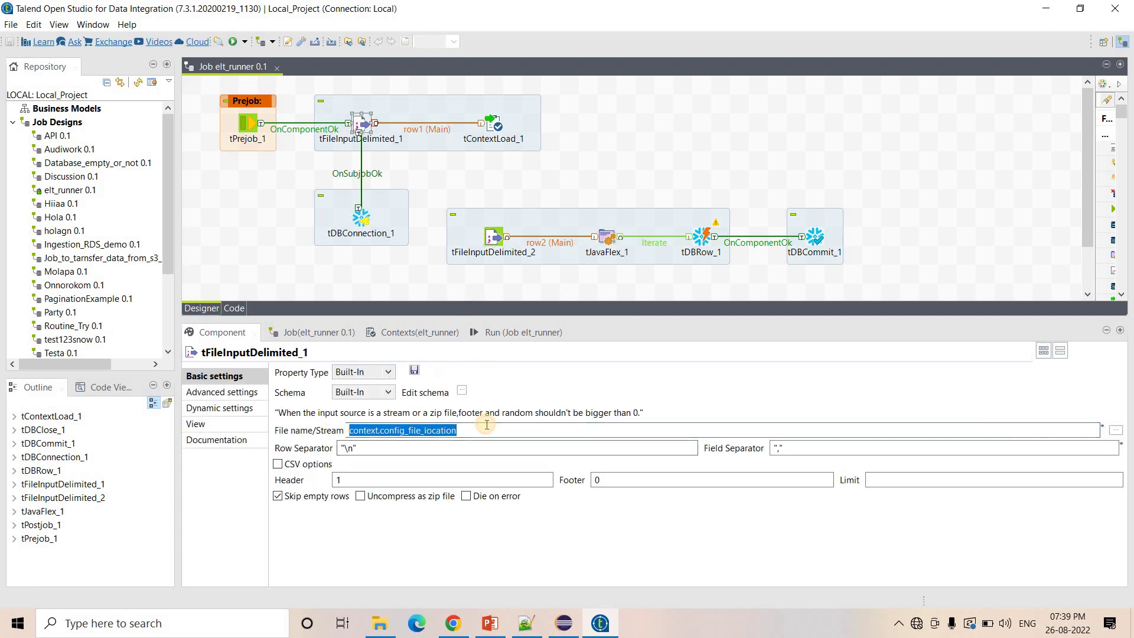
click(482, 430)
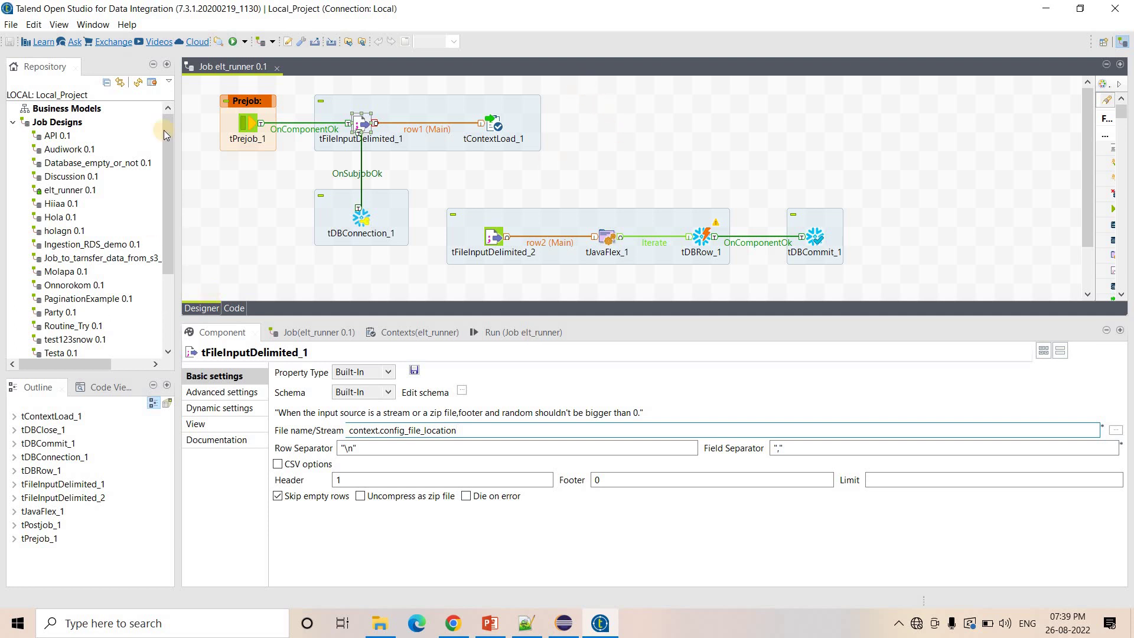
click(316, 90)
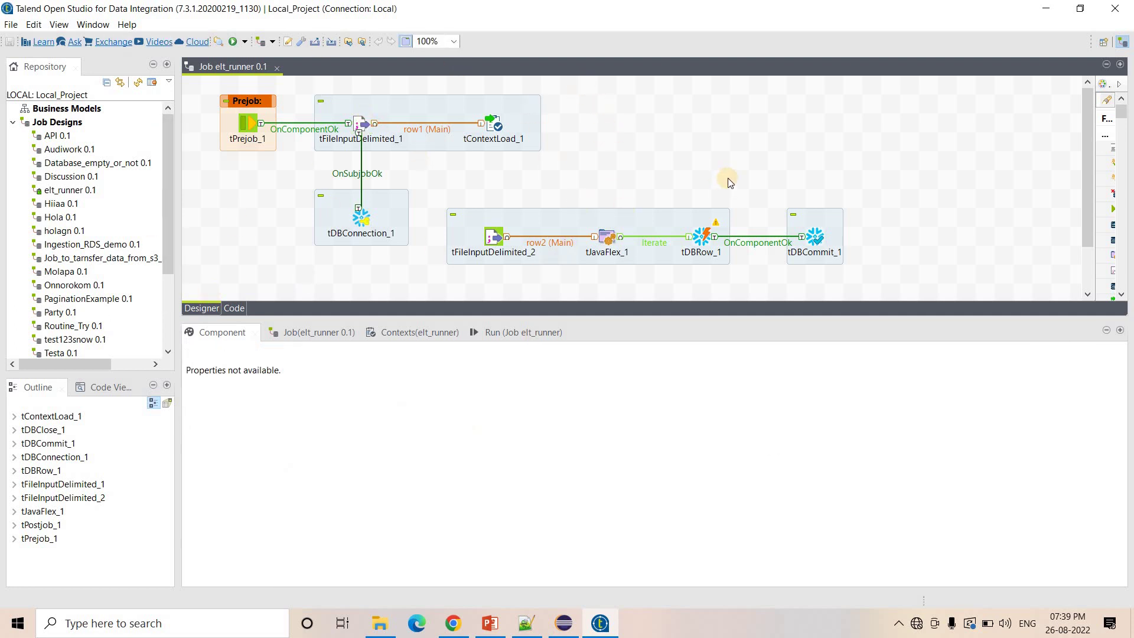
scroll(728, 178, down, 2)
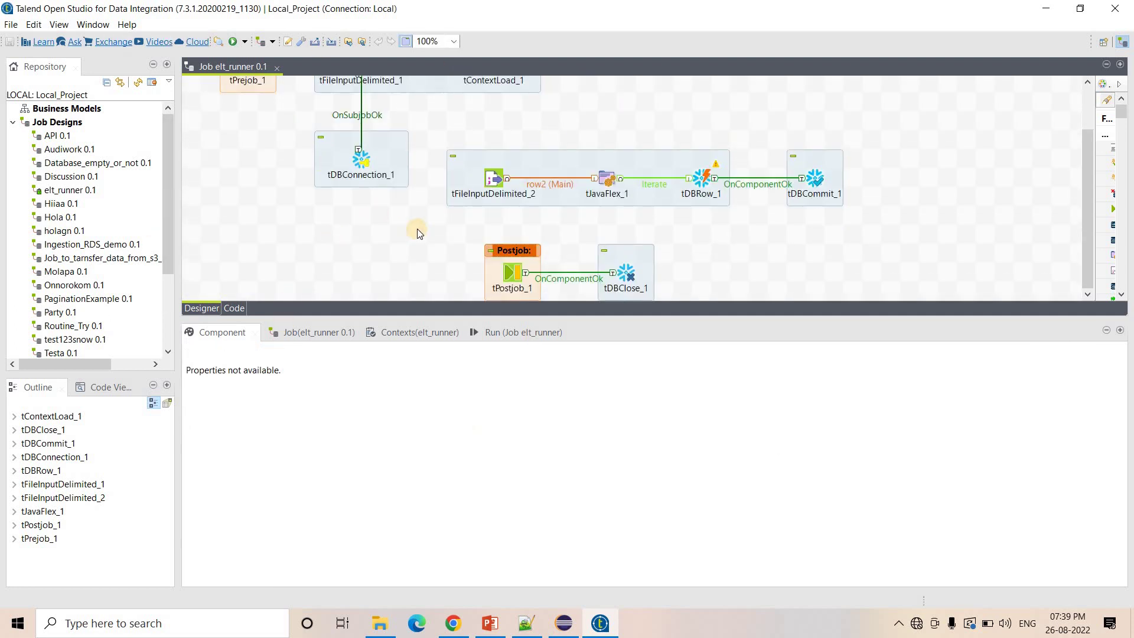
scroll(417, 234, up, 2)
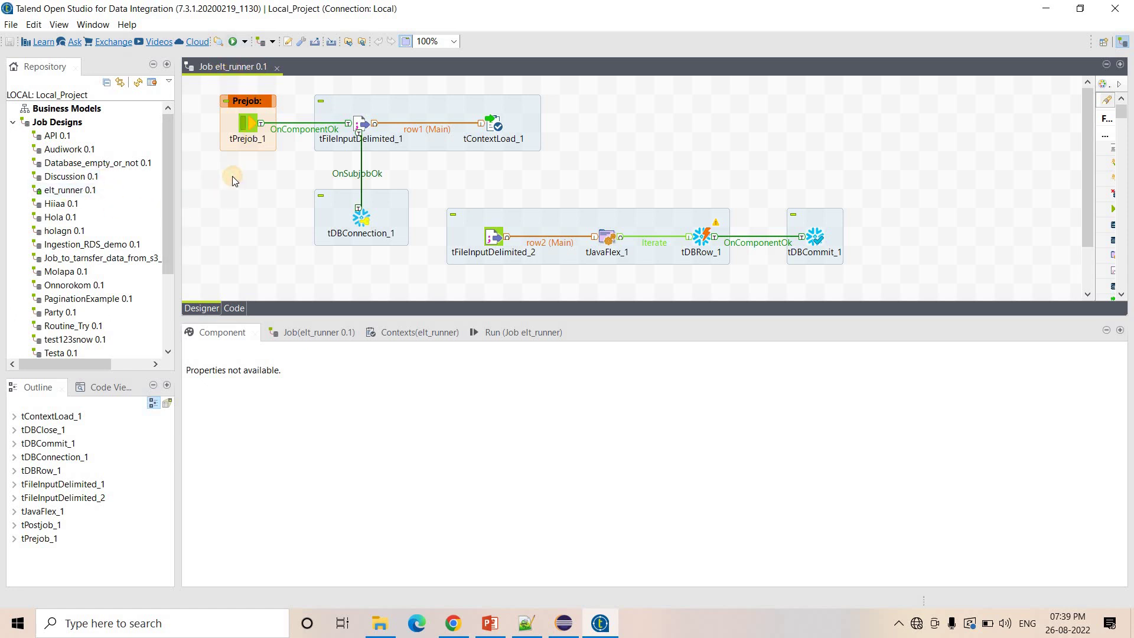
Step: Build the elt_runner 0.1 job as a standalone zip archive, elt_runner_0.1.zip, in the Talend\Fat_jar_demo_yt folder on the Desktop
right_click(64, 196)
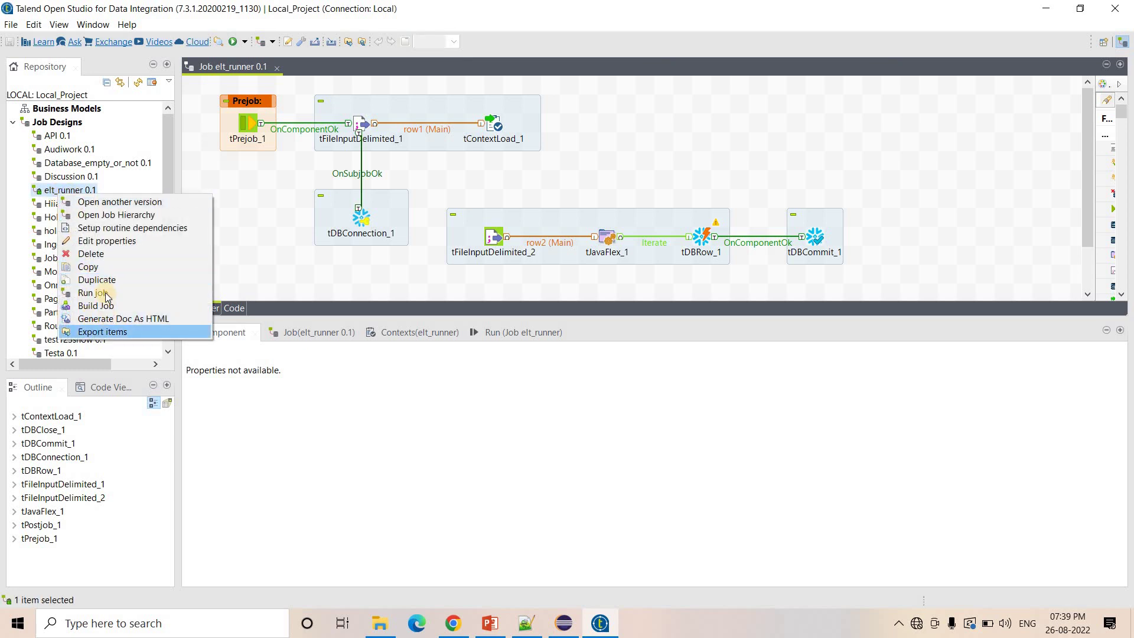
click(96, 306)
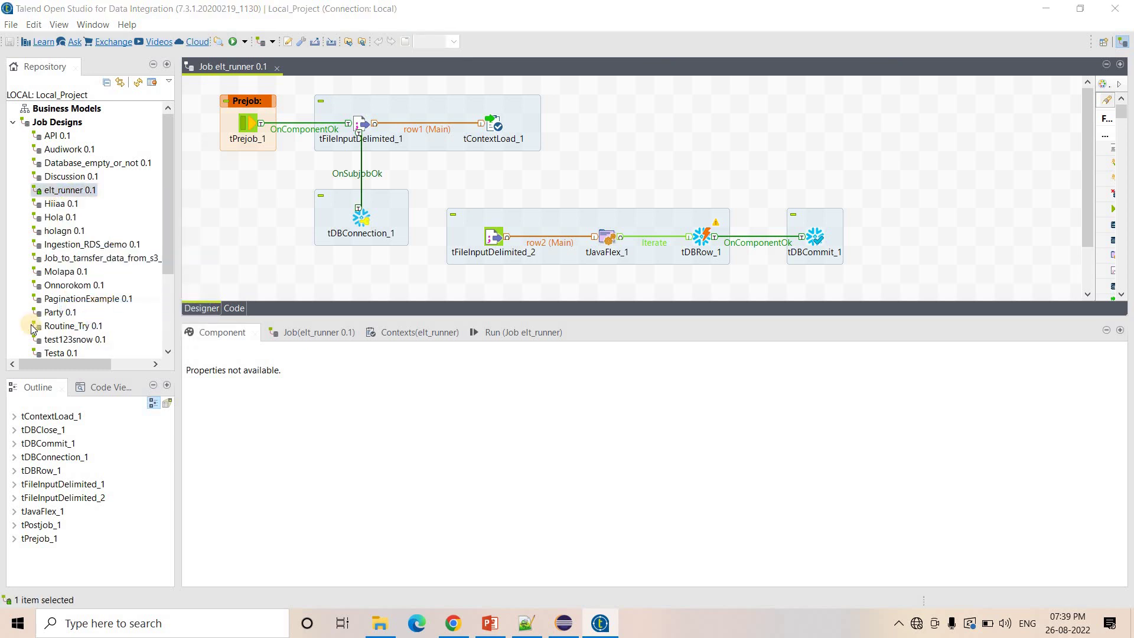
click(749, 93)
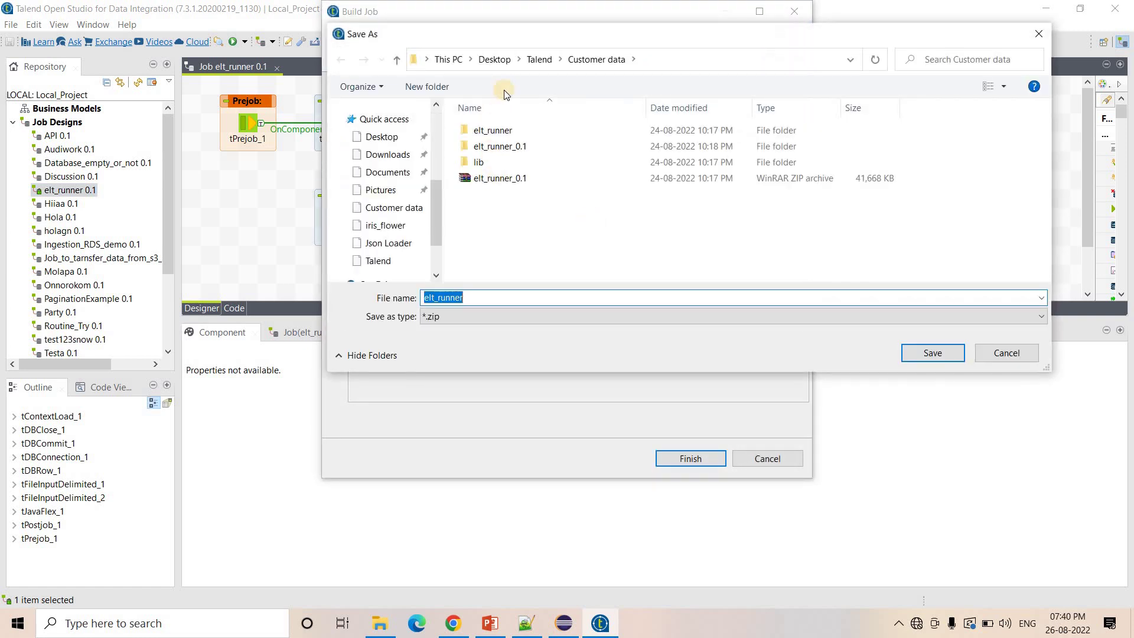
click(539, 60)
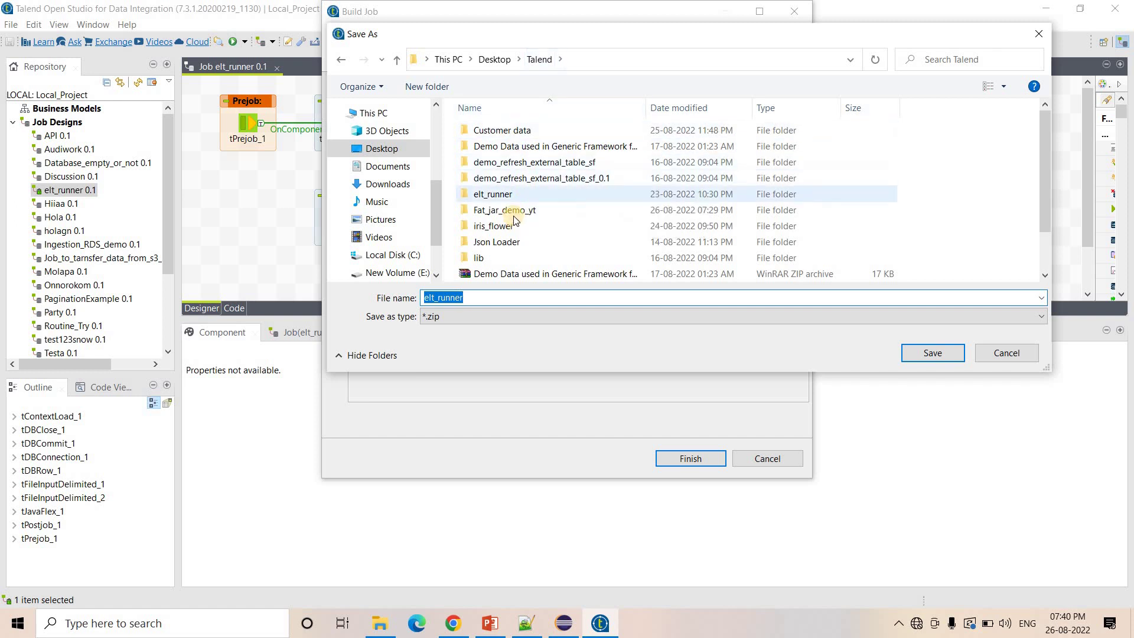
click(508, 211)
click(932, 353)
click(931, 352)
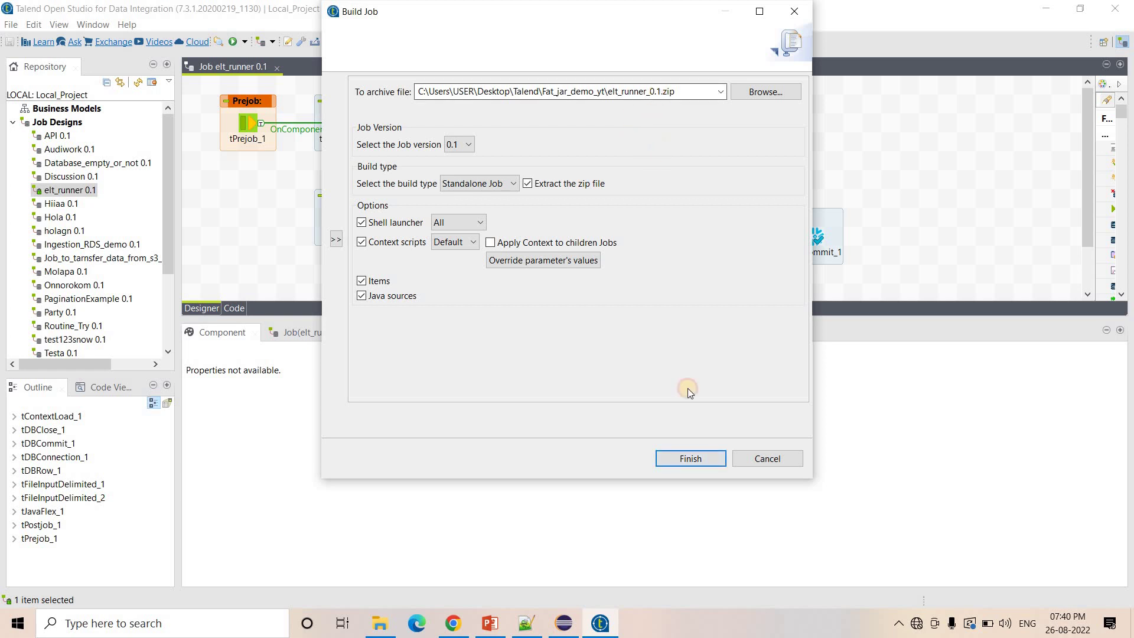
click(689, 459)
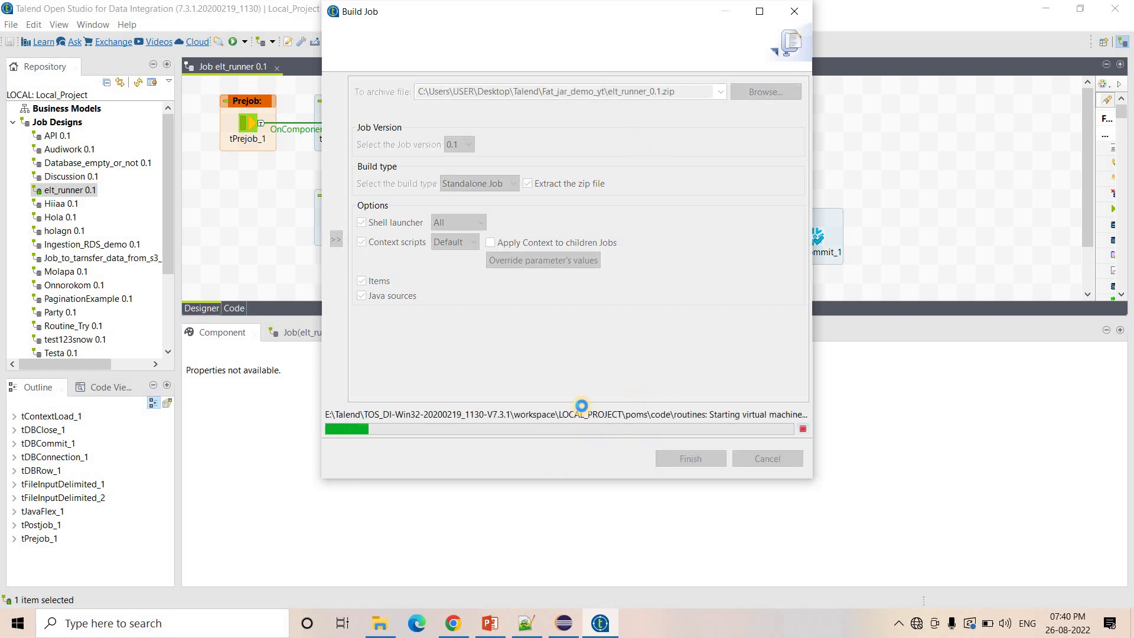
Step: In File Explorer, extract the elt_runner_0.1 archive in Fat_jar_demo_yt to its own elt_runner_0.1 folder and open that folder
click(380, 623)
double_click(175, 216)
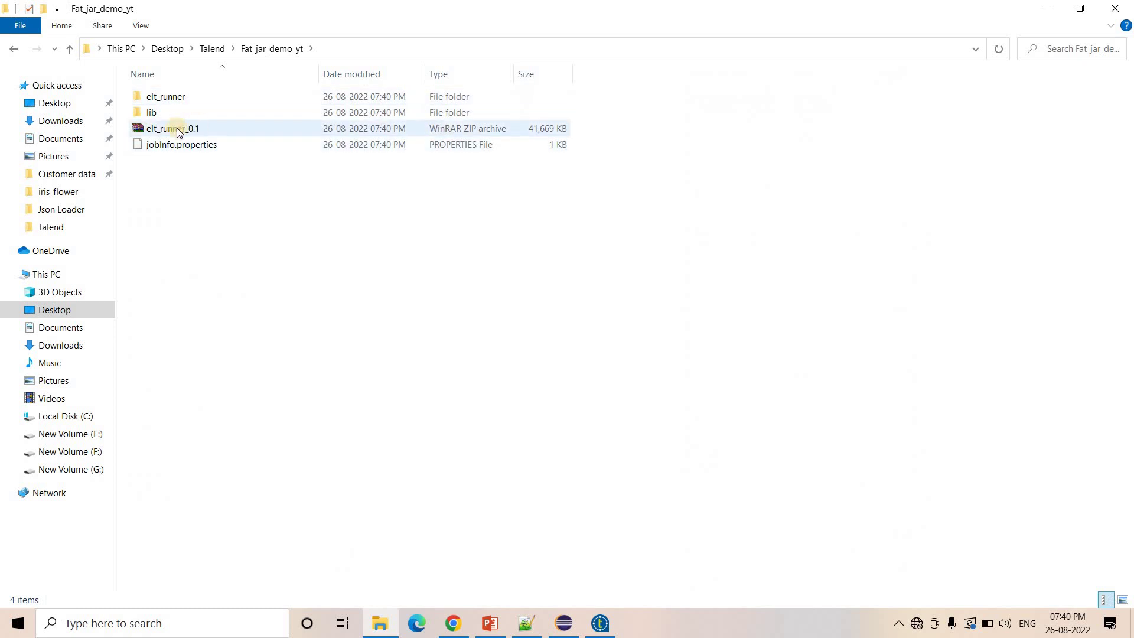
click(176, 128)
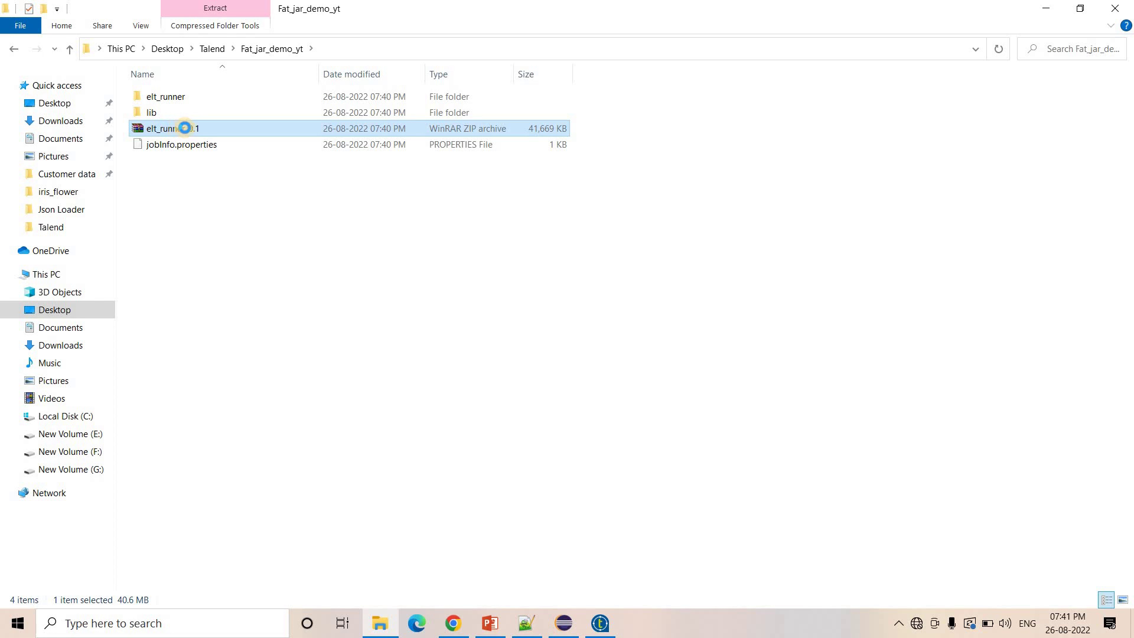
right_click(186, 131)
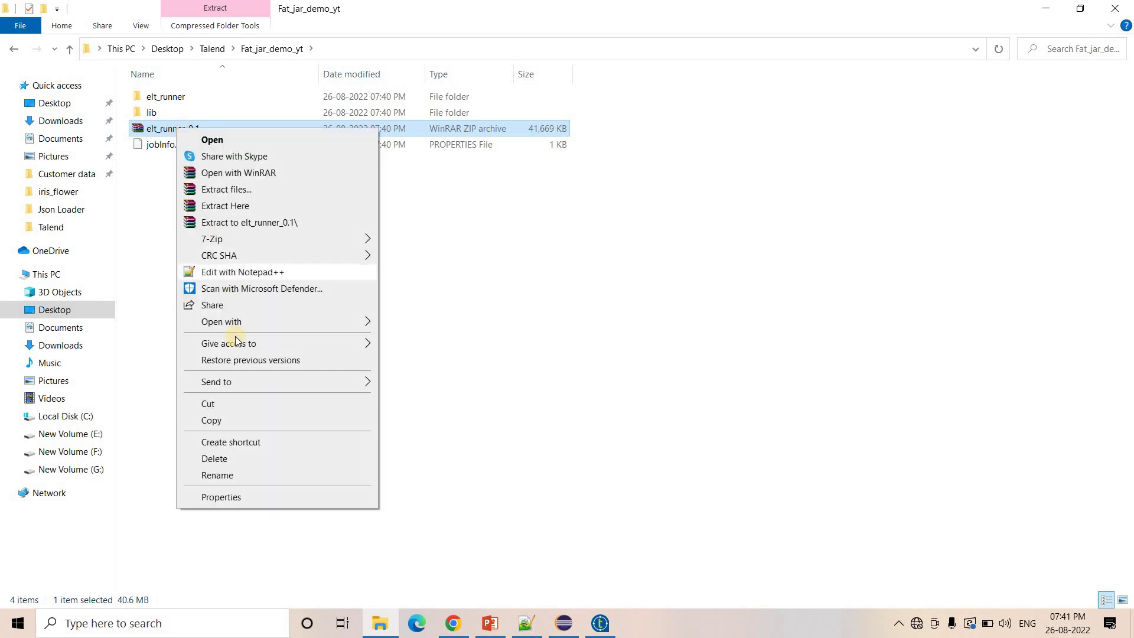
click(295, 223)
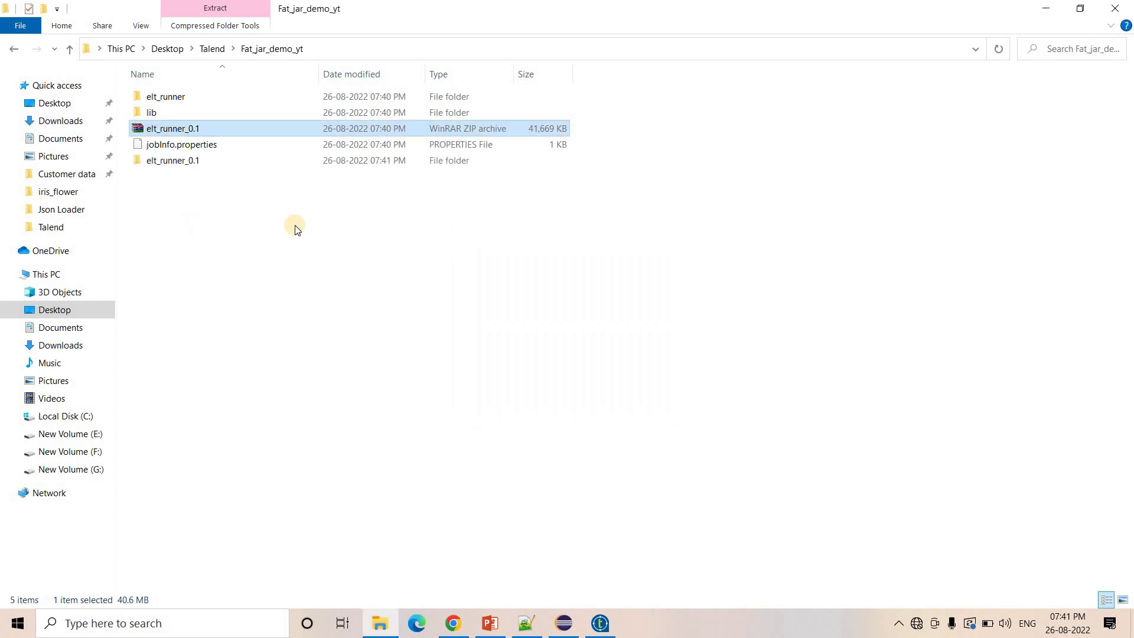
click(277, 190)
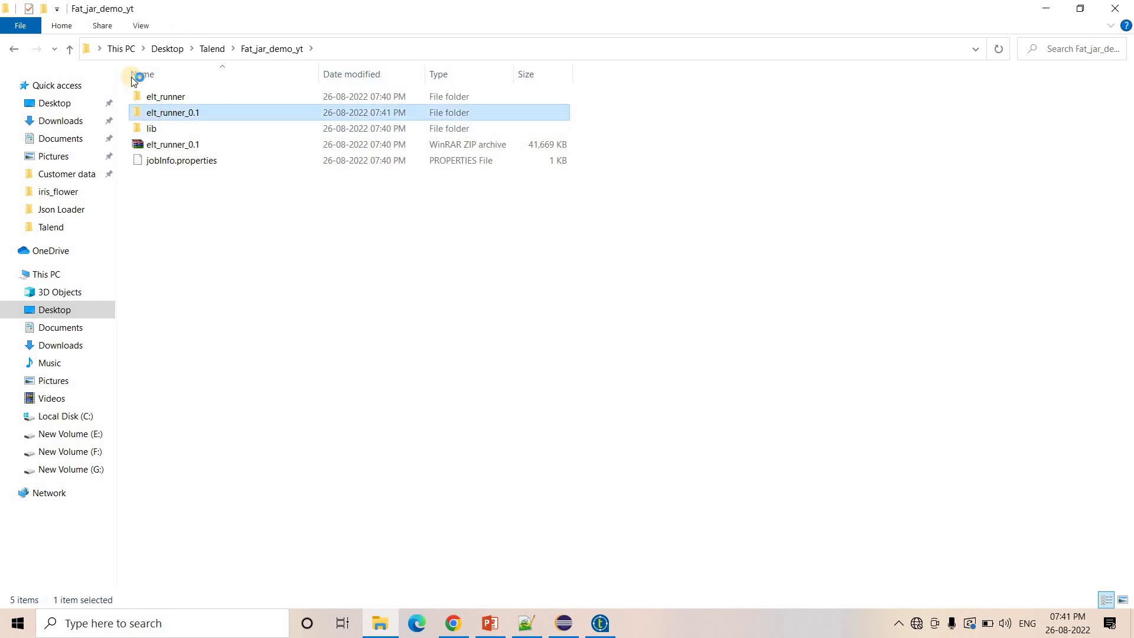
double_click(188, 112)
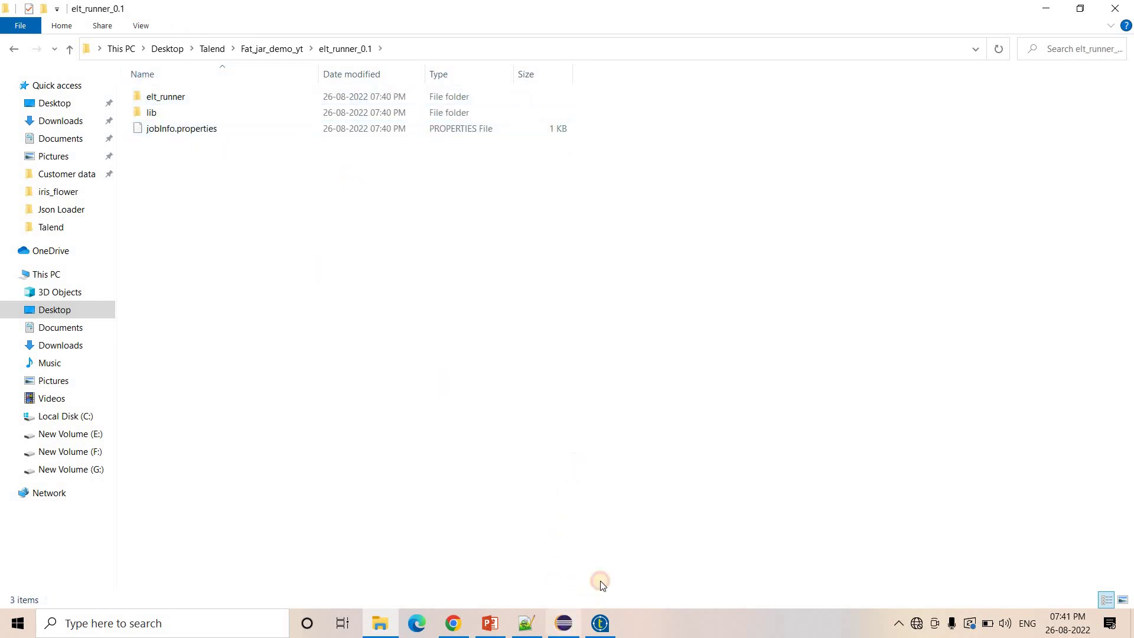
Step: Switch to Eclipse and create a Java project named demo_fat_jar with the default settings
click(564, 624)
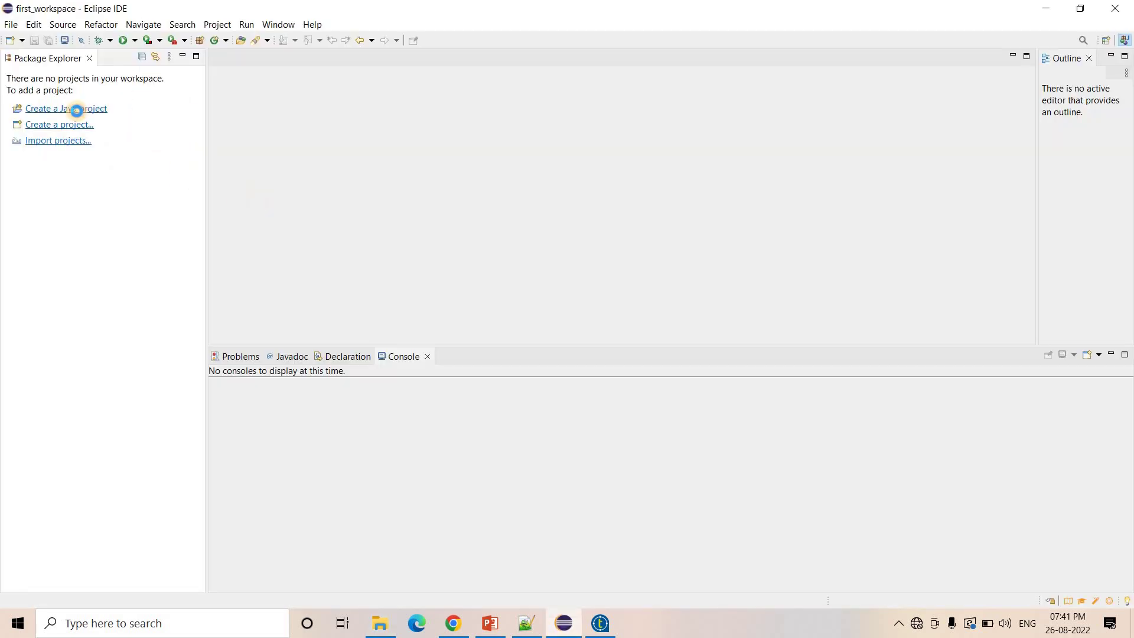
click(79, 110)
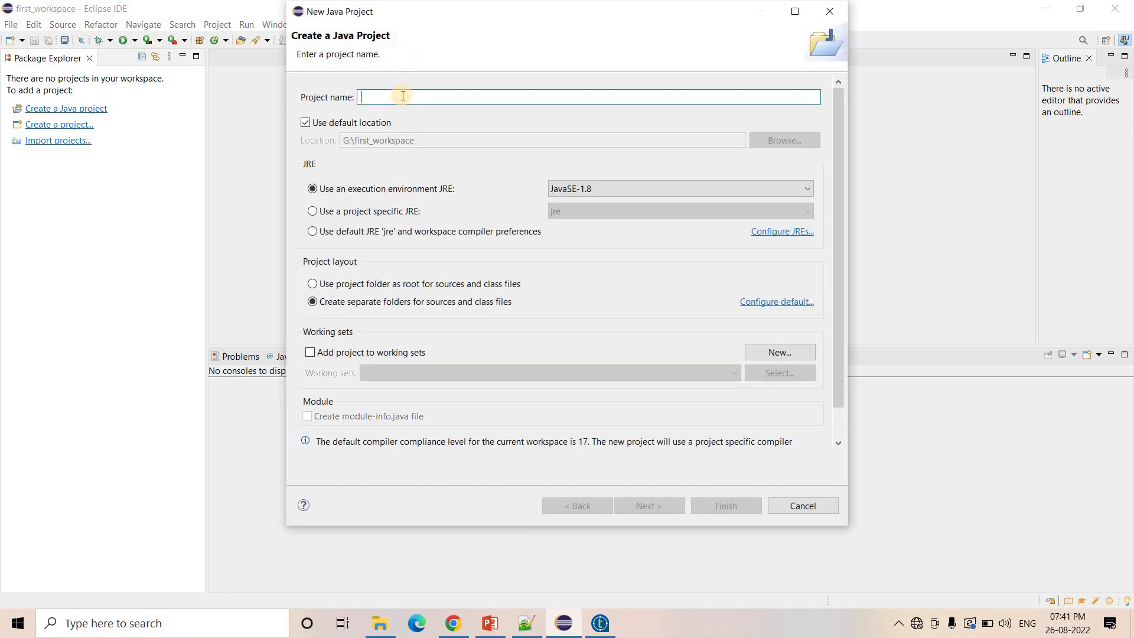
text(demo_fat_jar)
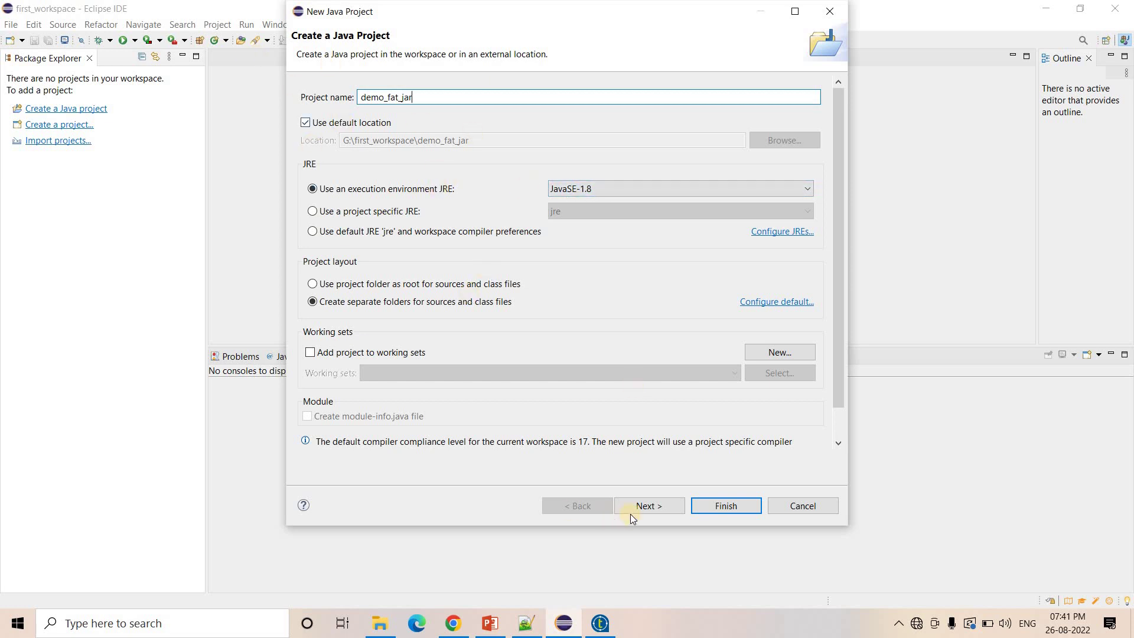
click(712, 507)
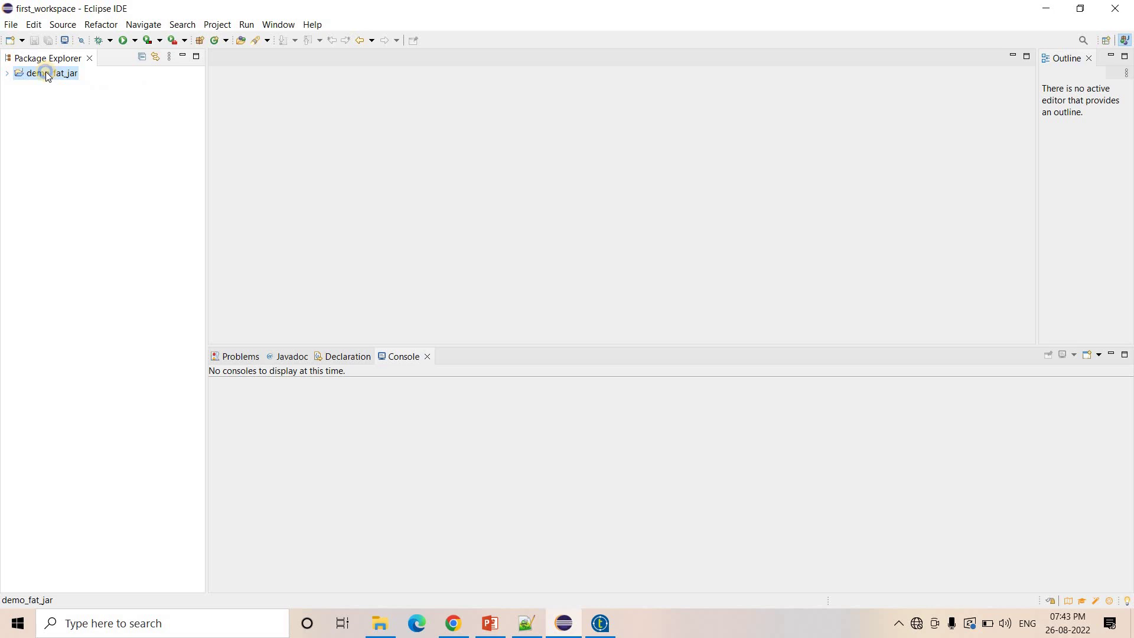
Step: Add all JARs from Fat_jar_demo_yt\elt_runner_0.1\lib to the build path of demo_fat_jar as external JARs
right_click(48, 76)
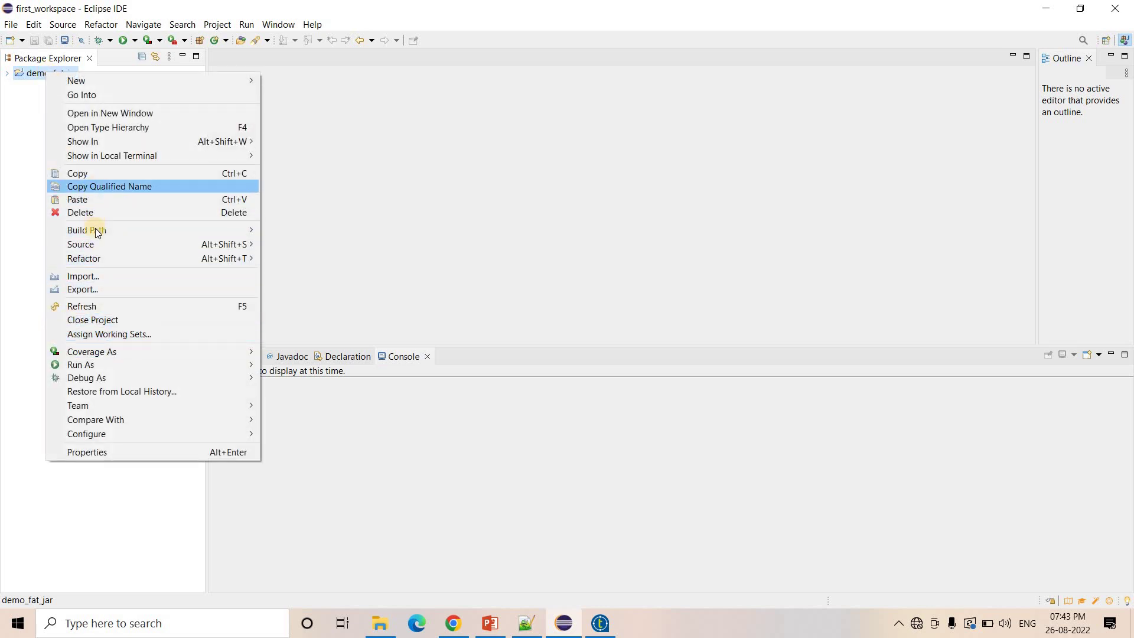
mouse_move(98, 232)
click(313, 302)
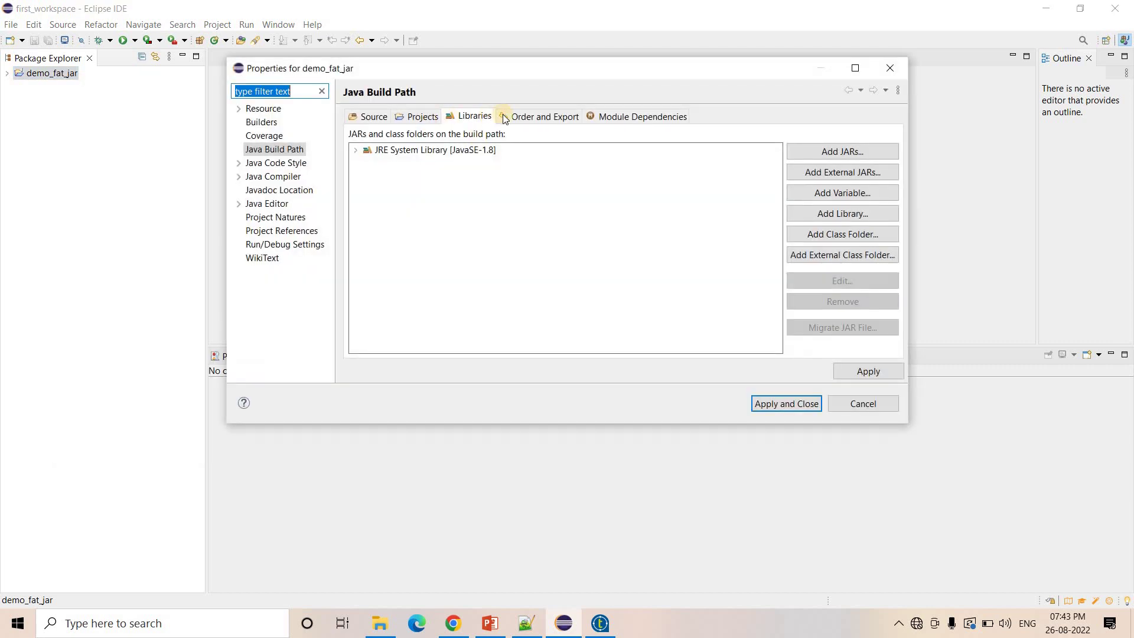
click(842, 173)
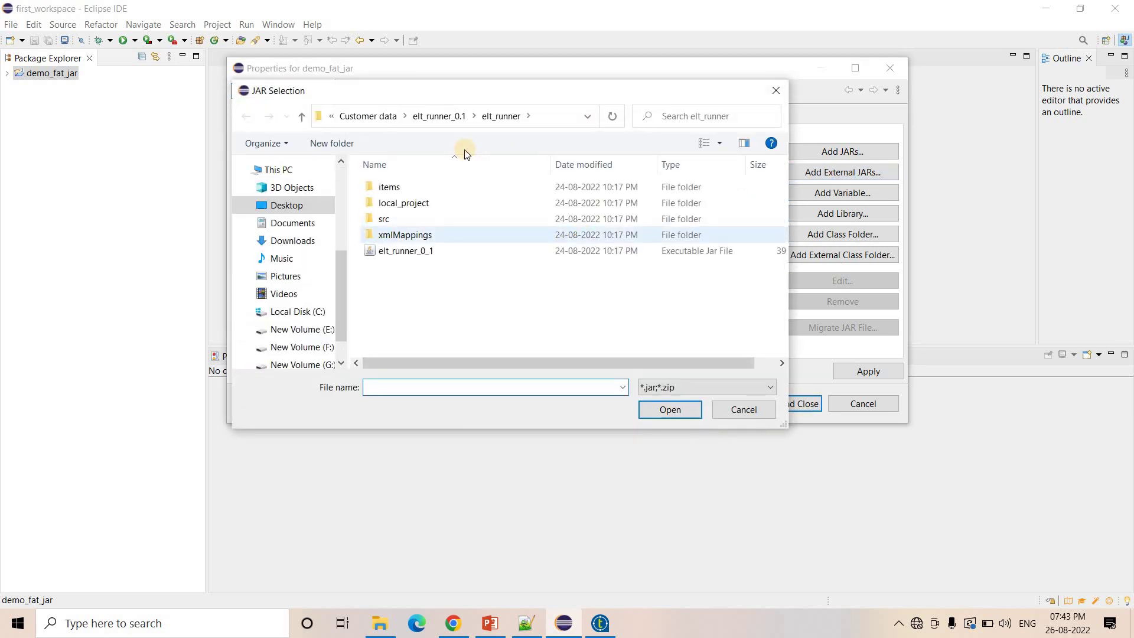
click(363, 116)
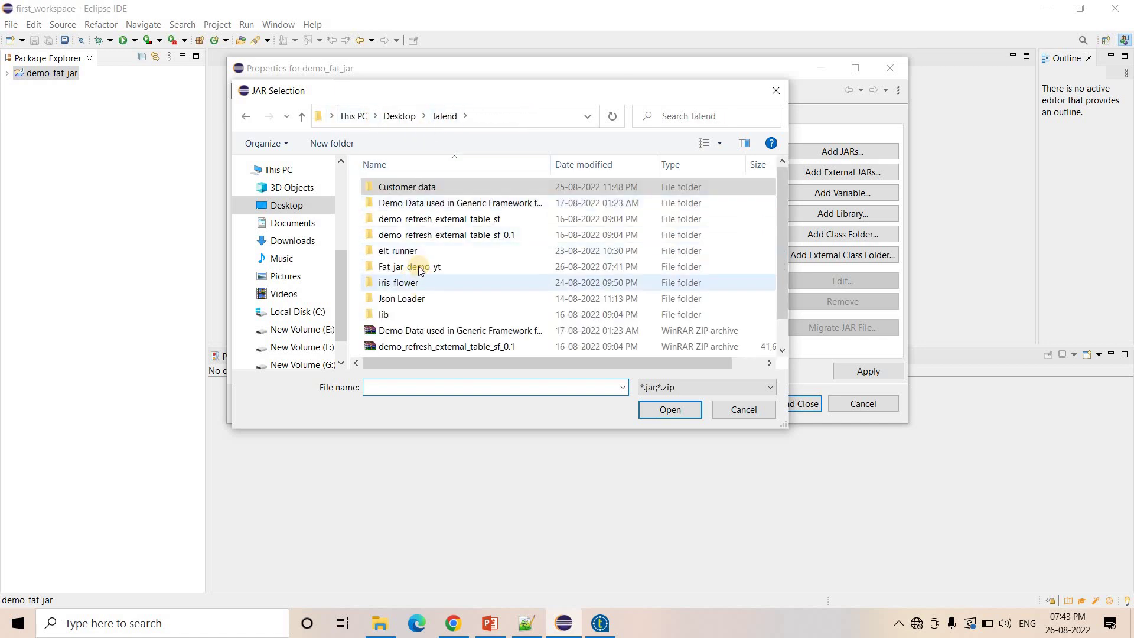
click(415, 267)
key(Return)
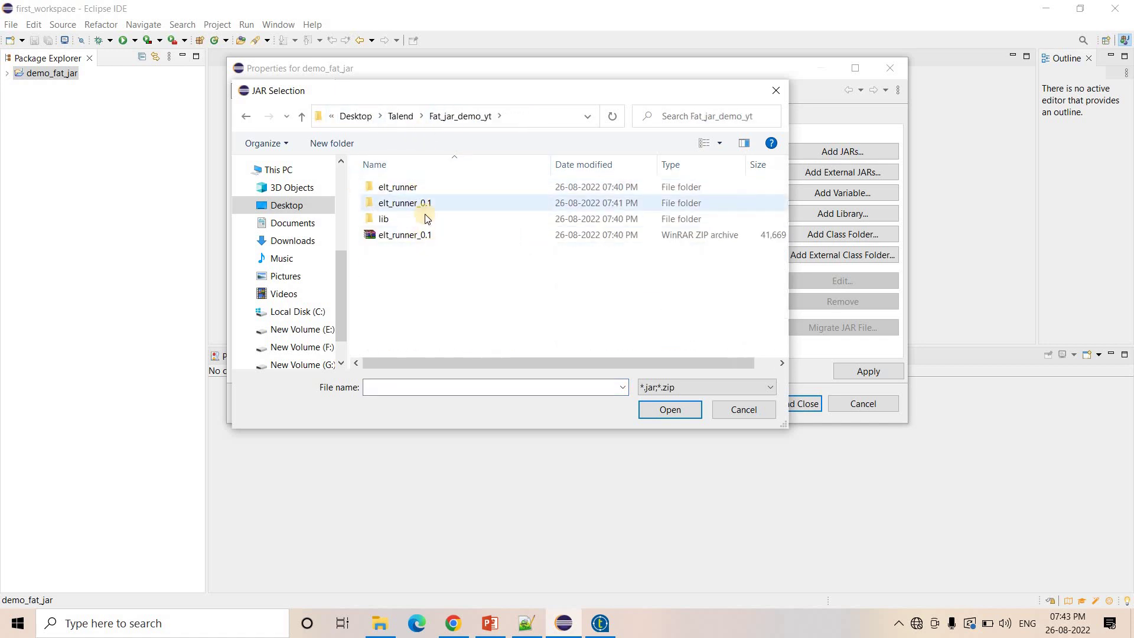
click(413, 204)
double_click(414, 204)
double_click(405, 203)
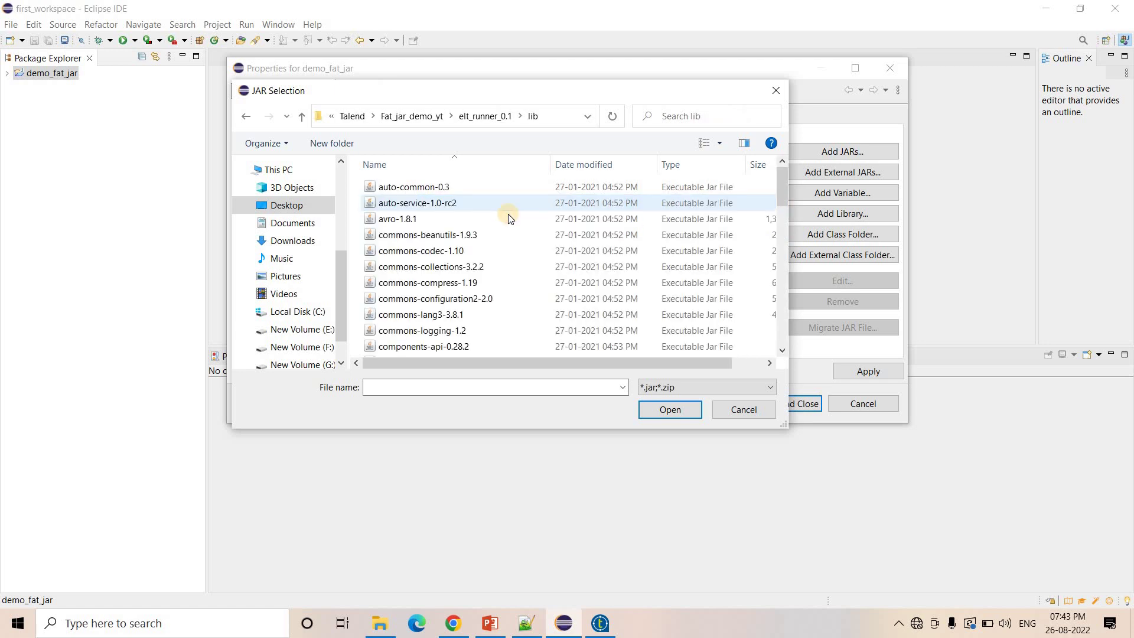
key(ctrl+a)
click(679, 409)
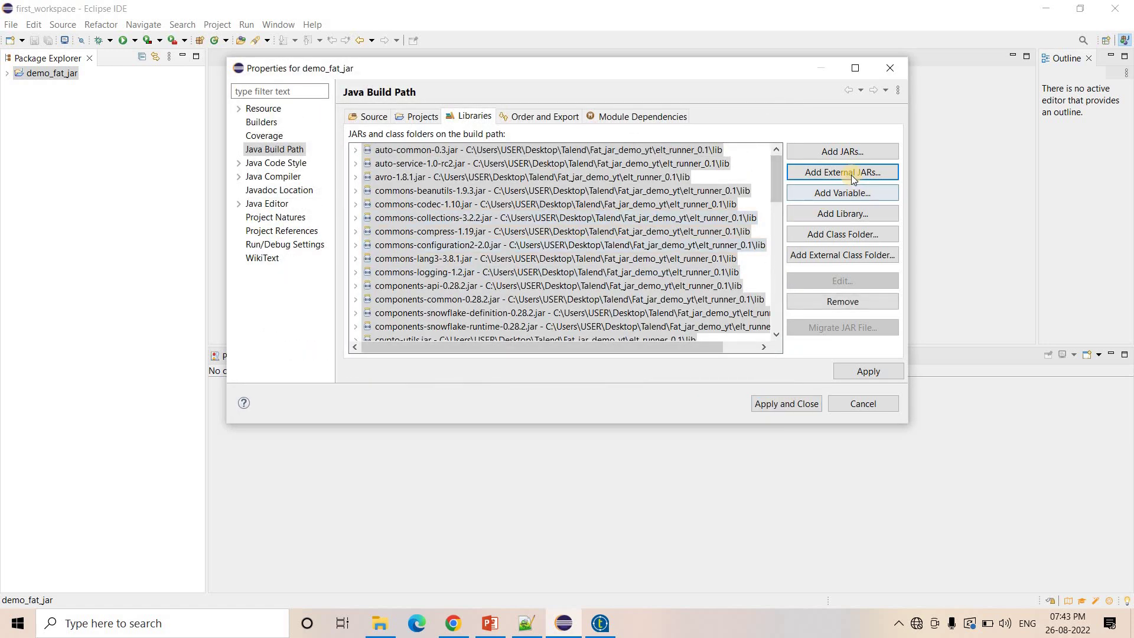
Step: Add the external JAR elt_runner_0_1 from elt_runner_0.1\elt_runner to the build path and apply the changes
click(832, 176)
click(496, 116)
double_click(410, 188)
click(417, 250)
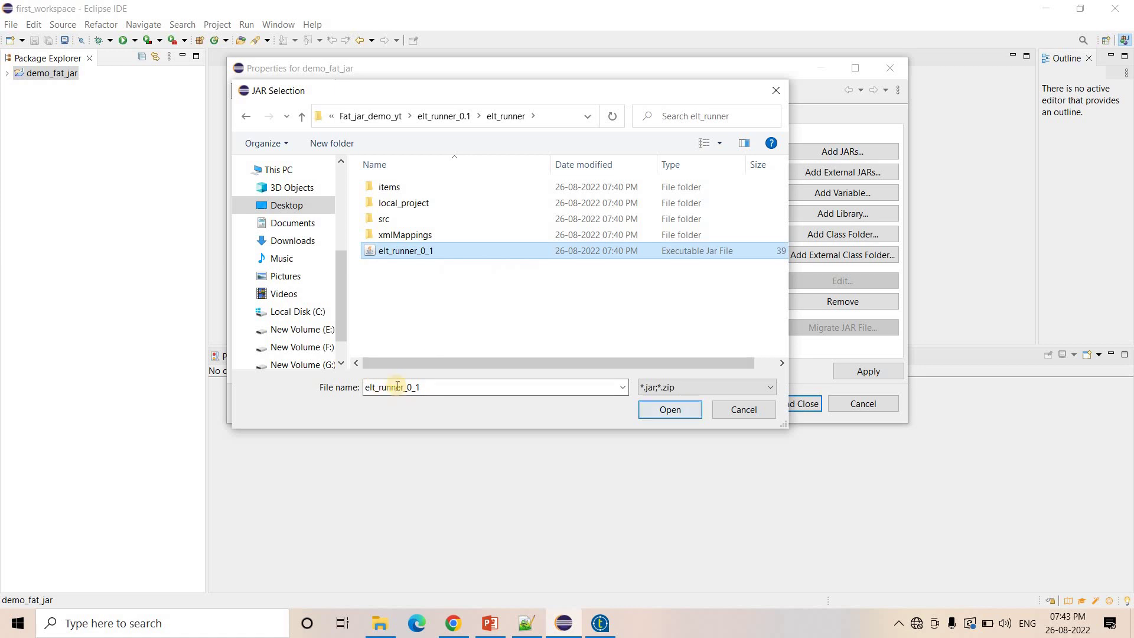
click(677, 412)
click(869, 372)
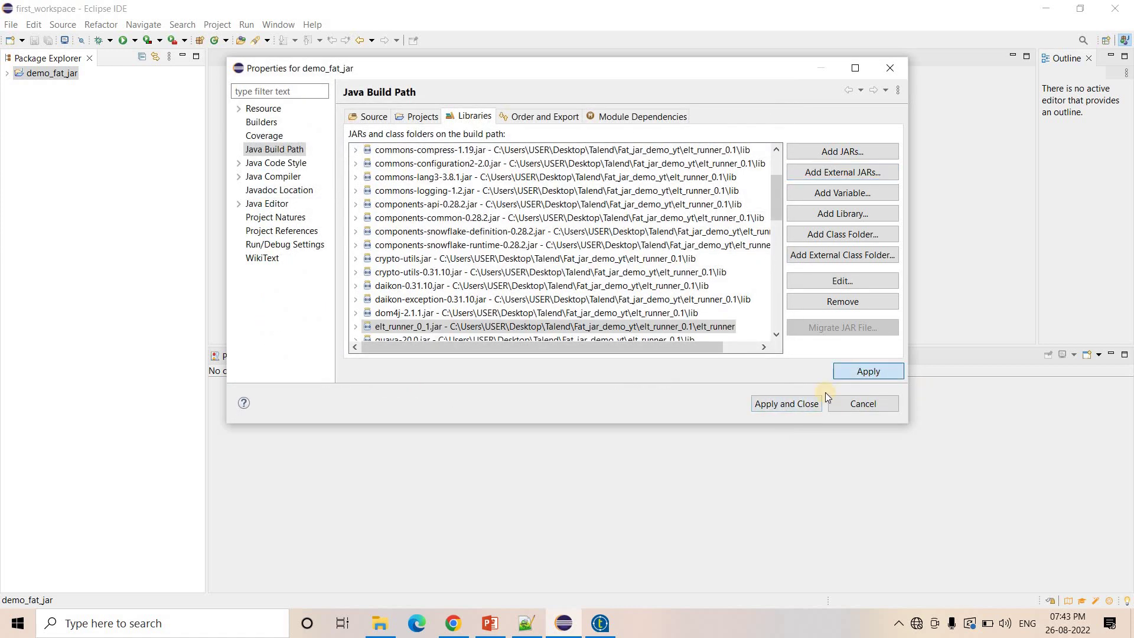
click(790, 403)
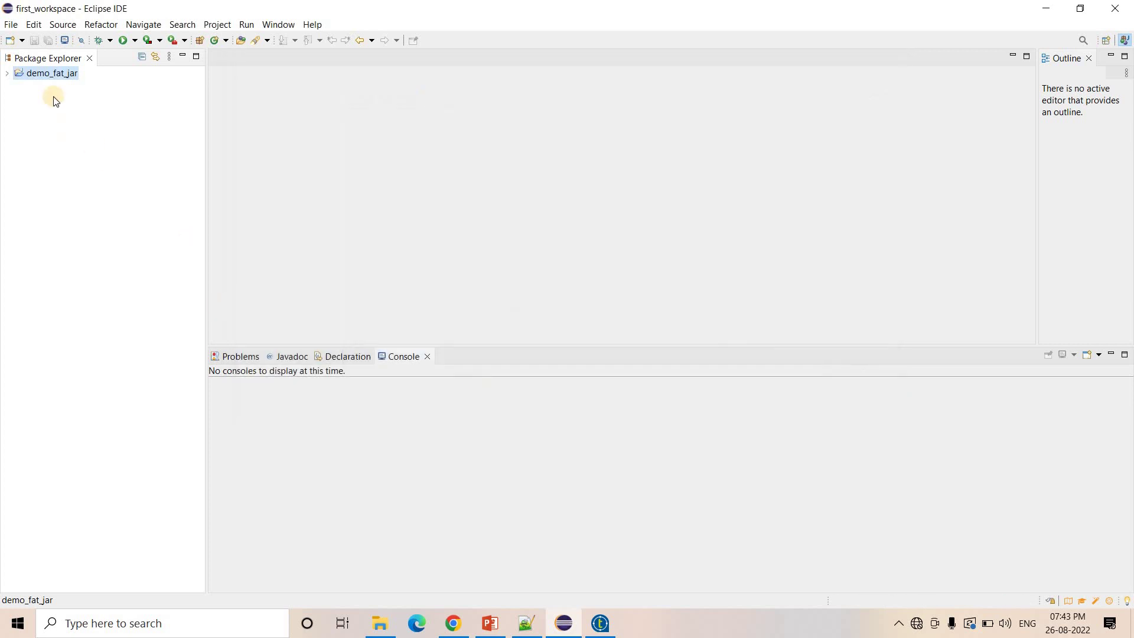
Step: Expand demo_fat_jar, then switch to File Explorer and copy the local_project folder from Fat_jar_demo_yt\elt_runner_0.1\elt_runner
click(8, 76)
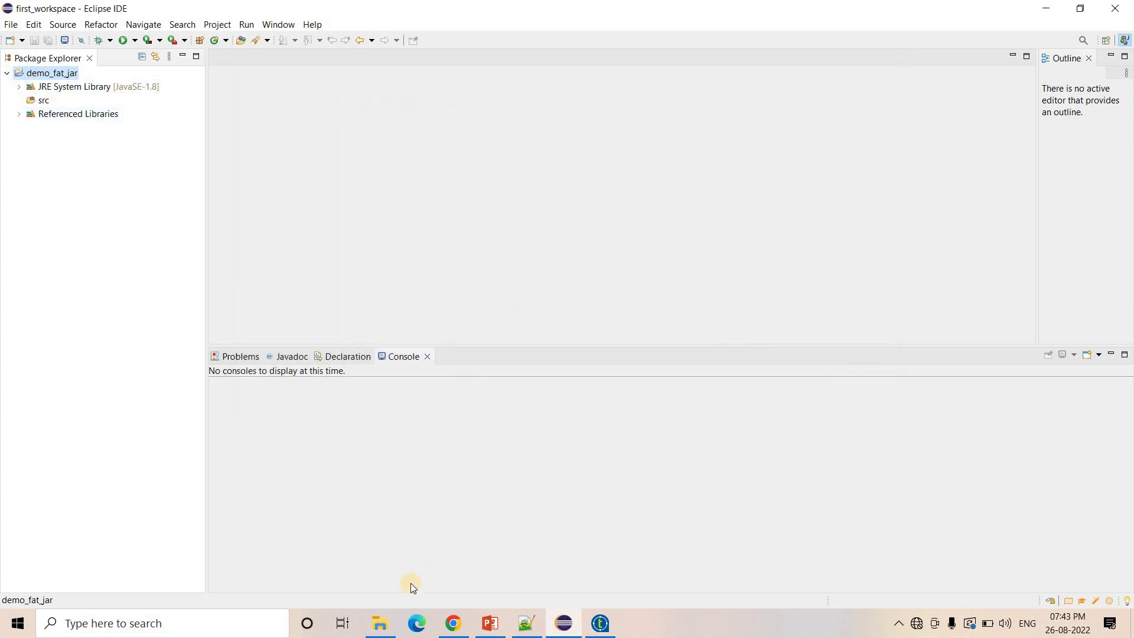
click(383, 616)
click(278, 51)
double_click(163, 112)
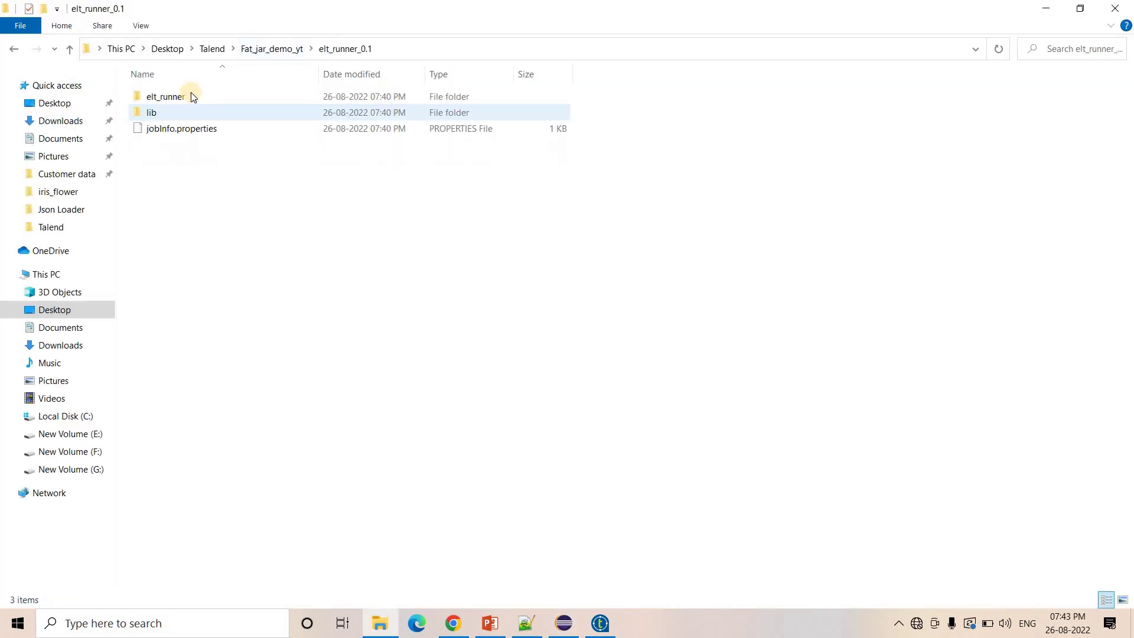
double_click(189, 96)
click(176, 113)
key(Return)
click(204, 96)
double_click(204, 97)
click(467, 50)
click(388, 50)
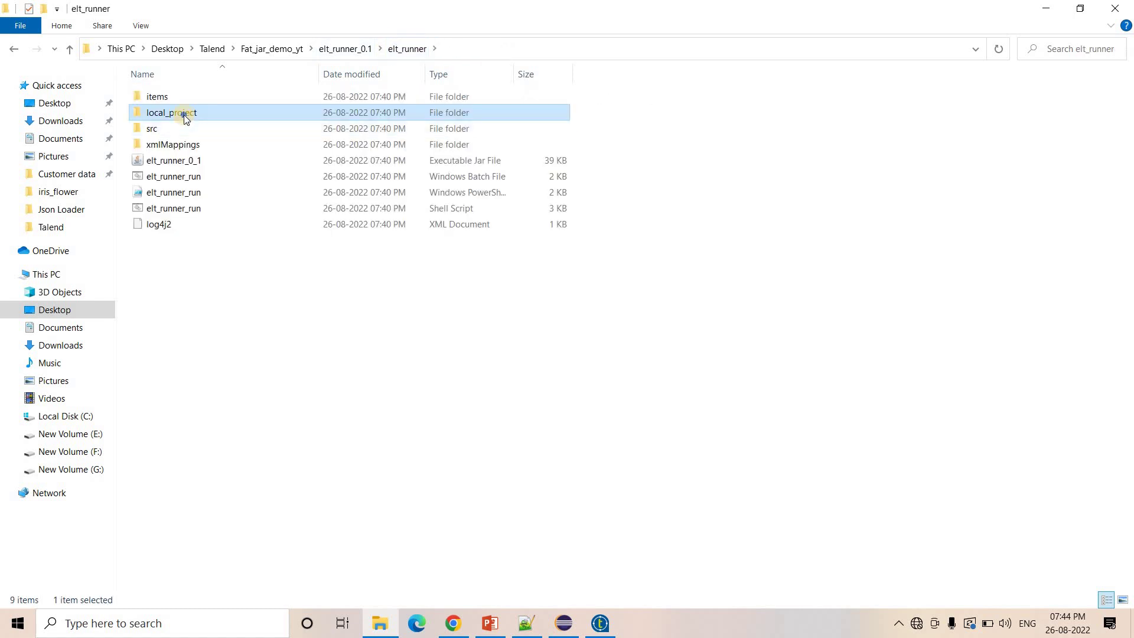
right_click(183, 115)
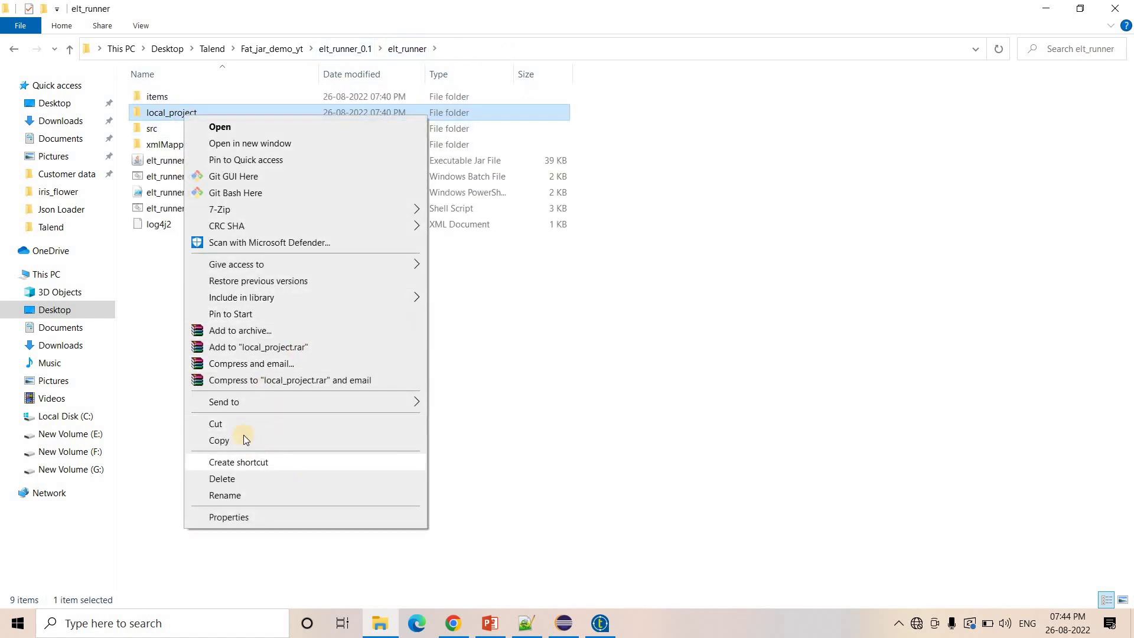
click(239, 440)
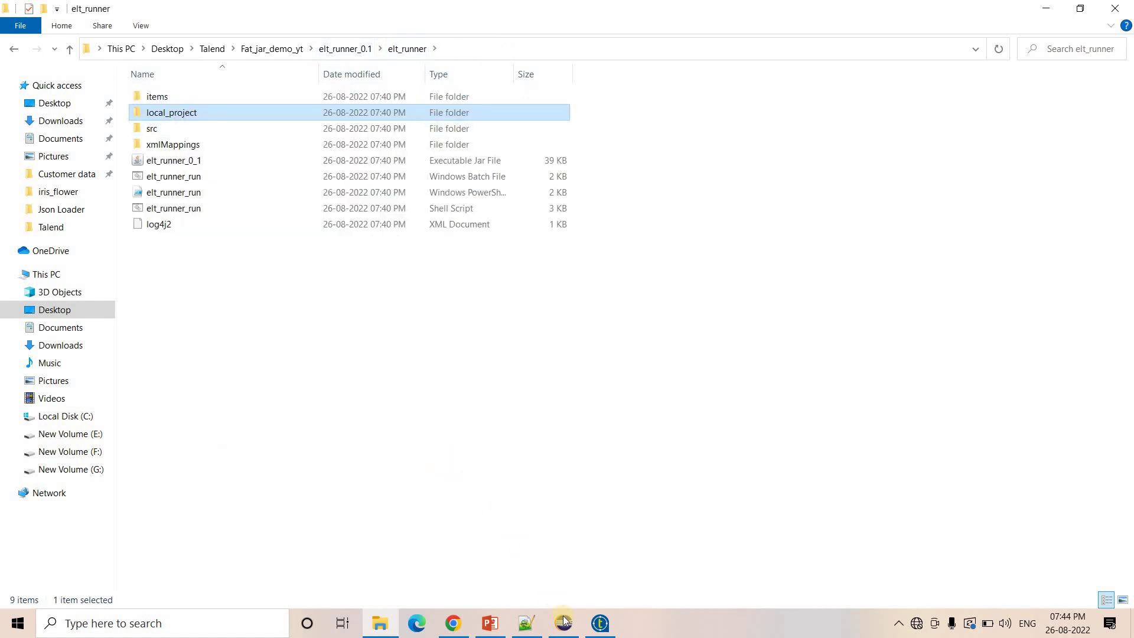
Step: Switch to Eclipse, paste the copied local_project folder into the src folder of demo_fat_jar and expand src
key(alt+Tab)
right_click(37, 99)
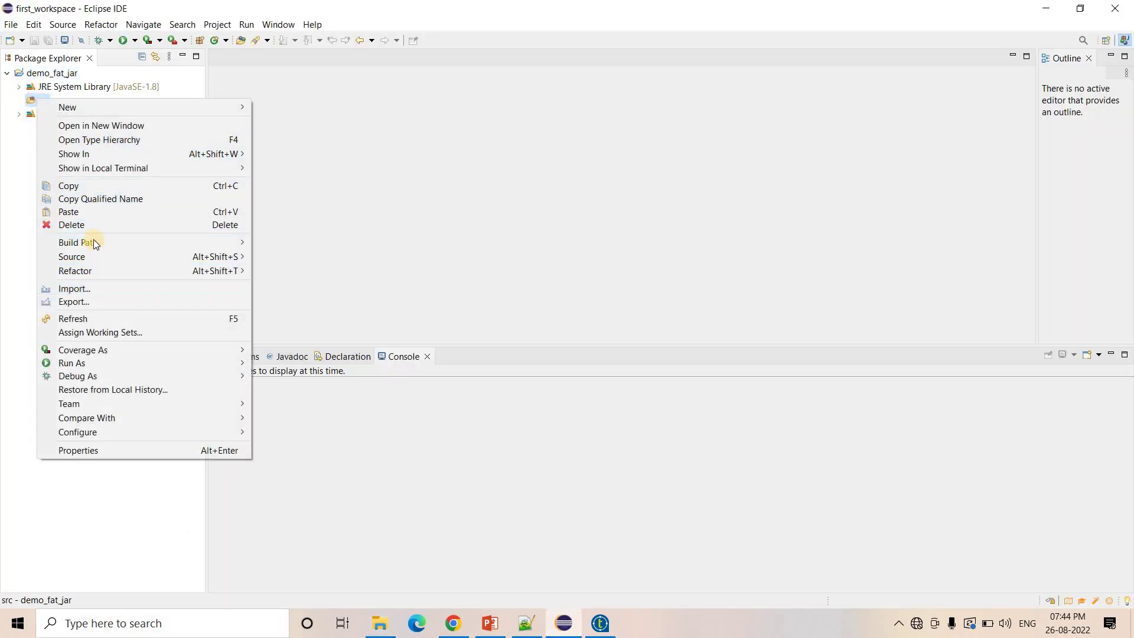
click(80, 211)
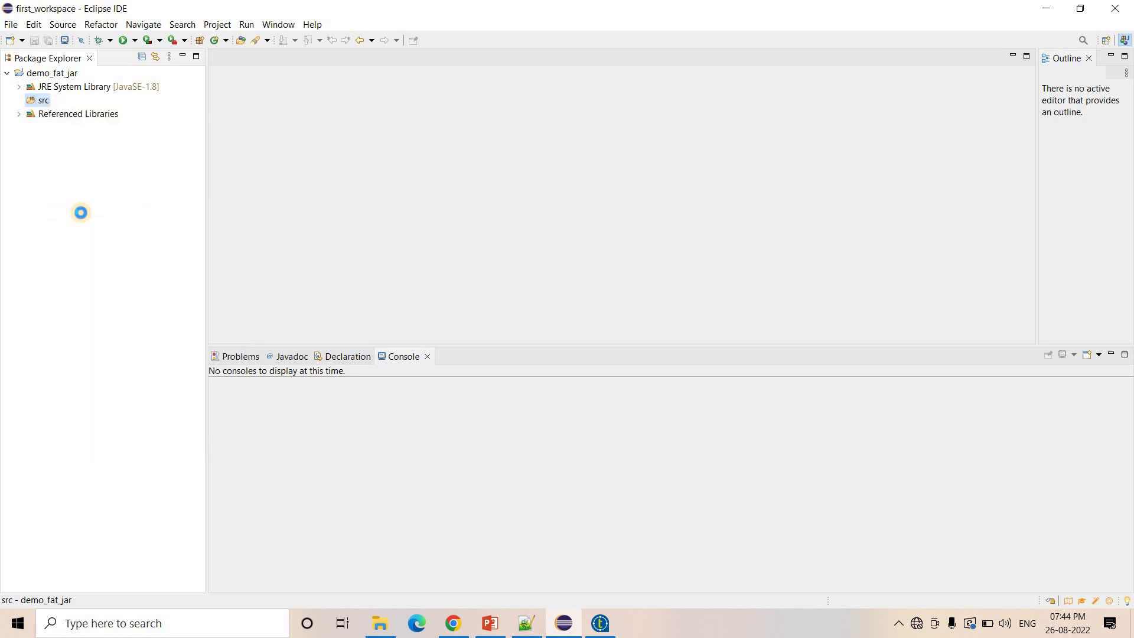
click(19, 101)
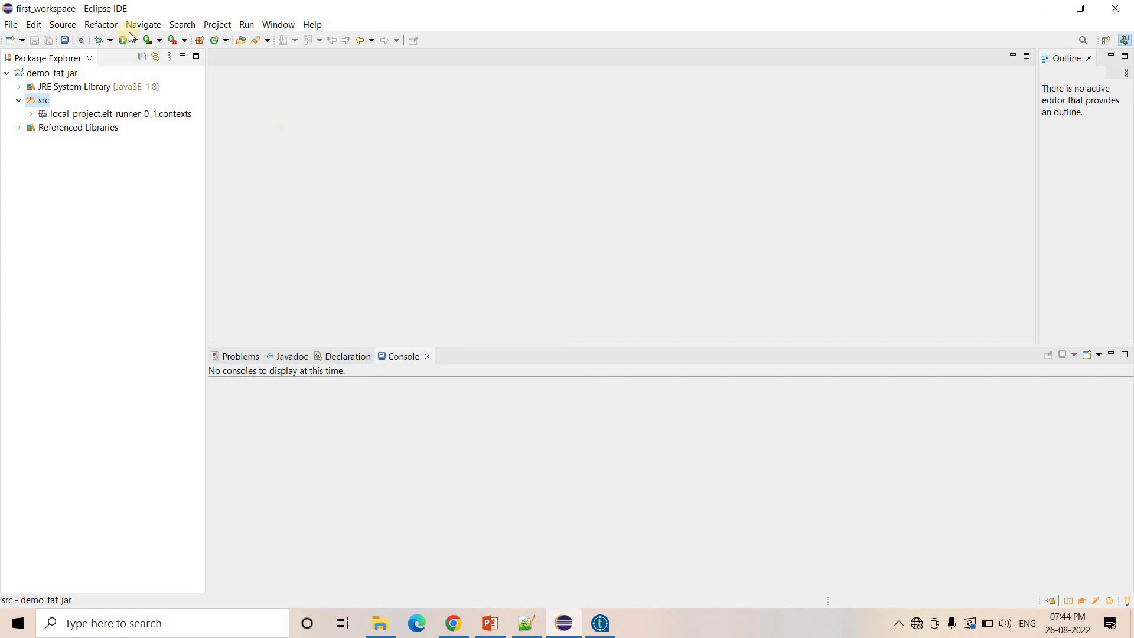
Step: Create a Java class named demoemr_talend in package org.talend of demo_fat_jar, with a public static void main stub
right_click(57, 76)
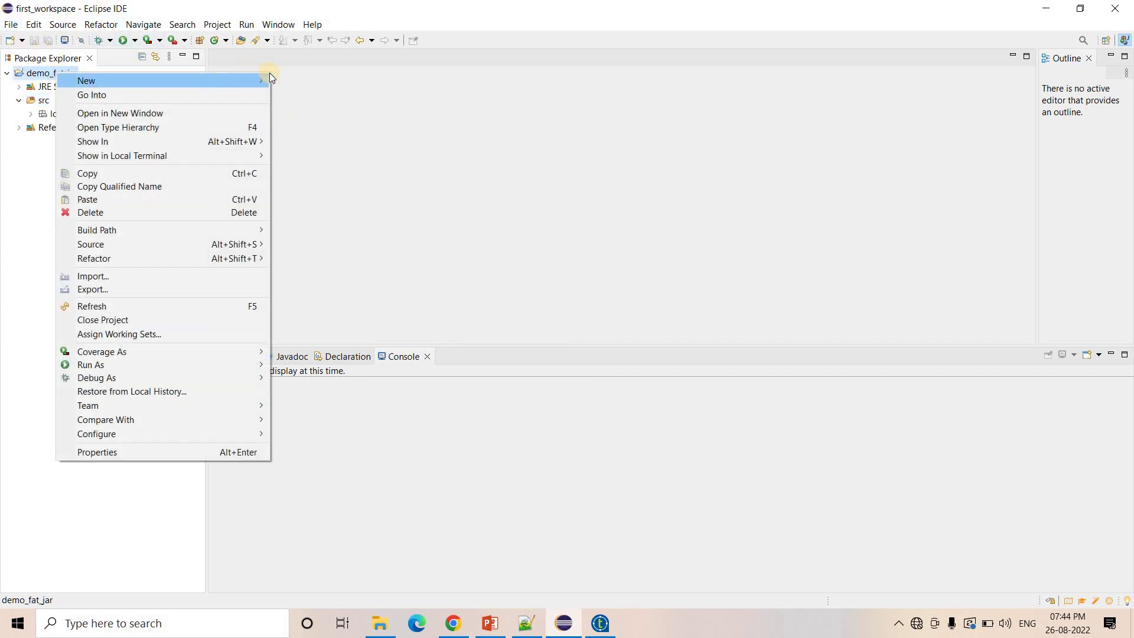
mouse_move(204, 81)
click(297, 123)
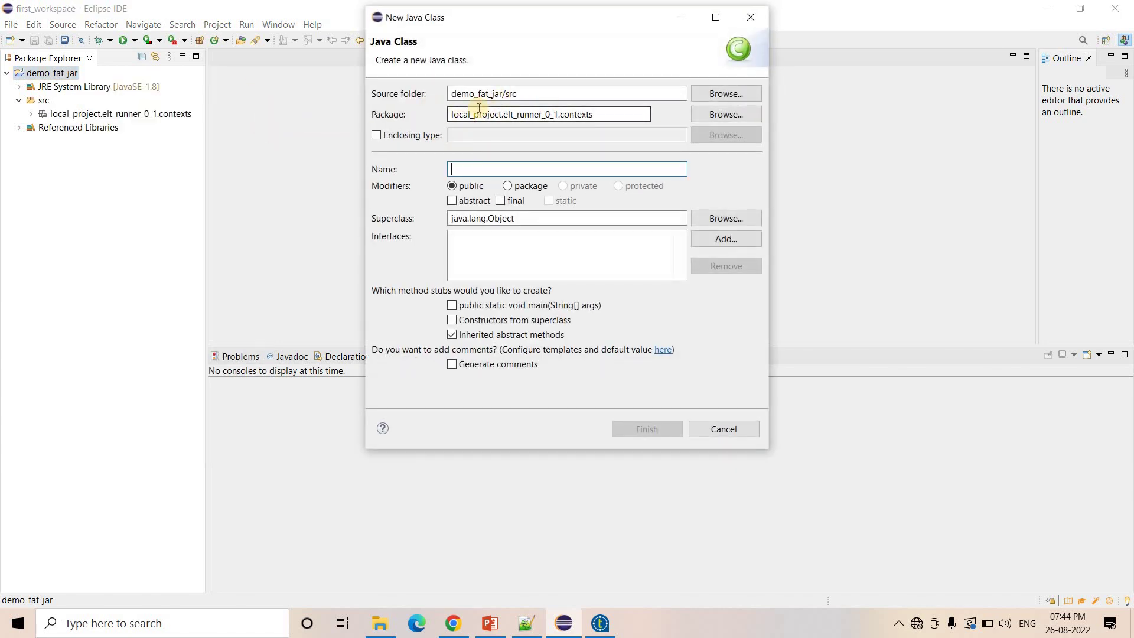
double_click(577, 116)
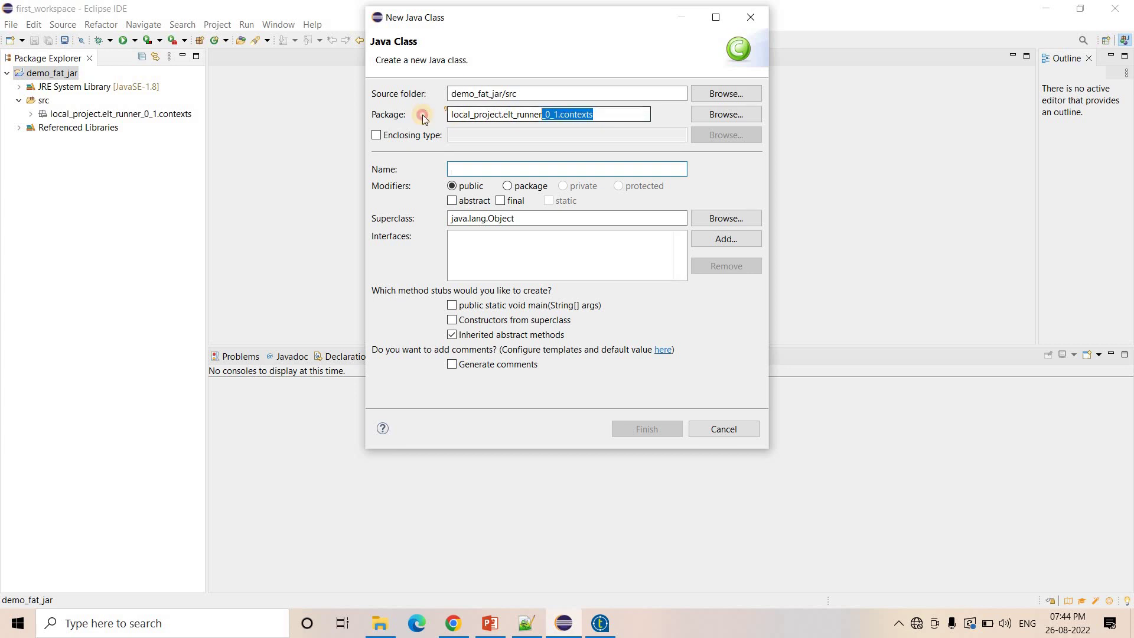
text(org.talend)
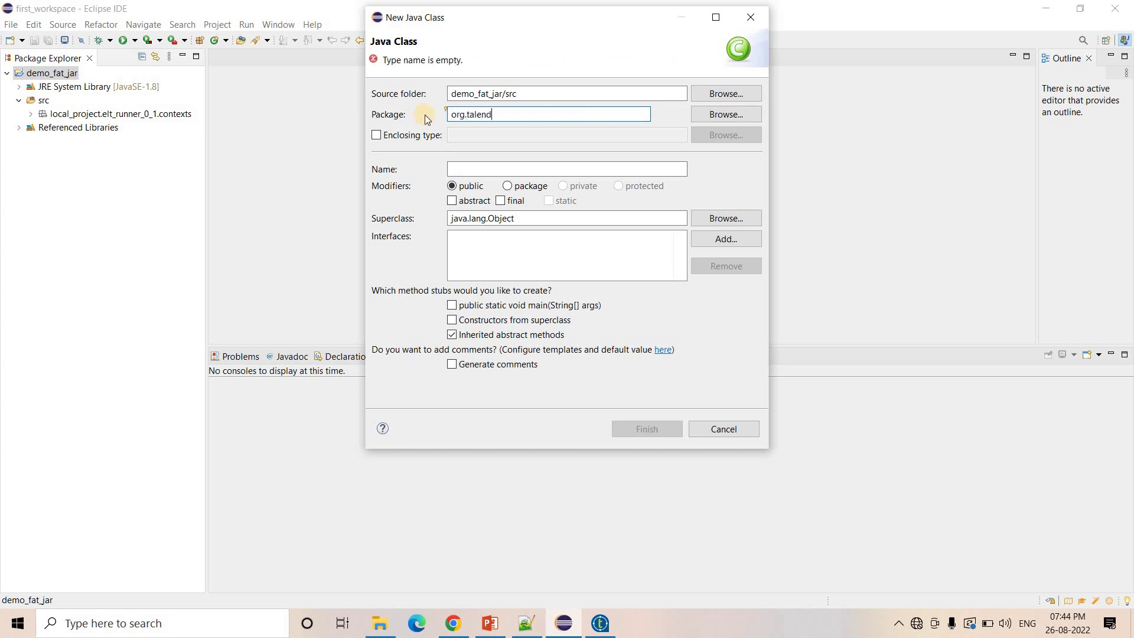
click(452, 305)
click(468, 165)
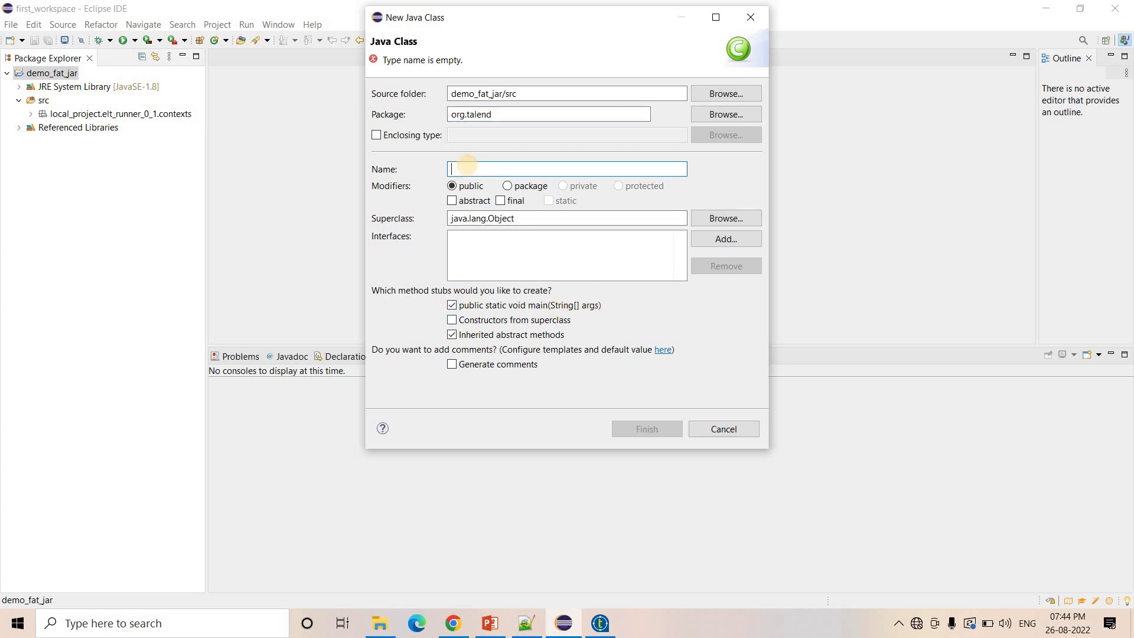
text(demoemr_talend)
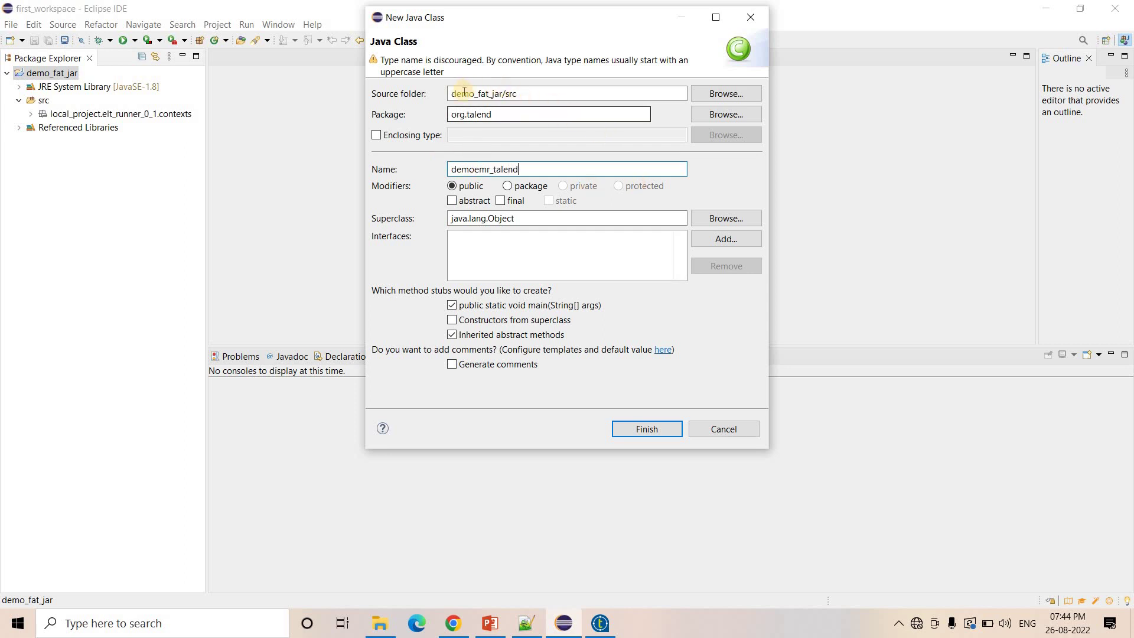
click(635, 425)
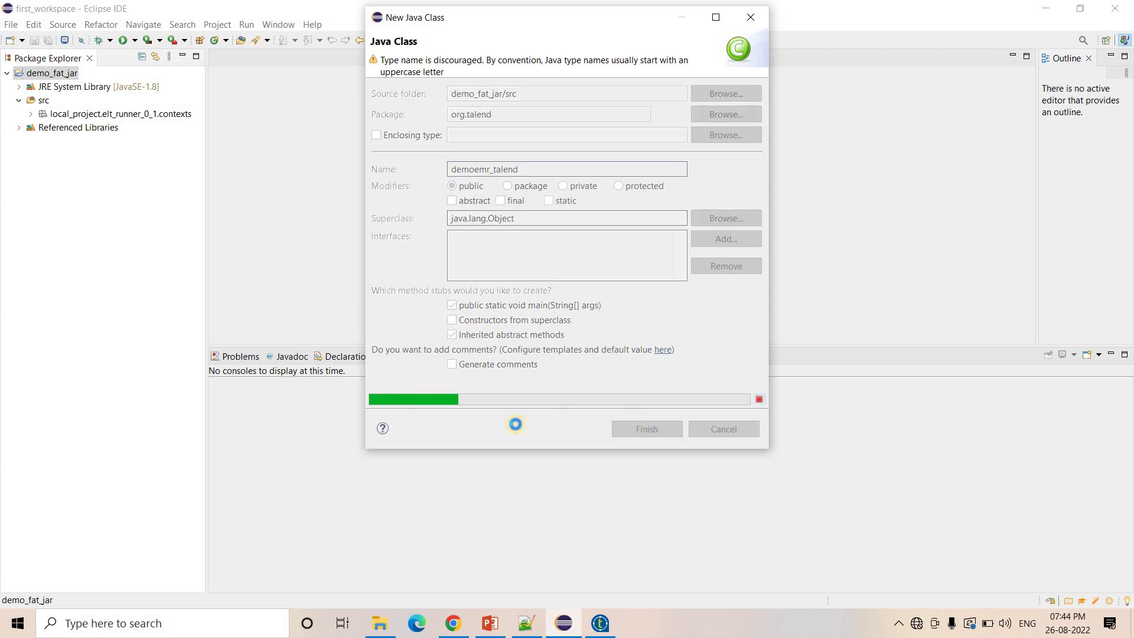
Step: Copy all the runner code from the new 74 file in Notepad++ and paste it below the generated class in Eclipse's demoemr_talend.java
click(526, 623)
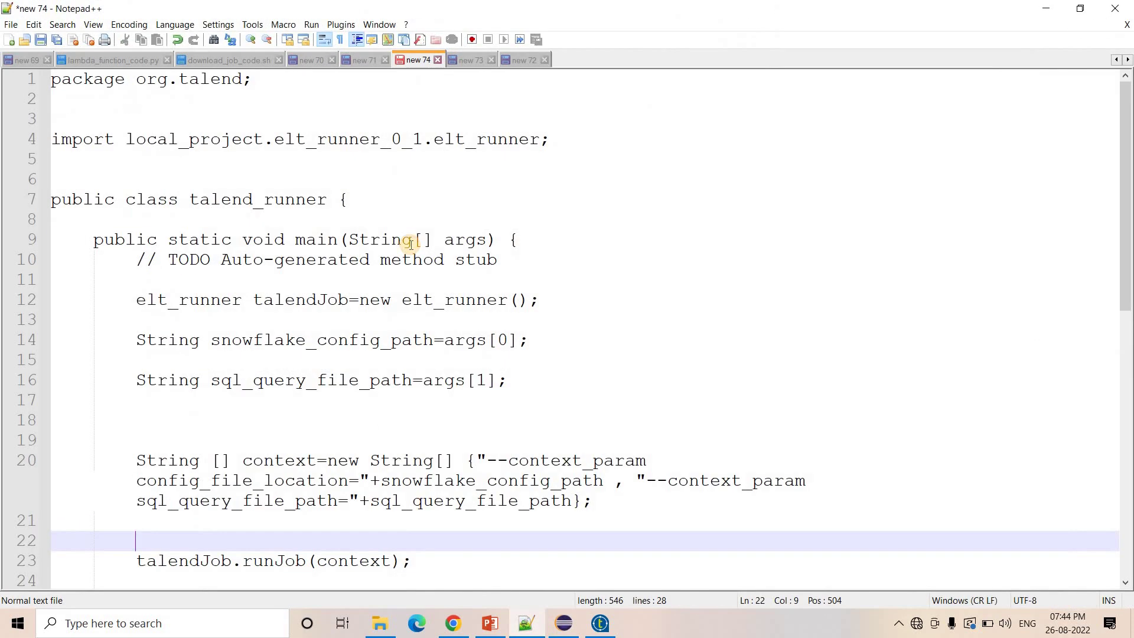
key(ctrl+a)
click(684, 254)
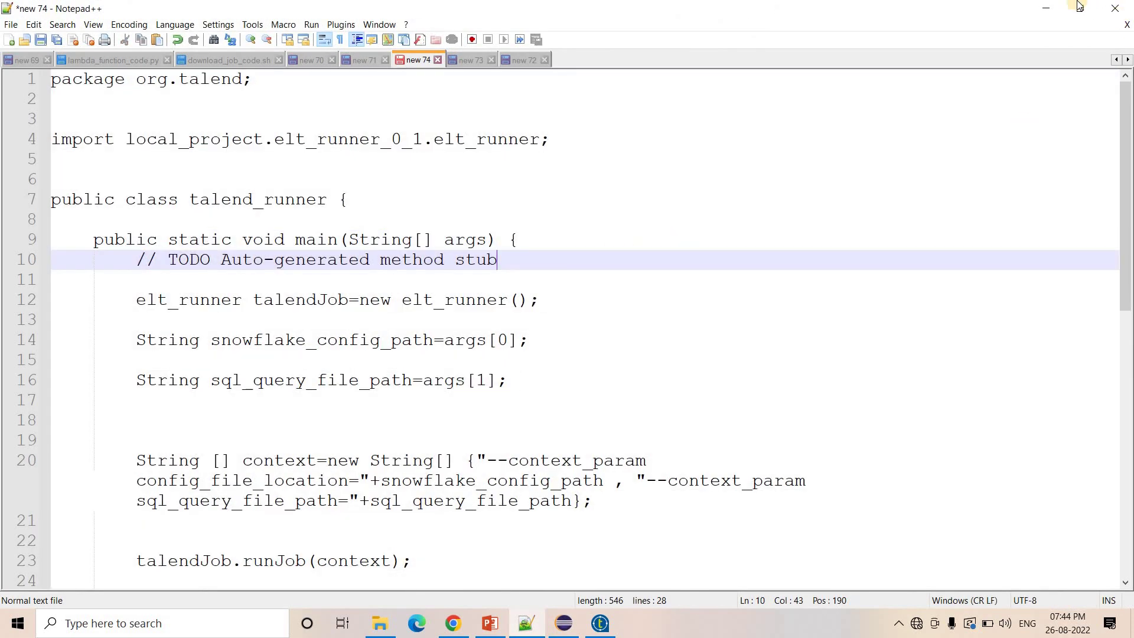
click(1045, 9)
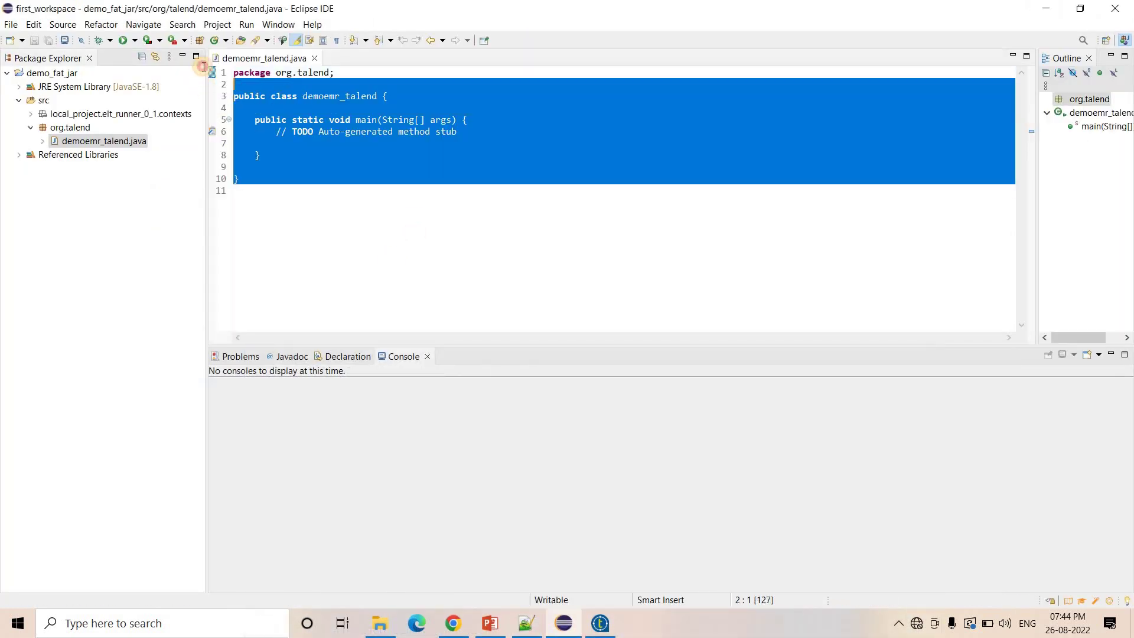
click(361, 244)
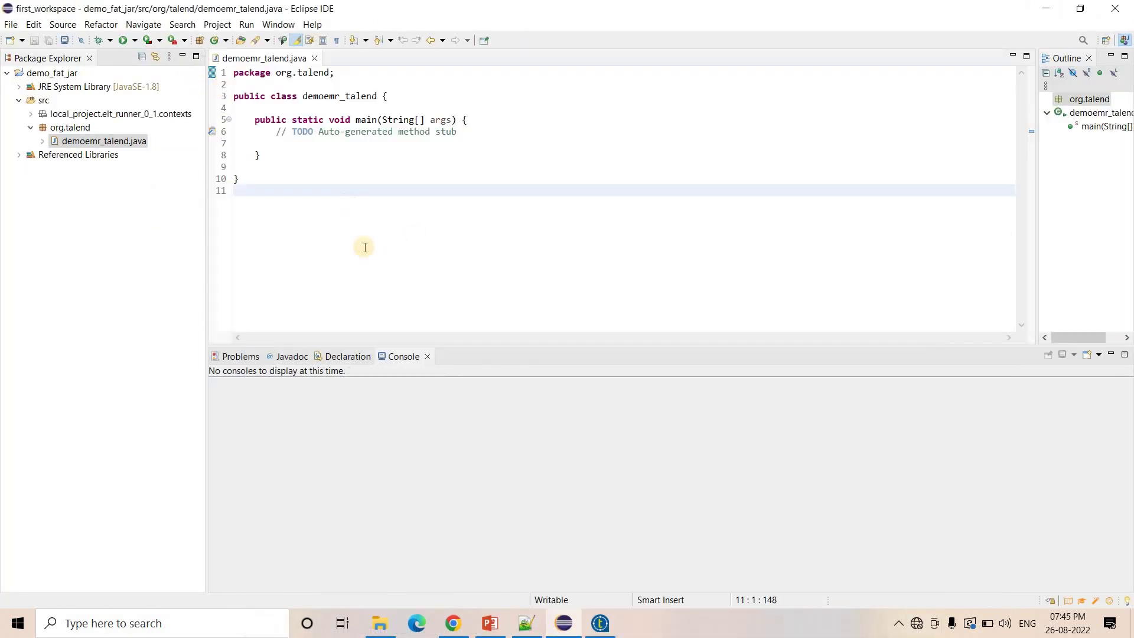
key(ctrl+v)
Step: Replace the pasted class name talend_runner with demoemr_talend, copied from the generated class declaration
scroll(362, 243, up, 5)
scroll(342, 118, up, 1)
double_click(336, 96)
key(ctrl)
click(373, 114)
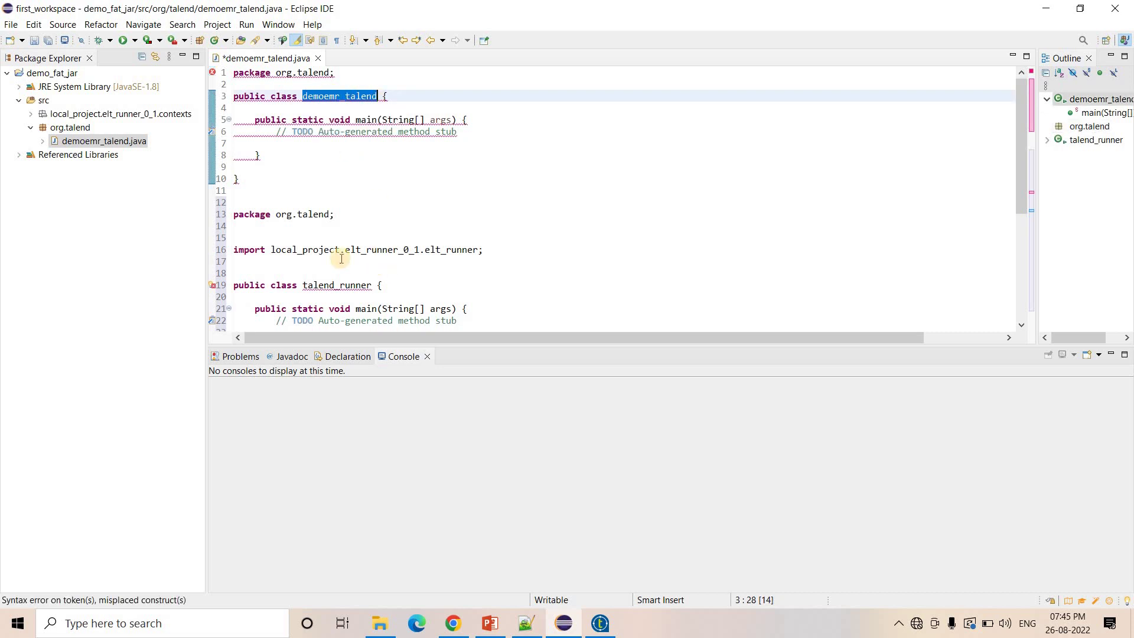
double_click(341, 286)
key(ctrl+v)
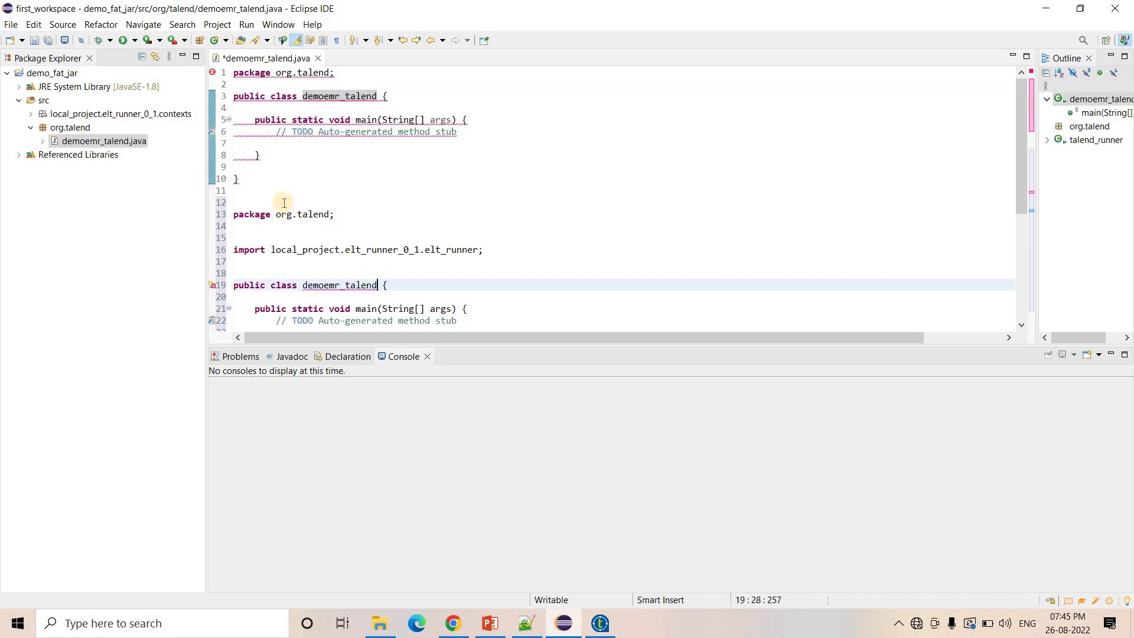
Step: Delete the originally generated class code above the pasted code, along with the blank lines before the package declaration
drag(238, 179, 202, 47)
key(Delete)
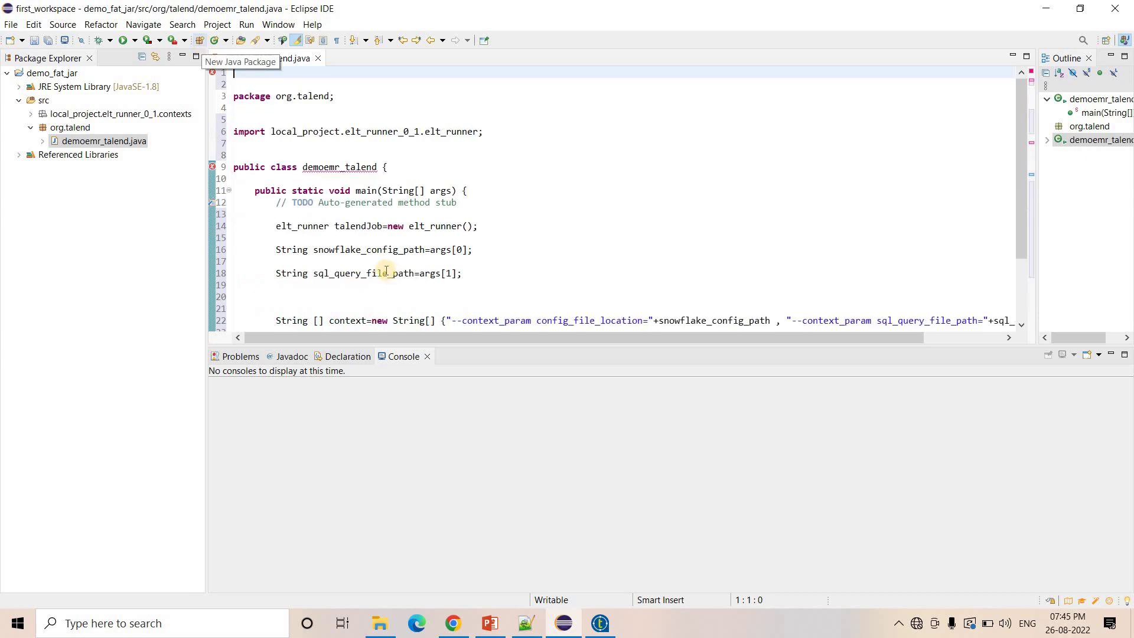
click(235, 97)
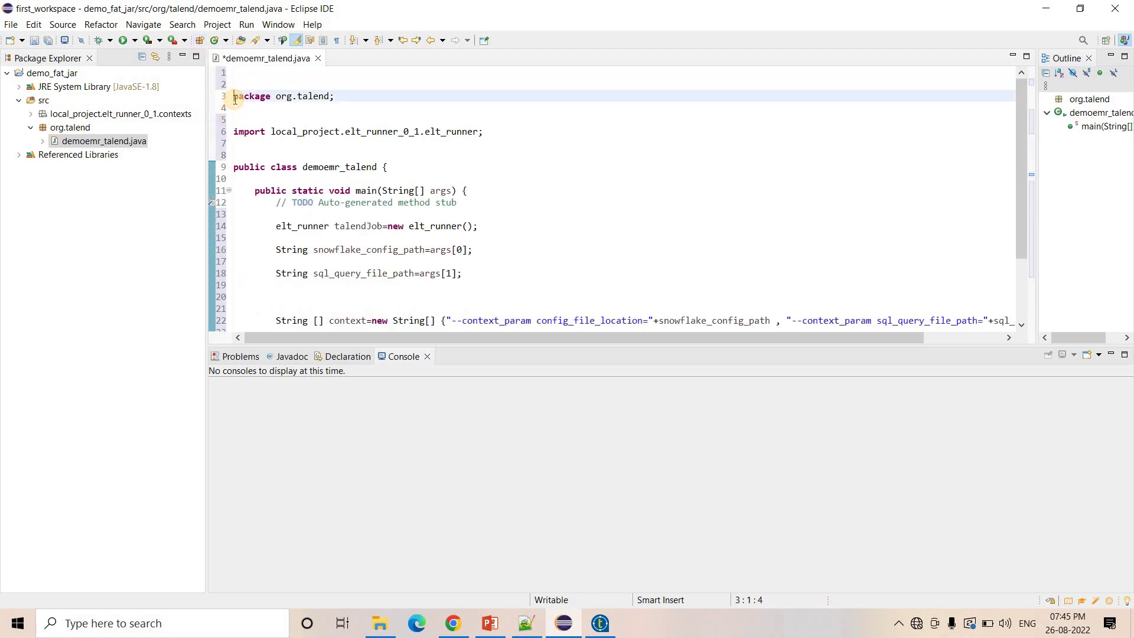
key(BackSpace)
key(BackSpace)
Step: Examine the package and import lines, the talendJob instantiation, and the snowflake_config_path and sql_query_file_path arguments in demoemr_talend.java
key(shift+End)
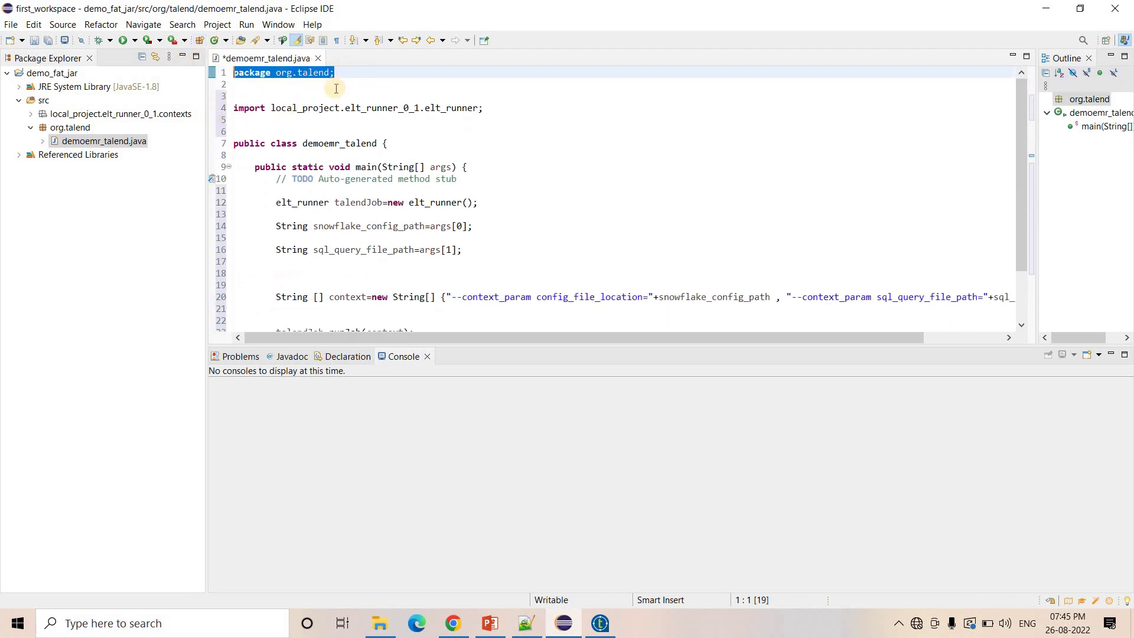
click(275, 83)
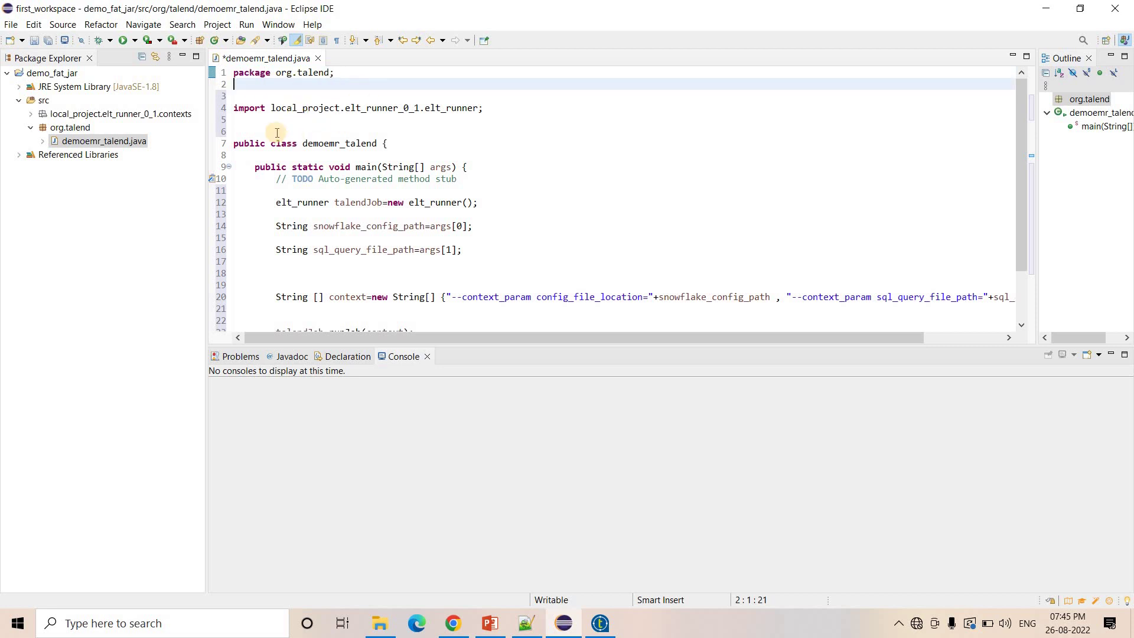
double_click(297, 107)
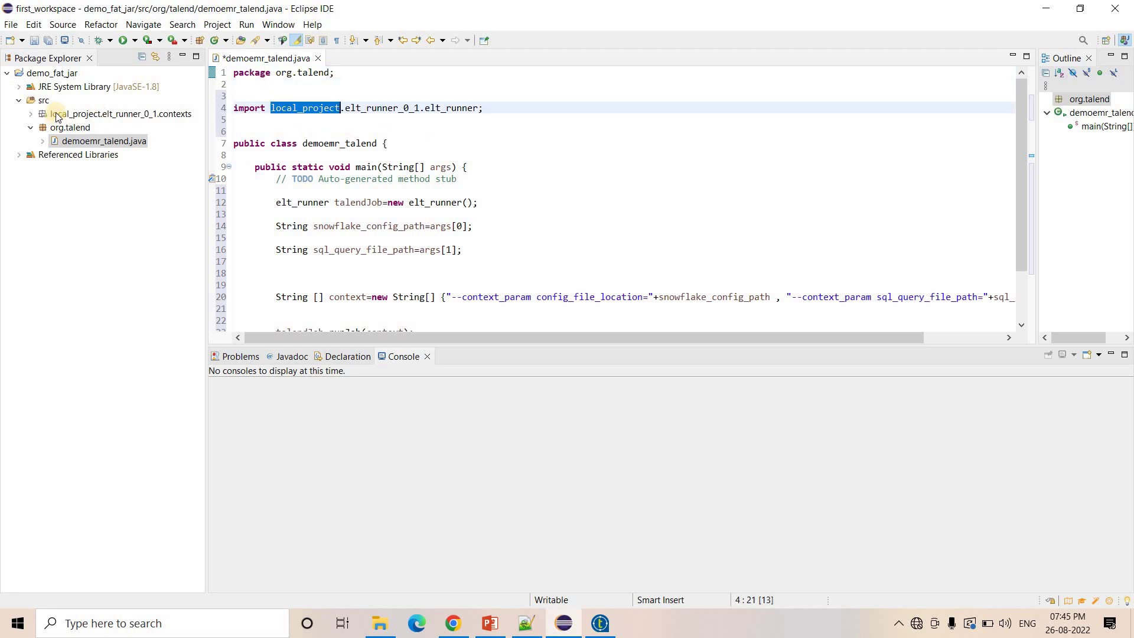
double_click(370, 108)
click(452, 111)
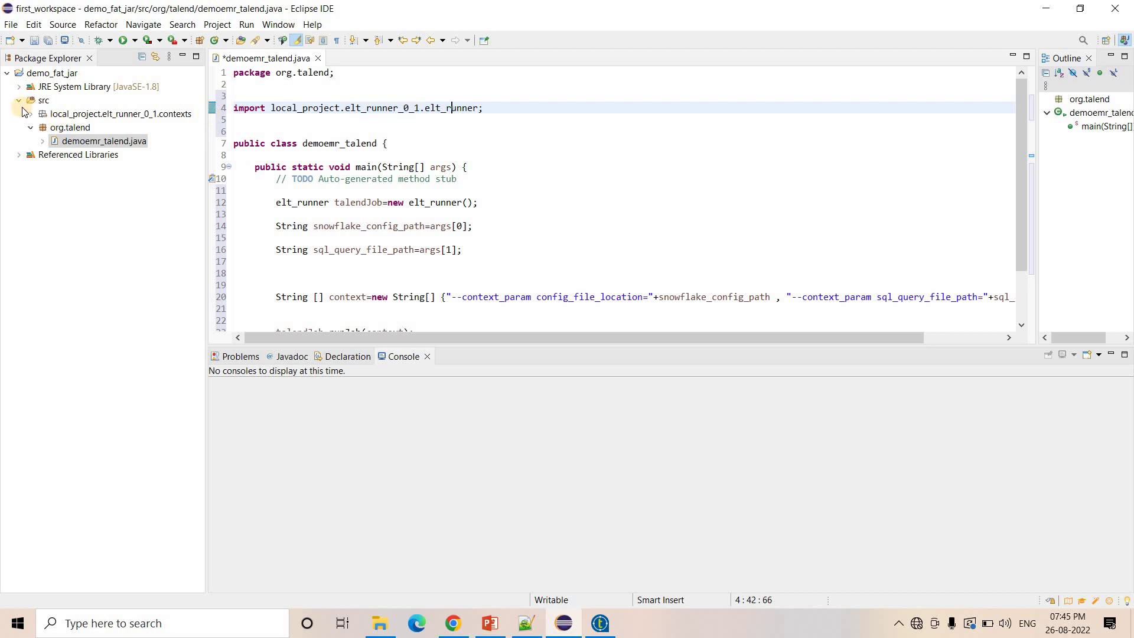
shift+click(232, 111)
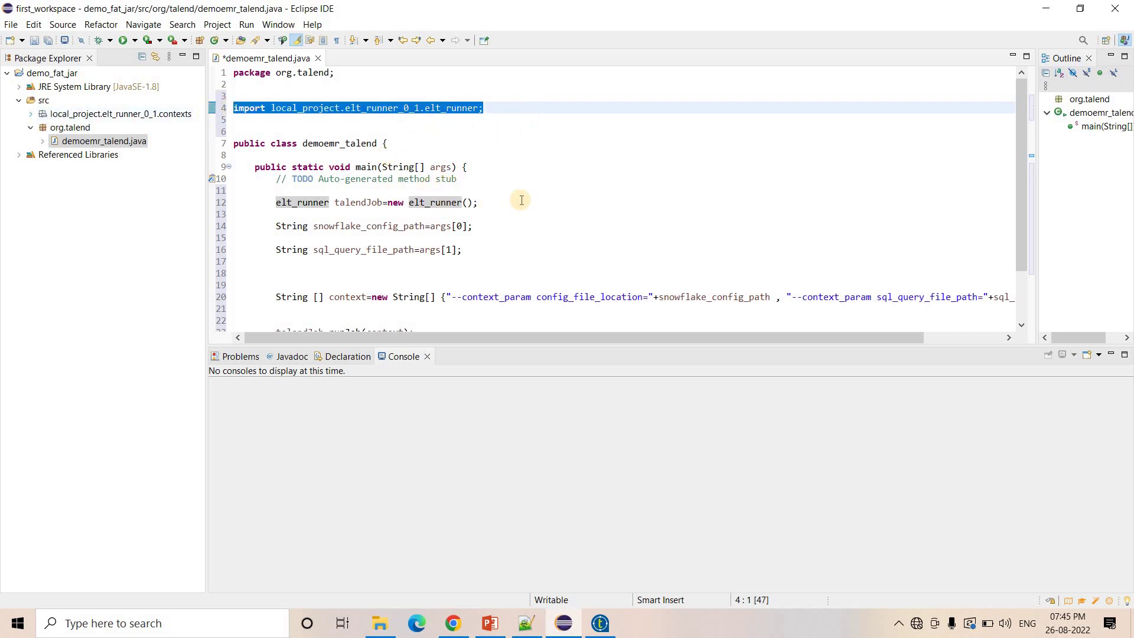
drag(478, 202, 275, 202)
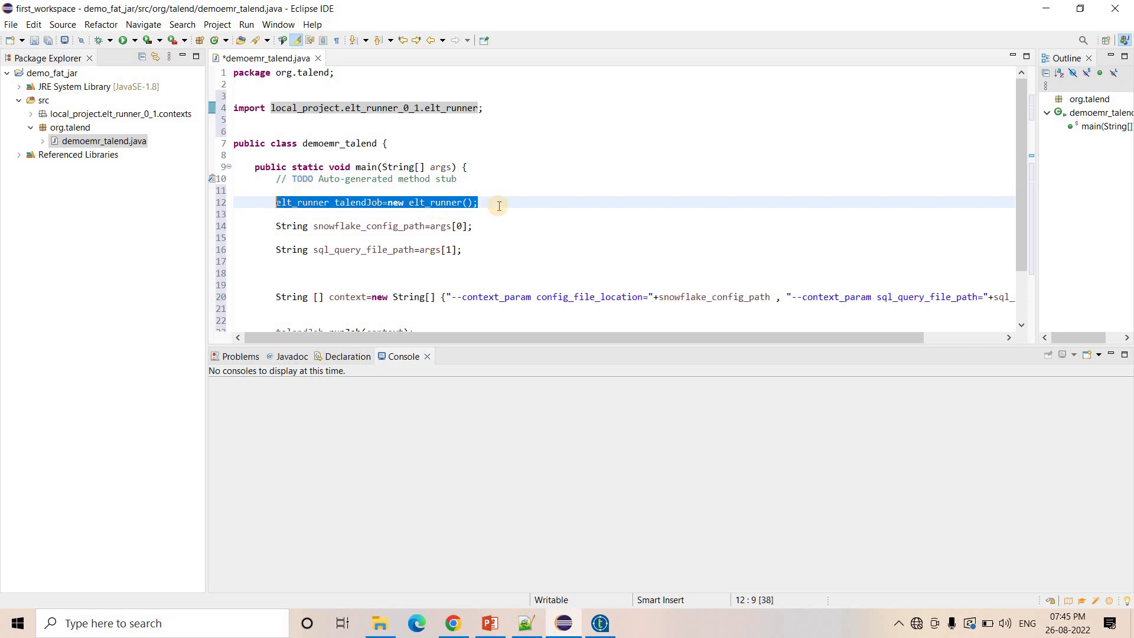
click(480, 206)
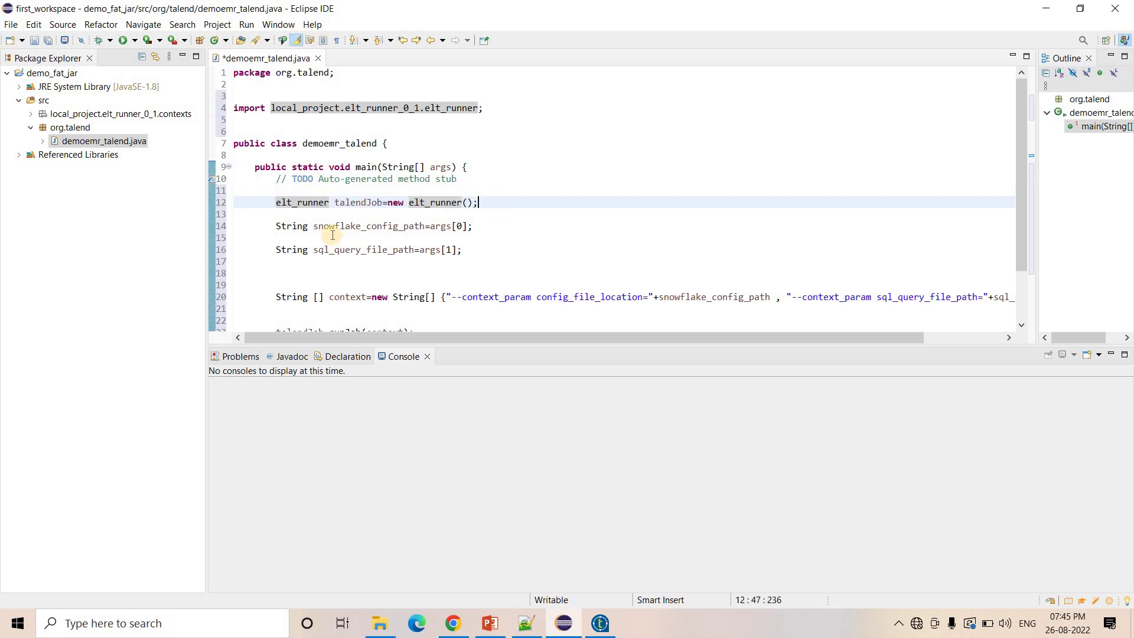
double_click(372, 225)
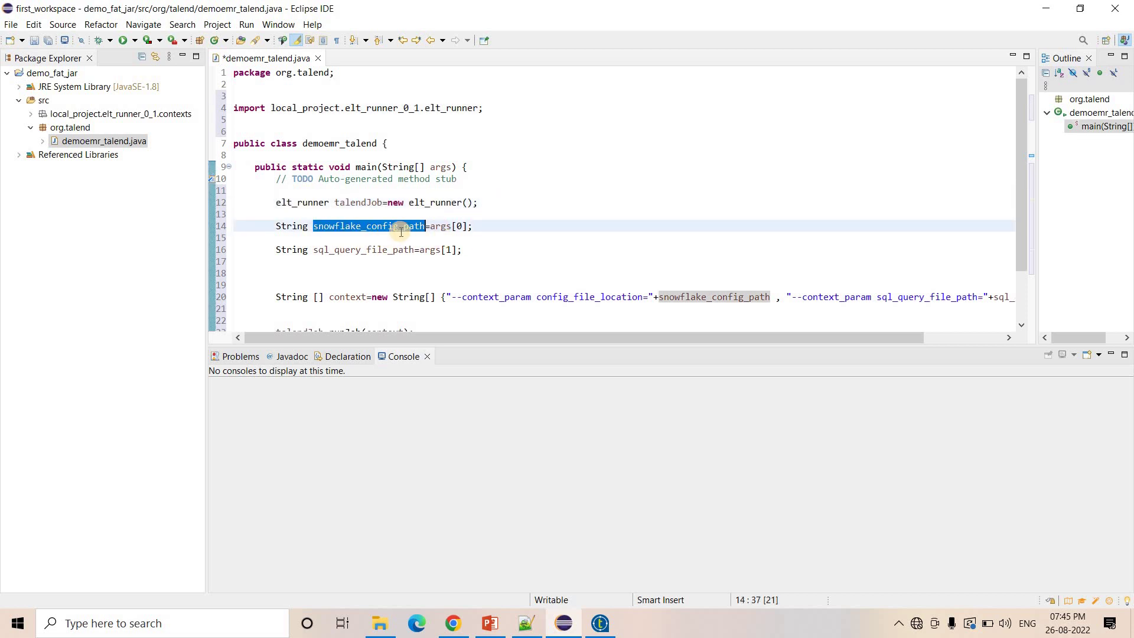
double_click(377, 251)
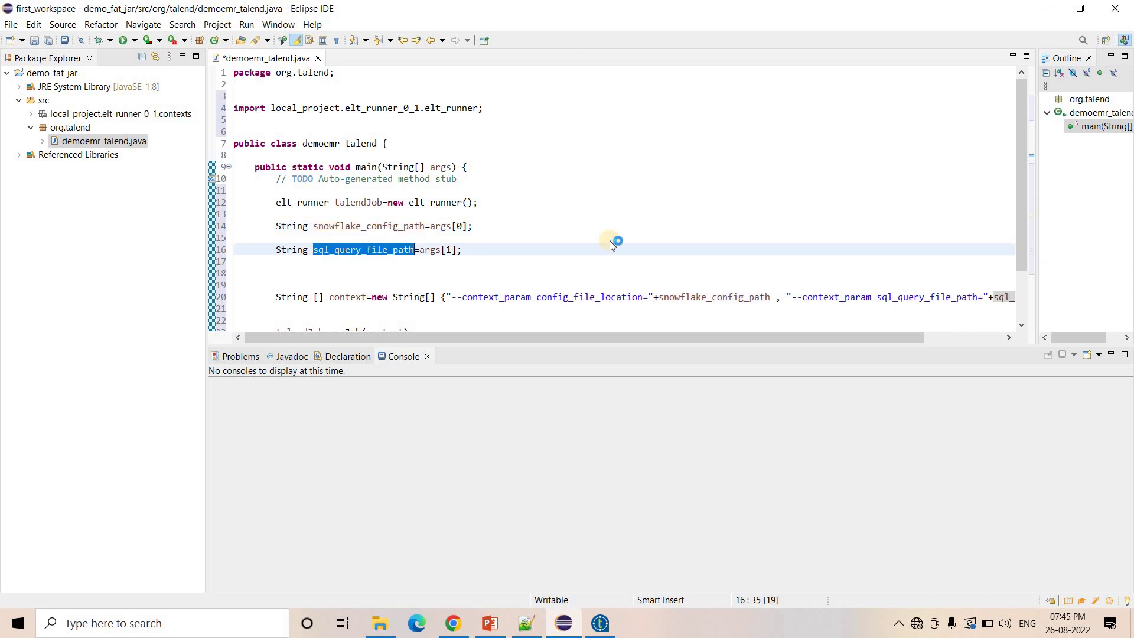
ctrl+click(714, 299)
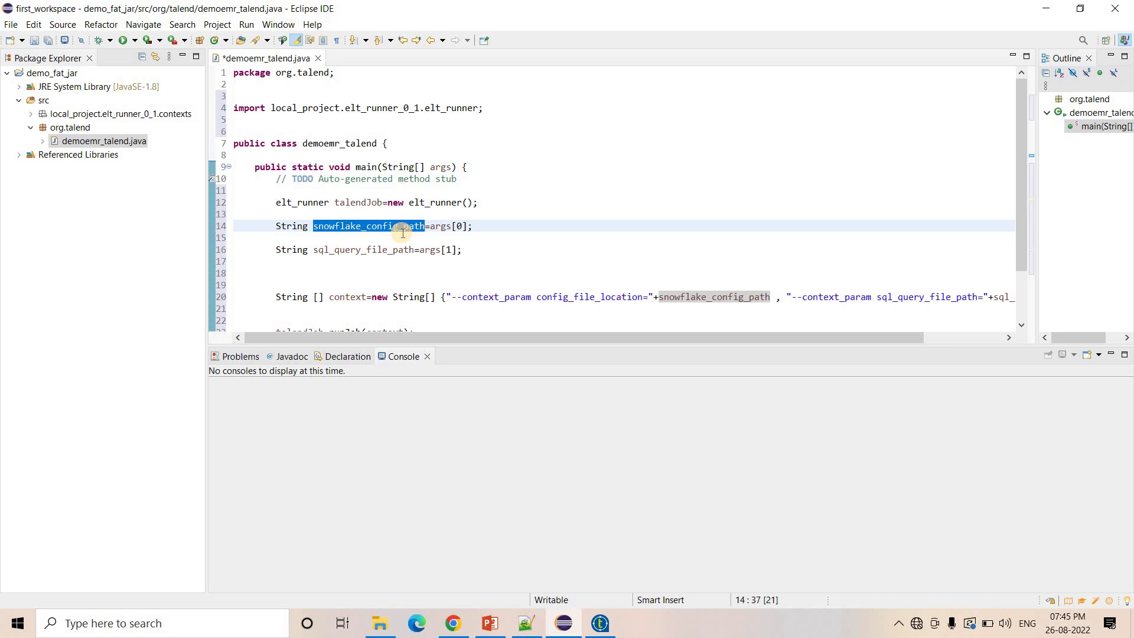
double_click(391, 251)
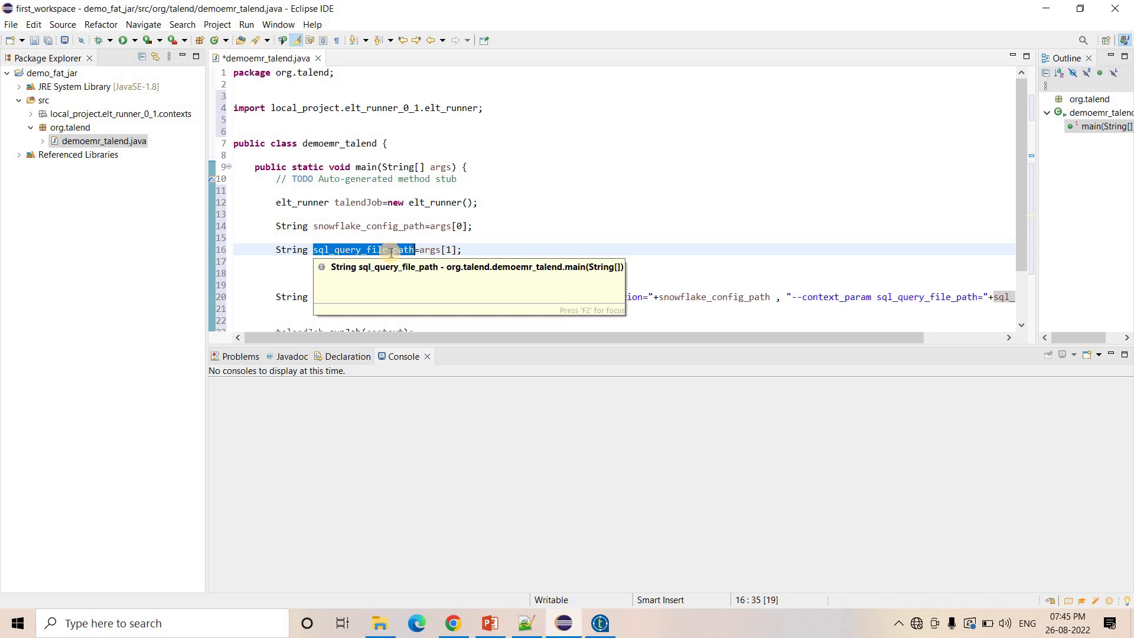
click(509, 222)
scroll(474, 250, down, 1)
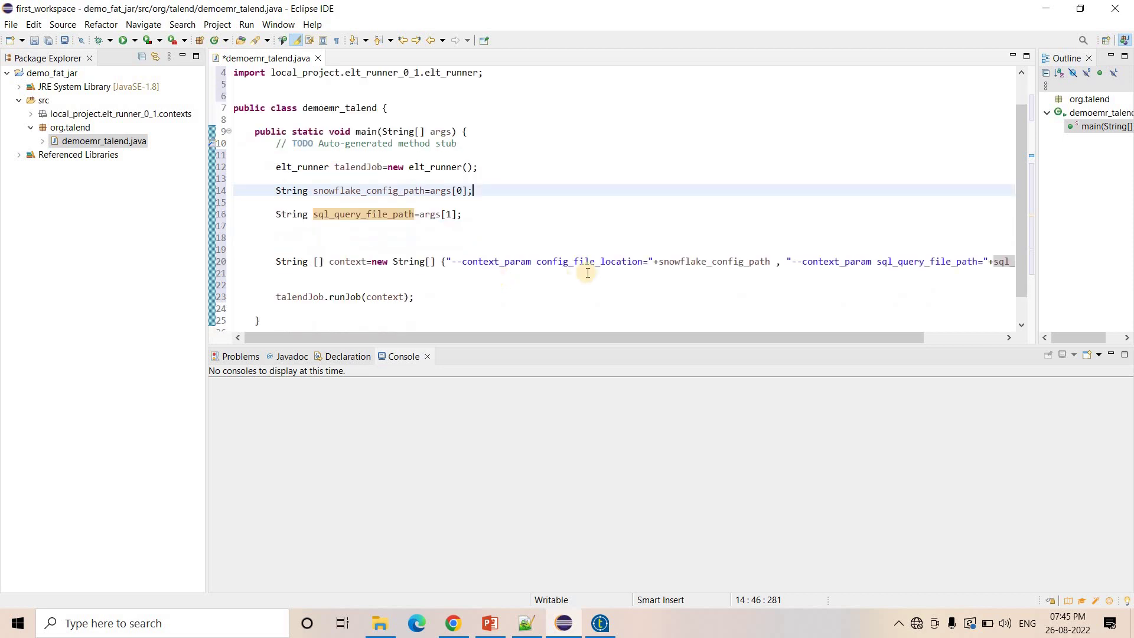
Step: Compare config_file_location and snowflake_config_path in the context array with the config_file_location context variable of the Talend job elt_runner
double_click(551, 264)
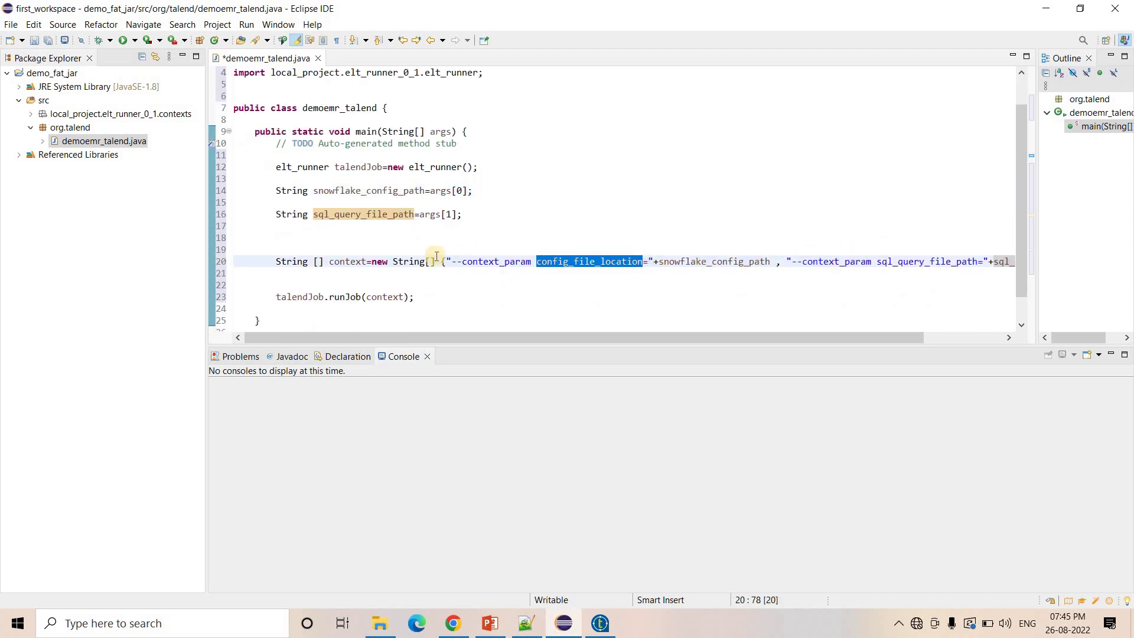
click(488, 261)
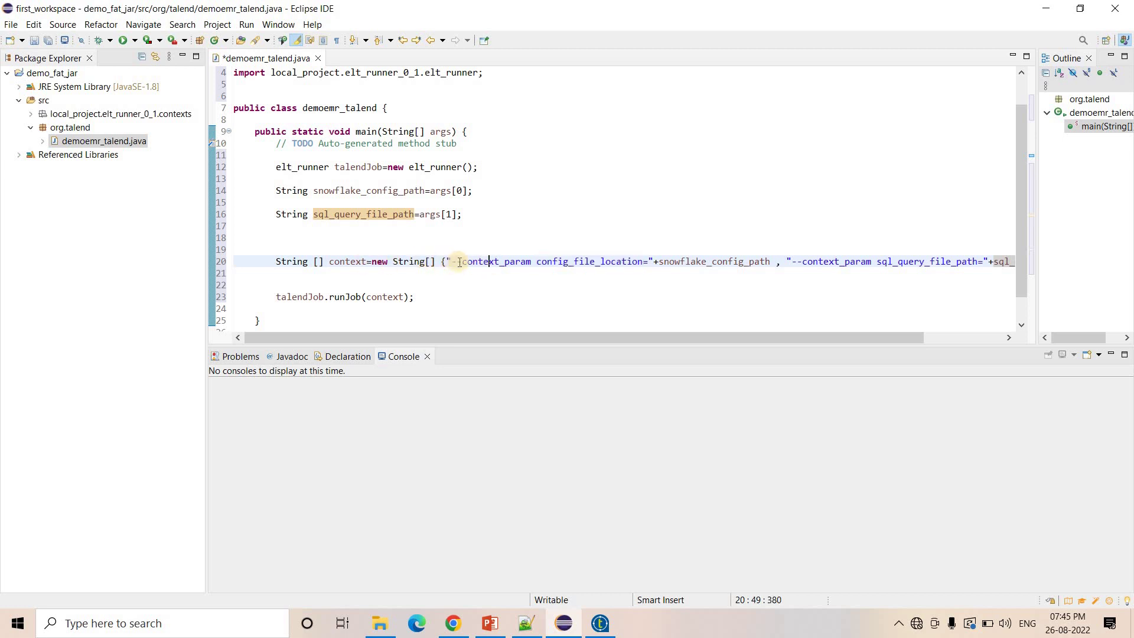
double_click(522, 262)
double_click(594, 263)
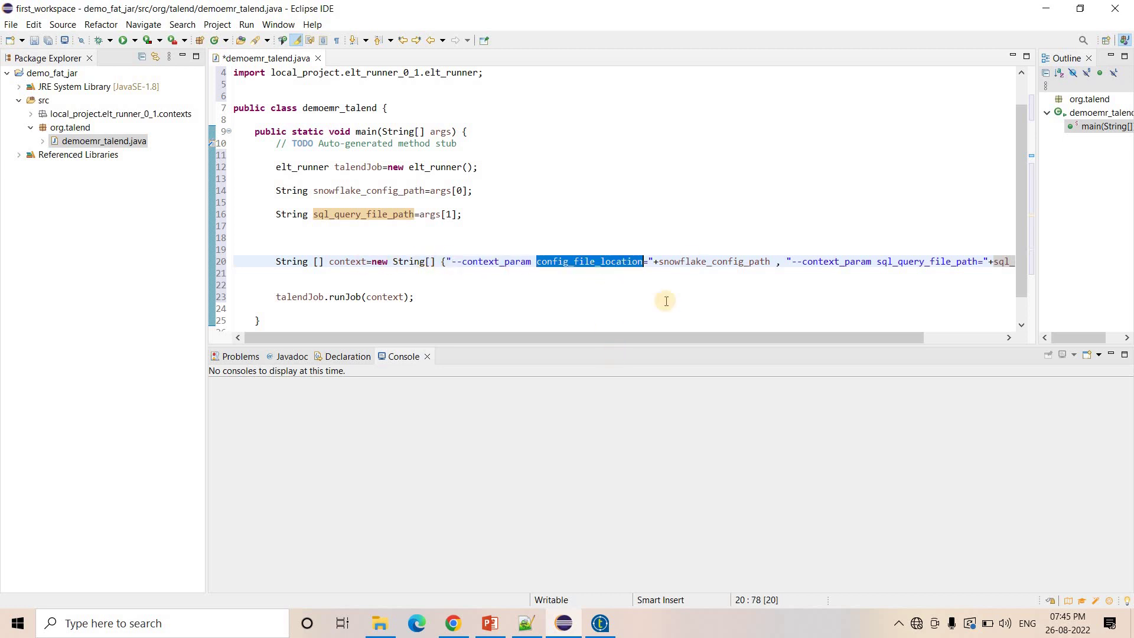
double_click(693, 263)
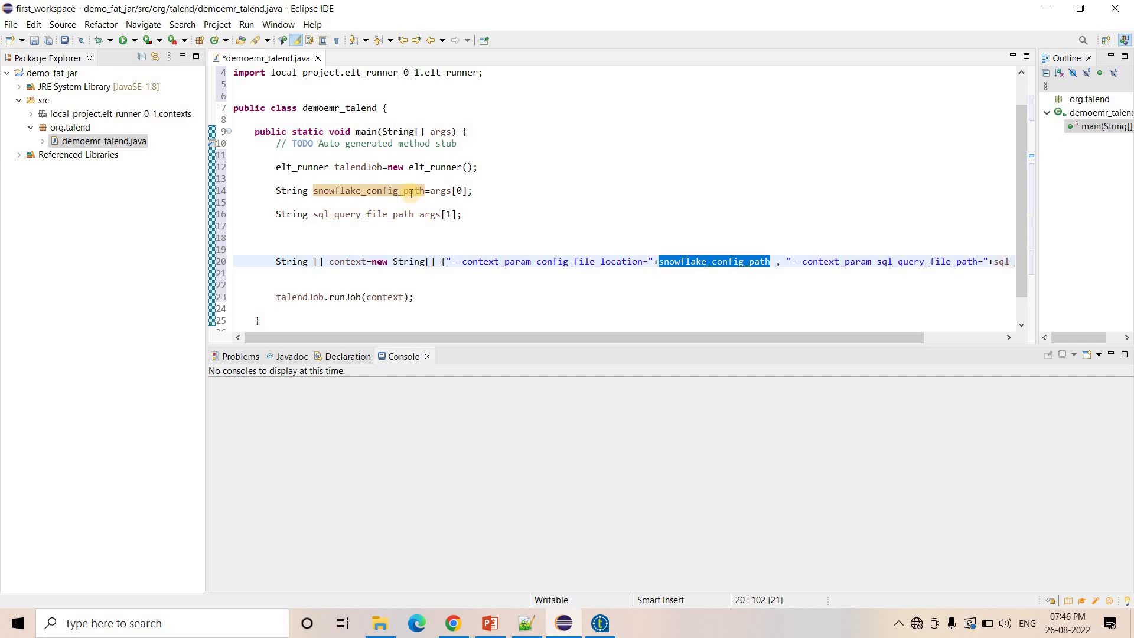
double_click(594, 262)
click(601, 624)
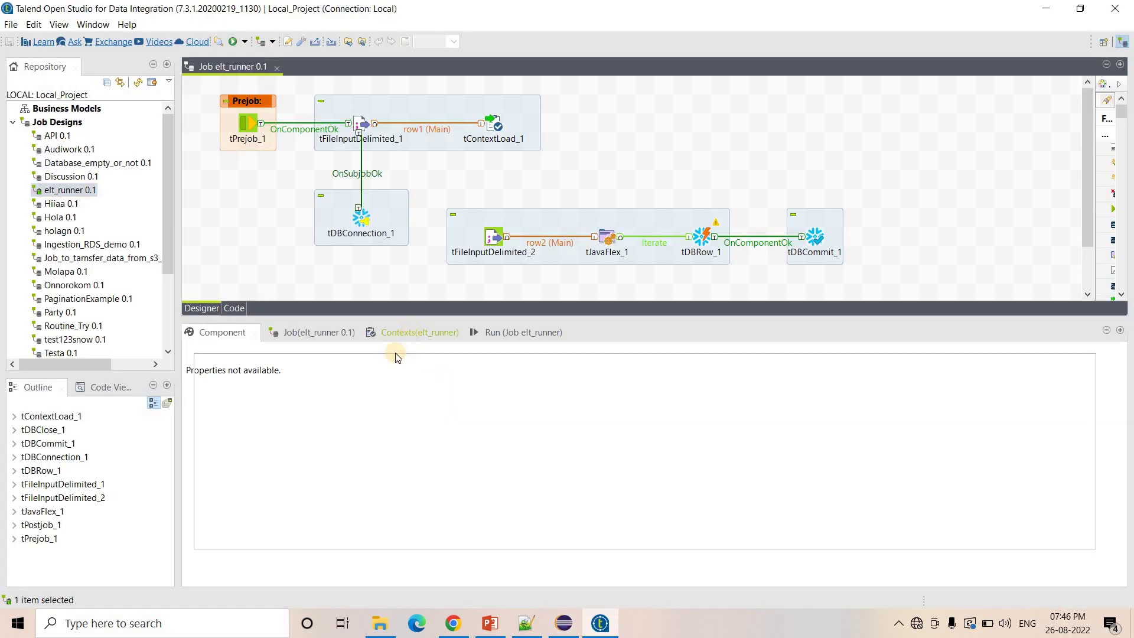
click(410, 334)
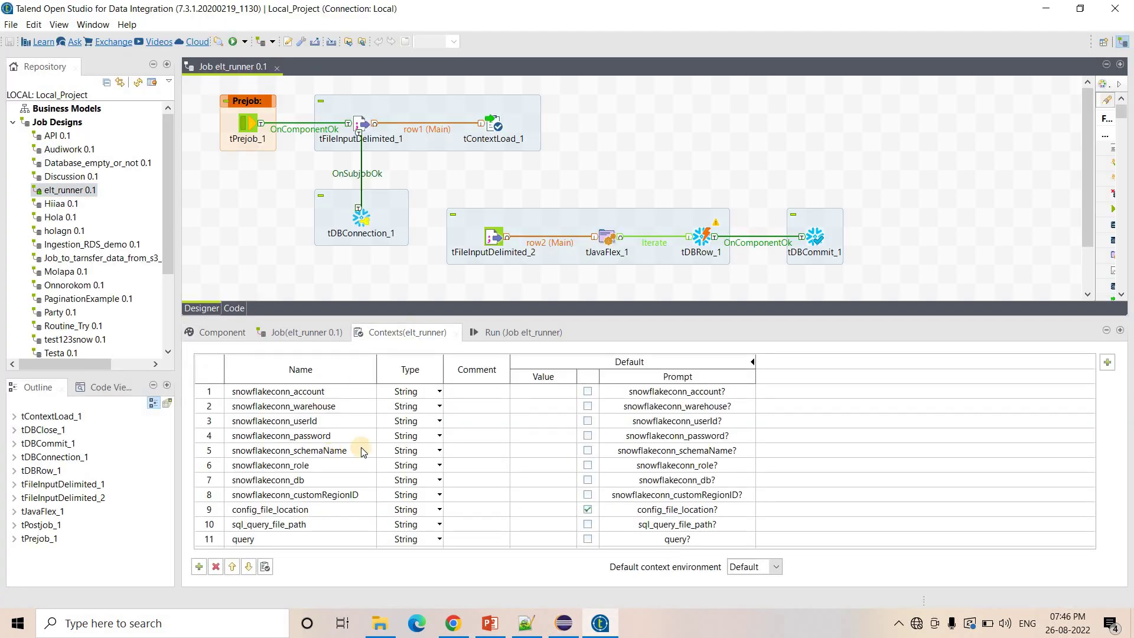
click(268, 509)
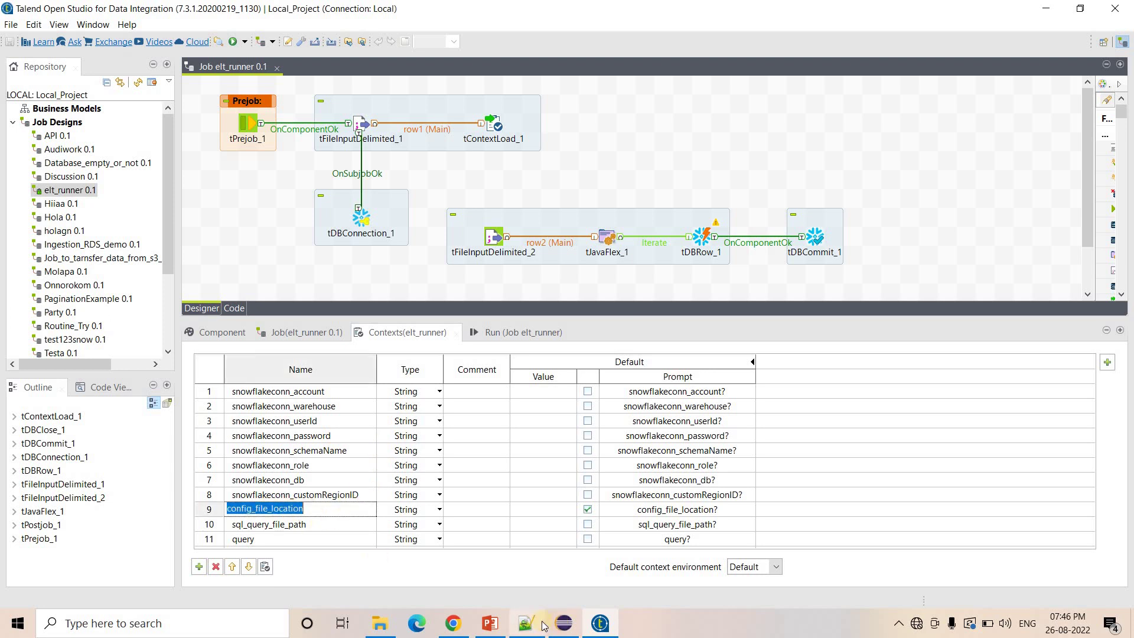
click(506, 624)
key(alt+Tab)
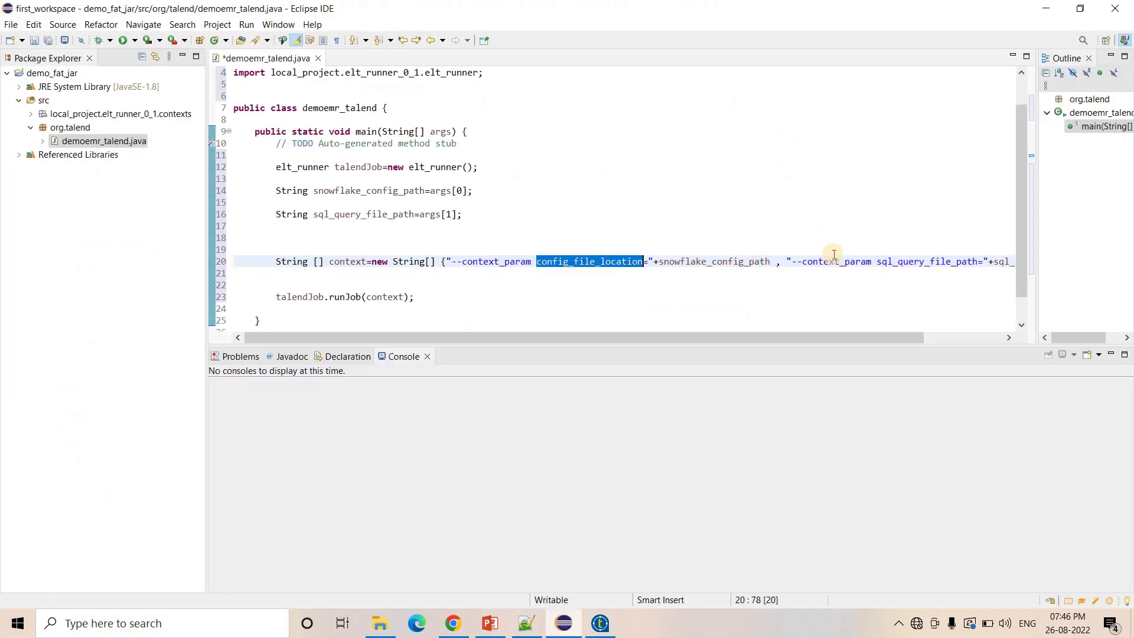
Step: Compare the sql_query_file_path parameter in the context array with the sql_query_file_path context variable of the Talend job elt_runner
click(873, 263)
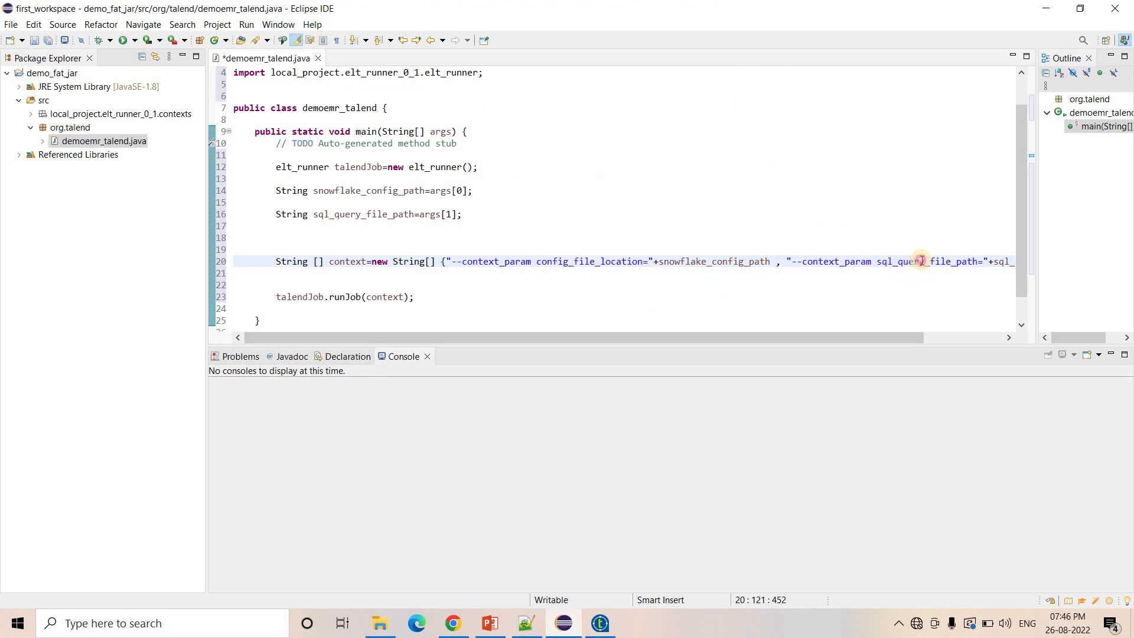
double_click(880, 263)
click(962, 337)
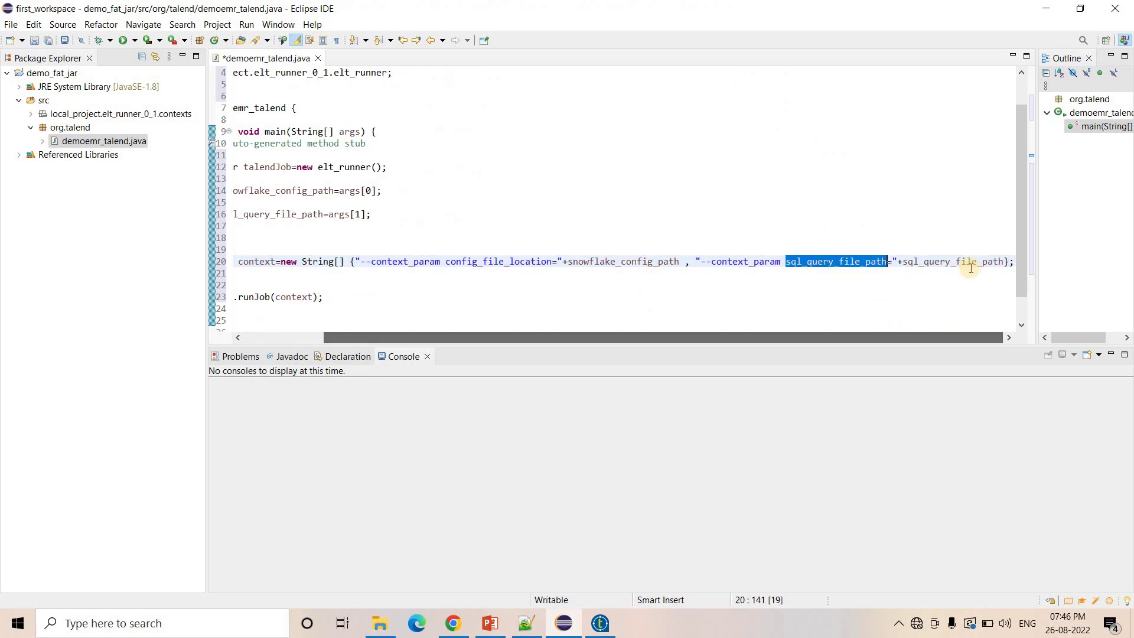
double_click(968, 262)
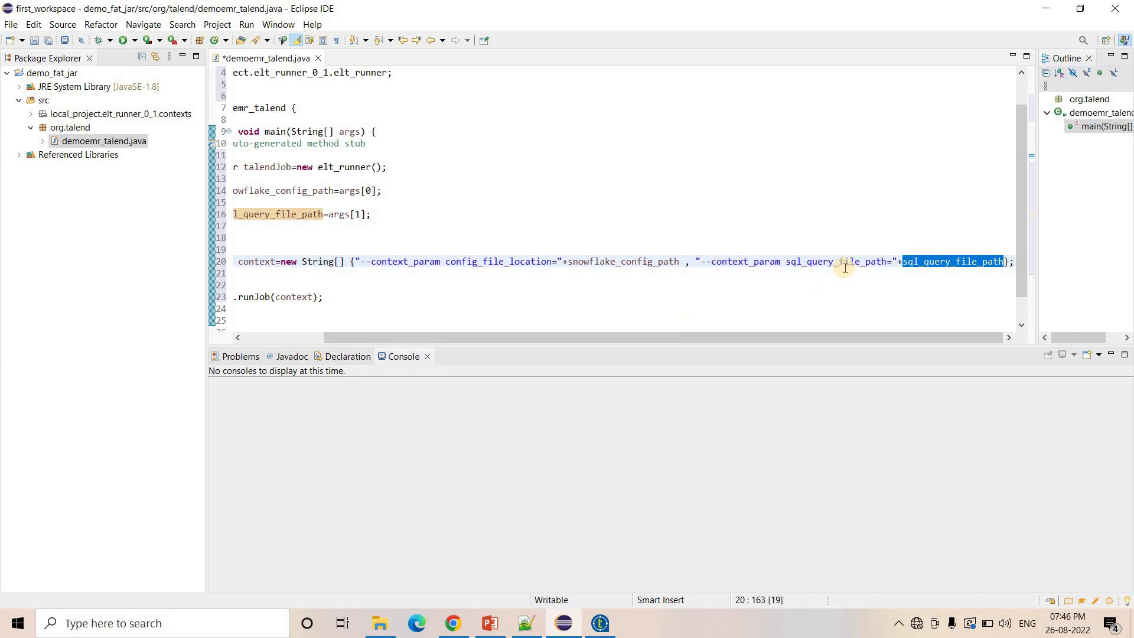
click(599, 623)
click(326, 523)
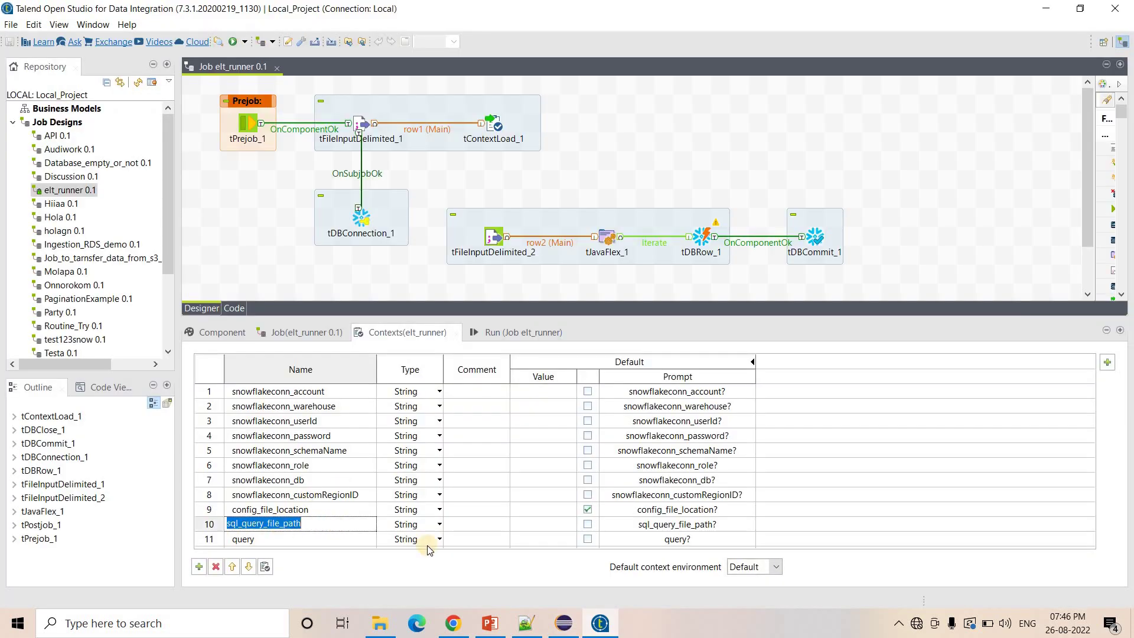
click(564, 623)
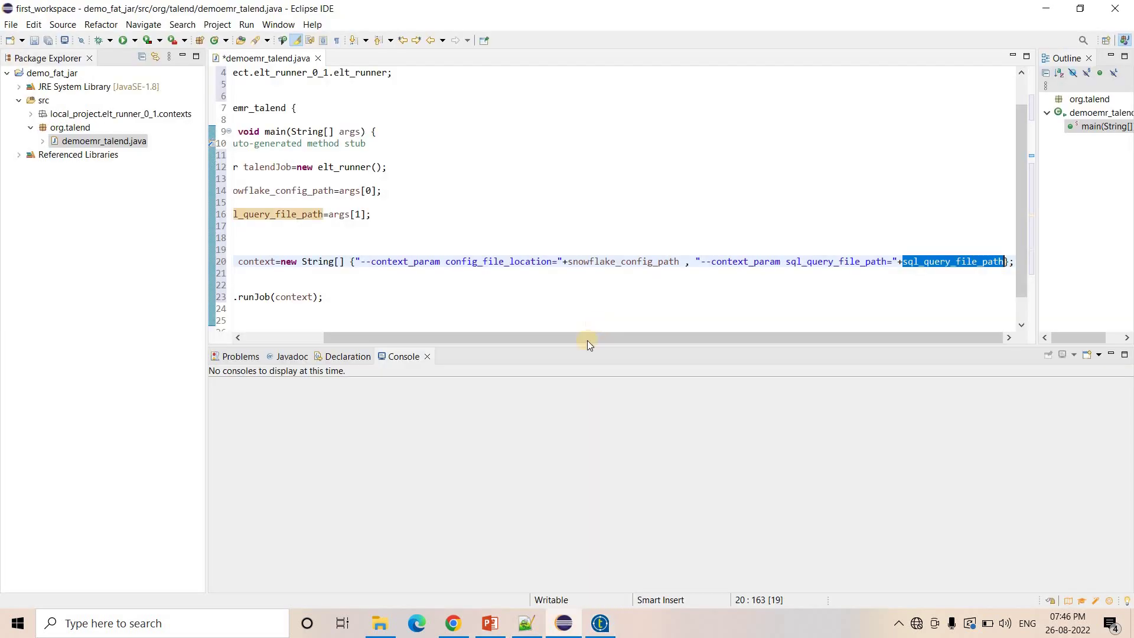
Step: Examine the talendJob.runJob(context) call below the context array in demoemr_talend.java
drag(470, 342, 391, 341)
drag(273, 295, 463, 303)
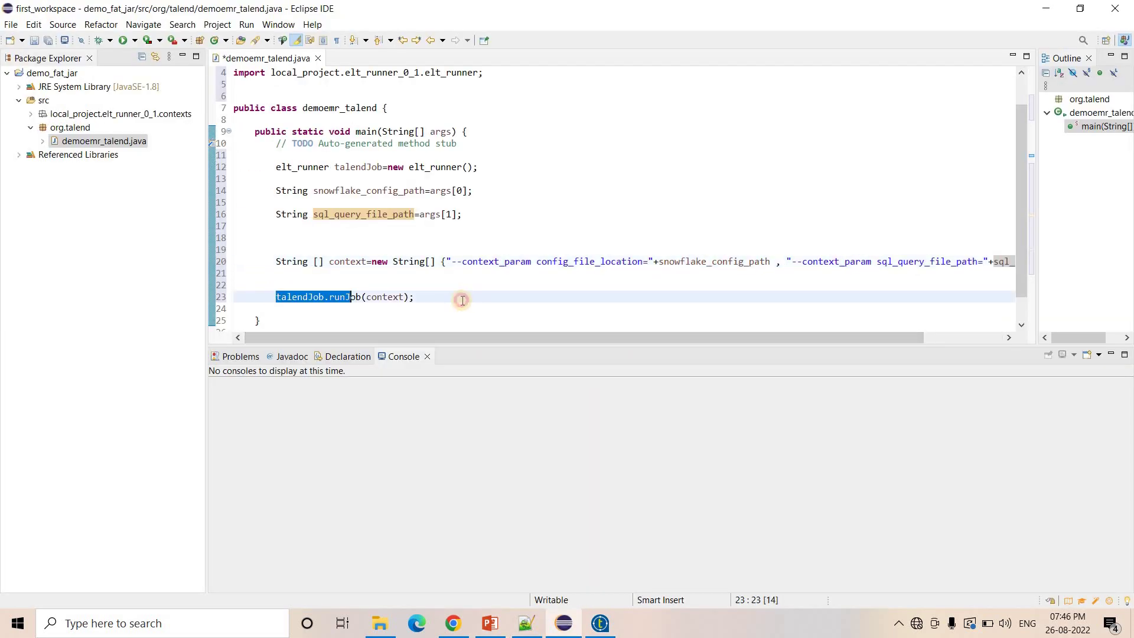
click(454, 294)
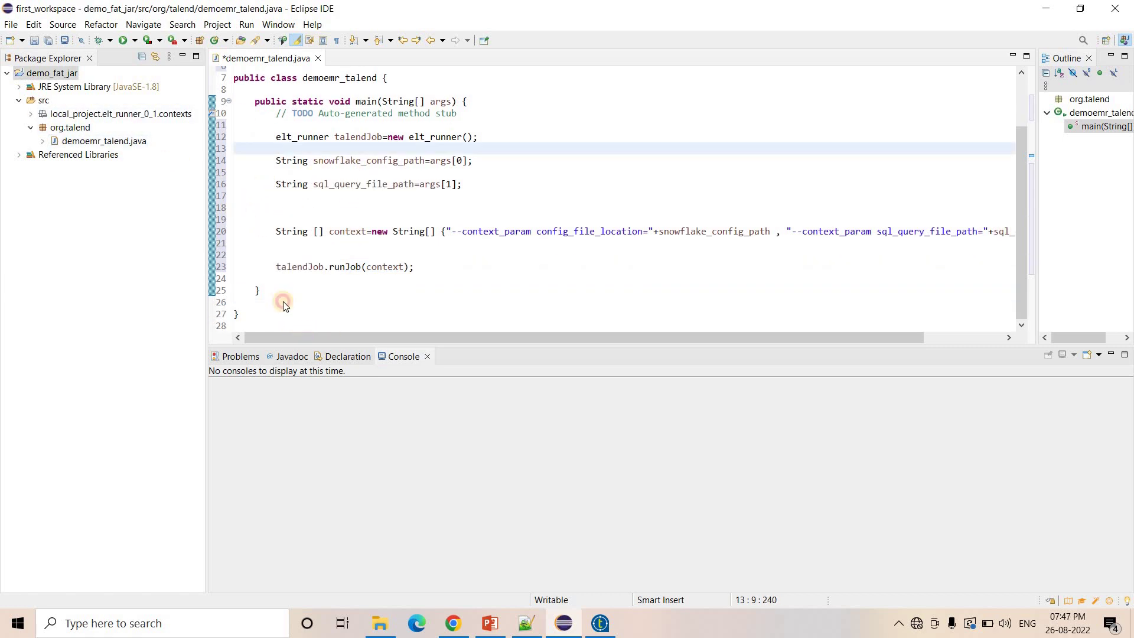
Step: Save demoemr_talend.java and run it once as a Java application, checking the console output
click(301, 326)
drag(302, 326, 179, 34)
click(474, 185)
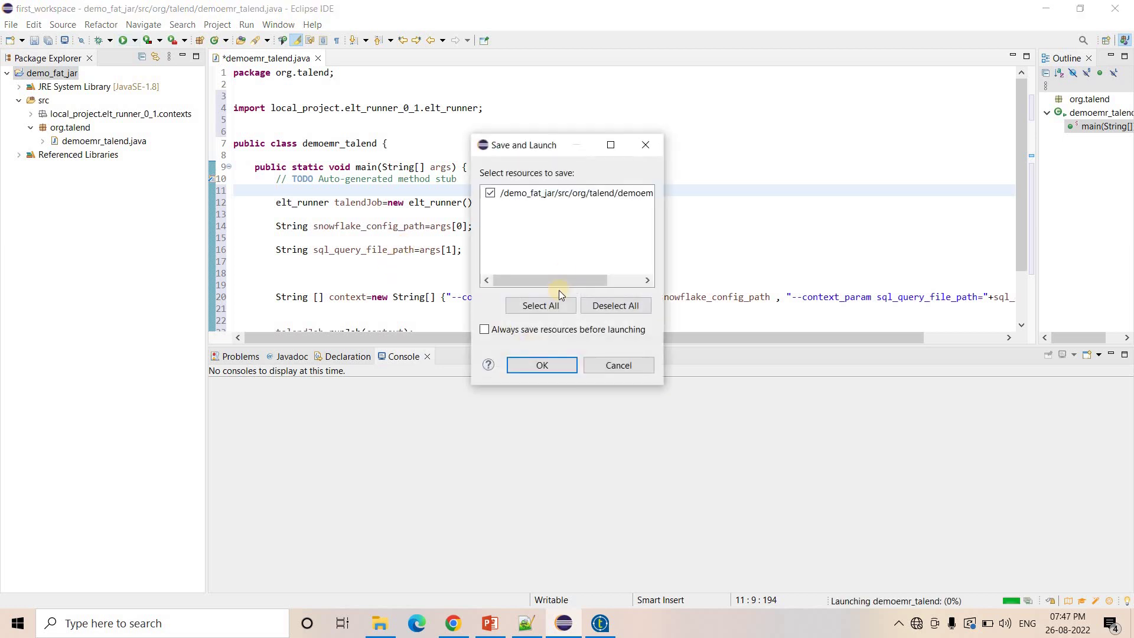
click(546, 365)
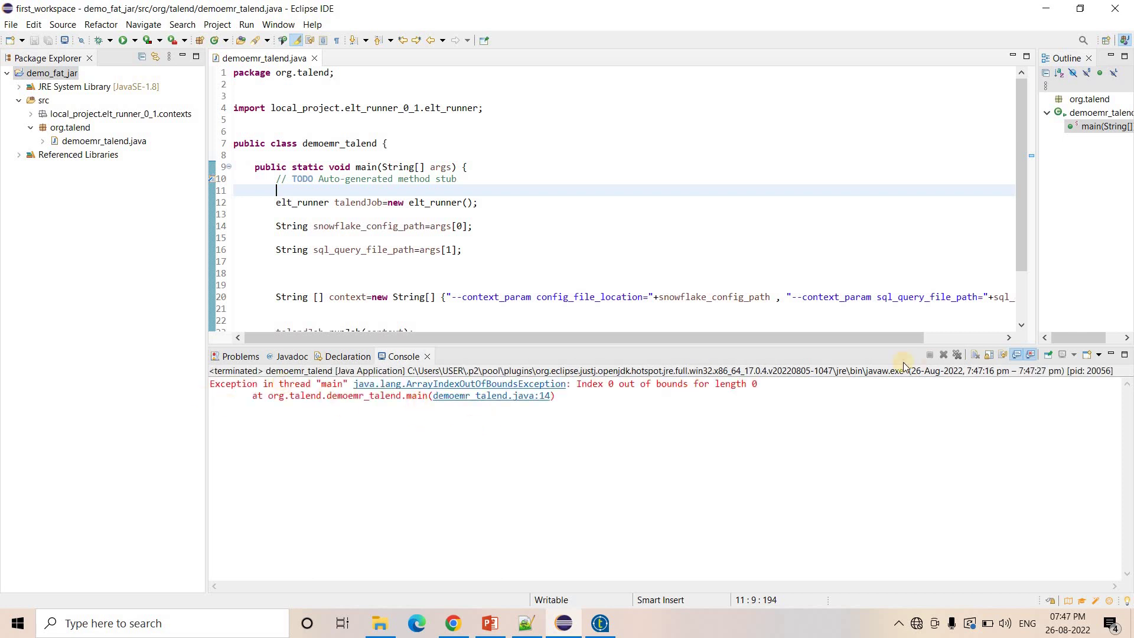
click(646, 455)
key(ctrl+a)
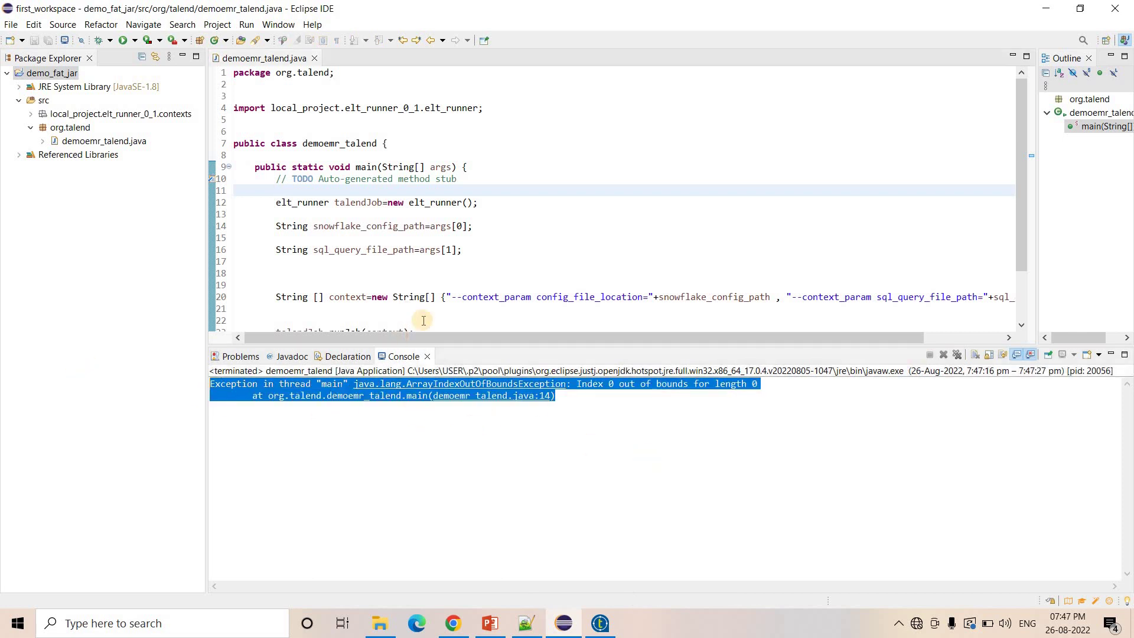
key(Right)
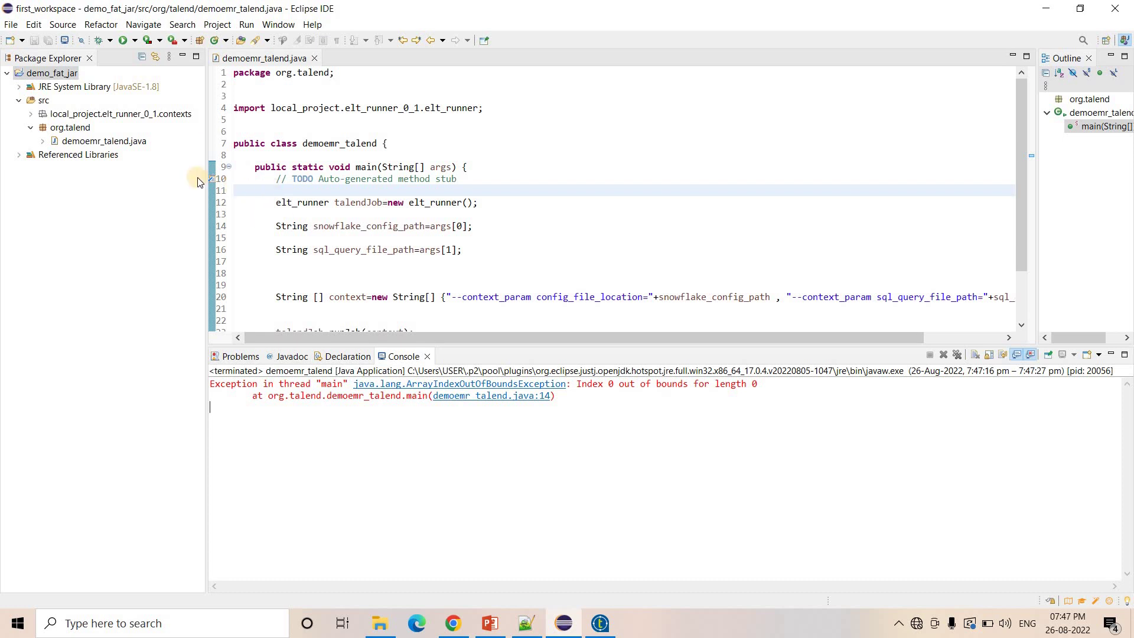
Step: Start exporting the demo_fat_jar project as a Runnable JAR file
right_click(54, 86)
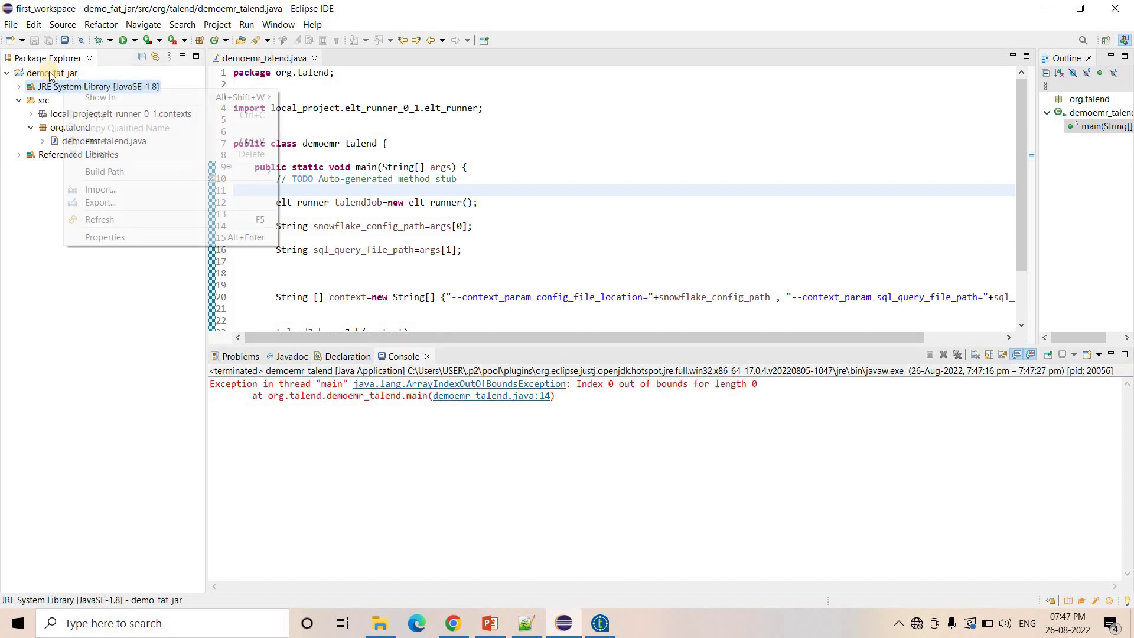
click(50, 75)
right_click(51, 77)
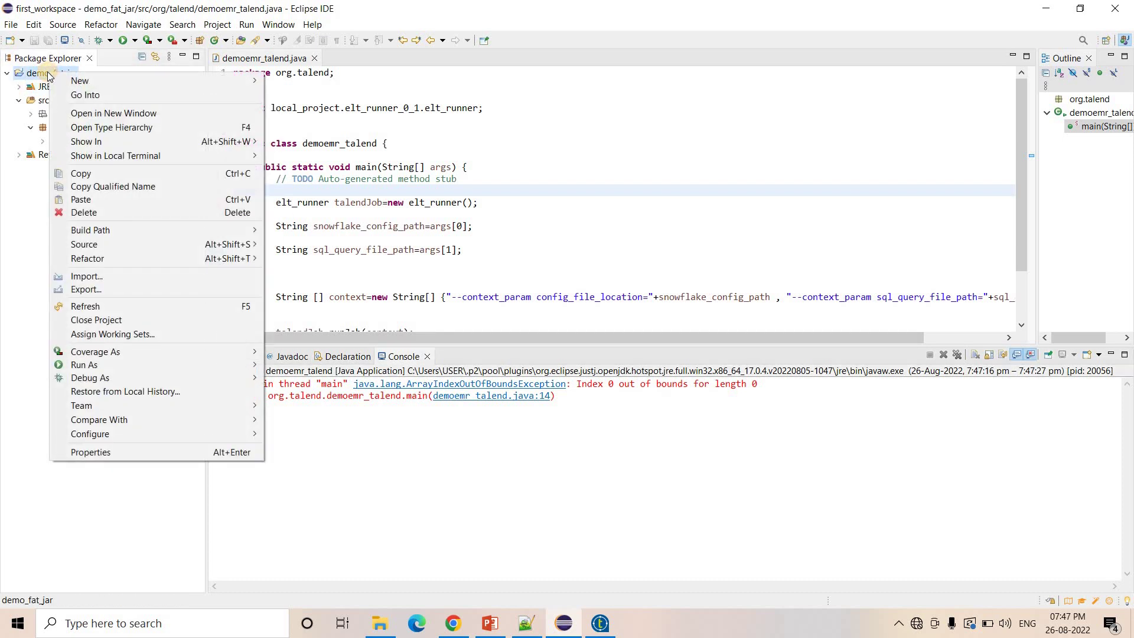
click(51, 70)
right_click(57, 70)
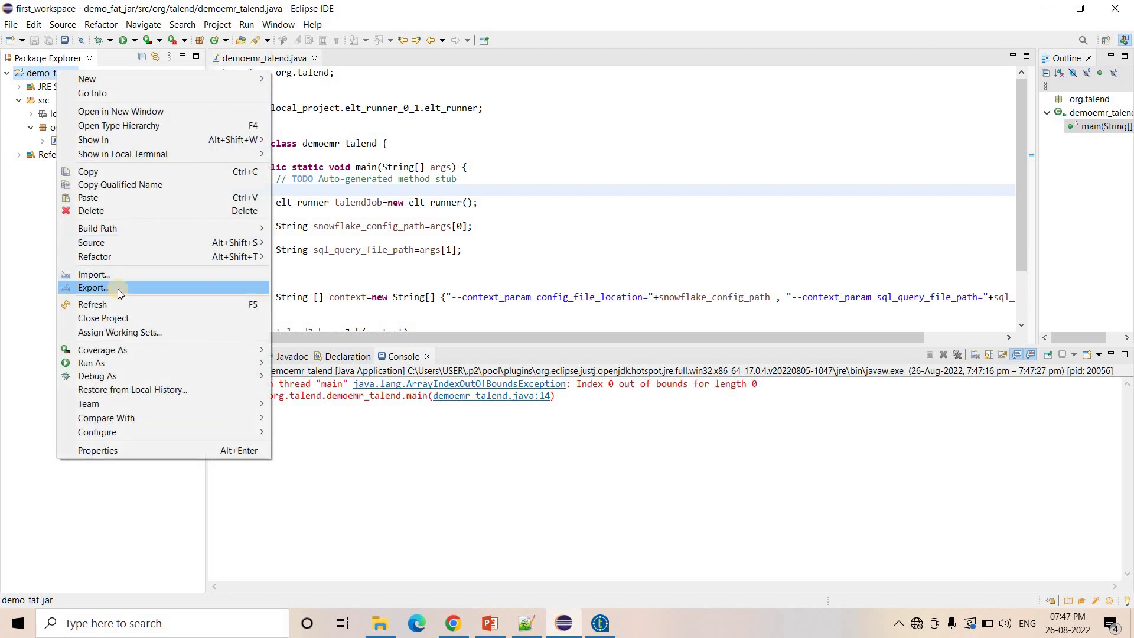
click(117, 289)
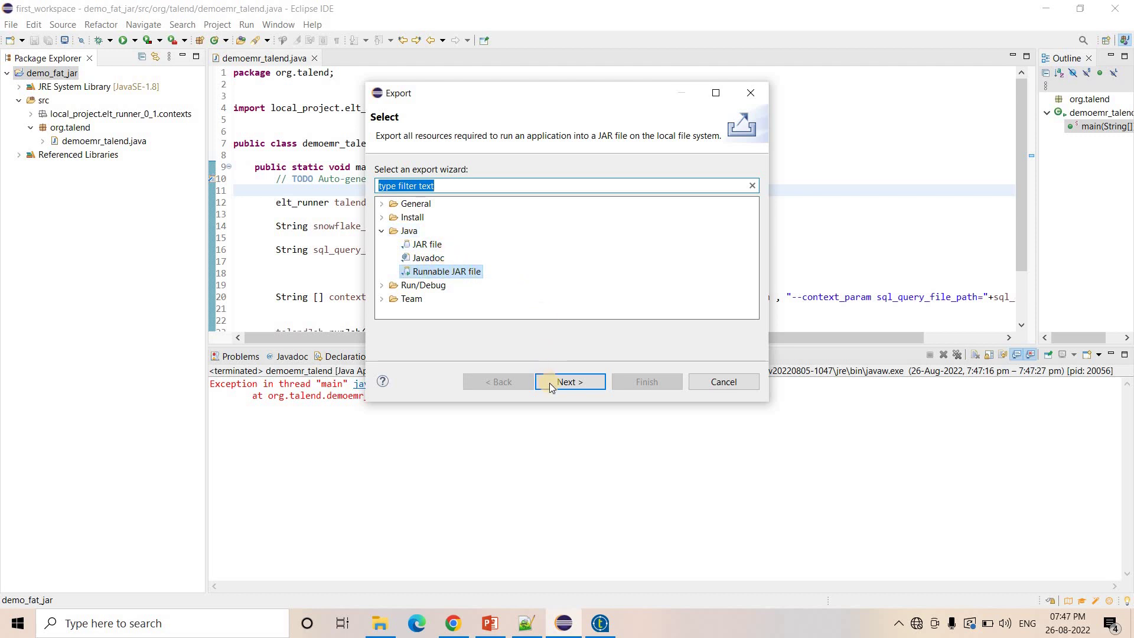
click(568, 383)
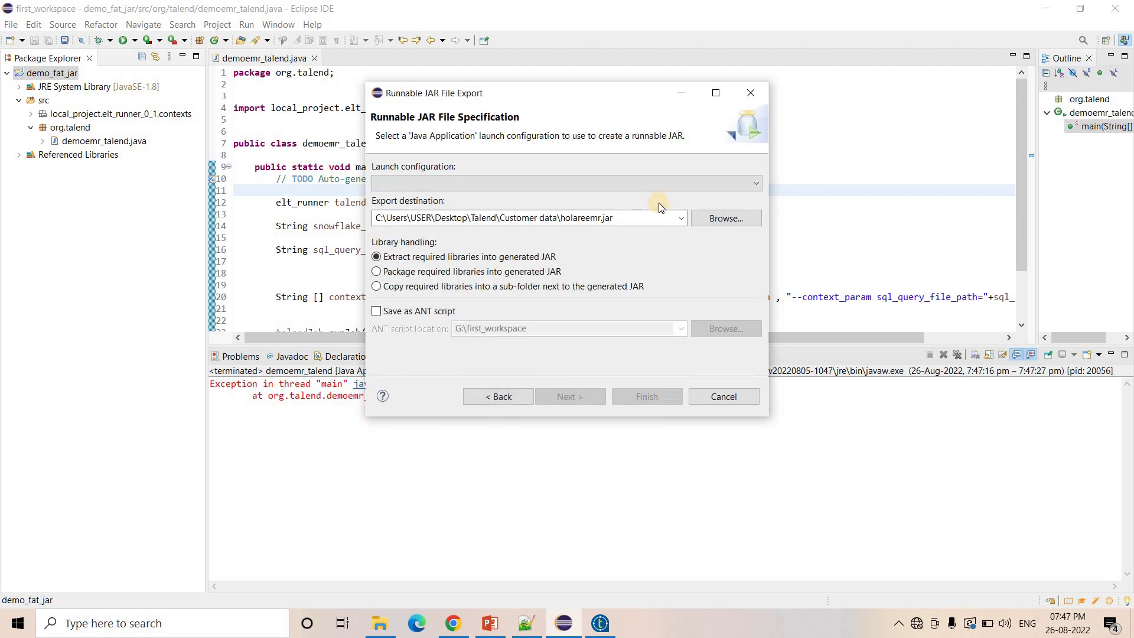
Step: Set the export destination to demo_jar_runner_standalone in the Talend\Fat_jar_demo_yt folder on the desktop
click(732, 222)
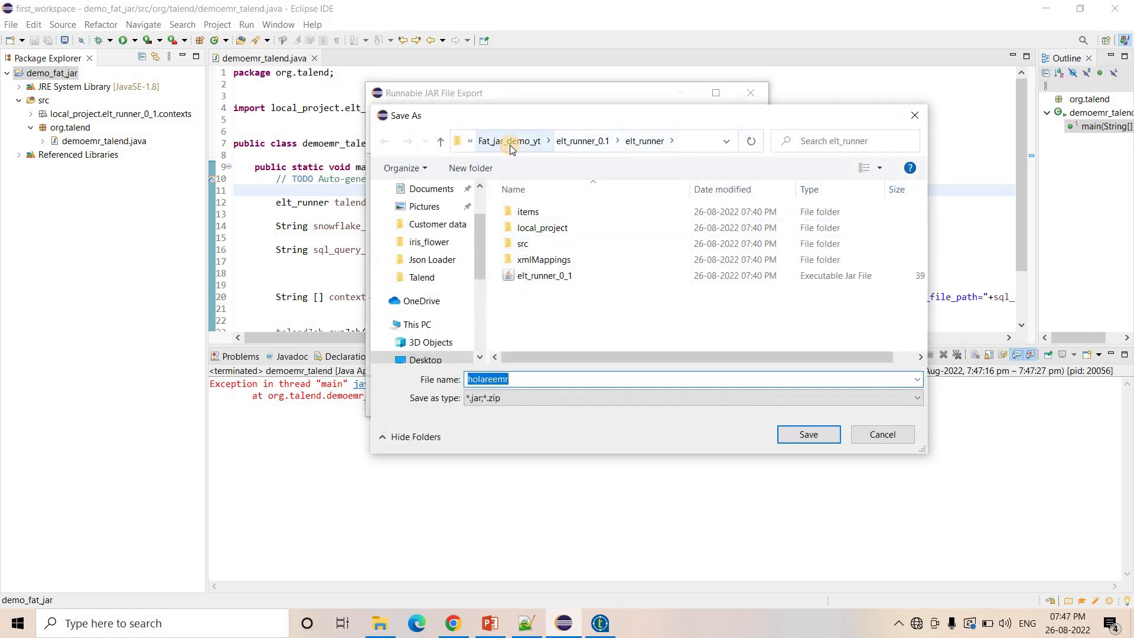
click(509, 144)
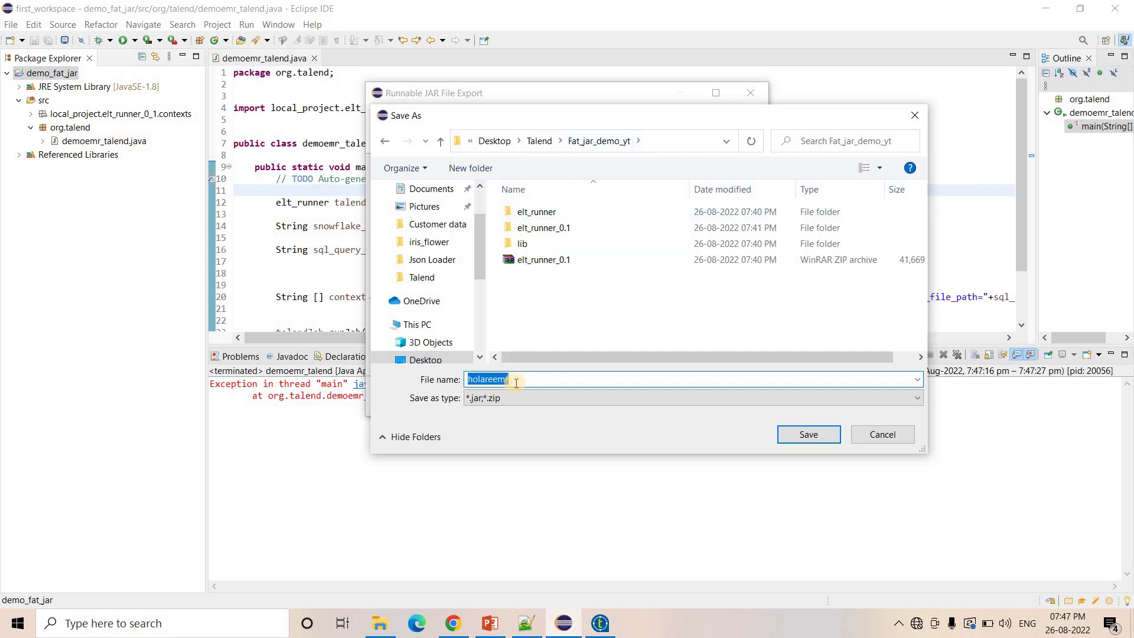
key(BackSpace)
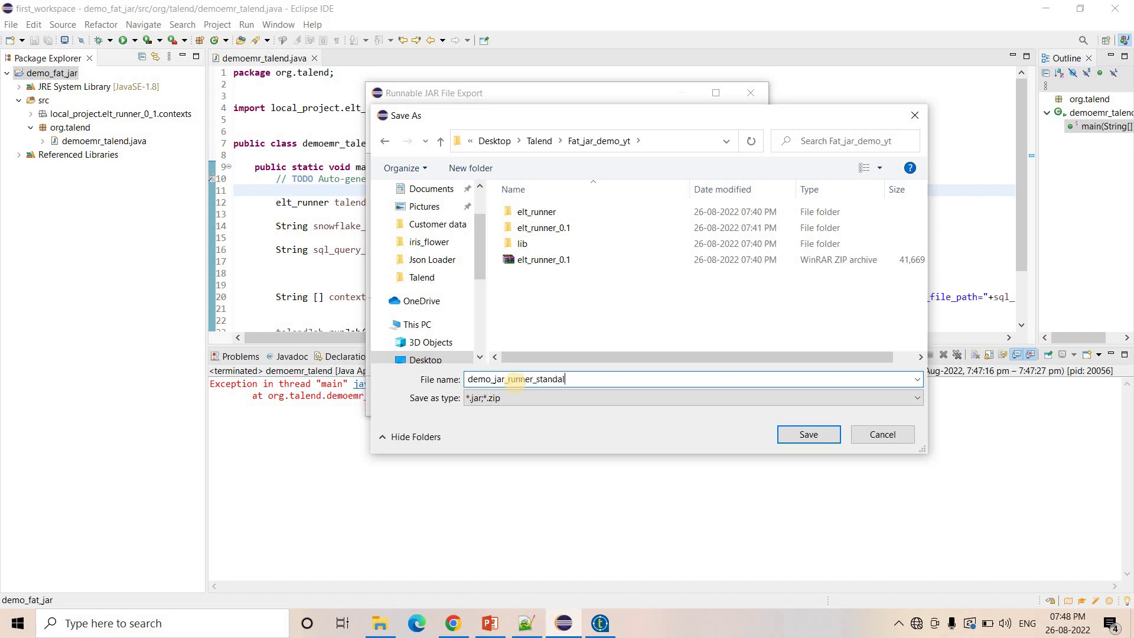
click(808, 434)
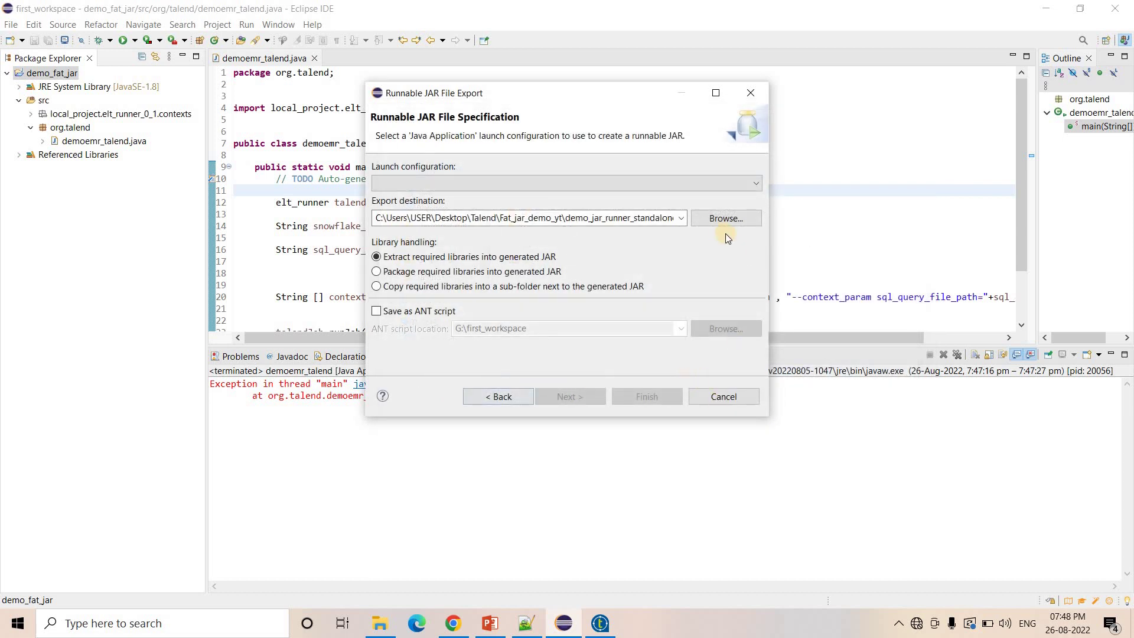
Step: Choose the launch configuration demoemr_talend - demo_fat_jar and export the JAR, accepting the repacking of referenced libraries
click(418, 188)
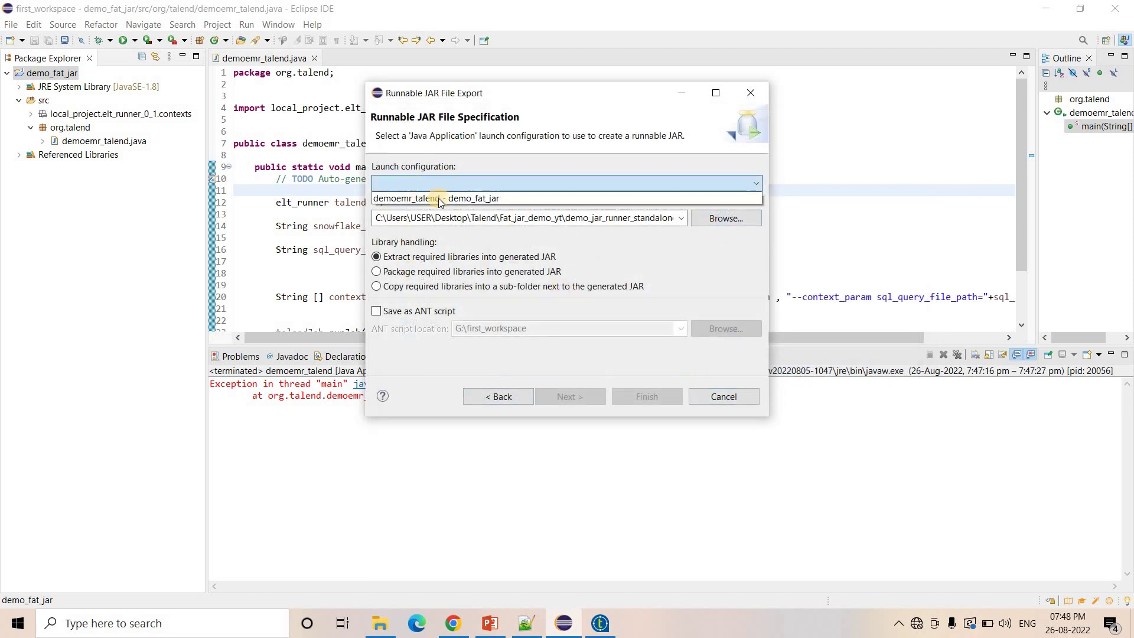
click(489, 197)
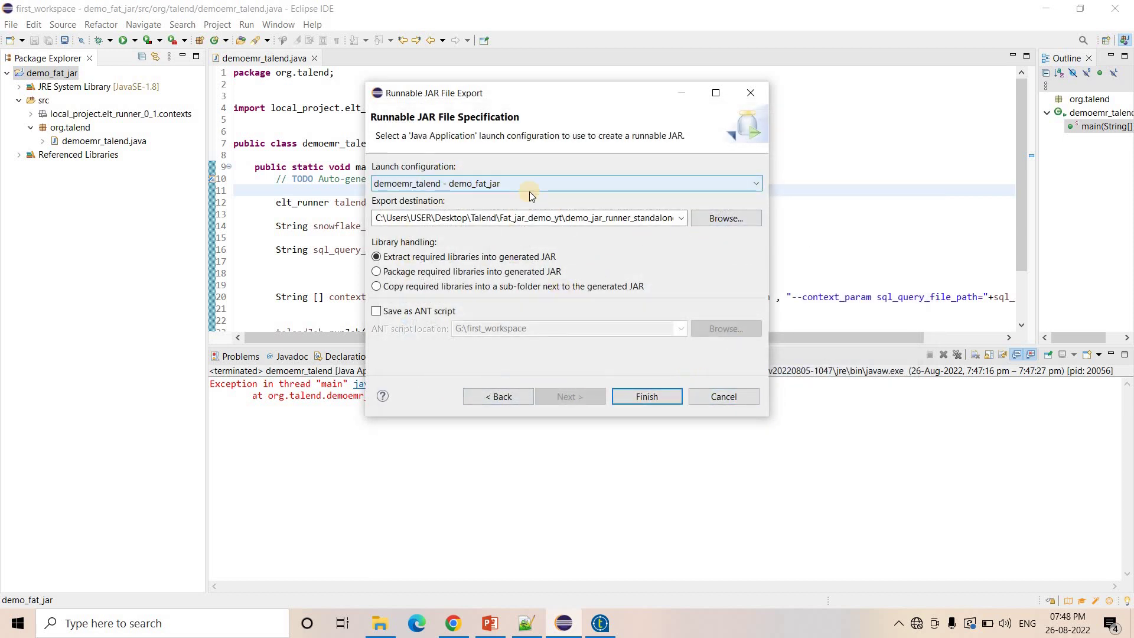
click(660, 396)
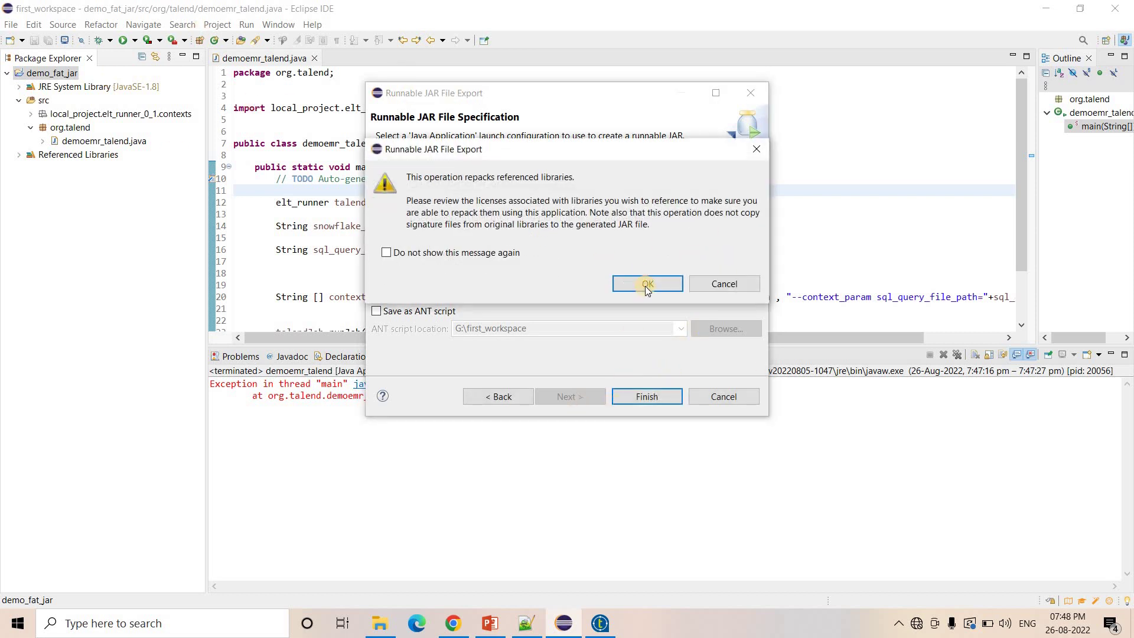
click(645, 284)
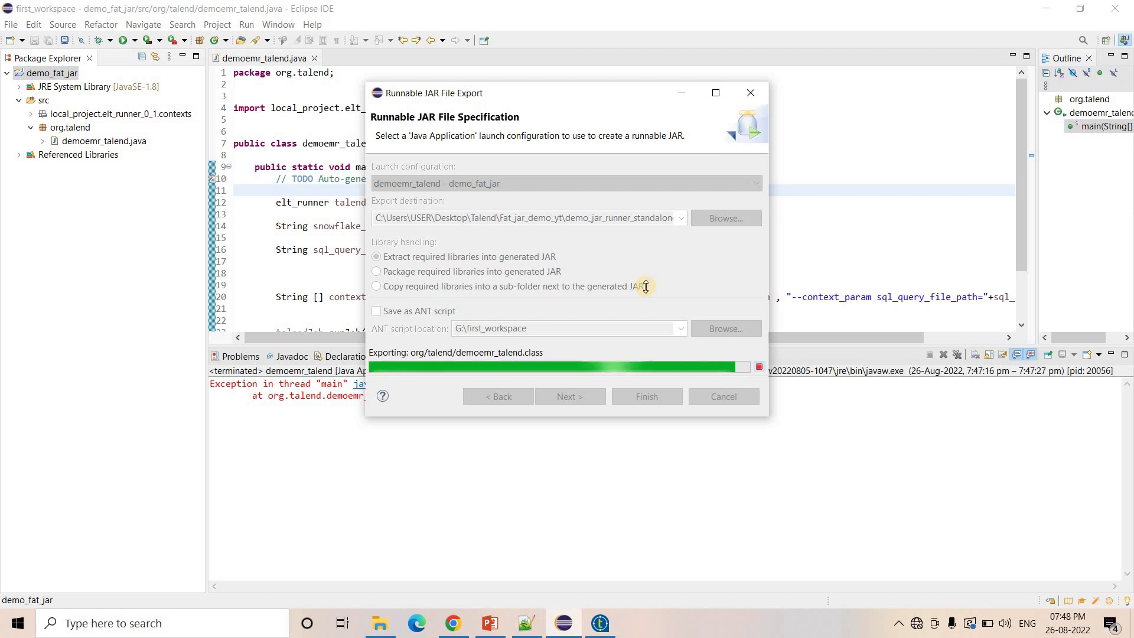
click(640, 272)
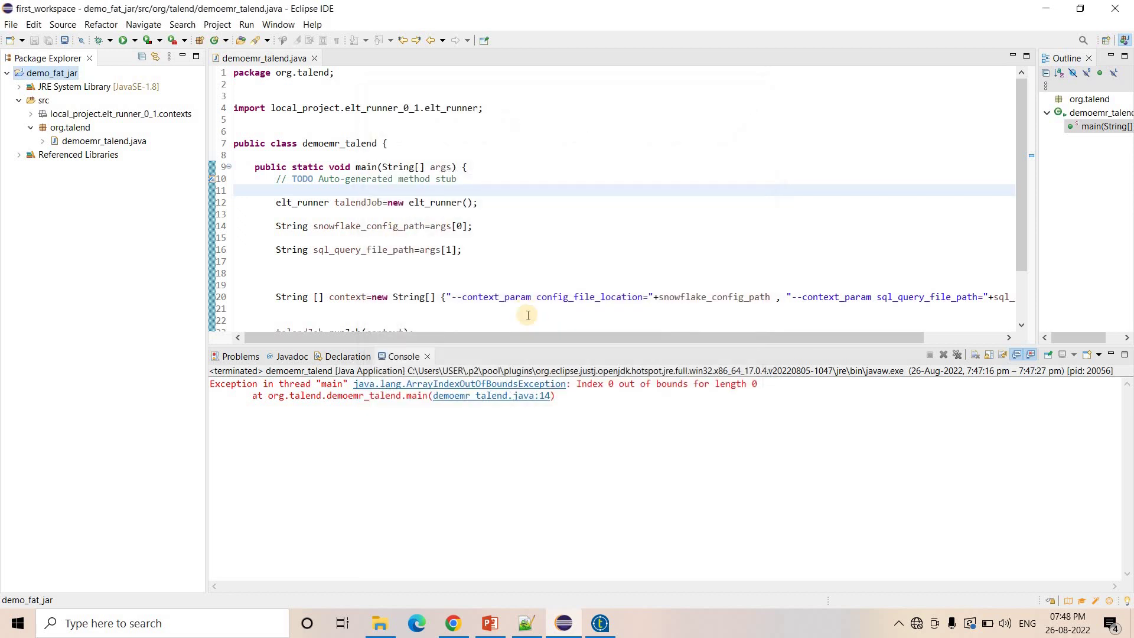
Step: Review the context array in demoemr_talend.java, examining the snowflake_config_path and sql_query_file_path variables passed to the job
scroll(588, 268, down, 1)
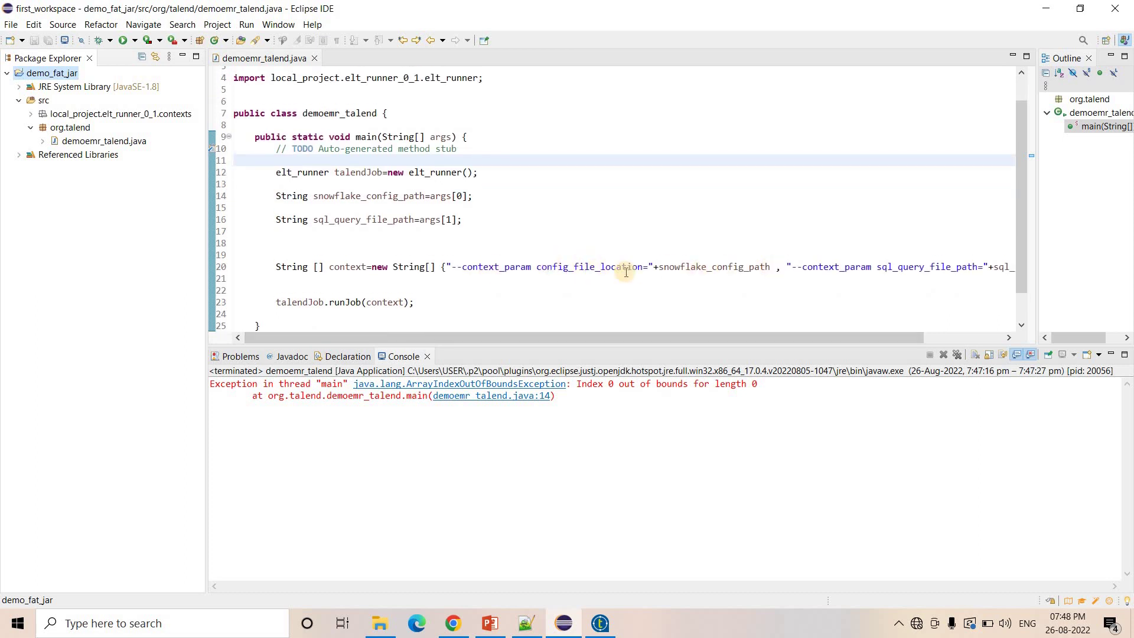
double_click(700, 268)
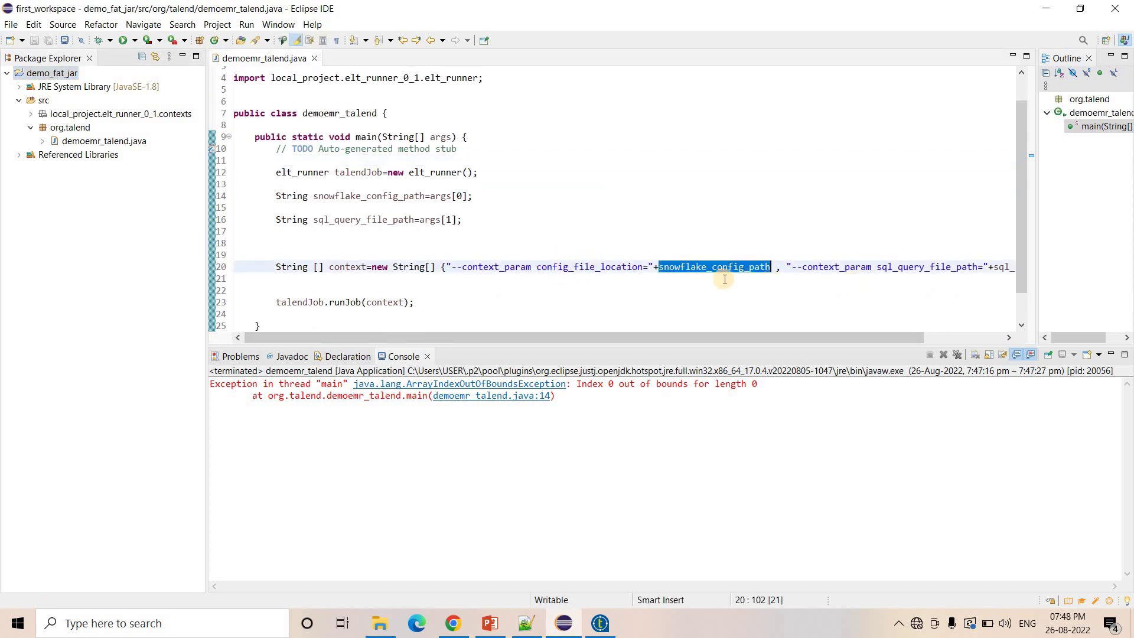
scroll(708, 328, up, 1)
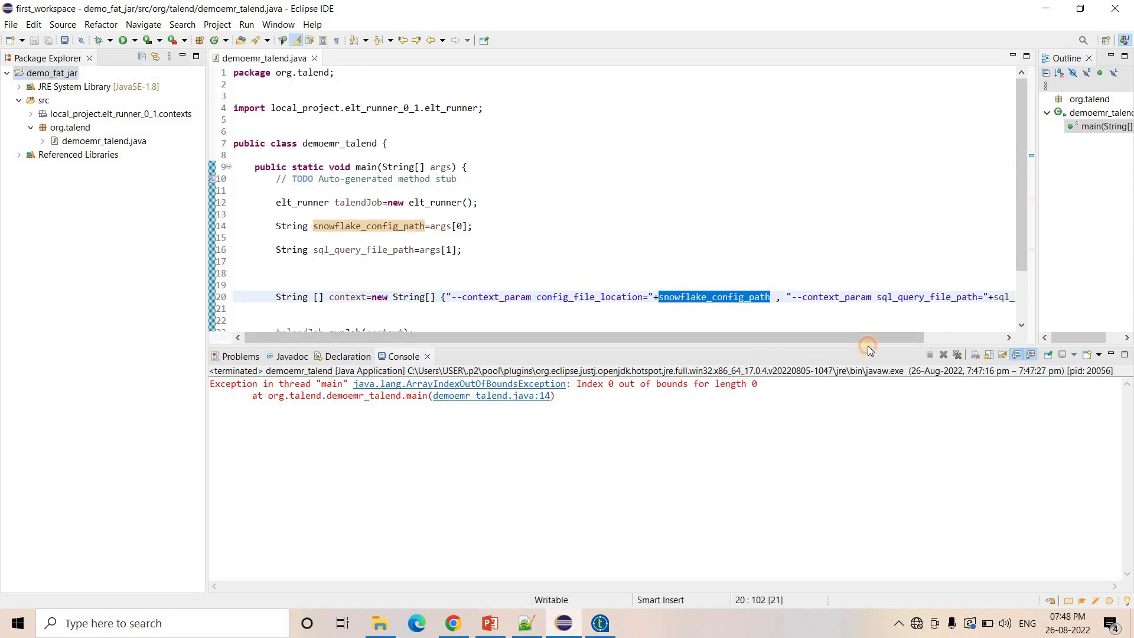
drag(867, 339, 945, 339)
double_click(945, 297)
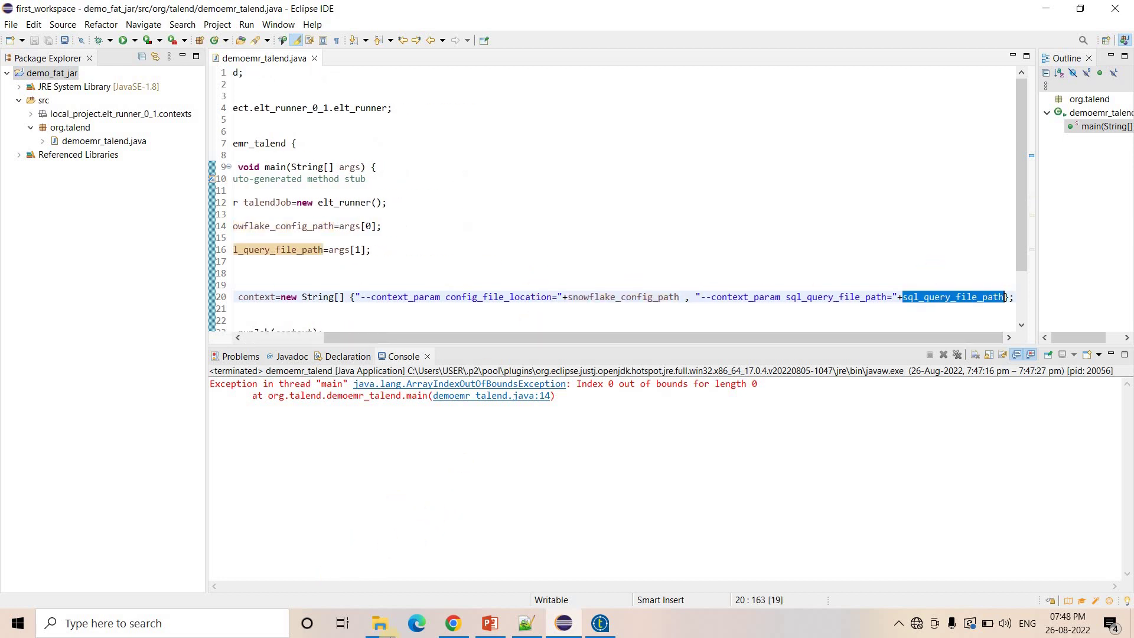
Step: Switch to the snowflake_config file in Notepad and examine its Snowflake connection keys and values
key(alt+Tab)
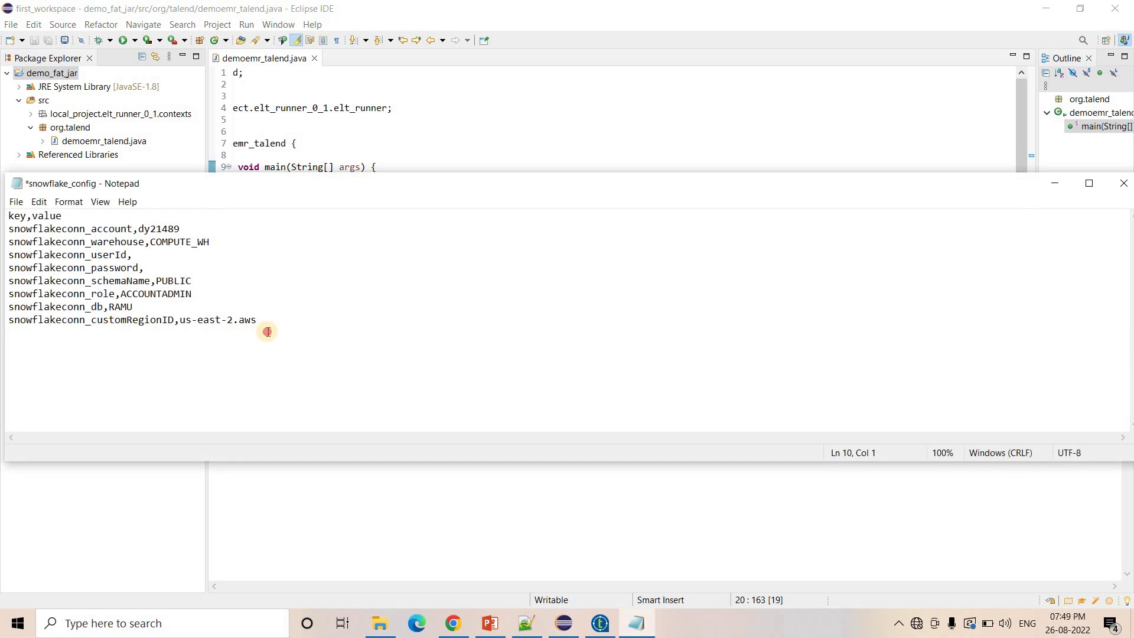
key(shift+Up)
key(shift+Up)
key(shift+Up)
key(shift+Up)
key(shift+Up)
key(shift+Up)
key(shift+Up)
key(shift+Up)
key(shift+Up)
click(113, 229)
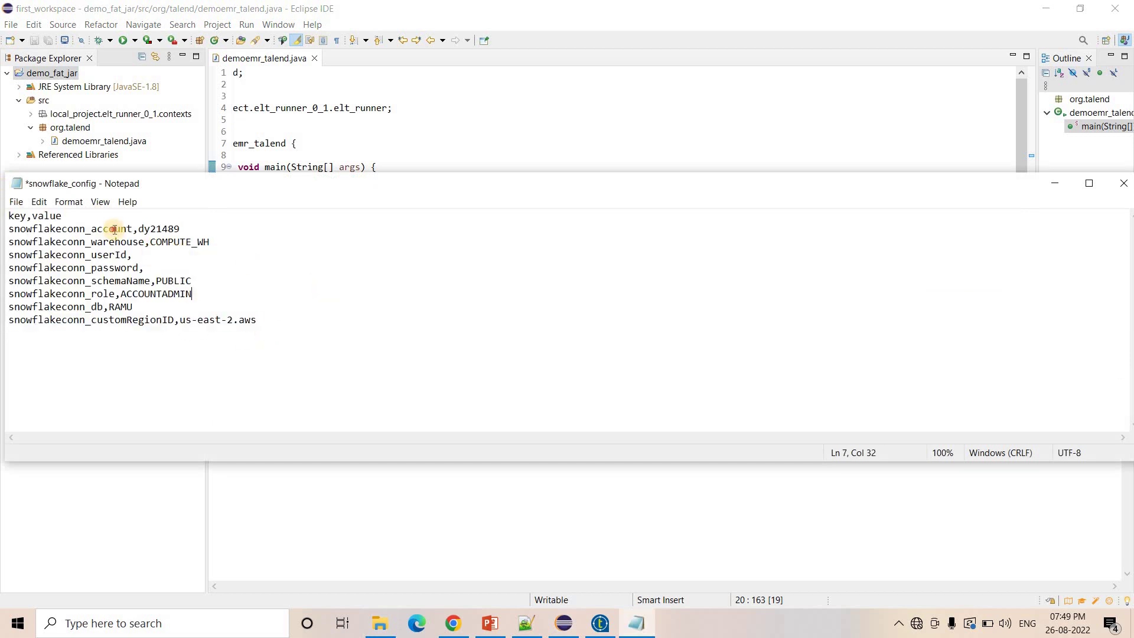
key(Home)
key(shift+End)
key(Down)
key(Down)
key(Down)
key(Down)
key(Down)
key(Down)
key(Down)
key(End)
key(shift+Up)
key(shift+Up)
key(shift+Up)
key(shift+Up)
key(shift+Up)
key(shift+Up)
key(shift+Up)
key(shift+Home)
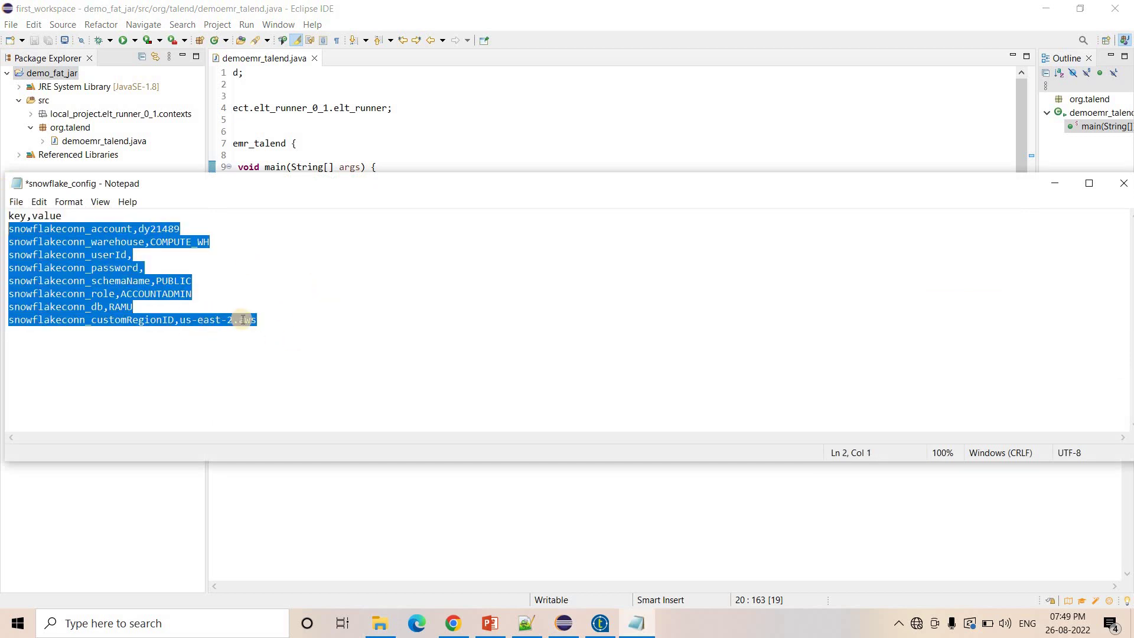
click(270, 322)
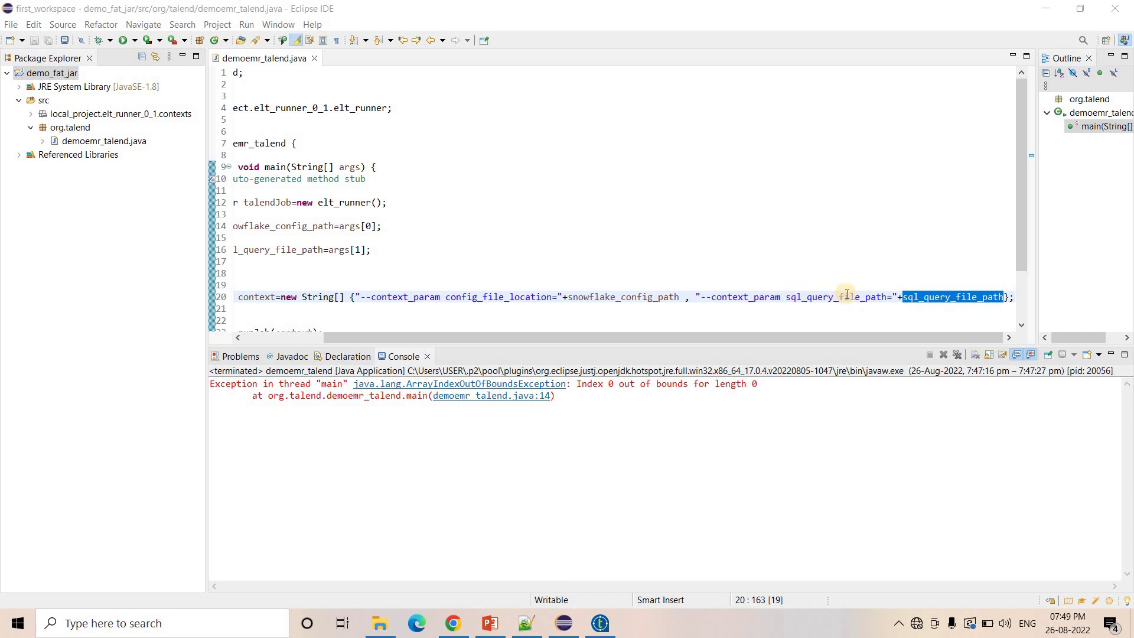
Step: Locate the sql_query_file_path parameter in Eclipse, and examine the PUBLIC.Persons CREATE TABLE and INSERT statements in the exeucte_sql file
double_click(847, 296)
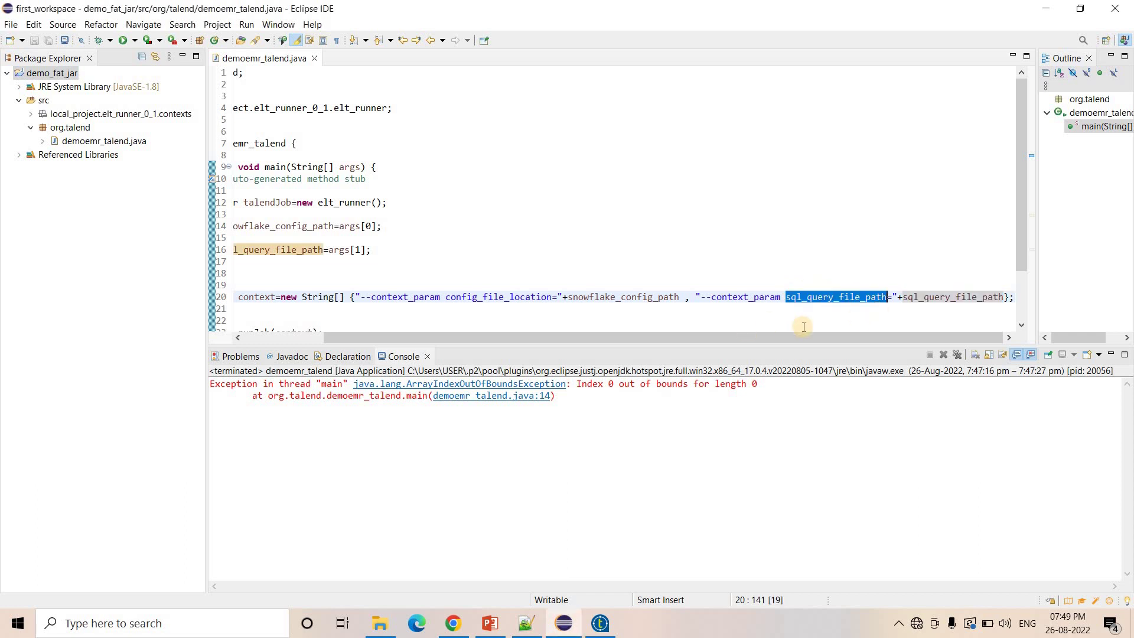
click(384, 609)
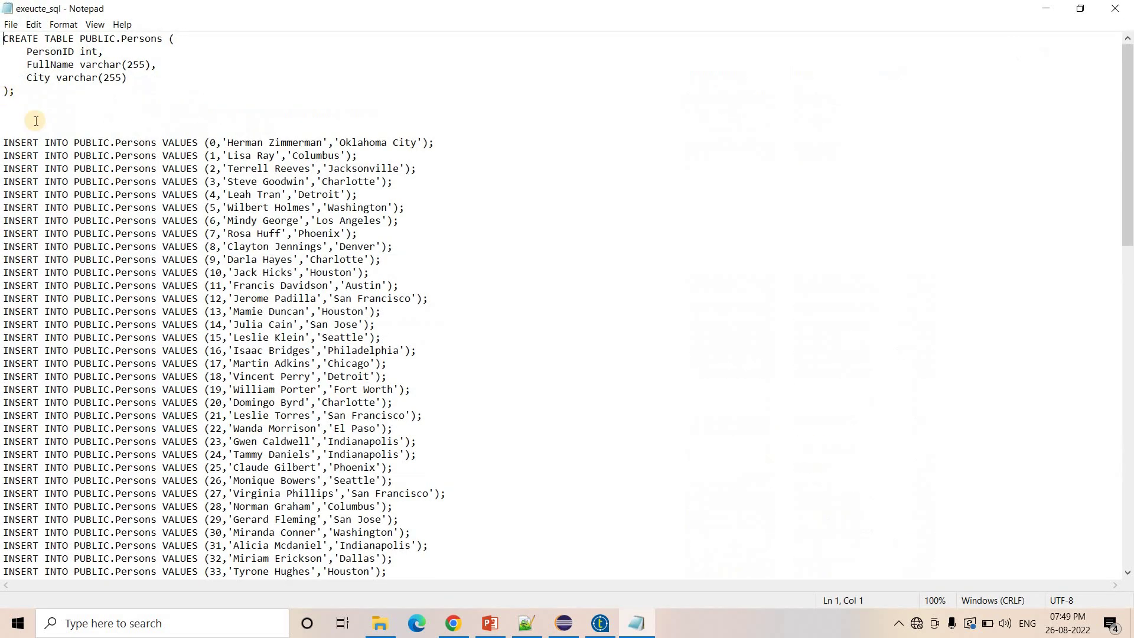
drag(3, 37, 240, 89)
click(74, 99)
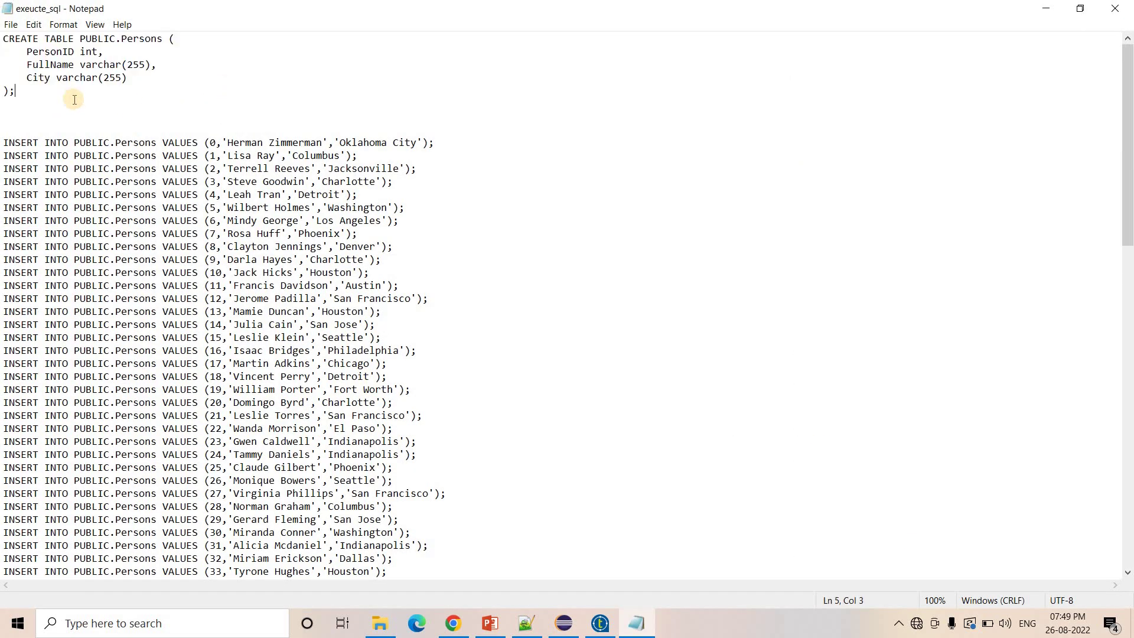
shift+click(3, 39)
drag(3, 142, 443, 575)
click(512, 468)
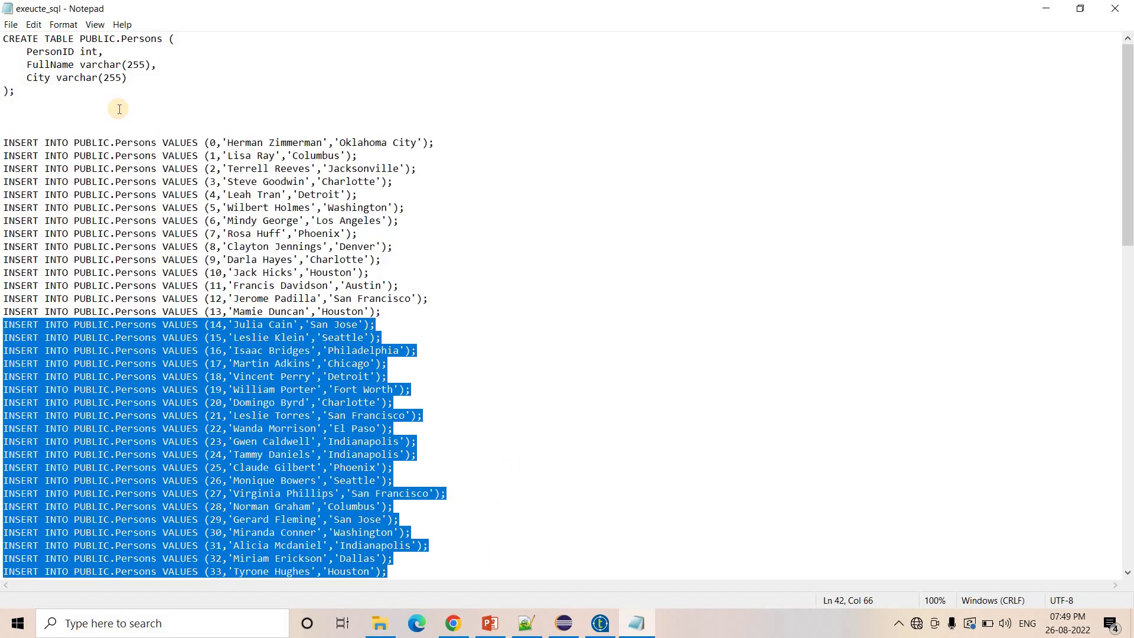
double_click(98, 37)
click(146, 38)
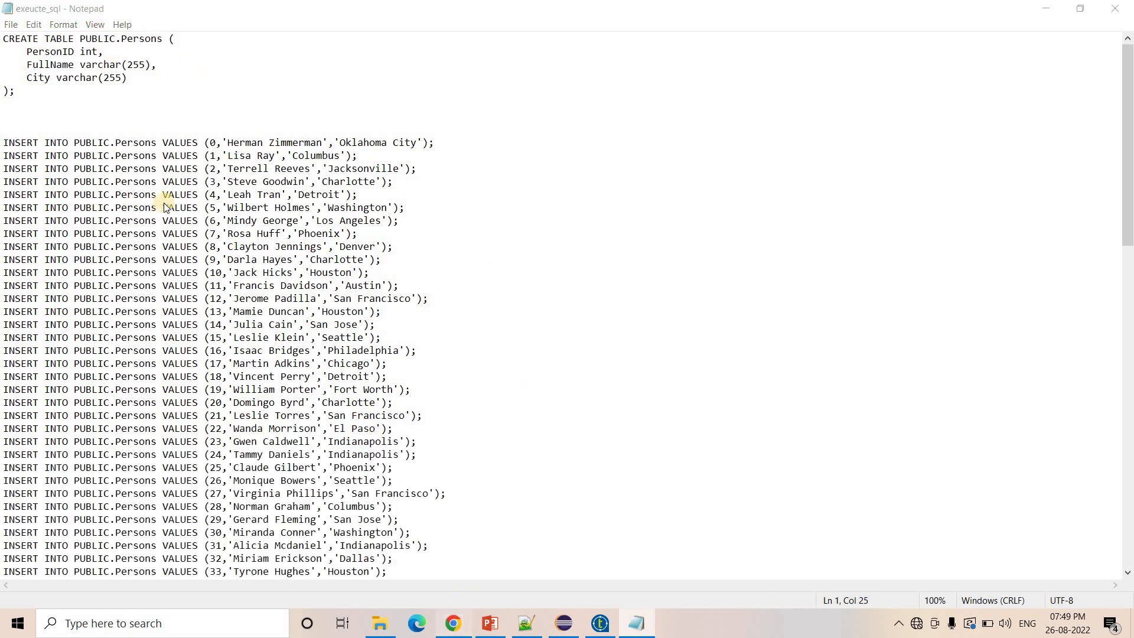
Step: Switch to the Snowflake worksheet in Chrome, inspect the RAMU database's PUBLIC schema for tables, and close the exeucte_sql file
click(465, 626)
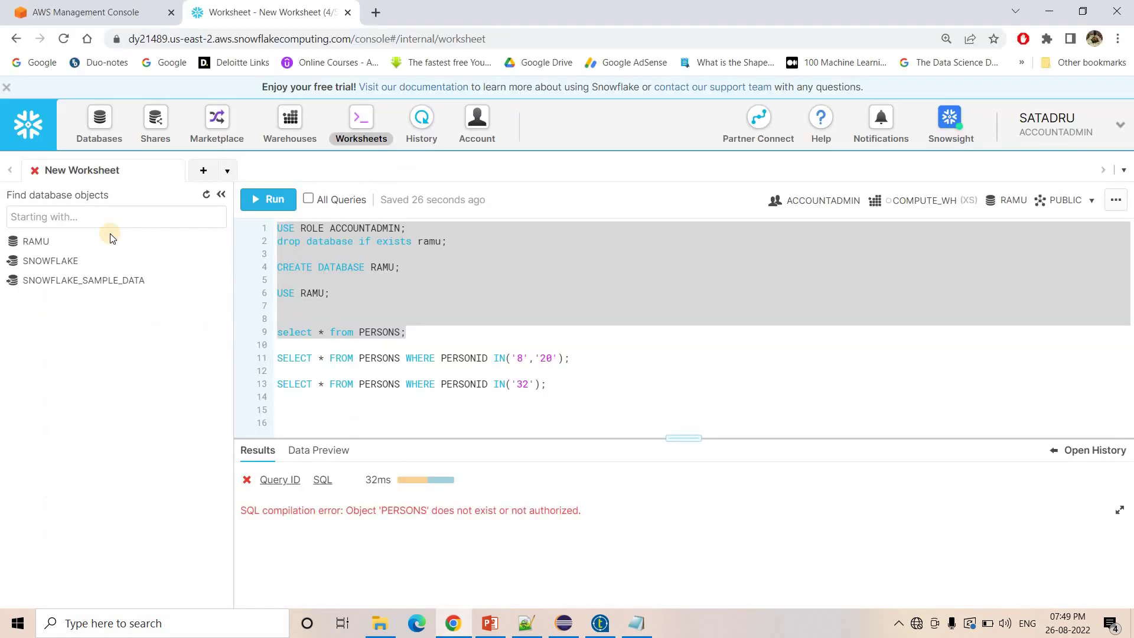
click(378, 279)
double_click(314, 294)
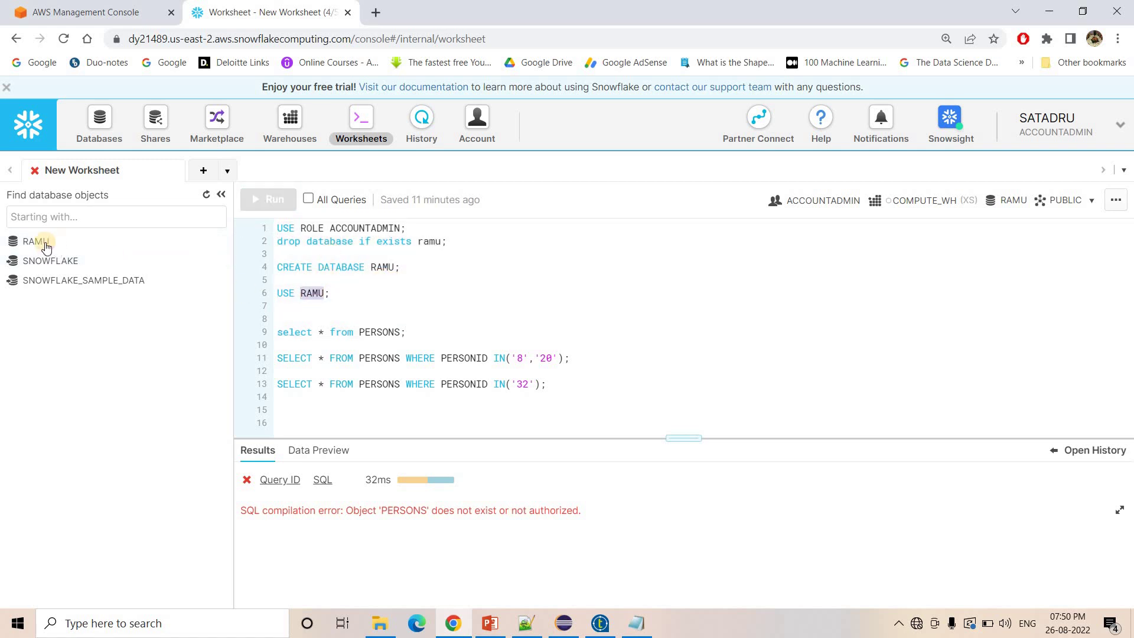
click(39, 241)
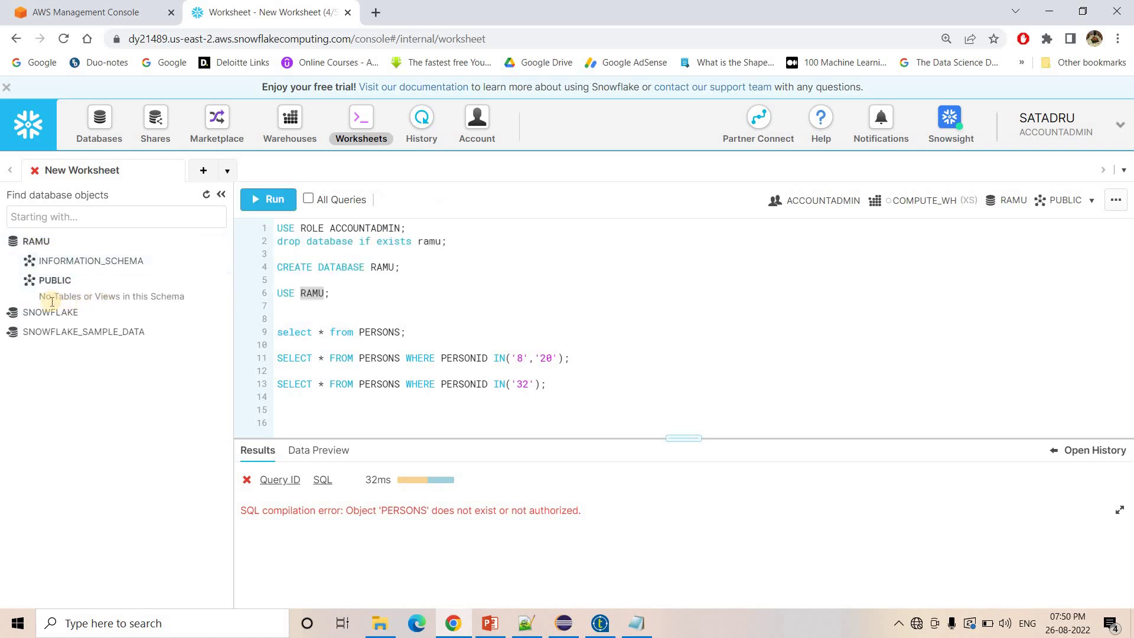
click(205, 197)
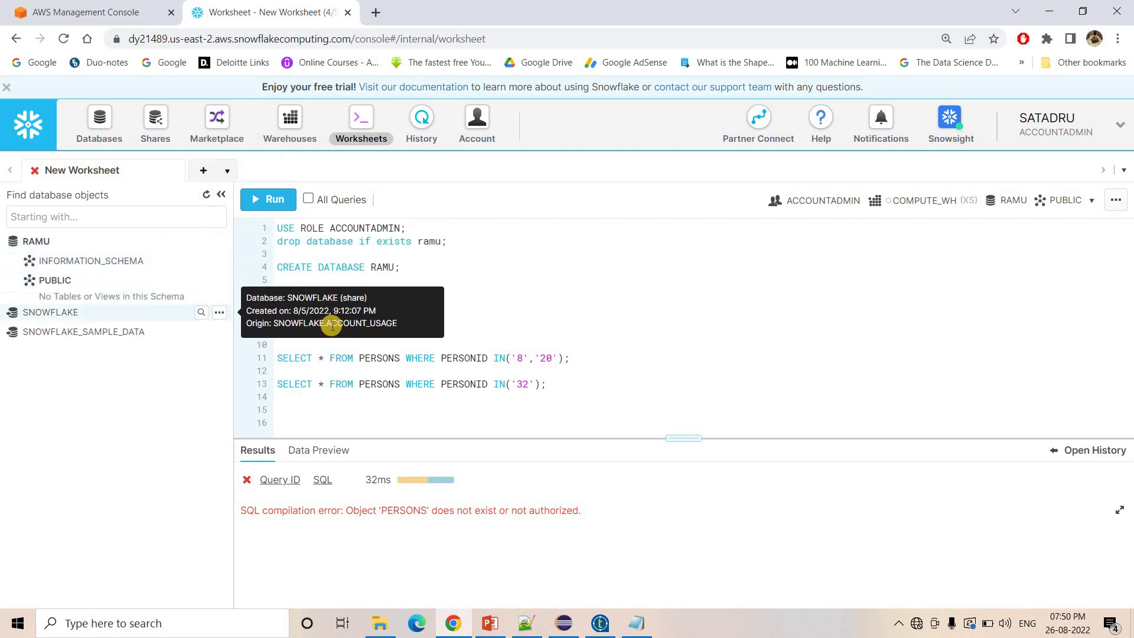
click(630, 632)
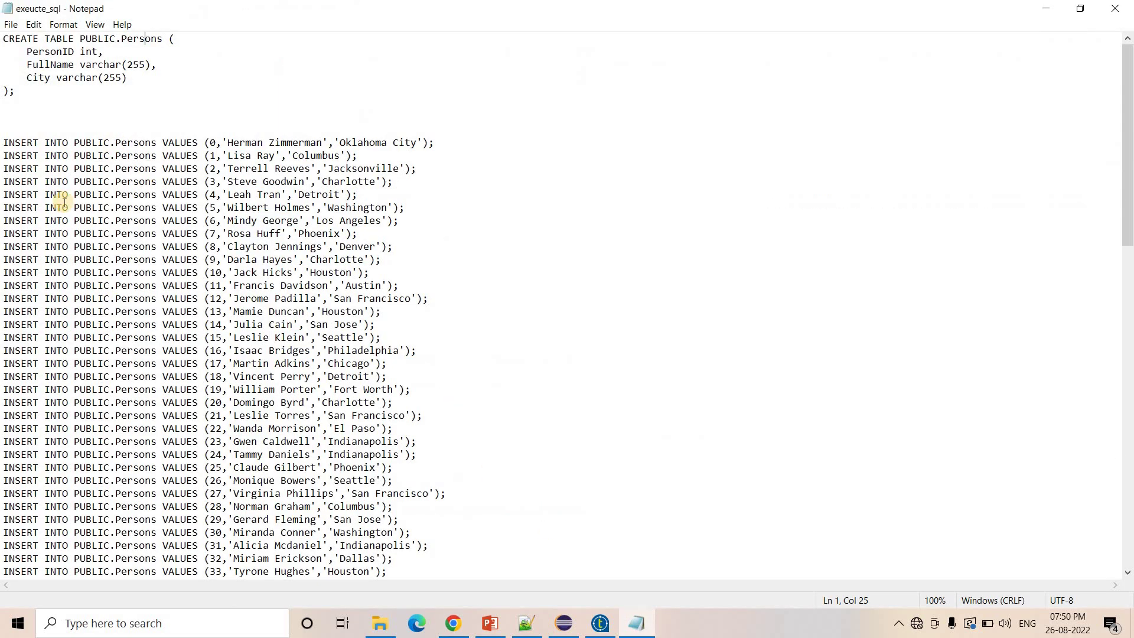
click(1130, 6)
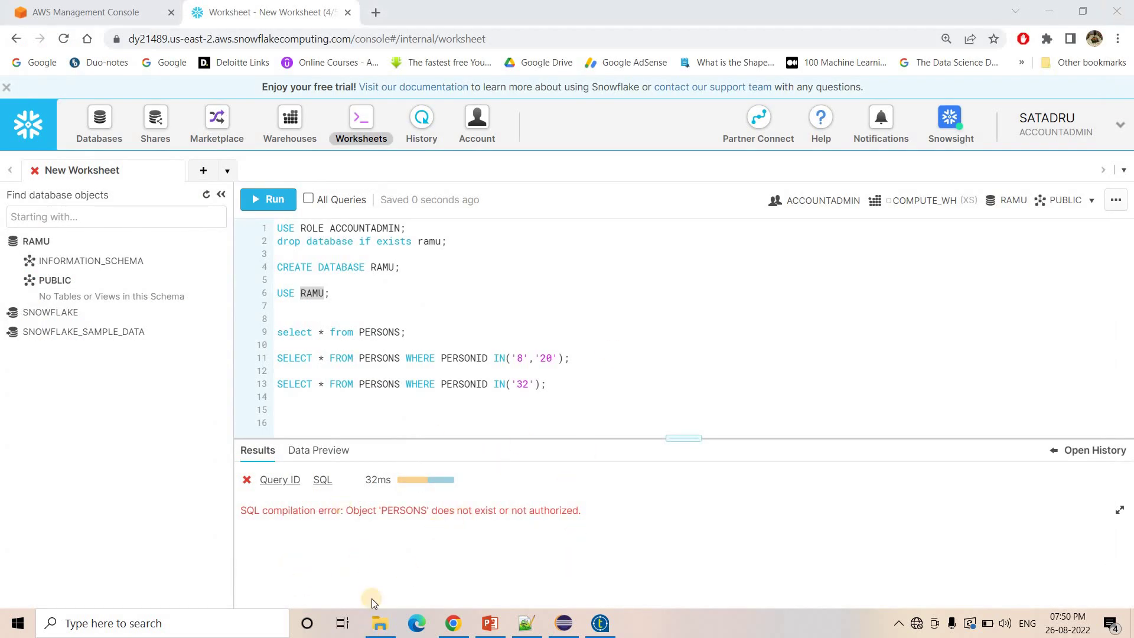
Step: Switch to File Explorer and copy the folder location from the properties of exeucte_sql in the Talend folder
click(372, 631)
double_click(180, 400)
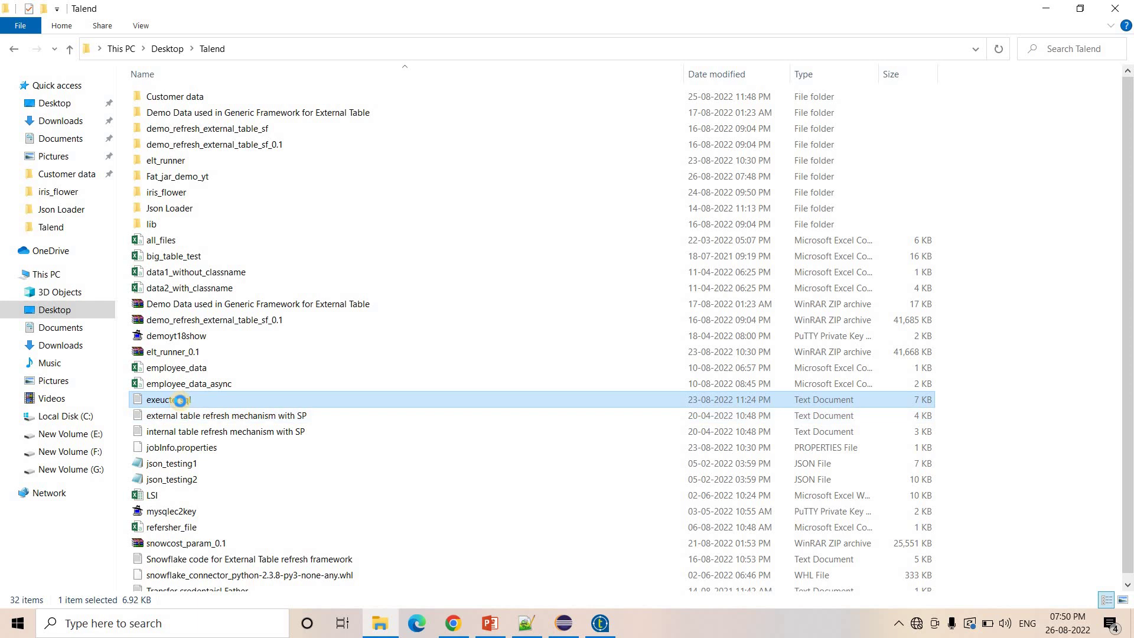
right_click(179, 401)
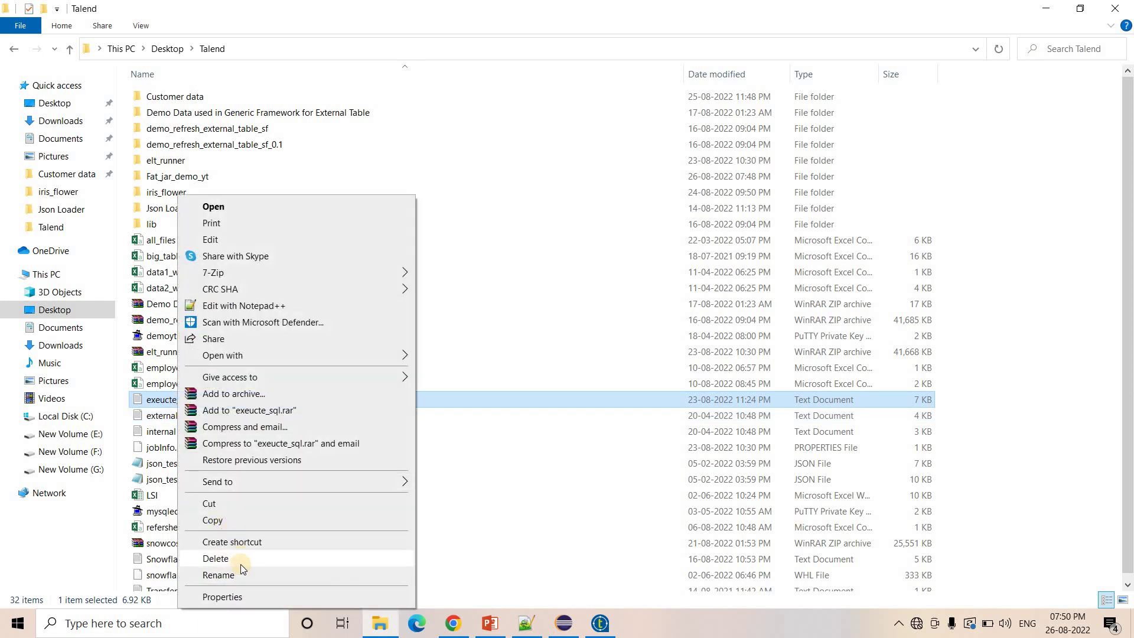
click(239, 595)
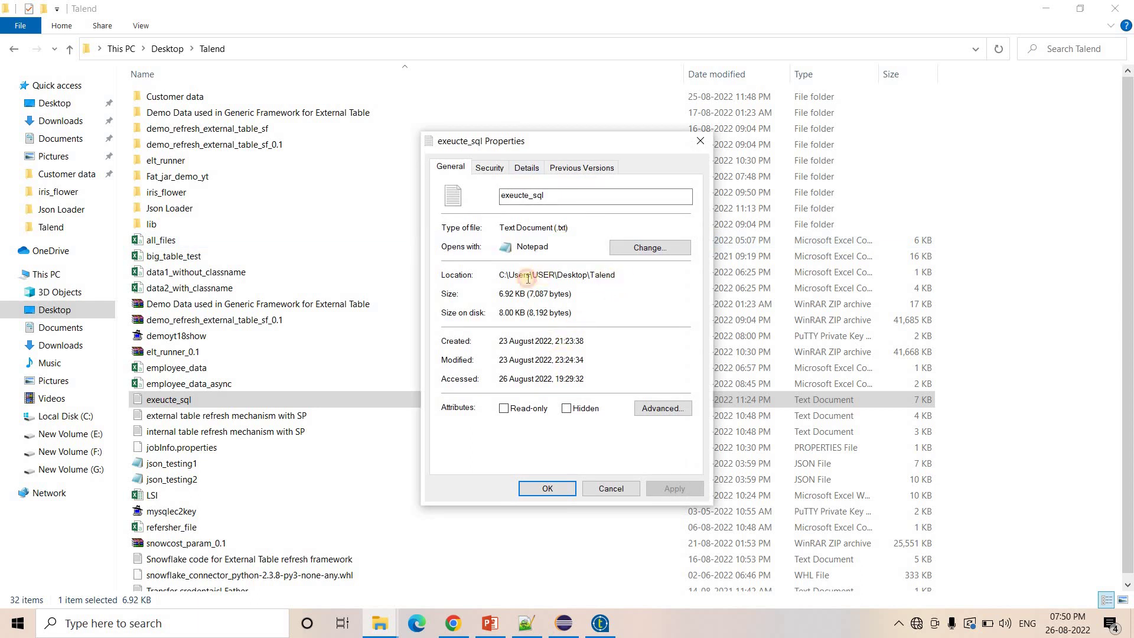
double_click(509, 275)
key(ctrl+c)
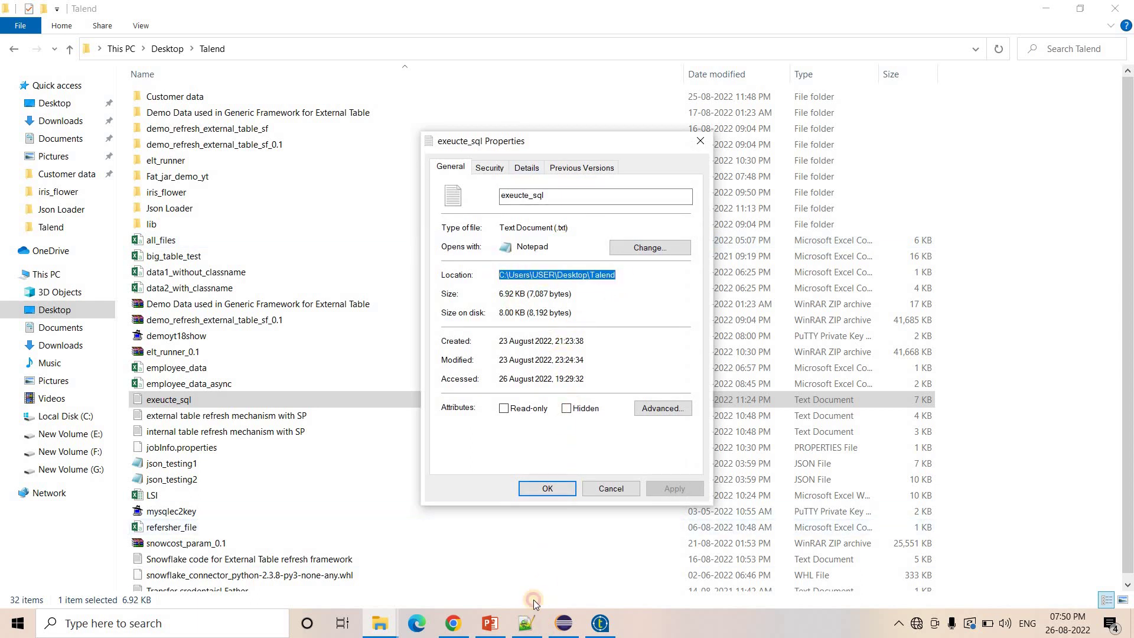
Step: Switch to Notepad++ and paste the copied folder path several lines below the last argument line in the new 72 note
click(535, 622)
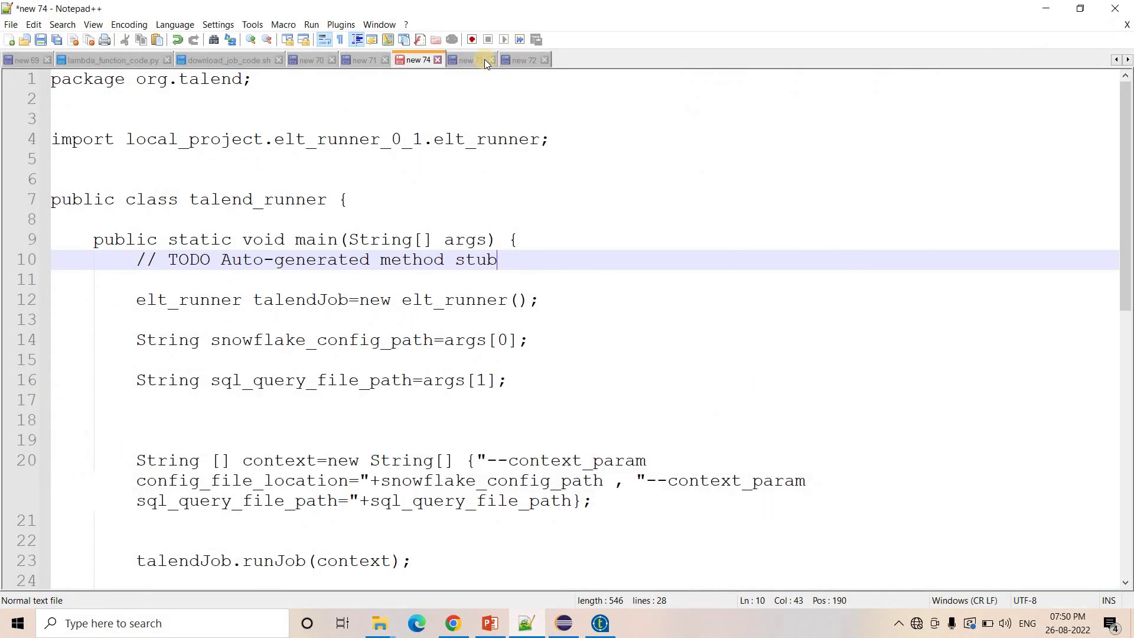
click(520, 59)
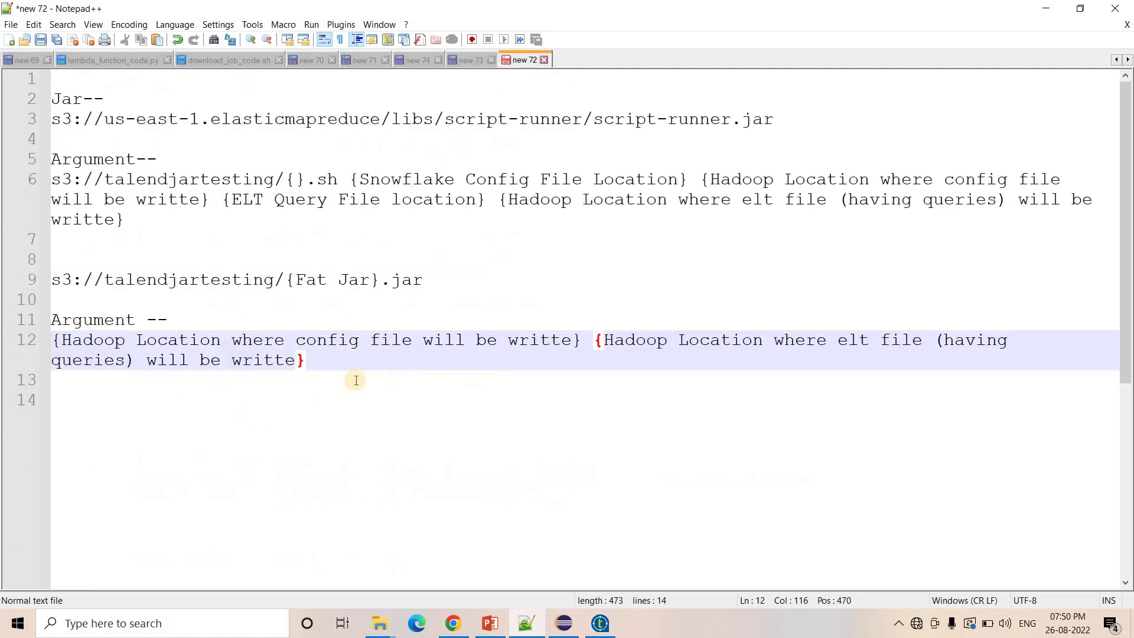
click(356, 376)
key(Return)
key(Return)
key(Return)
key(Return)
key(Return)
key(Return)
key(ctrl+v)
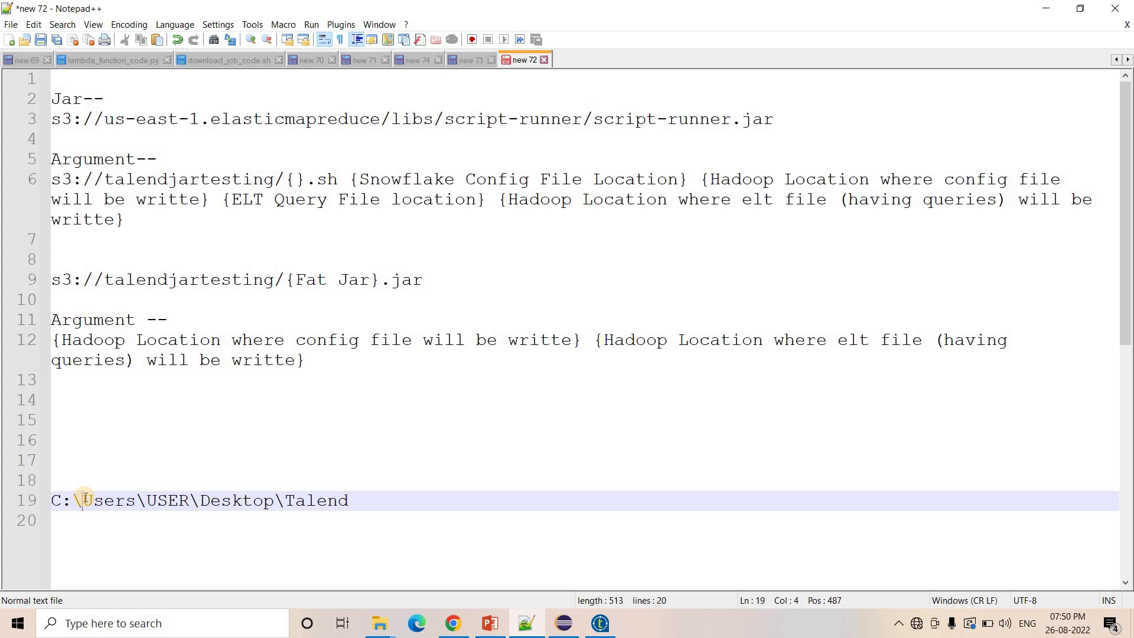
Step: Replace the backslashes in the pasted path with forward slashes, giving C:/Users/USER/Desktop/Talend
key(BackSpace)
text(/)
key(Right)
key(BackSpace)
text(/)
key(Right)
key(Right)
key(BackSpace)
text(/)
key(BackSpace)
text(/)
Step: Copy the SQL file's name from its properties and append it to the path, giving C:/Users/USER/Desktop/Talend/exeucte_sql.txt
click(380, 623)
click(460, 561)
drag(559, 200, 443, 200)
key(ctrl+c)
click(371, 509)
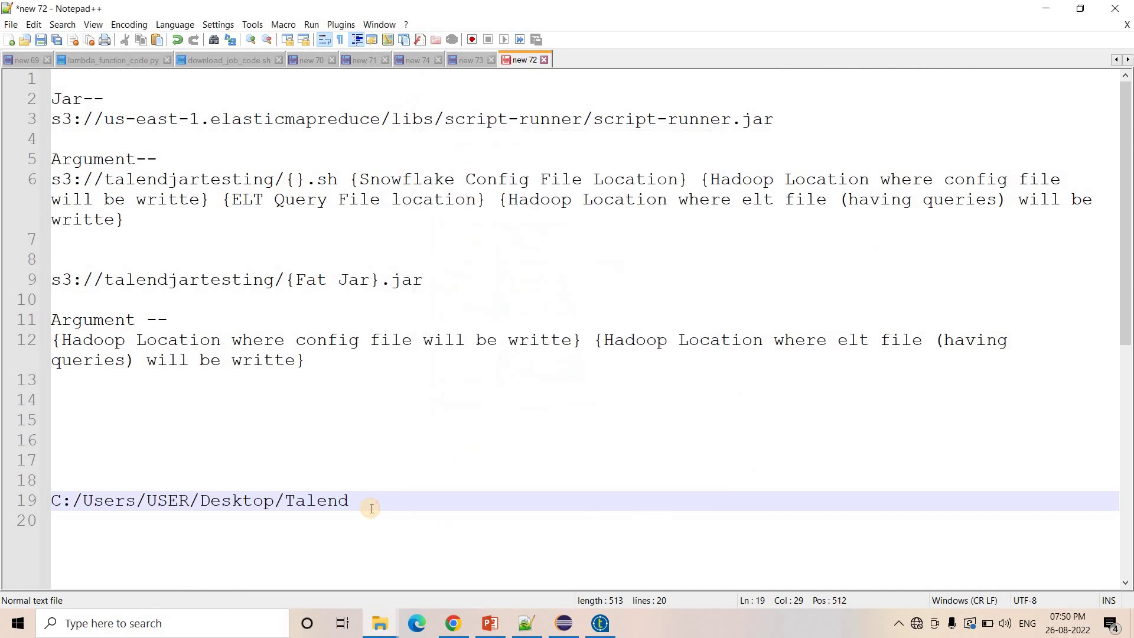
key(ctrl+v)
text(.txt)
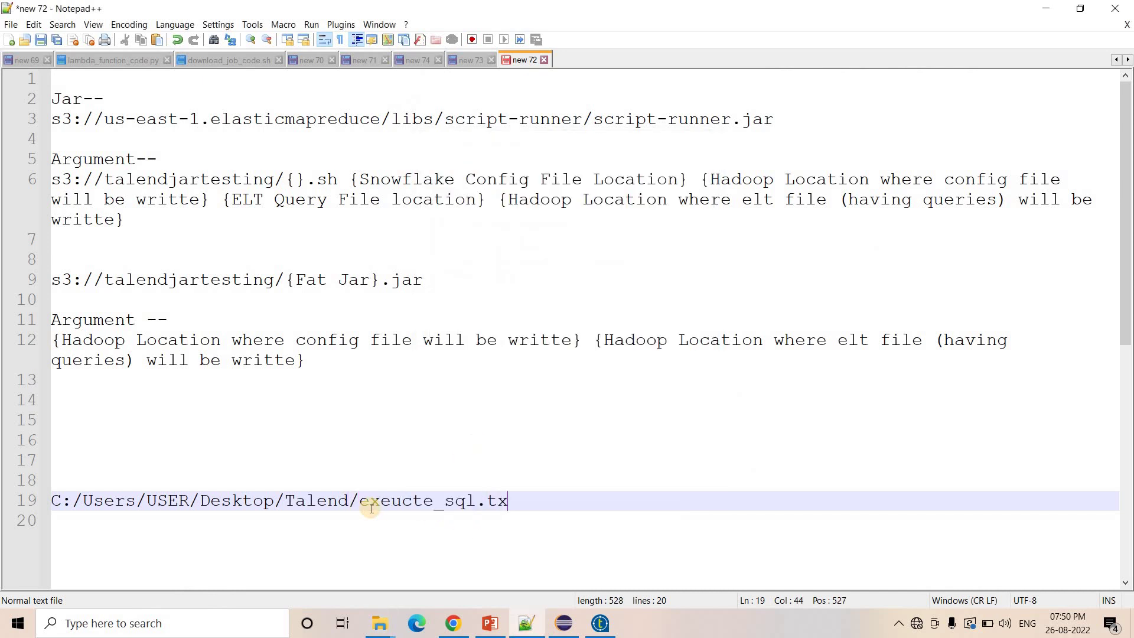
Step: Add the config file path C:/Users/USER/Desktop/snowflake_config.txt after the SQL file path, separated by a space
click(381, 624)
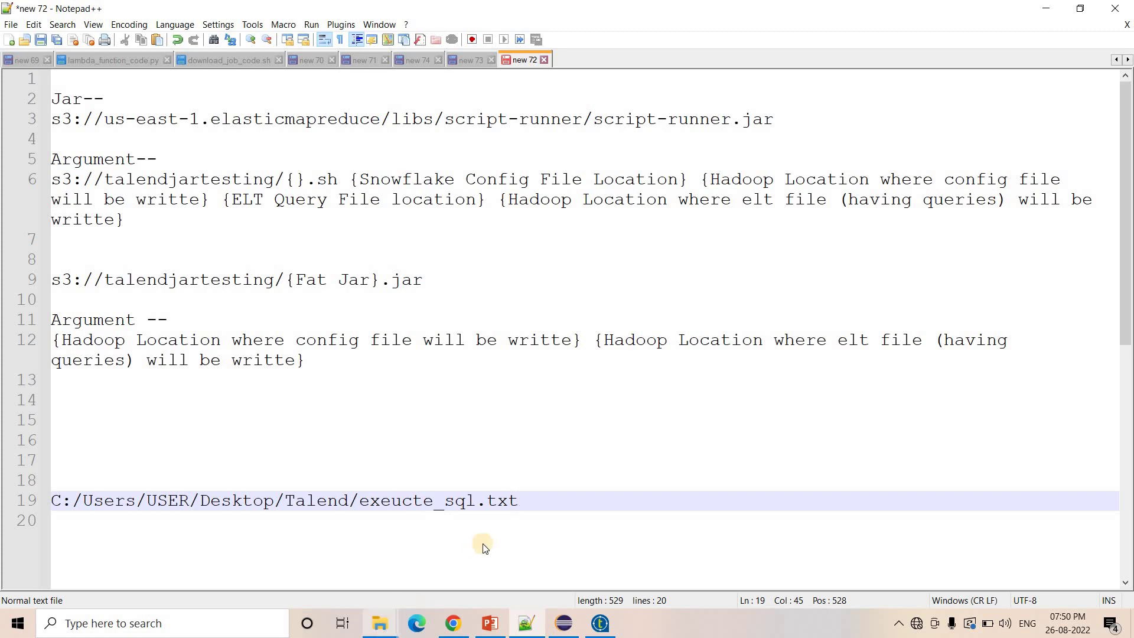
mouse_move(467, 516)
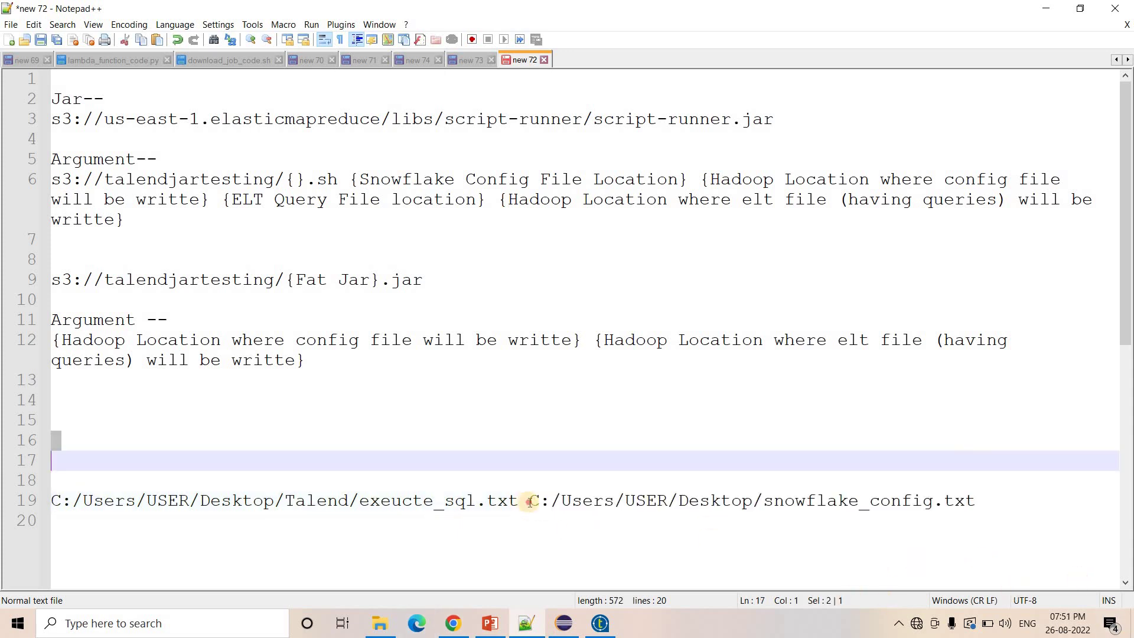
drag(530, 500, 986, 496)
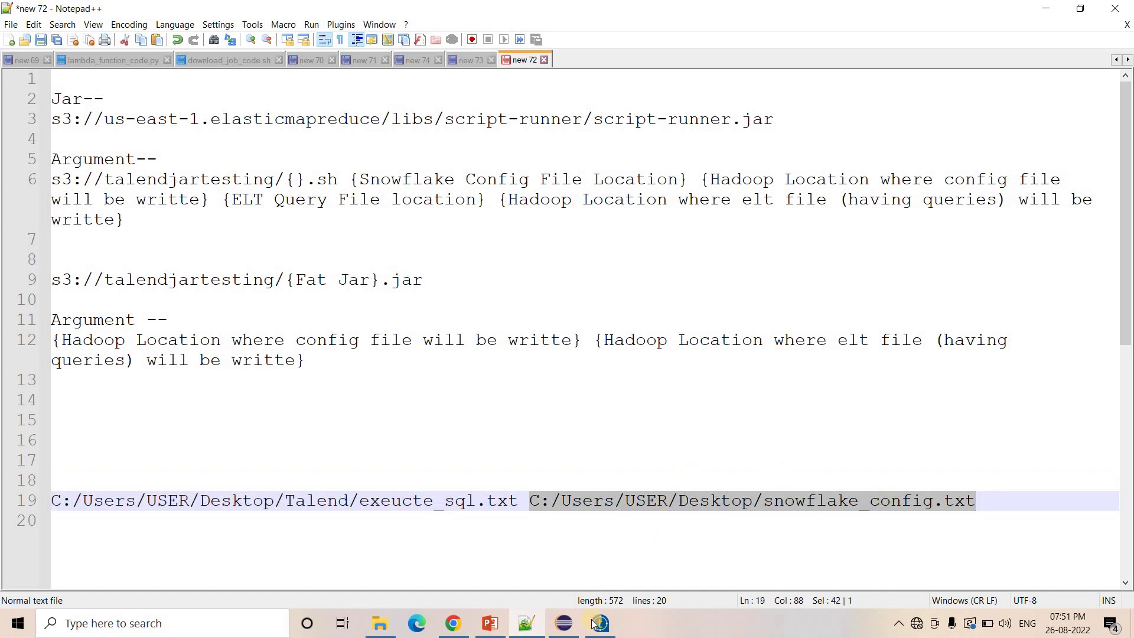
Step: Switch to Eclipse and check the order of the path arguments in demoemr_talend.java
click(564, 623)
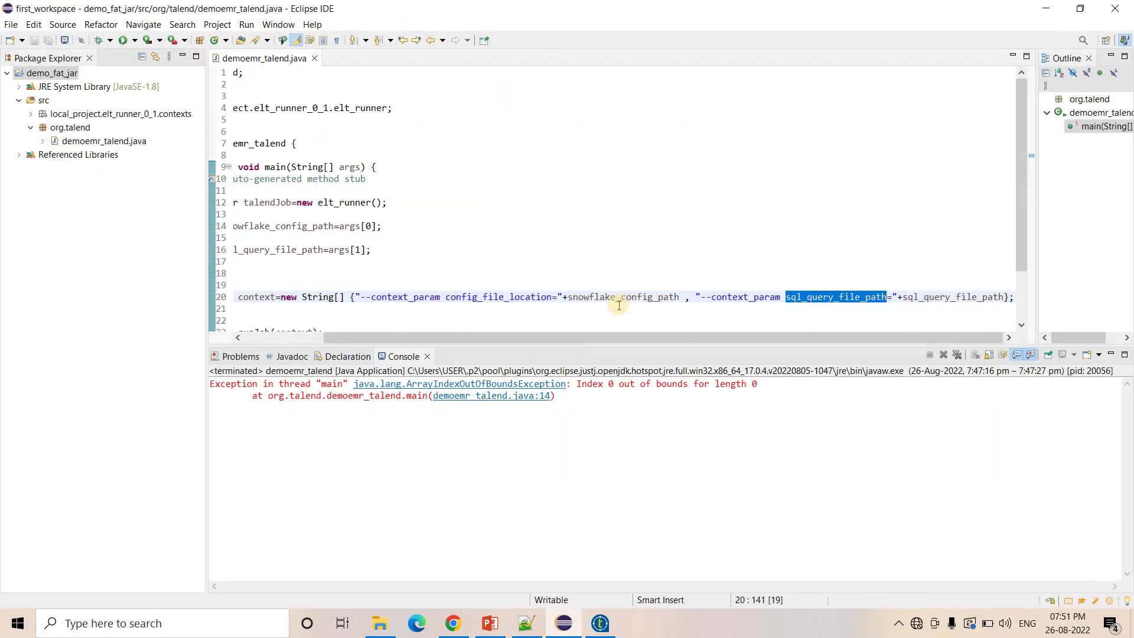
drag(616, 302, 324, 325)
double_click(725, 289)
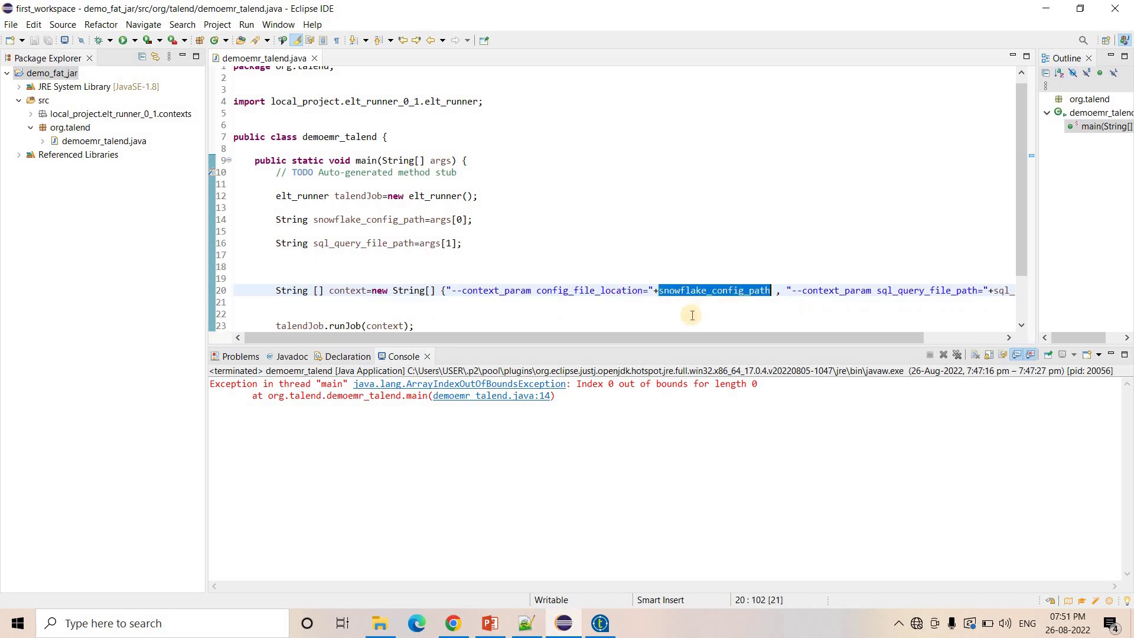
Step: Reorder the path arguments in the Notepad++ note so C:/Users/USER/Desktop/snowflake_config.txt comes before C:/Users/USER/Desktop/Talend/exeucte_sql.txt
key(alt+Tab)
drag(1007, 501, 528, 508)
key(ctrl+c)
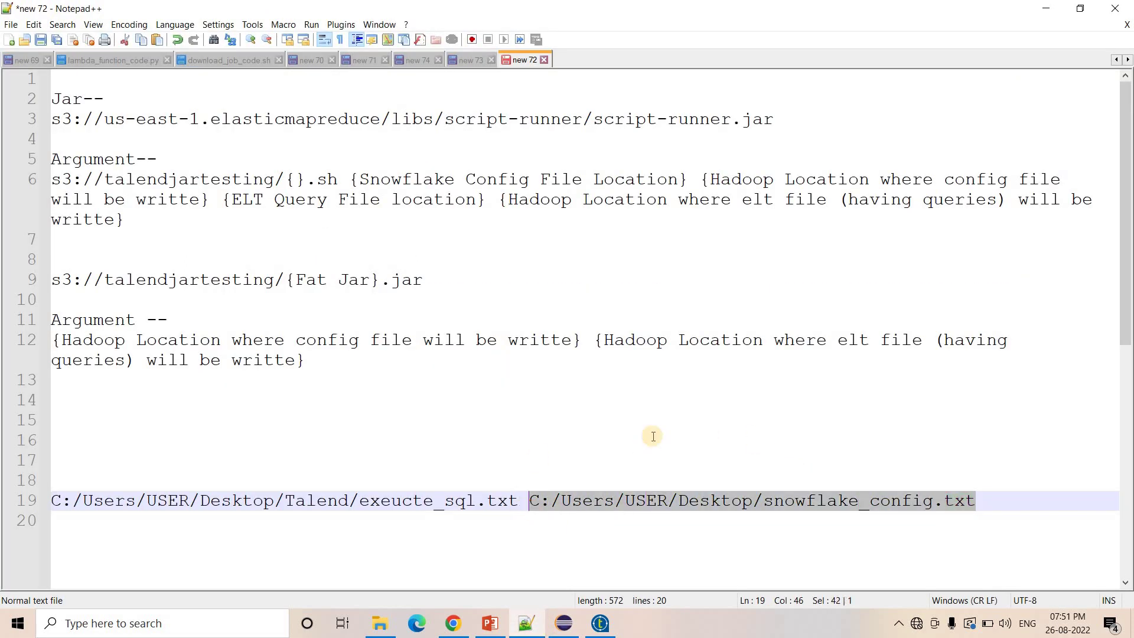
key(Delete)
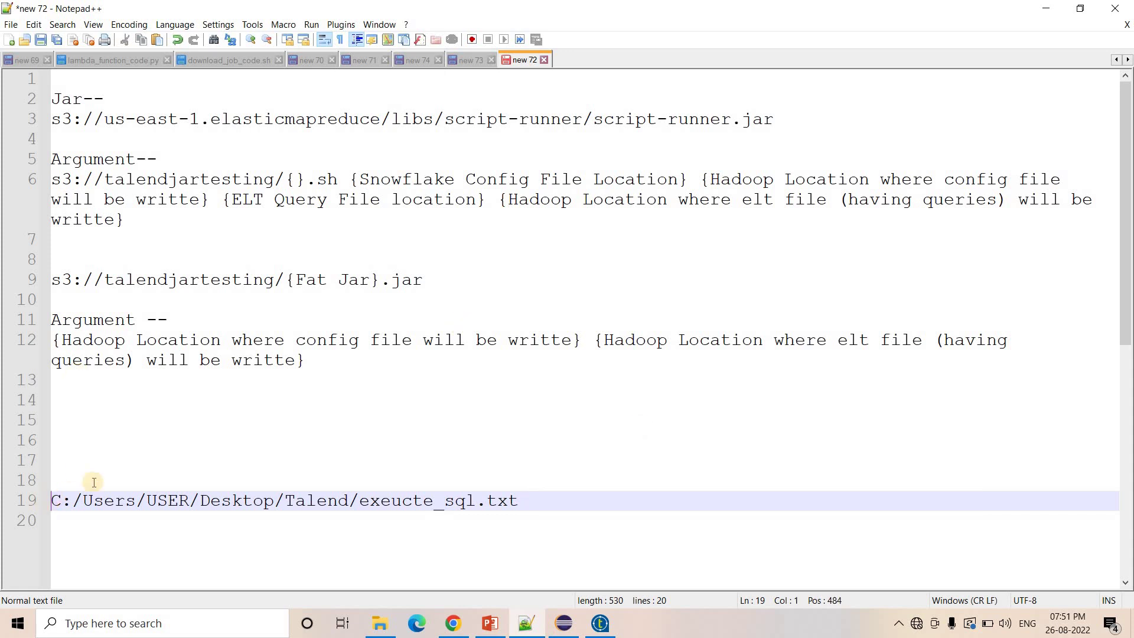
key(ctrl+v)
drag(629, 500, 16, 501)
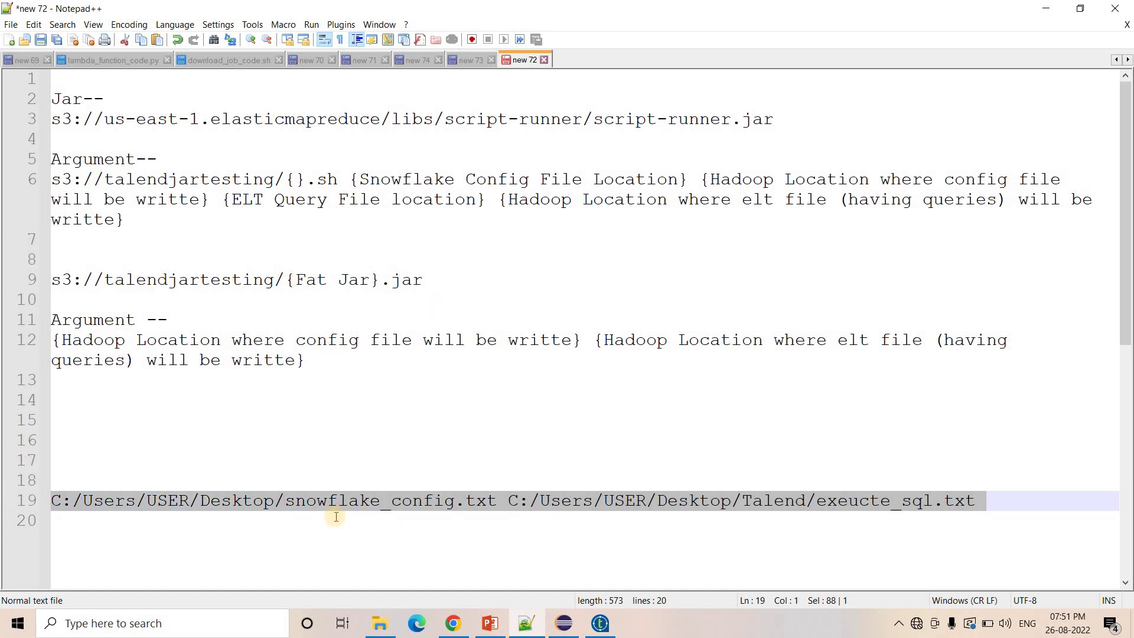
Step: Open the Fat_jar_demo_yt folder in File Explorer and start a command prompt (cmd) from that location
click(380, 623)
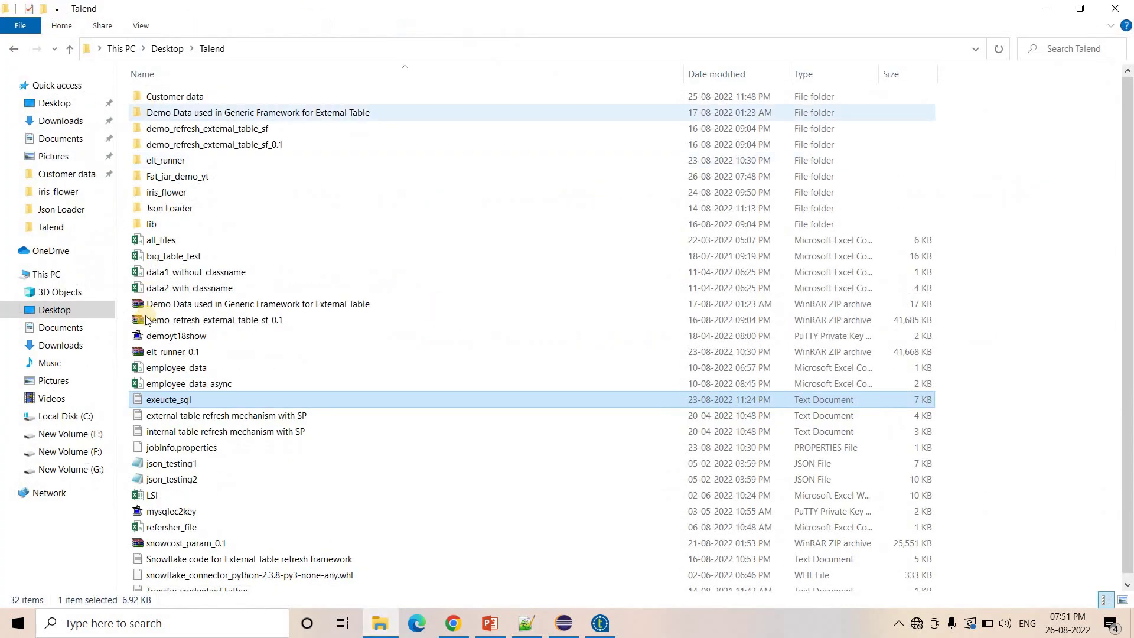
click(180, 176)
double_click(197, 173)
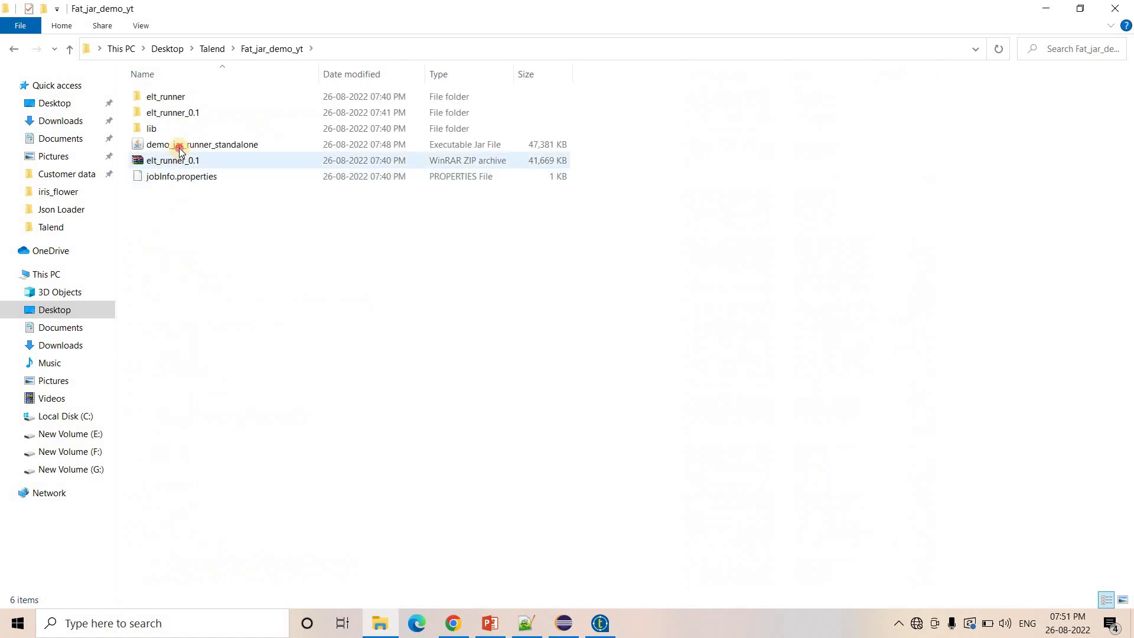
click(179, 146)
click(365, 49)
key(ctrl+a)
text(cmd)
key(Return)
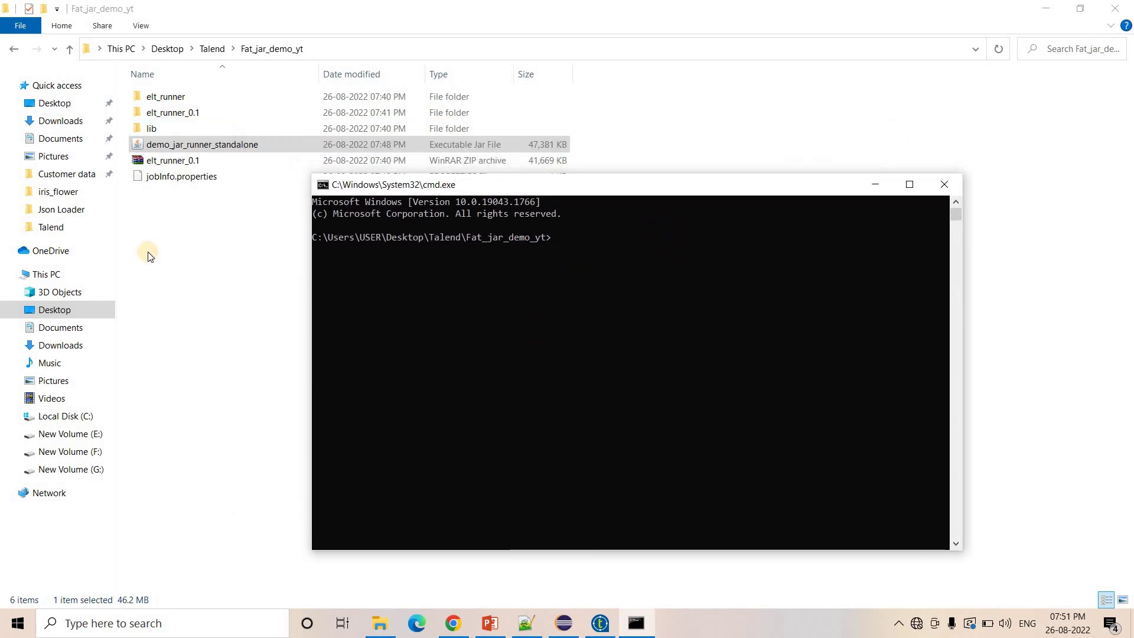
Step: Copy the standalone jar's file name and prefix the path arguments in the Notepad++ note with java -jar demo_jar_runner_standalone.jar
right_click(214, 144)
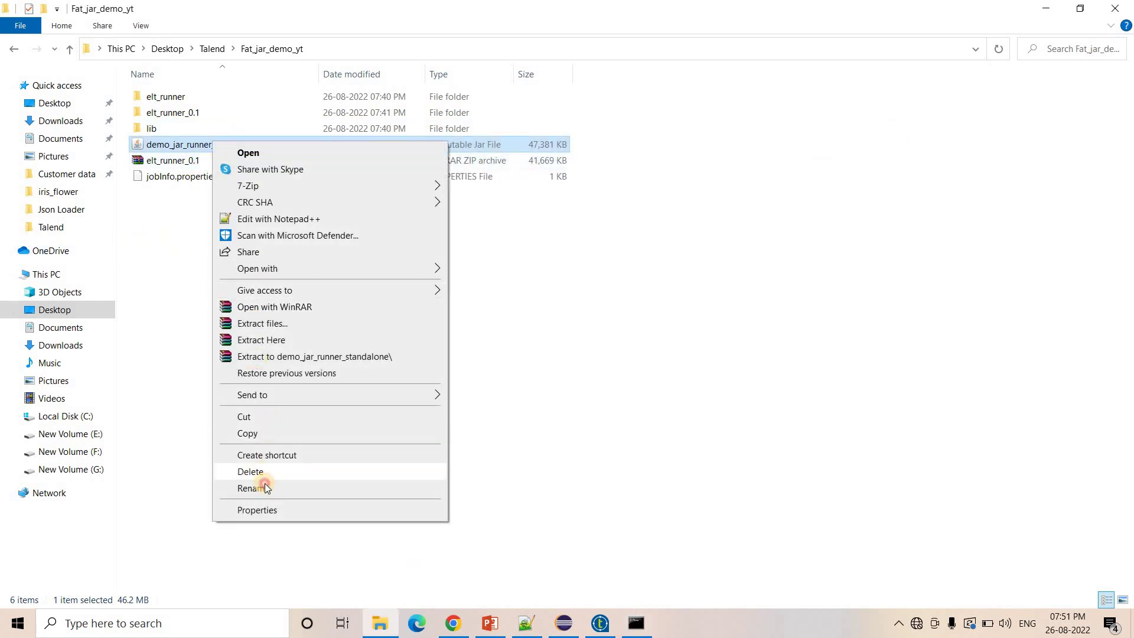
click(259, 488)
key(ctrl+c)
click(455, 442)
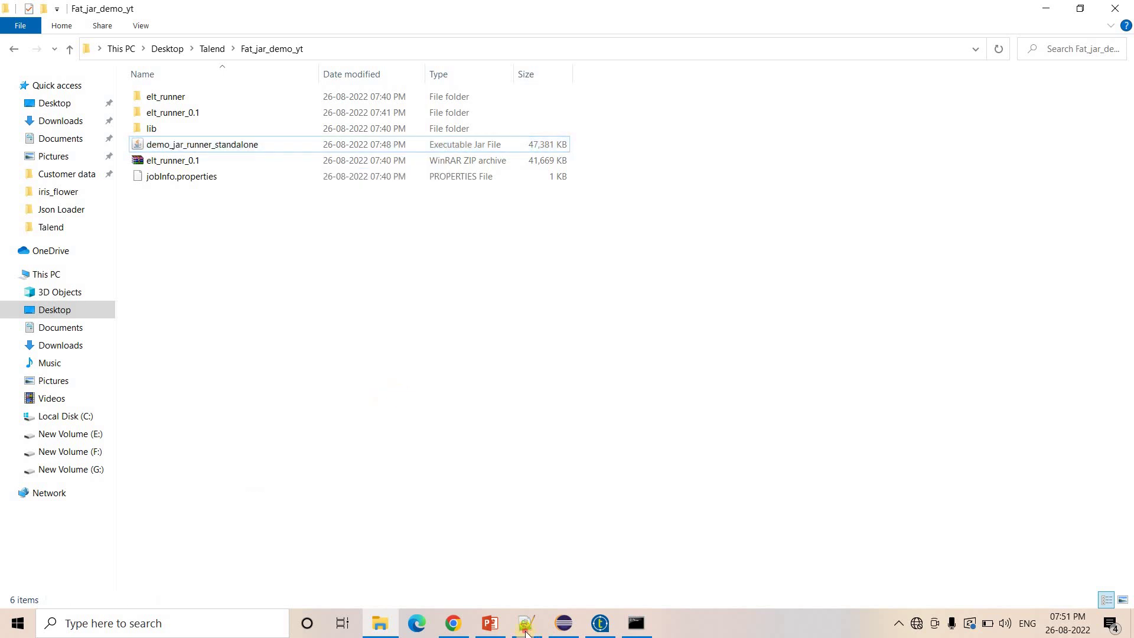
key(alt+Tab)
click(52, 500)
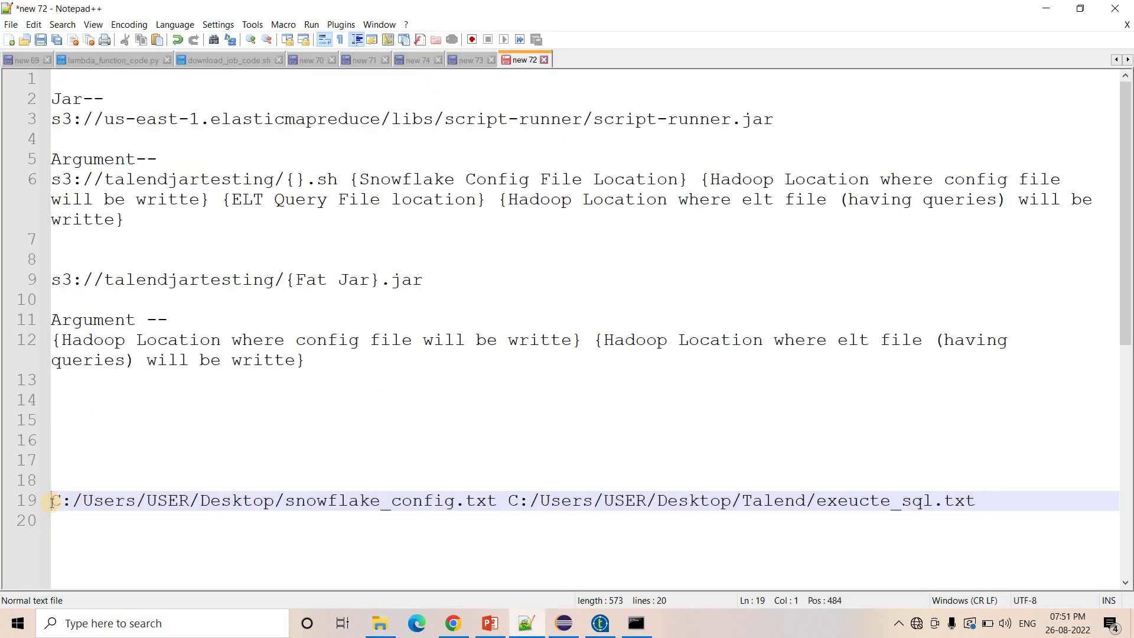
key(ctrl+v)
text(.jar )
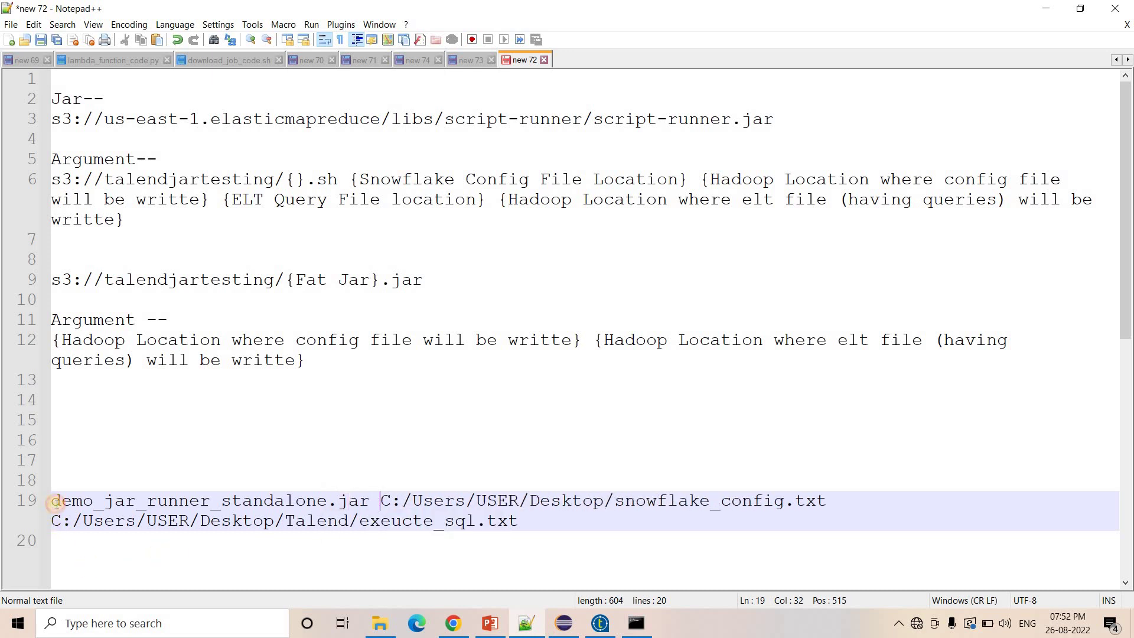
text(java -jar)
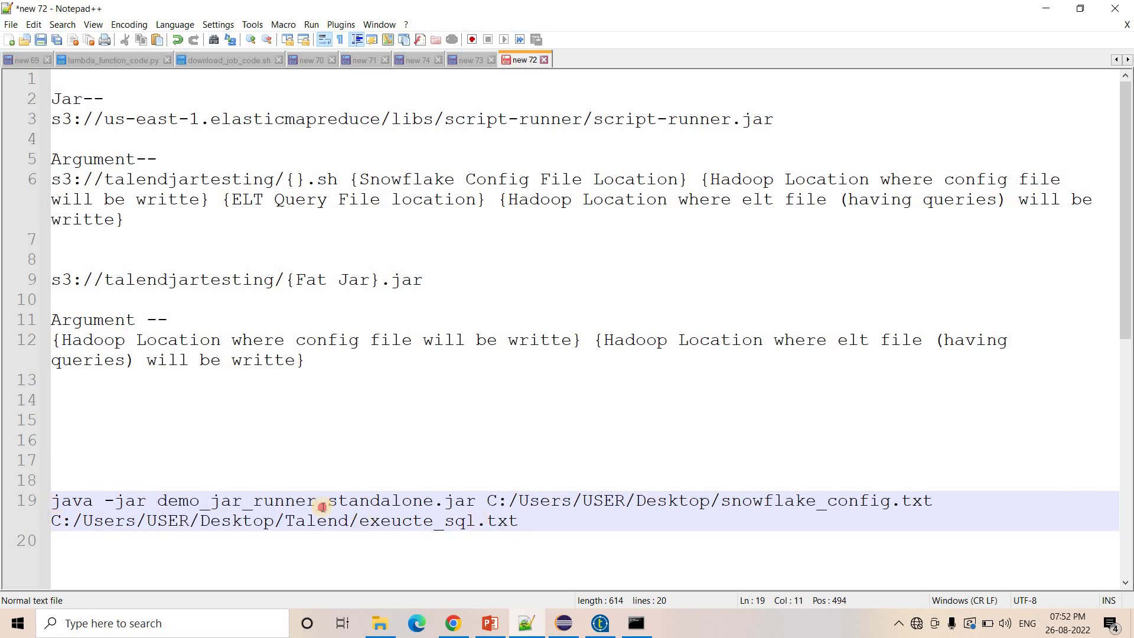
Step: Copy the complete java -jar command, run it in the command prompt, and maximize that window
click(23, 500)
click(232, 500)
click(31, 492)
key(ctrl+c)
click(636, 623)
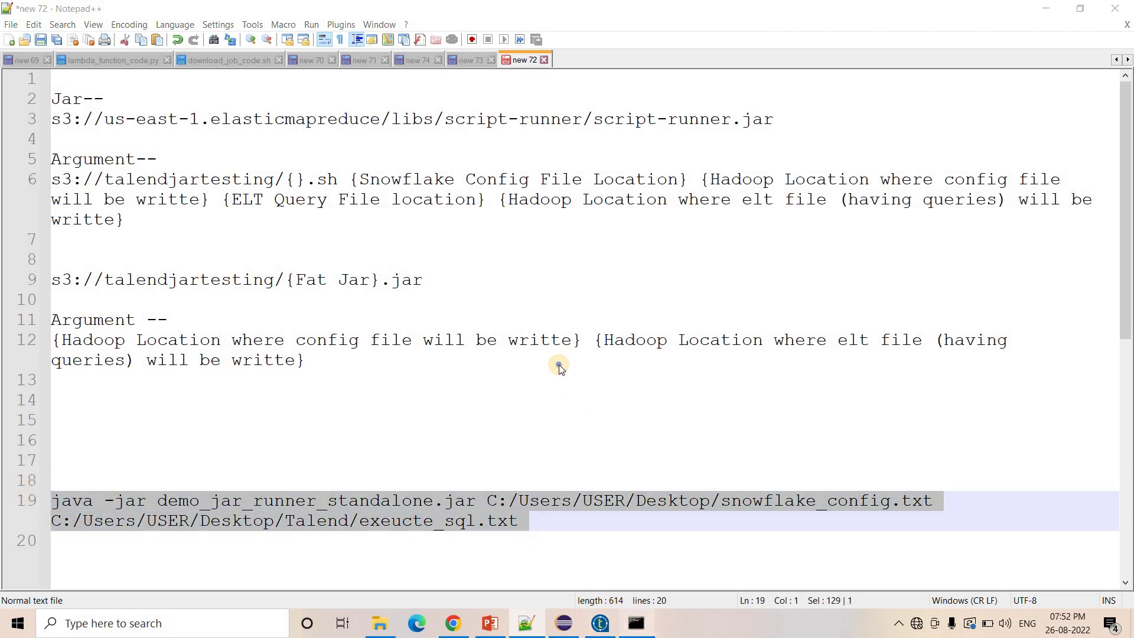
right_click(748, 273)
key(Return)
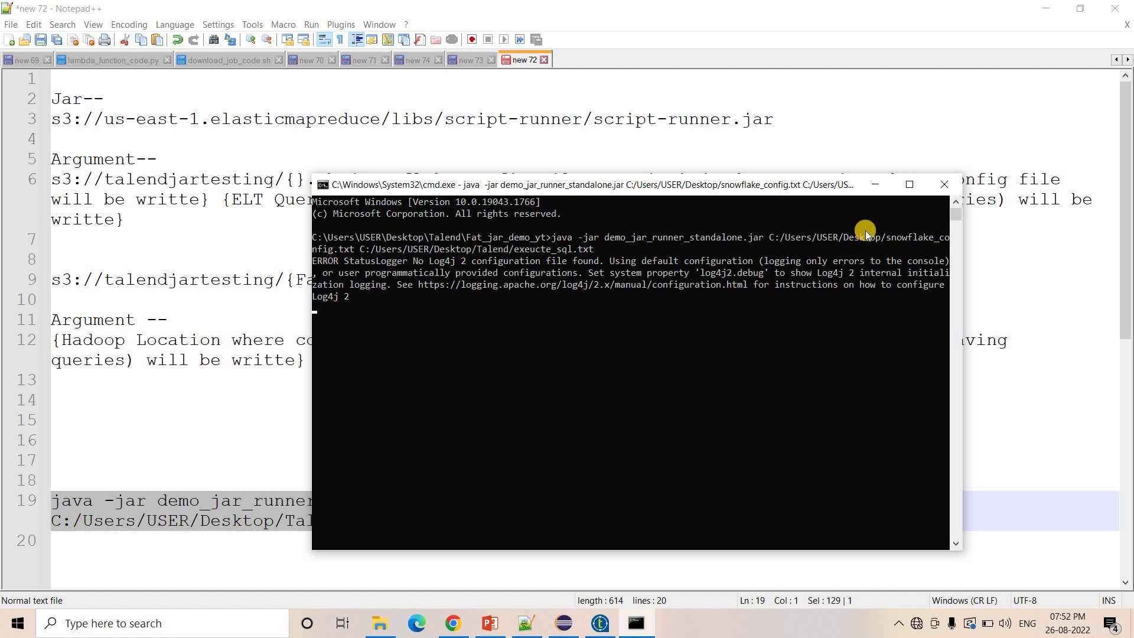
click(910, 185)
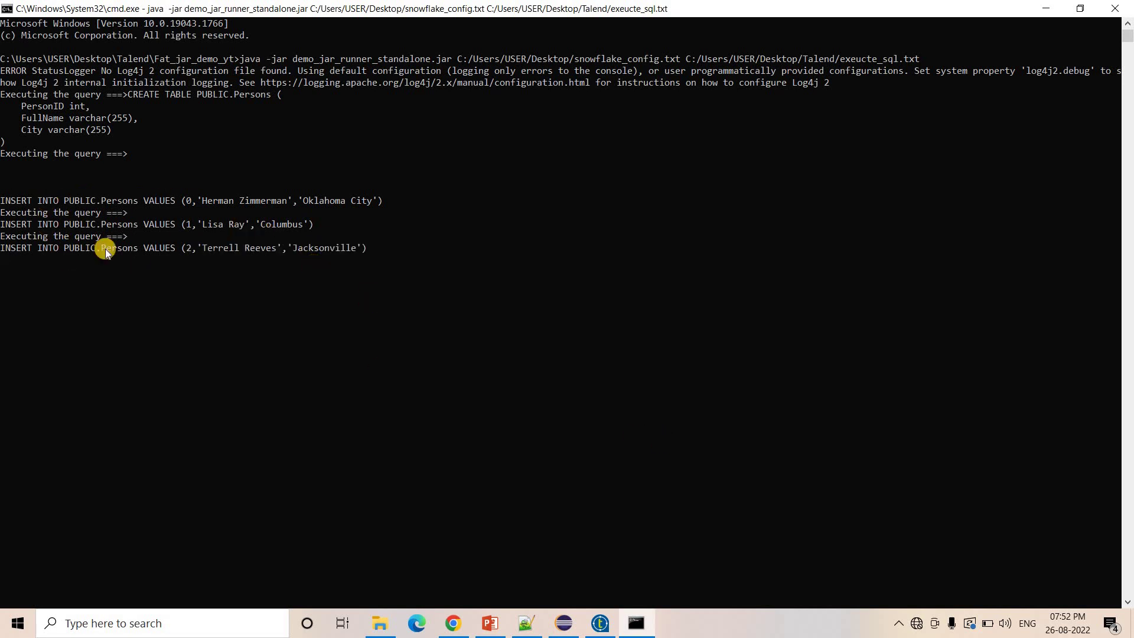
Step: Switch to the Snowflake worksheet in Chrome, refresh the database objects, and run the USE RAMU statement
click(453, 621)
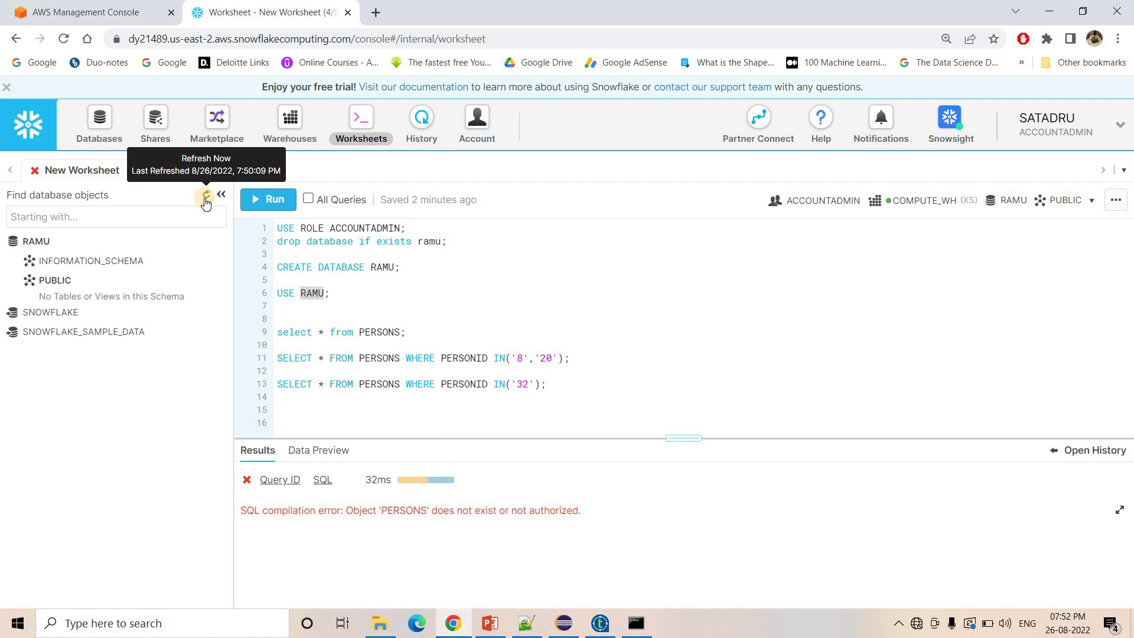
click(205, 197)
mouse_move(172, 316)
click(260, 332)
click(254, 199)
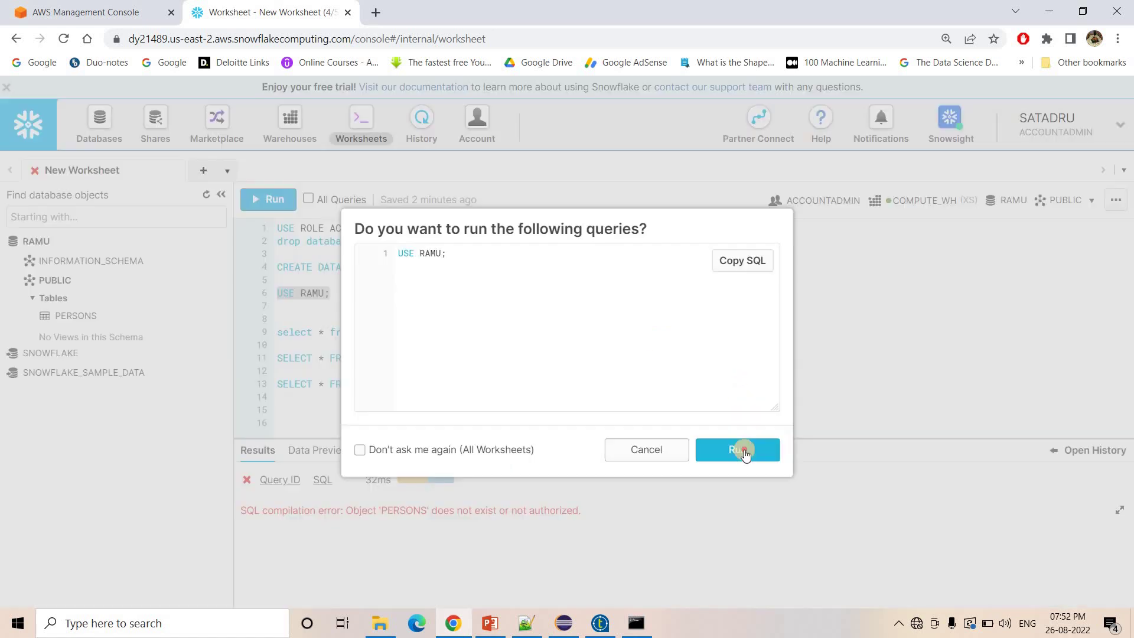
click(738, 449)
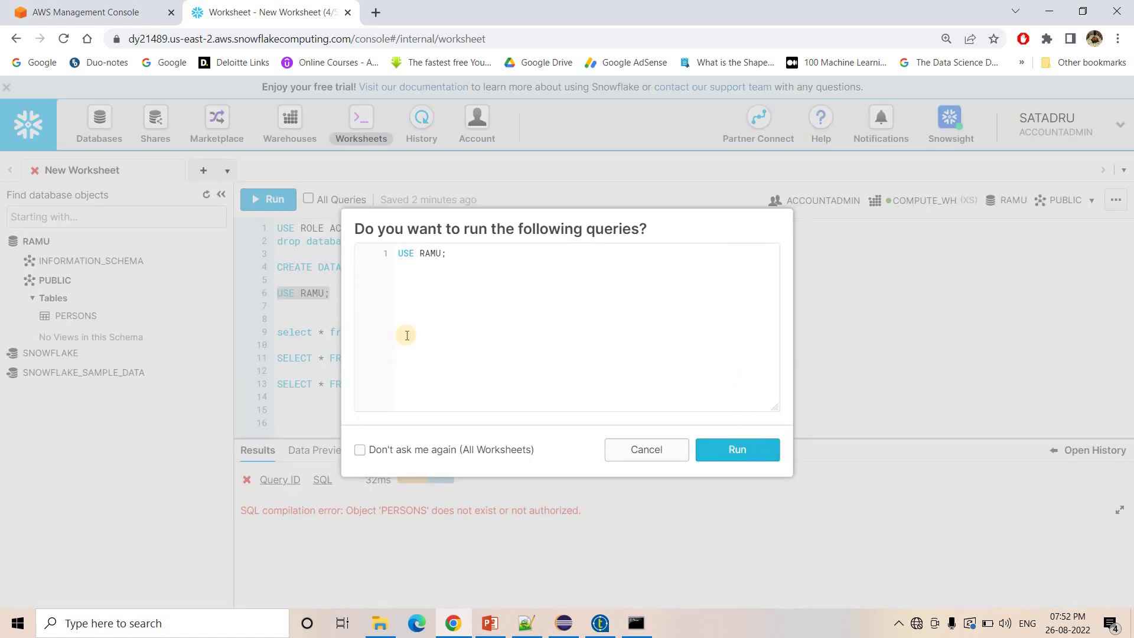
Step: Run select * from PERSONS, enlarge the results pane, and look through the returned rows
click(351, 332)
click(274, 202)
drag(683, 437, 678, 359)
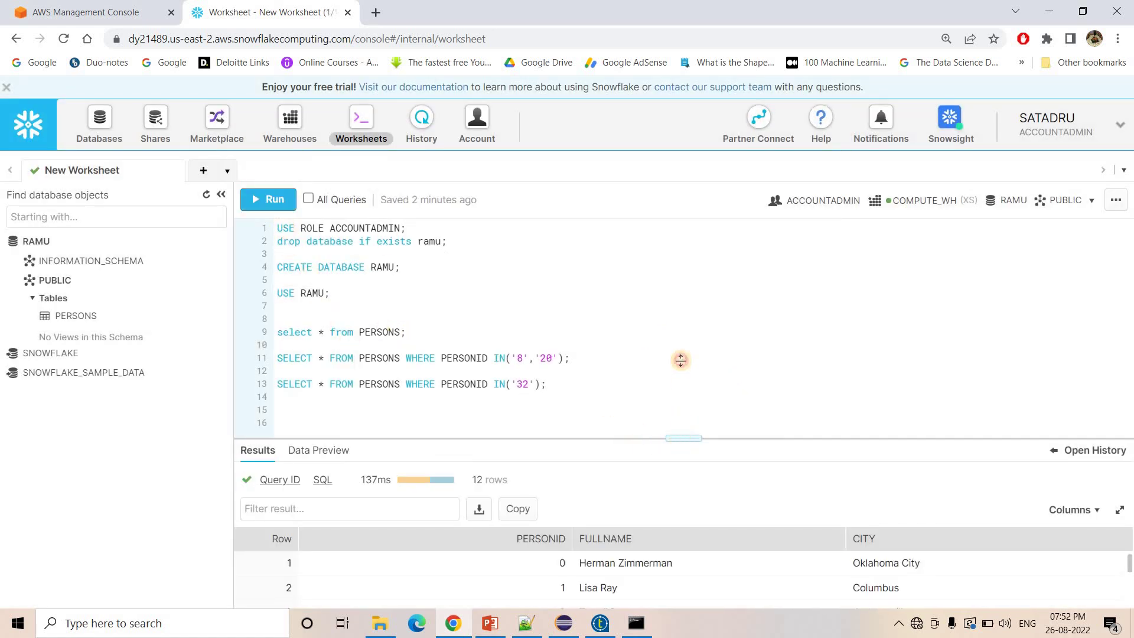
click(568, 564)
scroll(586, 562, down, 3)
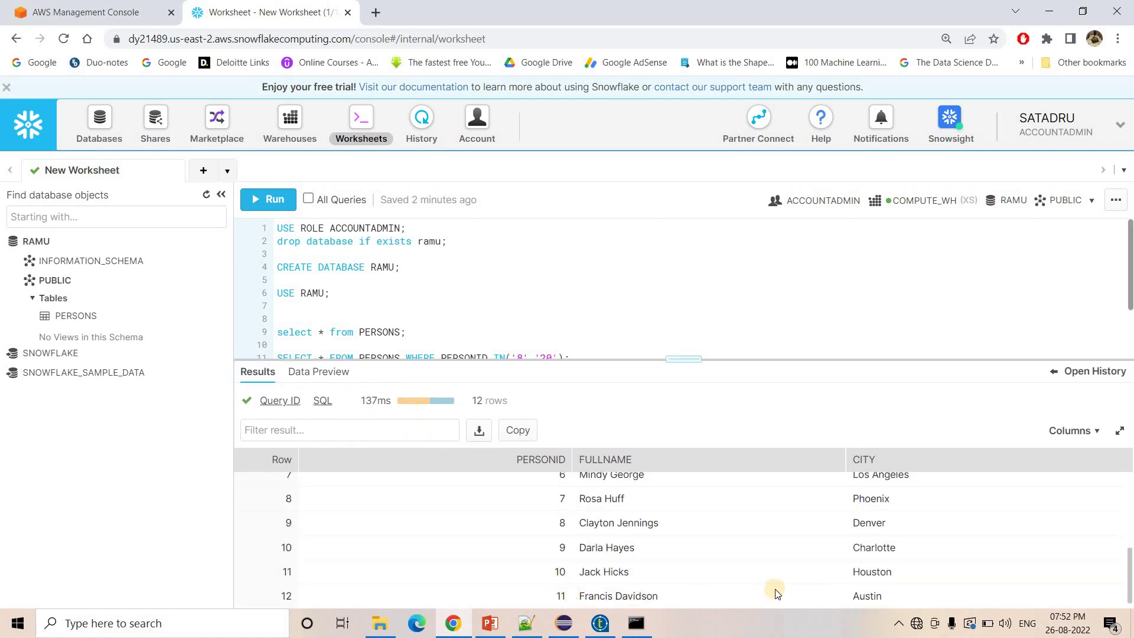
Step: Check the jar's execution output in the command prompt and its file demo_jar_runner_standalone in File Explorer
click(637, 623)
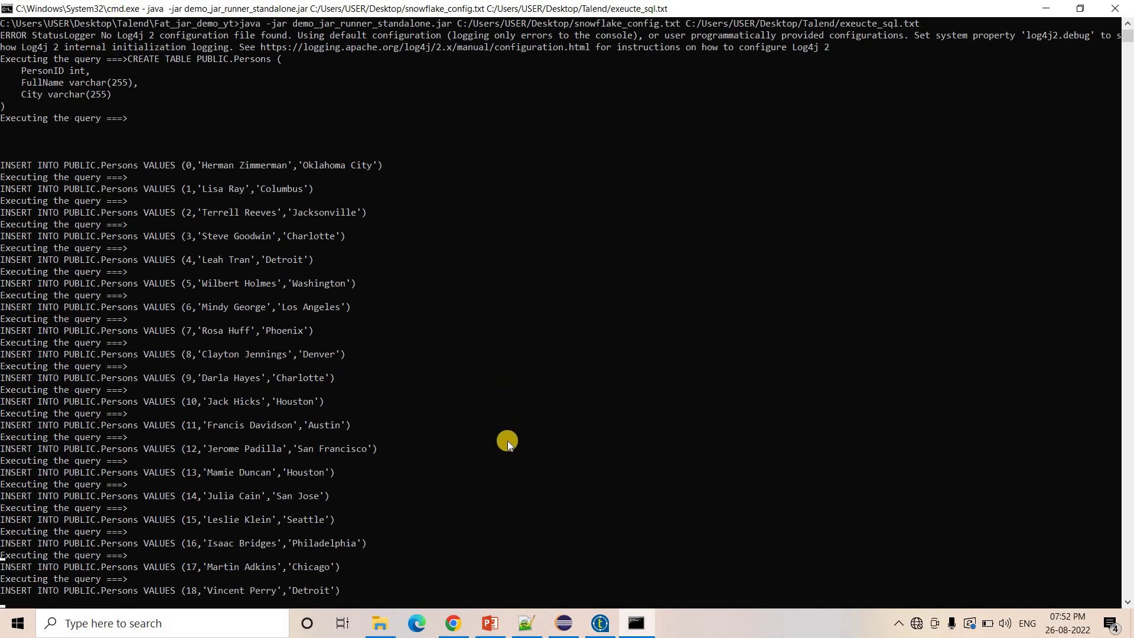
click(380, 623)
click(241, 147)
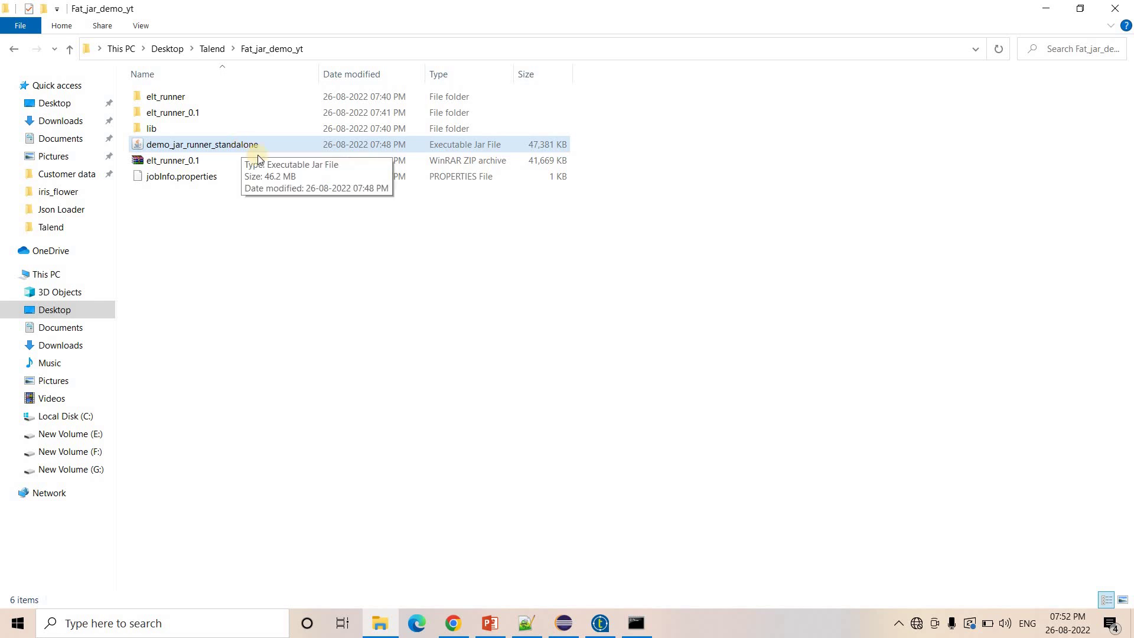
Step: Review the java -jar command in Notepad++, examining the config file path, the SQL file path and the jar call
click(526, 623)
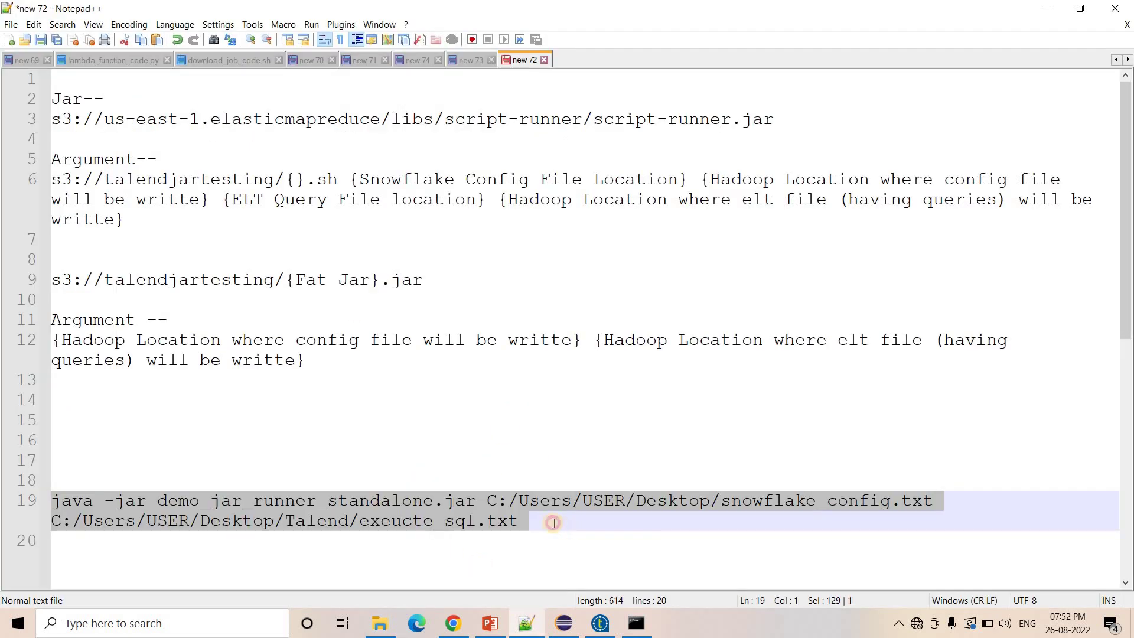
click(532, 521)
shift+click(490, 501)
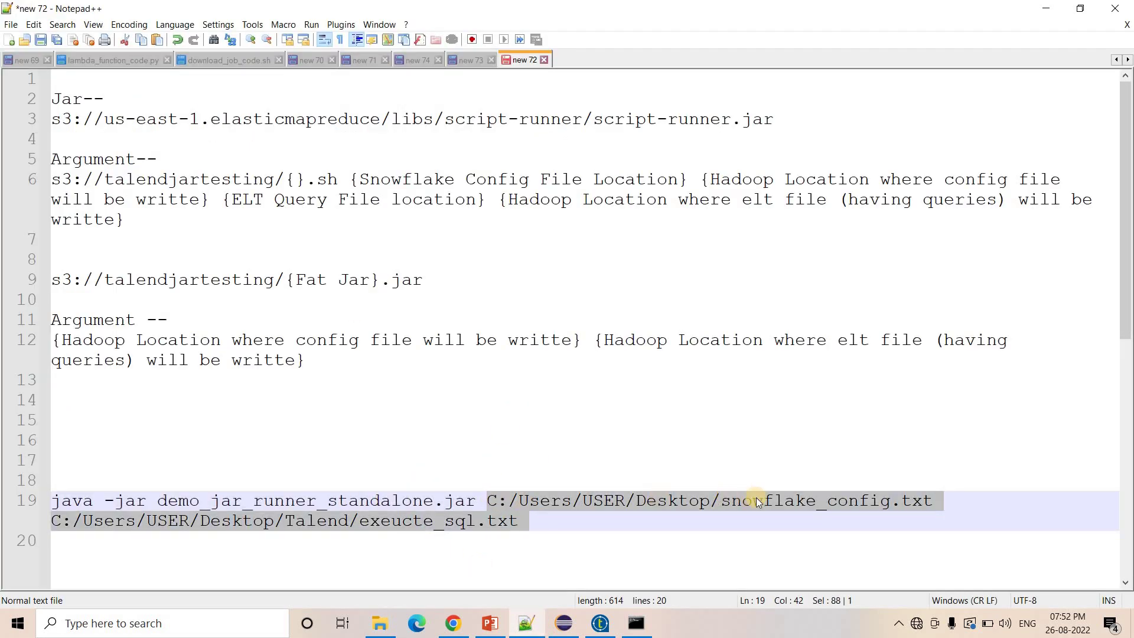
click(755, 500)
key(End)
shift+click(498, 500)
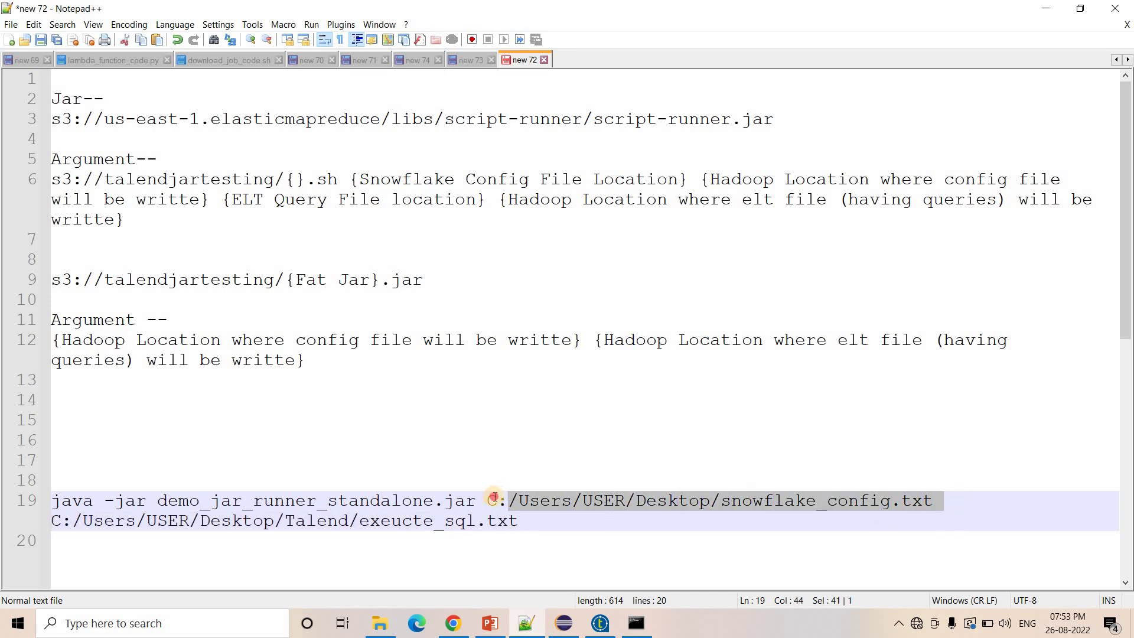
key(End)
key(ctrl+shift+Left)
key(ctrl+shift+Left)
key(ctrl+shift+Left)
key(ctrl+shift+Left)
key(ctrl+shift+Left)
key(ctrl+shift+Left)
key(ctrl+shift+Left)
key(ctrl+shift+Left)
key(ctrl+shift+Left)
key(ctrl+shift+Left)
key(ctrl+shift+Left)
key(ctrl+shift+Left)
key(ctrl+shift+Left)
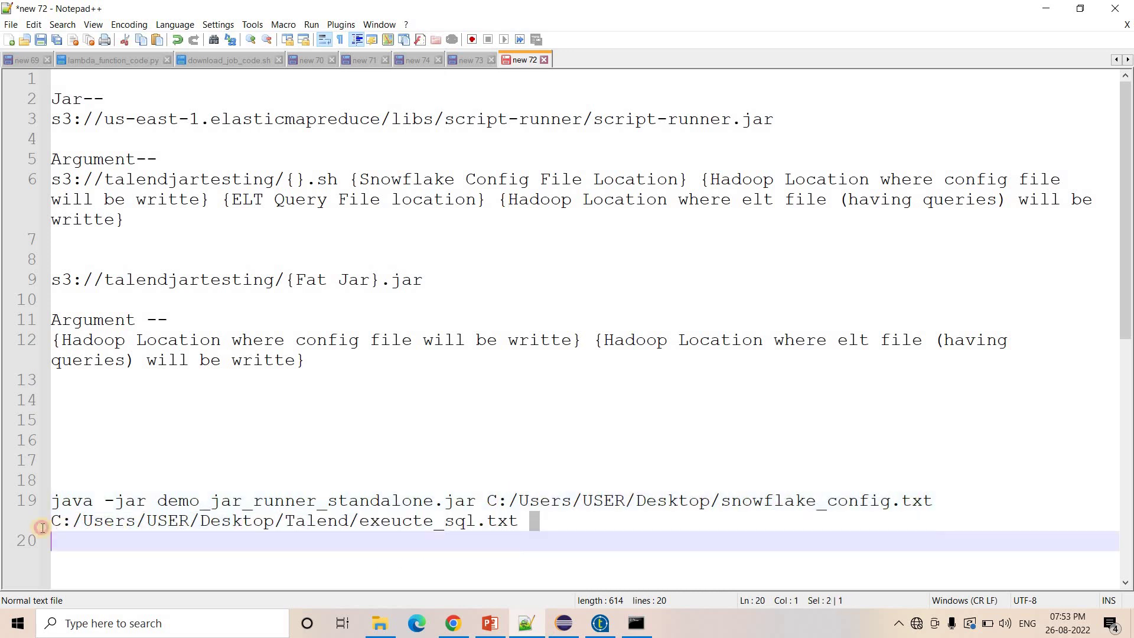
click(520, 522)
shift+click(495, 502)
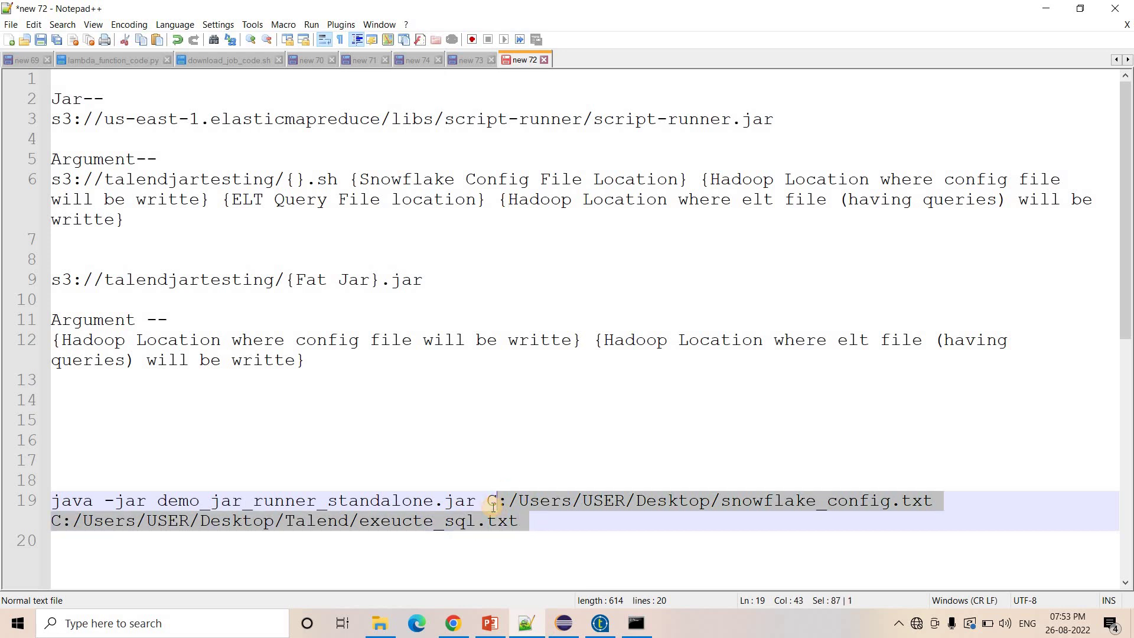
drag(476, 501, 51, 501)
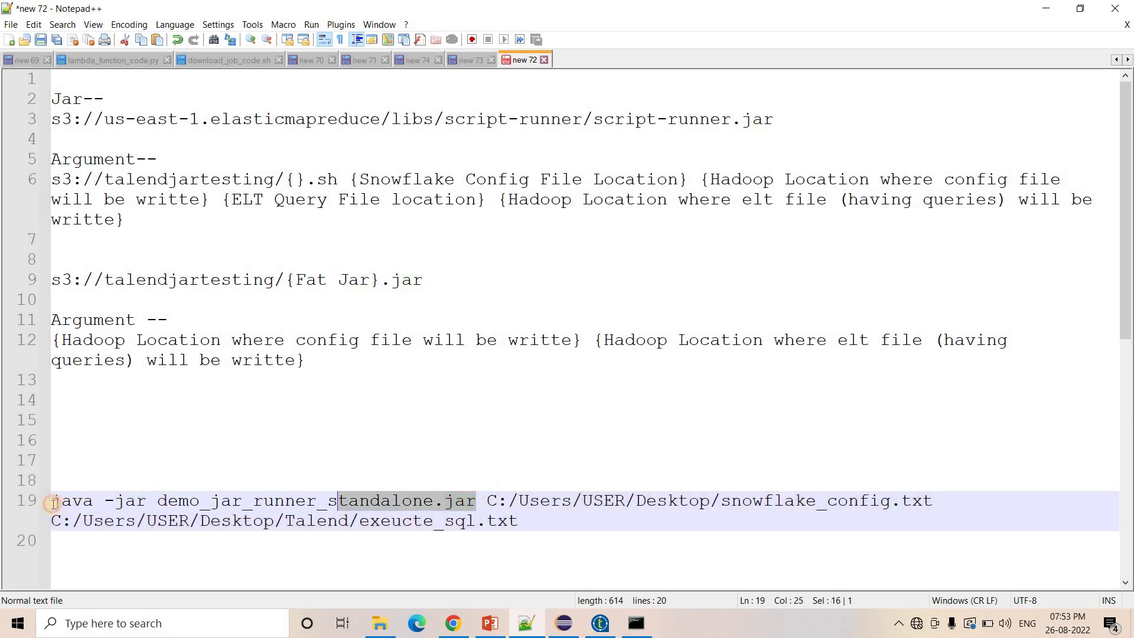
Step: Switch to the AWS Console in Chrome, open EMR, and start creating a cluster with advanced options
click(453, 623)
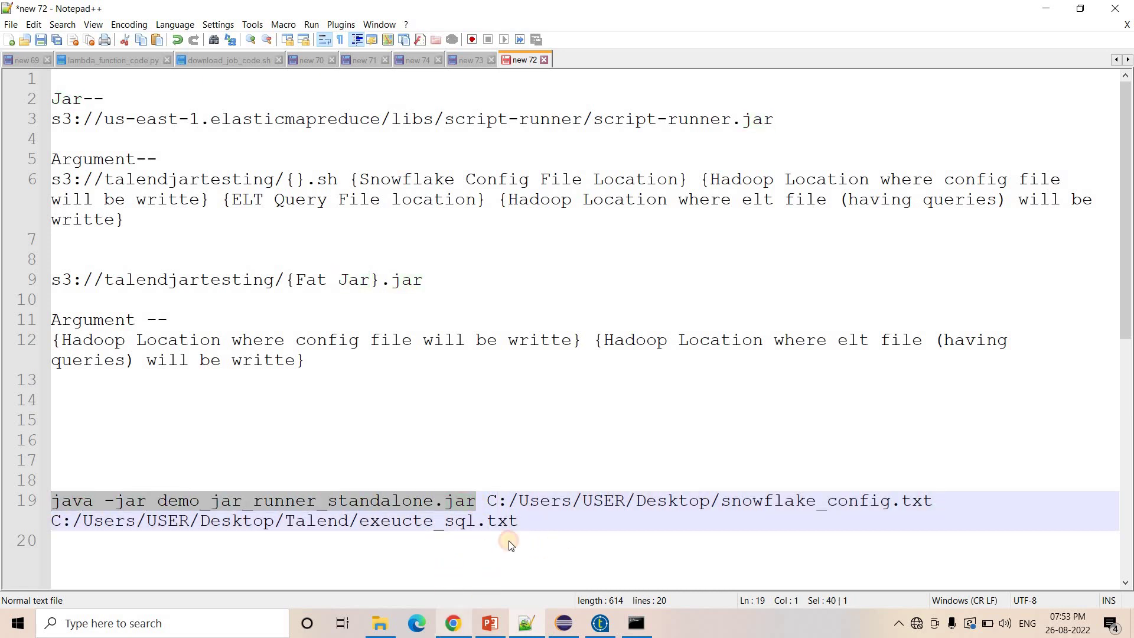
key(ctrl+1)
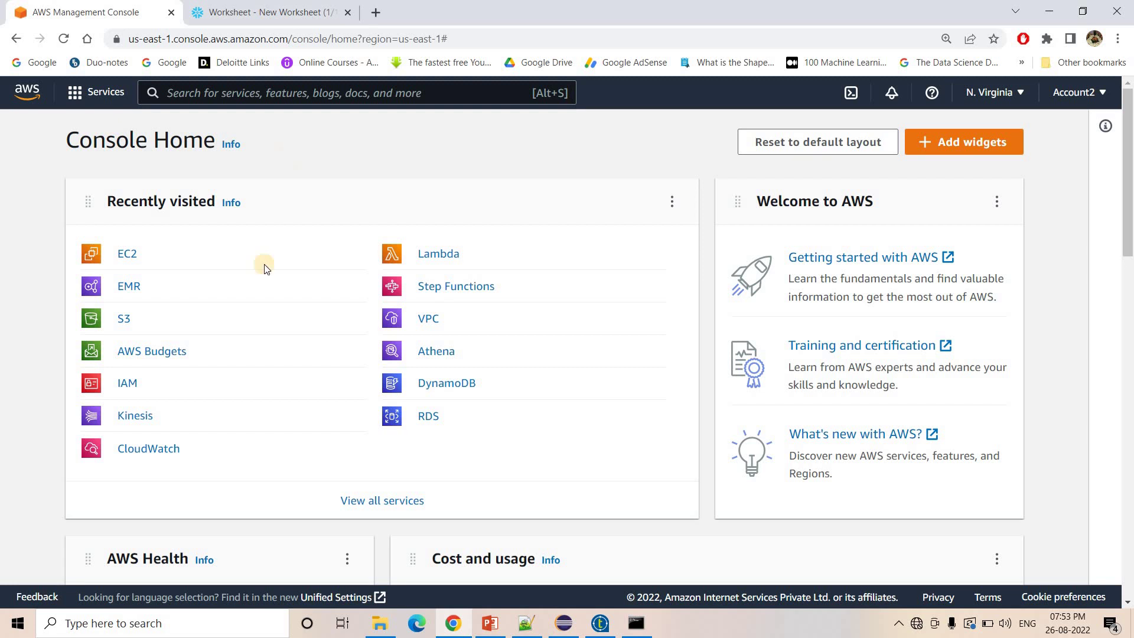
click(128, 286)
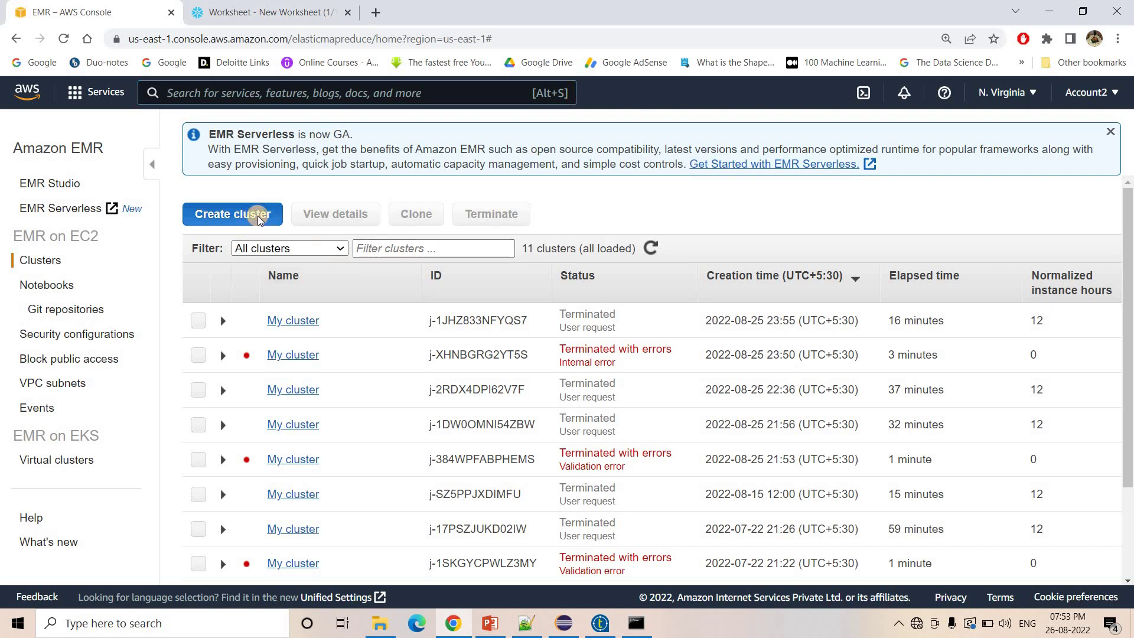
click(255, 216)
click(428, 210)
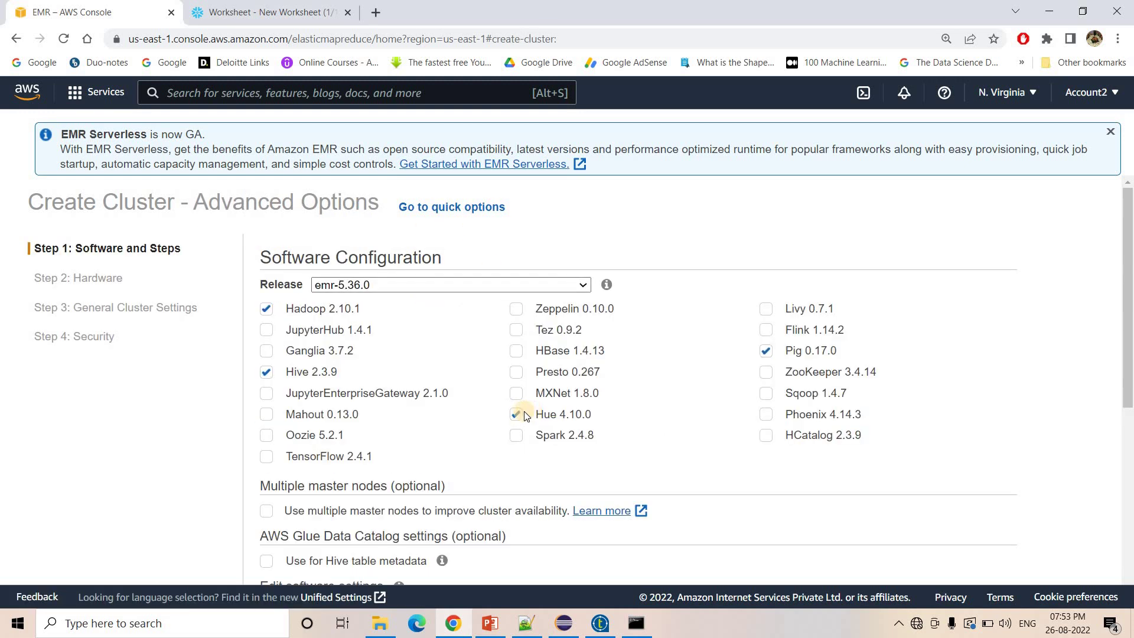
Step: Exclude Pig 0.17.0 from the cluster's software configuration and continue to the hardware settings
click(767, 352)
scroll(457, 362, down, 6)
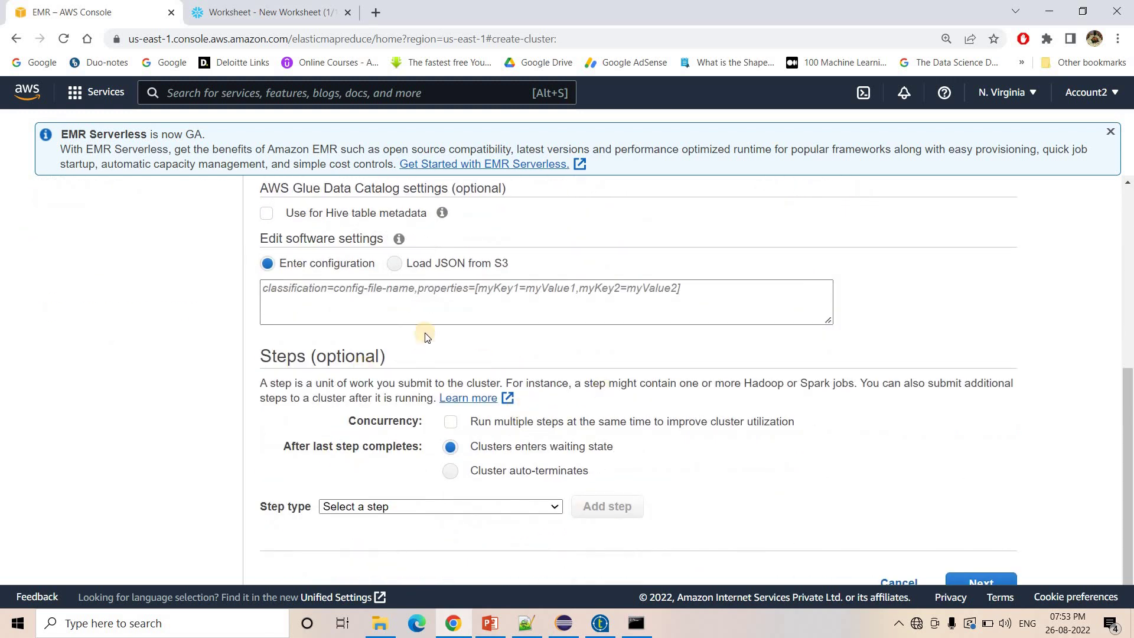
click(972, 576)
Step: Set the Core node's instance type to c1.medium and save the choice
scroll(431, 399, down, 7)
scroll(431, 397, down, 3)
scroll(465, 435, up, 1)
scroll(465, 435, down, 1)
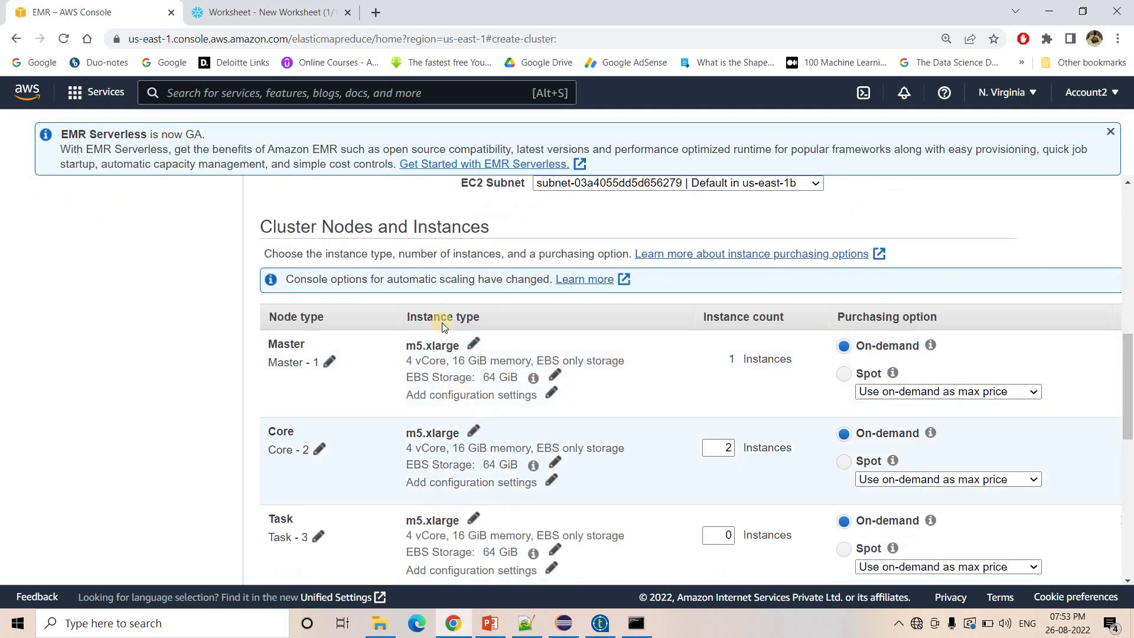
click(473, 343)
click(269, 202)
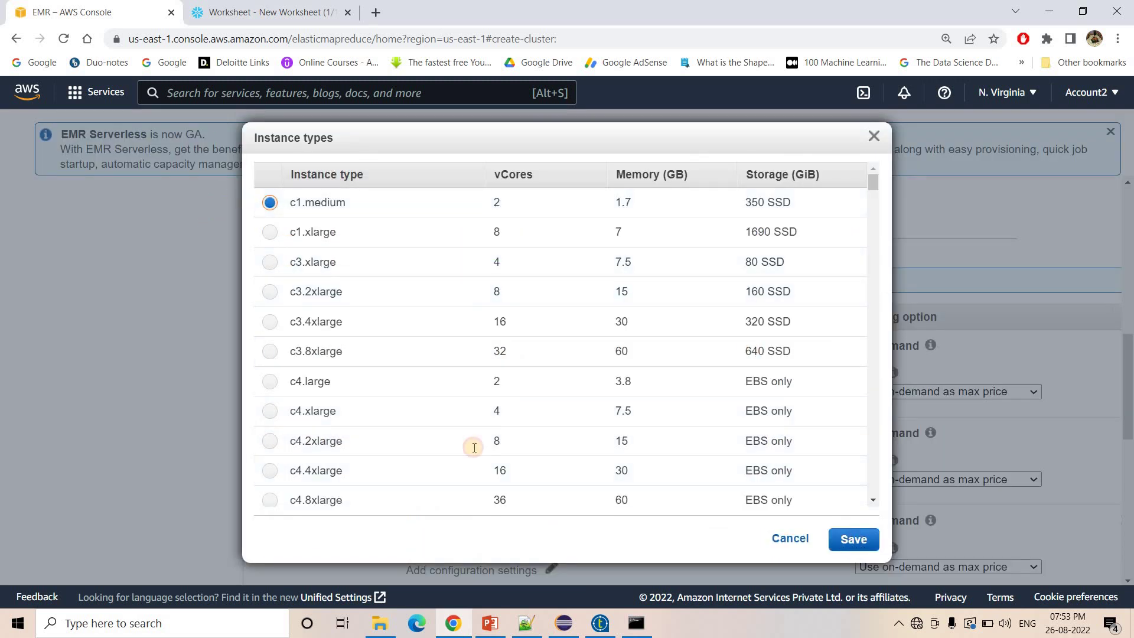
click(854, 539)
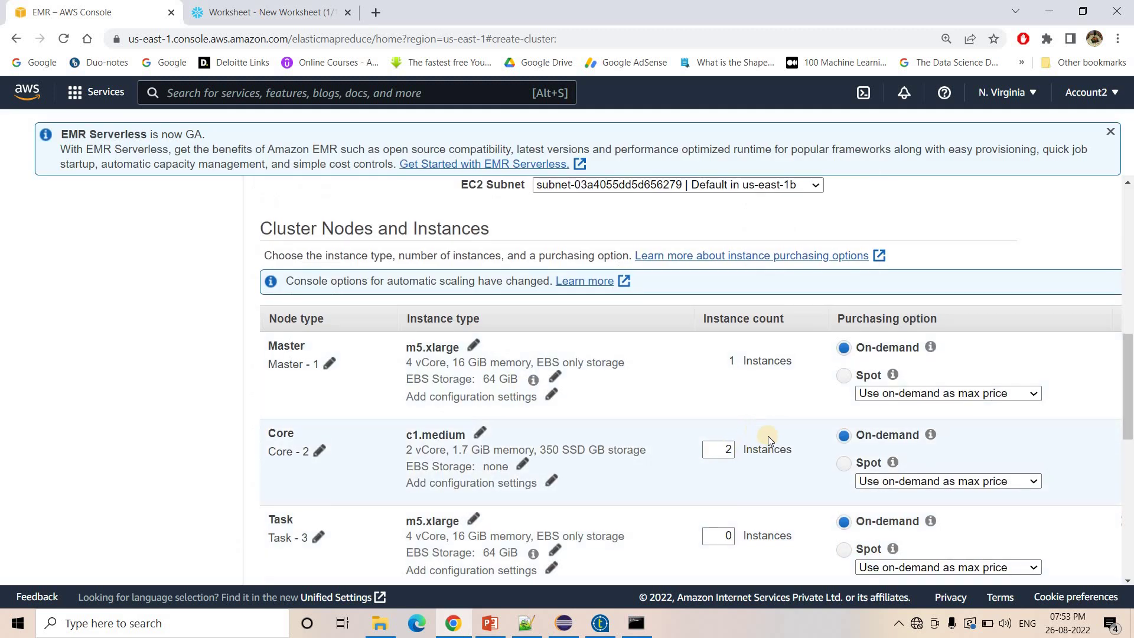
Step: Keep the remaining hardware settings, name the cluster demoytjar in the general settings and continue to the security options
scroll(768, 436, down, 5)
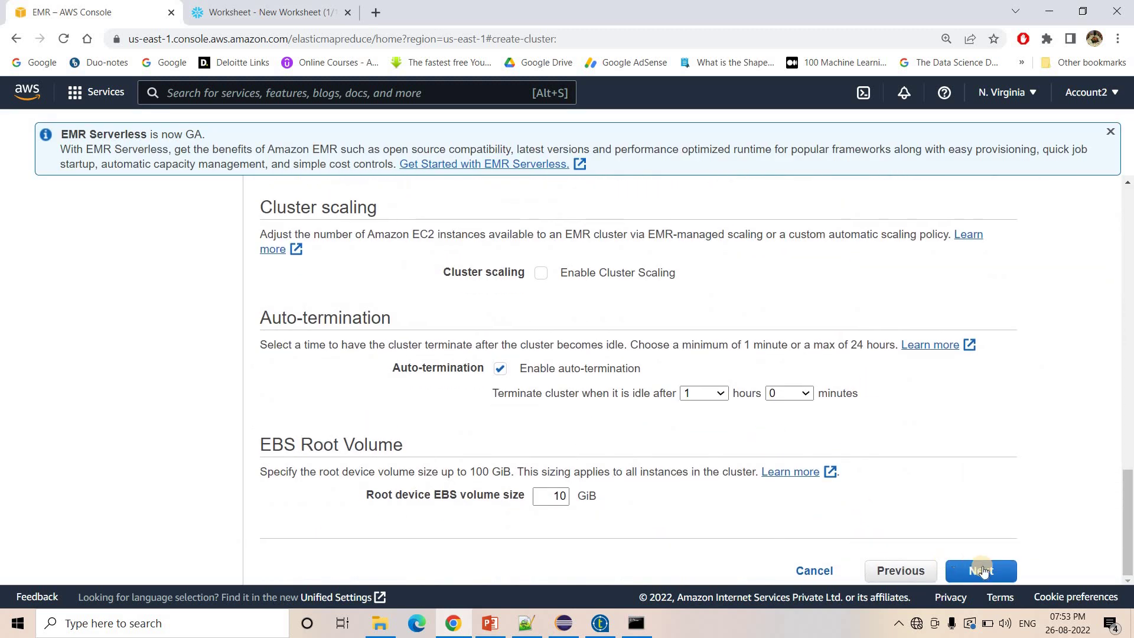
click(981, 568)
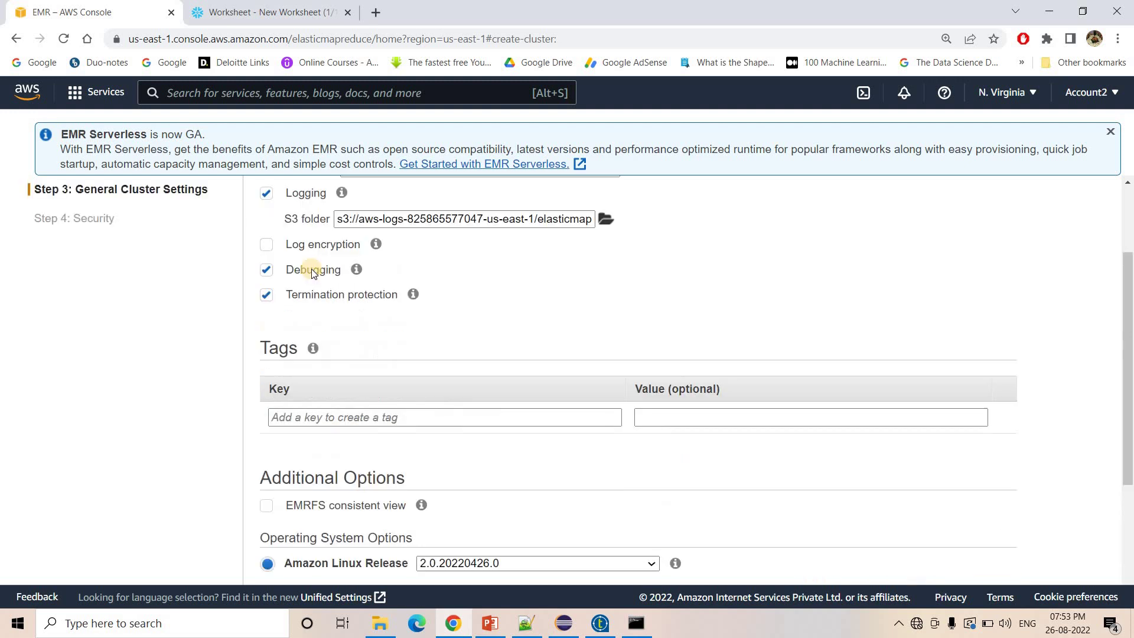
click(269, 282)
key(BackSpace)
text(demoytjar)
scroll(337, 288, down, 5)
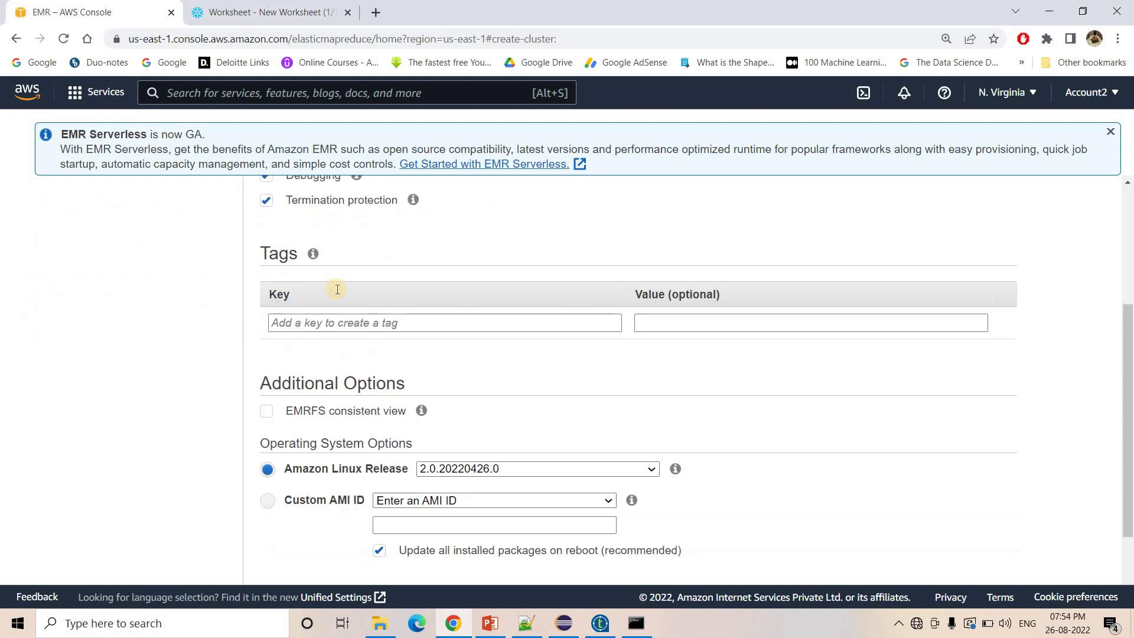
click(982, 583)
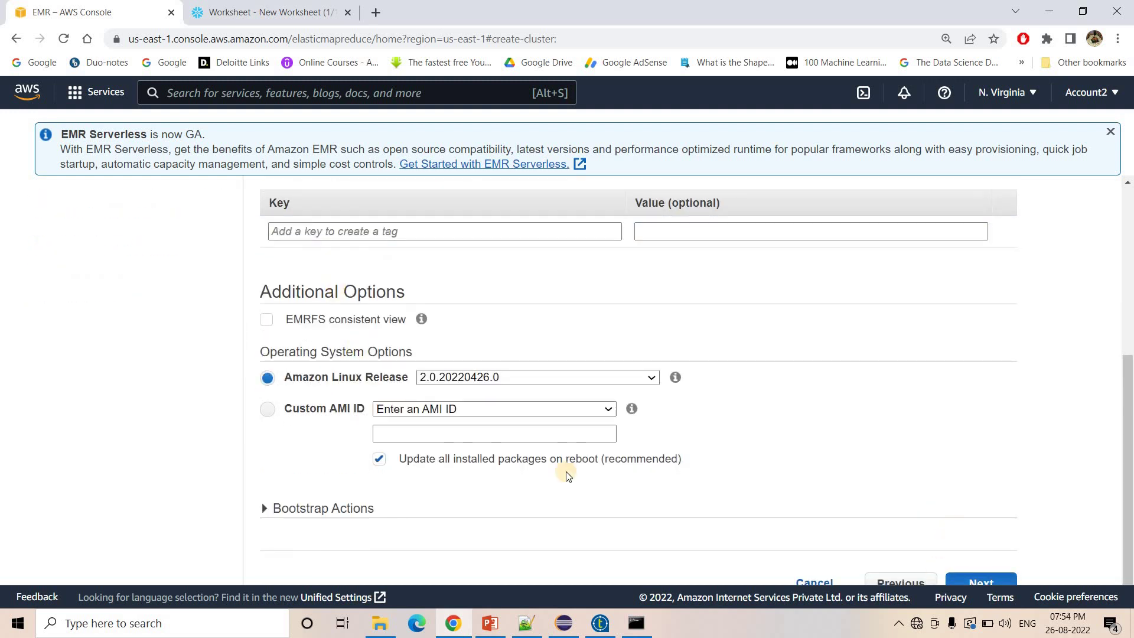
Step: Choose AFFSH as the EC2 key pair and create the cluster
click(413, 218)
click(383, 254)
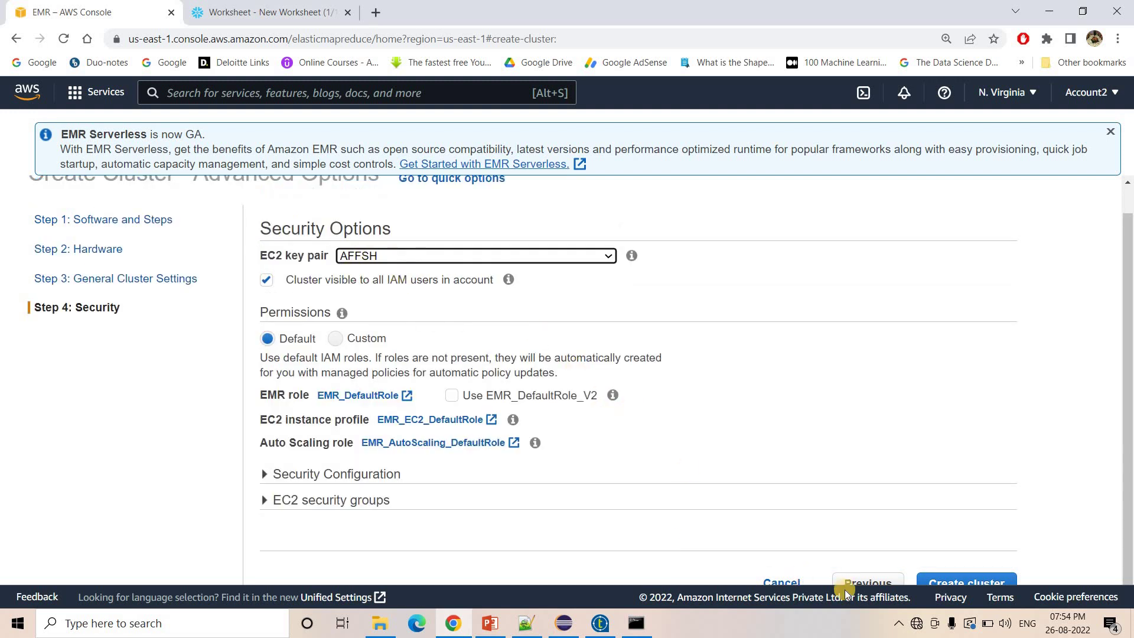
click(935, 583)
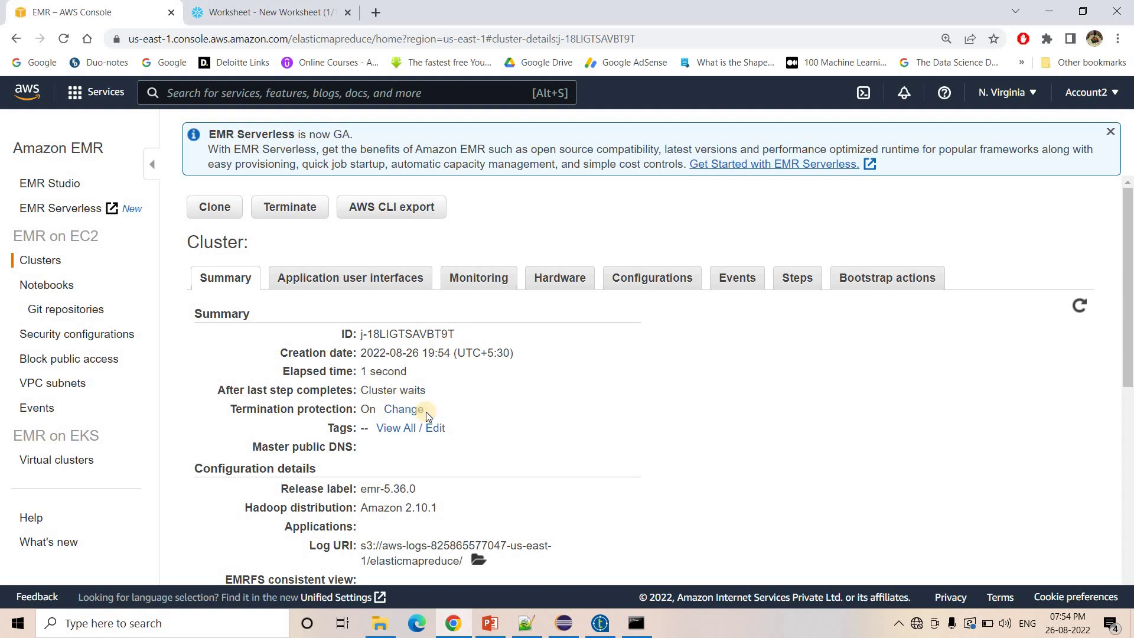
Step: Open the AWS console home page in a new browser tab and switch to it
right_click(26, 92)
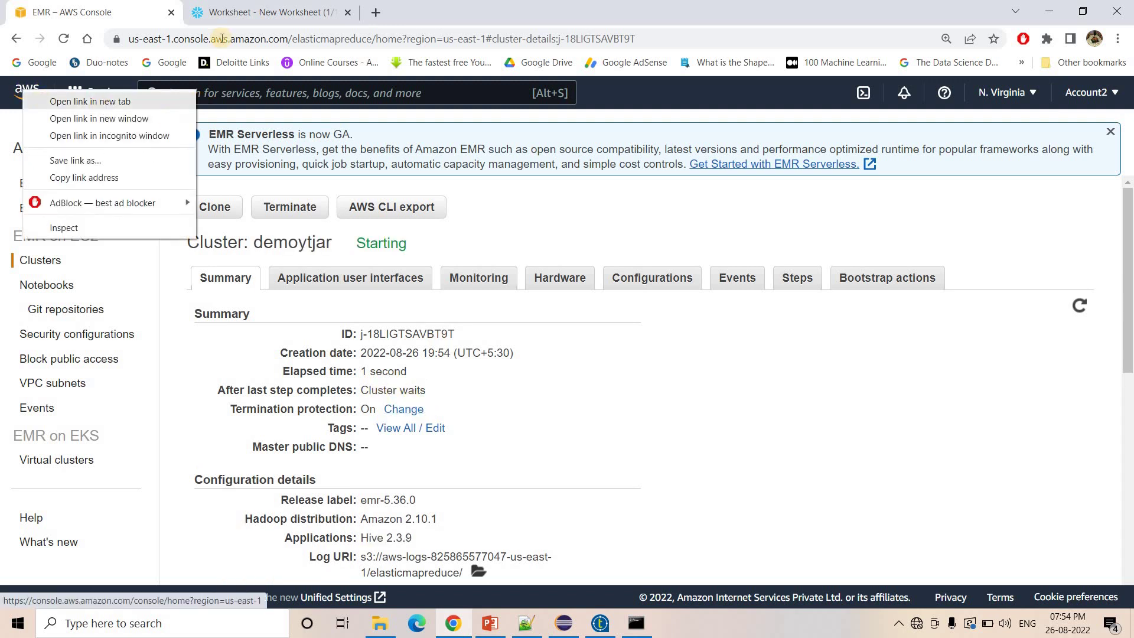
click(90, 101)
click(248, 11)
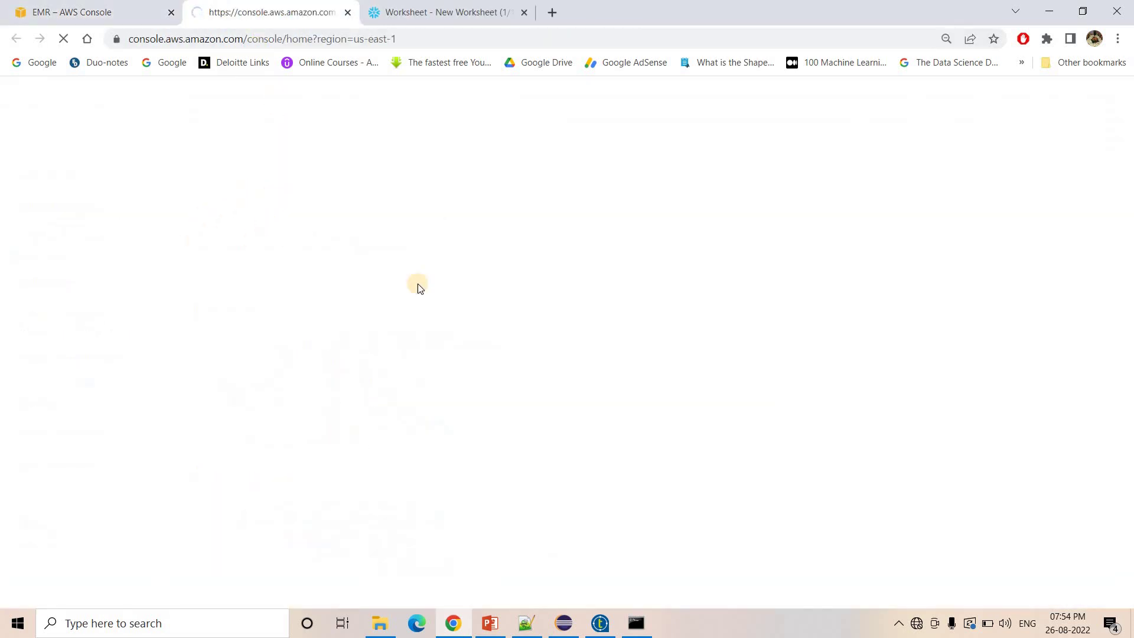
Step: Review the architecture slide, the two file arguments of the java -jar command in Notepad++, the Talend job contexts and the Command Prompt run
click(490, 624)
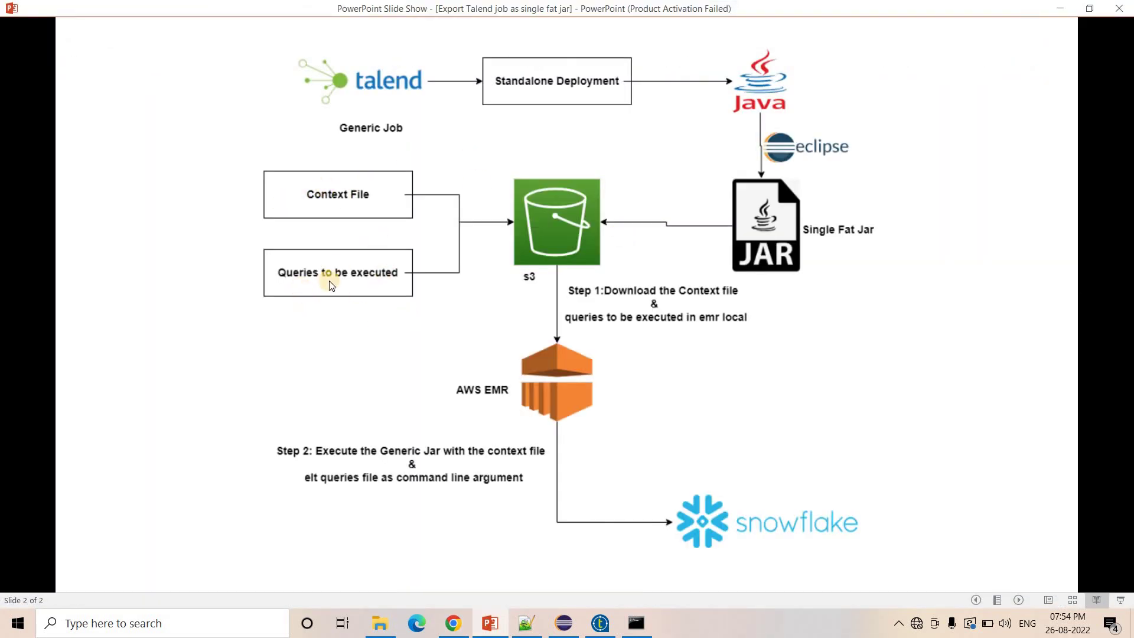
click(527, 624)
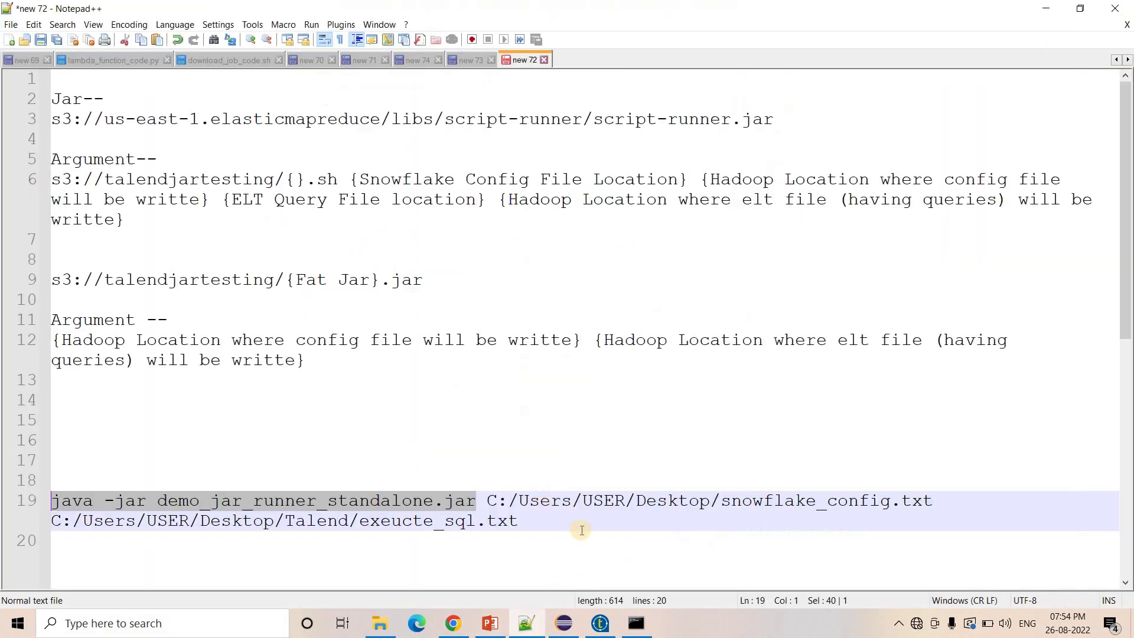
click(498, 505)
key(ctrl+shift+End)
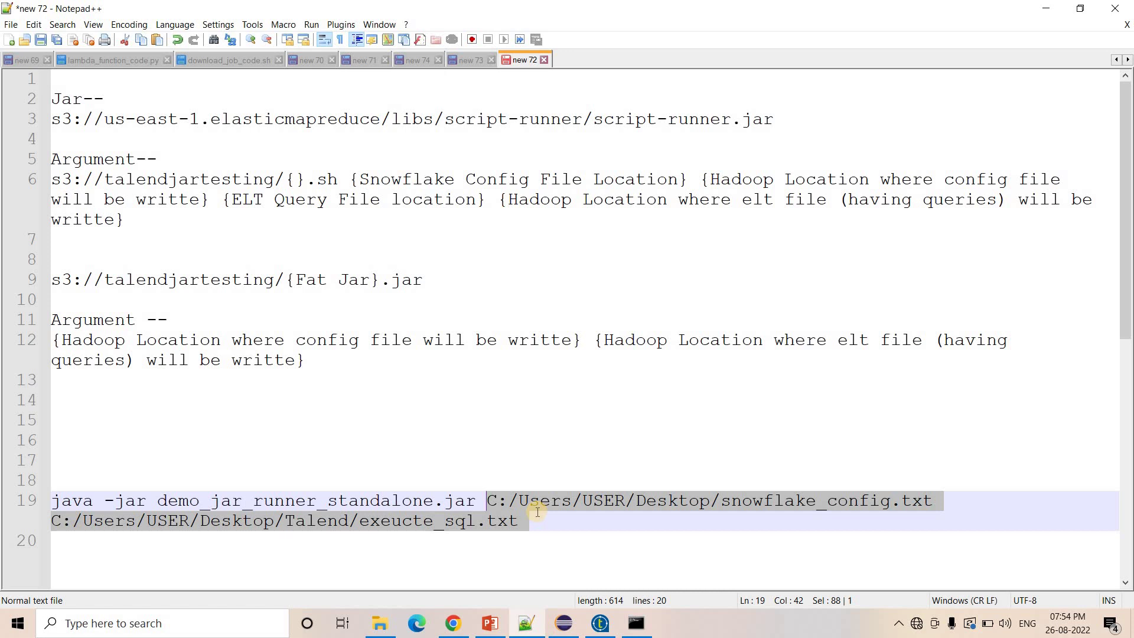
click(599, 623)
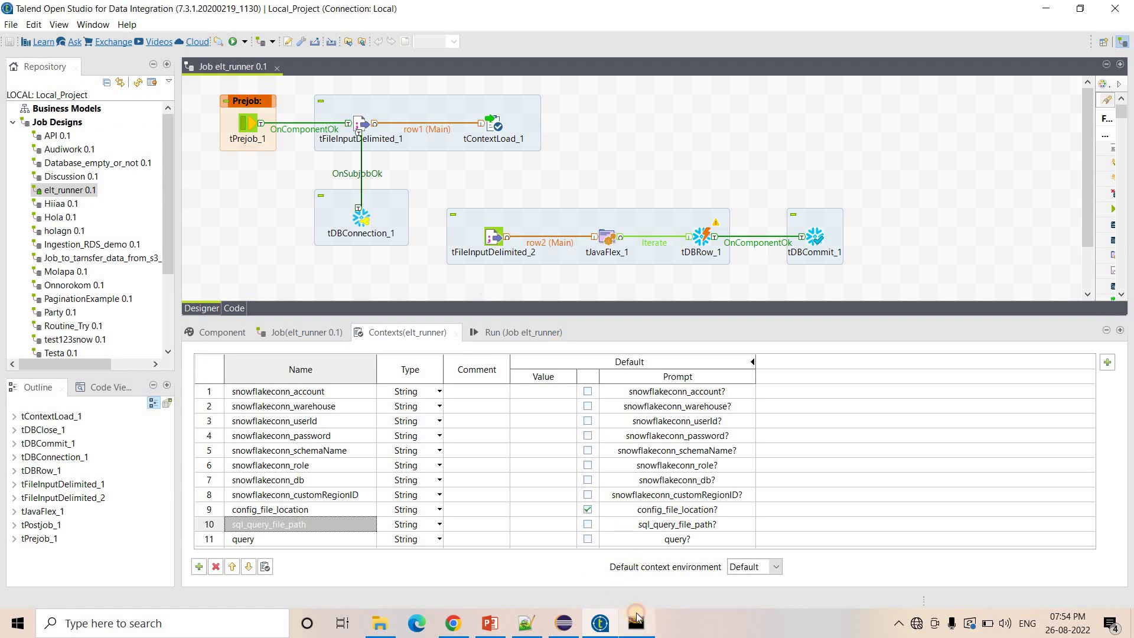
click(635, 625)
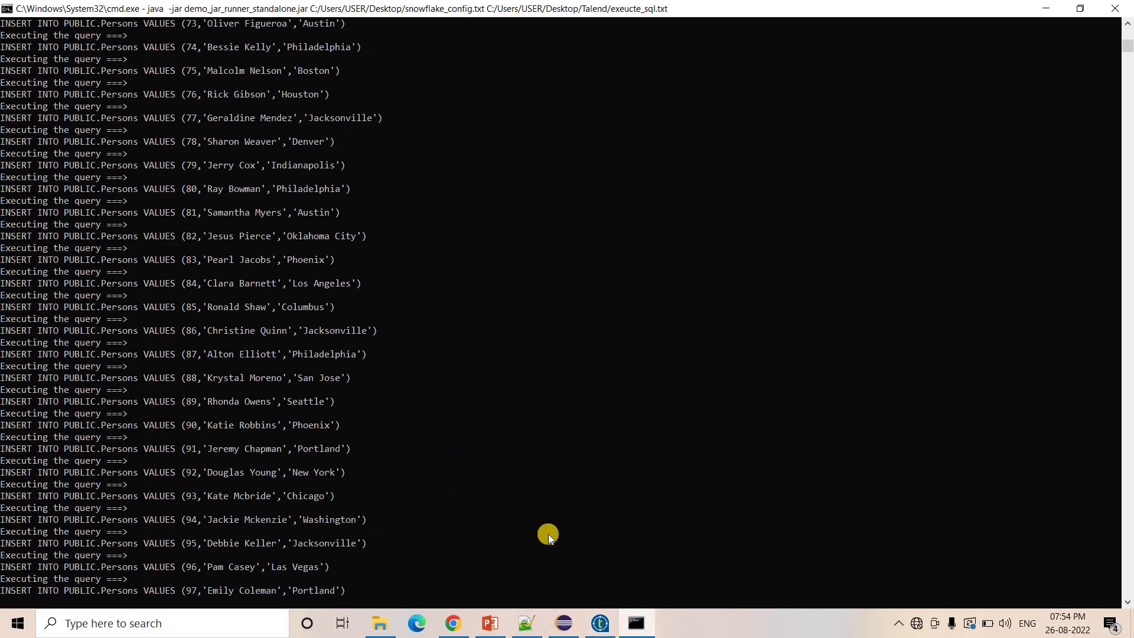
Step: Return to Chrome, open S3 and create a bucket named demojarstandalonetalendyt with the default settings
click(463, 616)
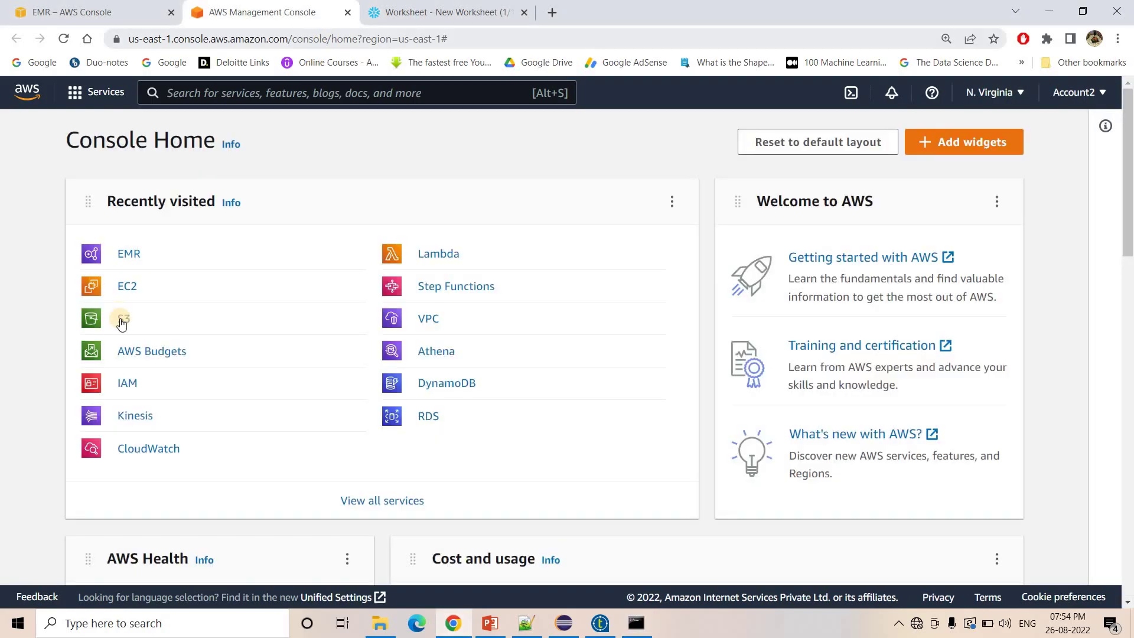
click(122, 321)
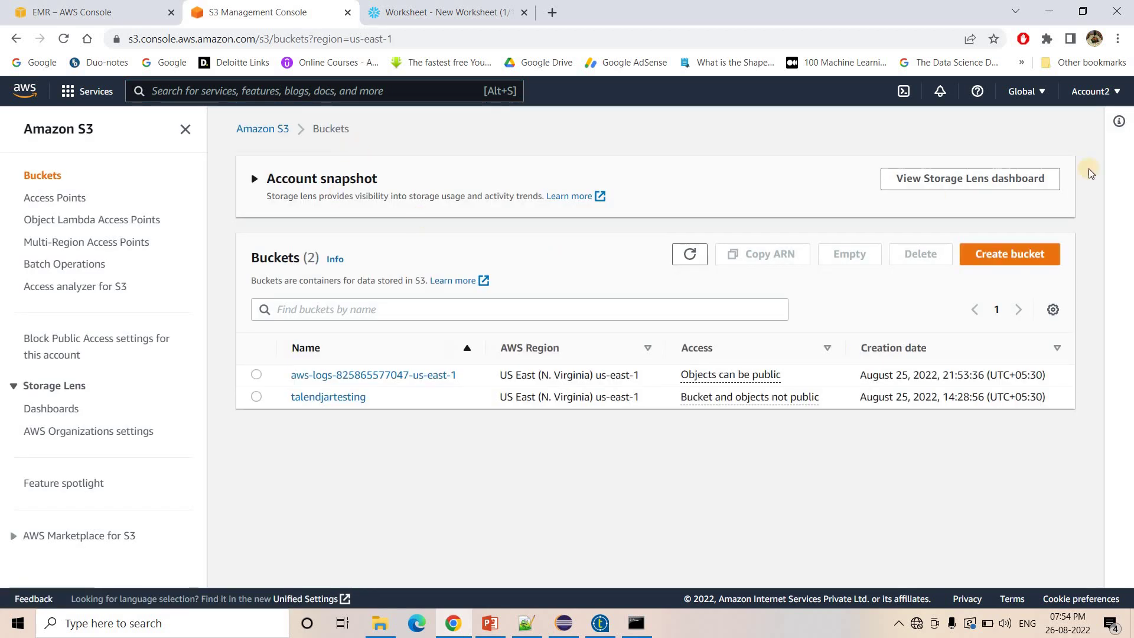
click(1011, 264)
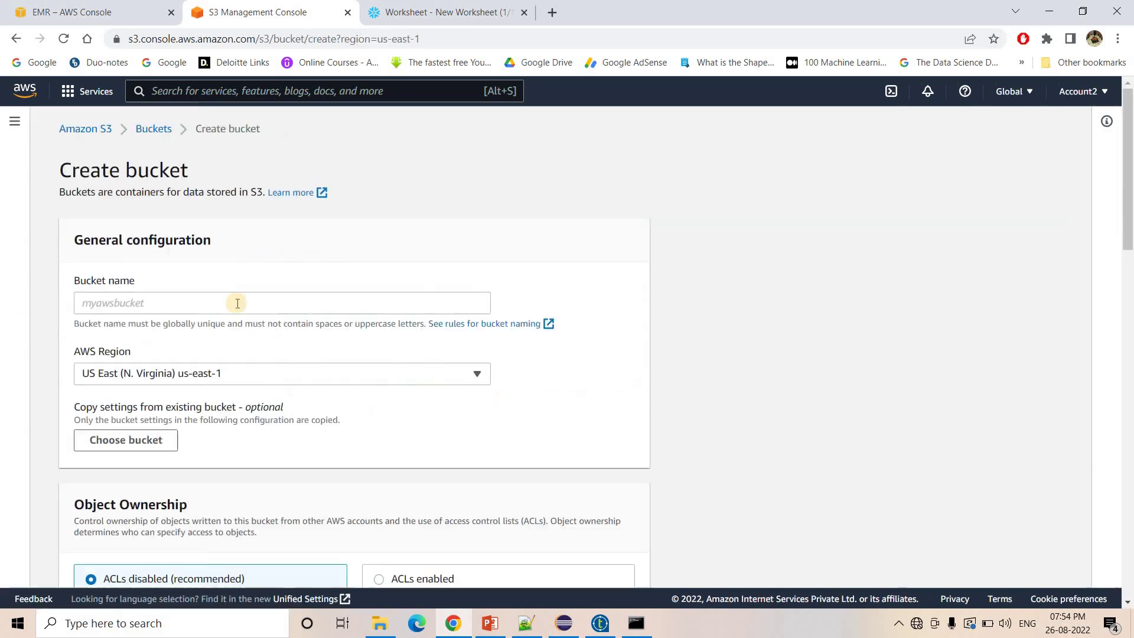
click(237, 304)
text(demojarstandalonetalendyt)
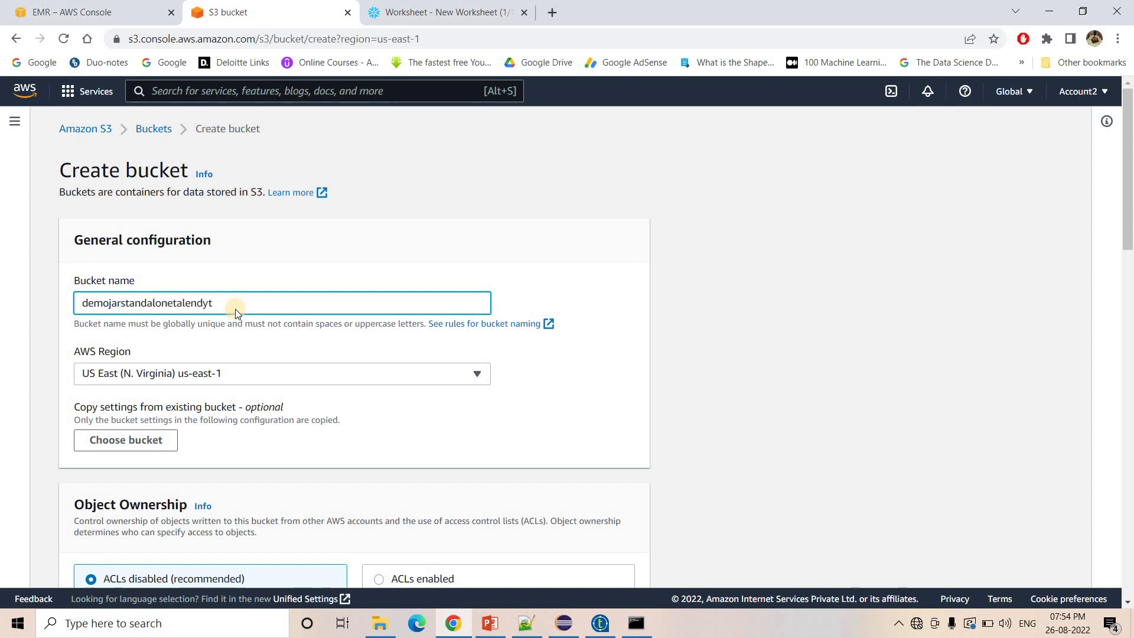
scroll(239, 334, down, 20)
click(620, 564)
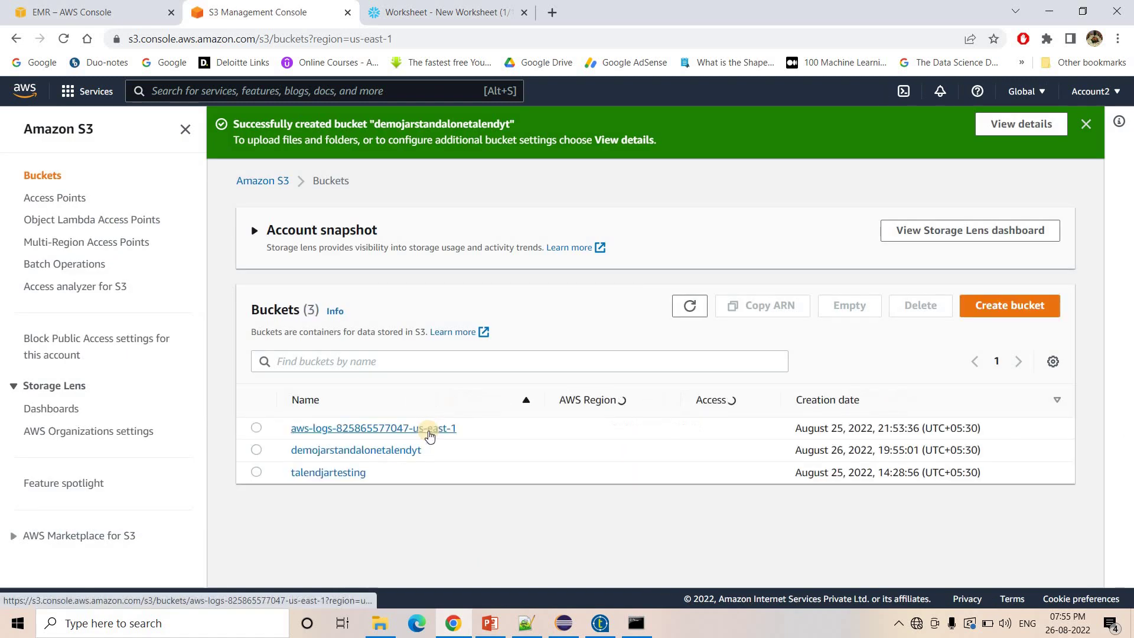
Step: Upload snowflake_config.txt from the Desktop to the demojarstandalonetalendyt bucket
click(367, 451)
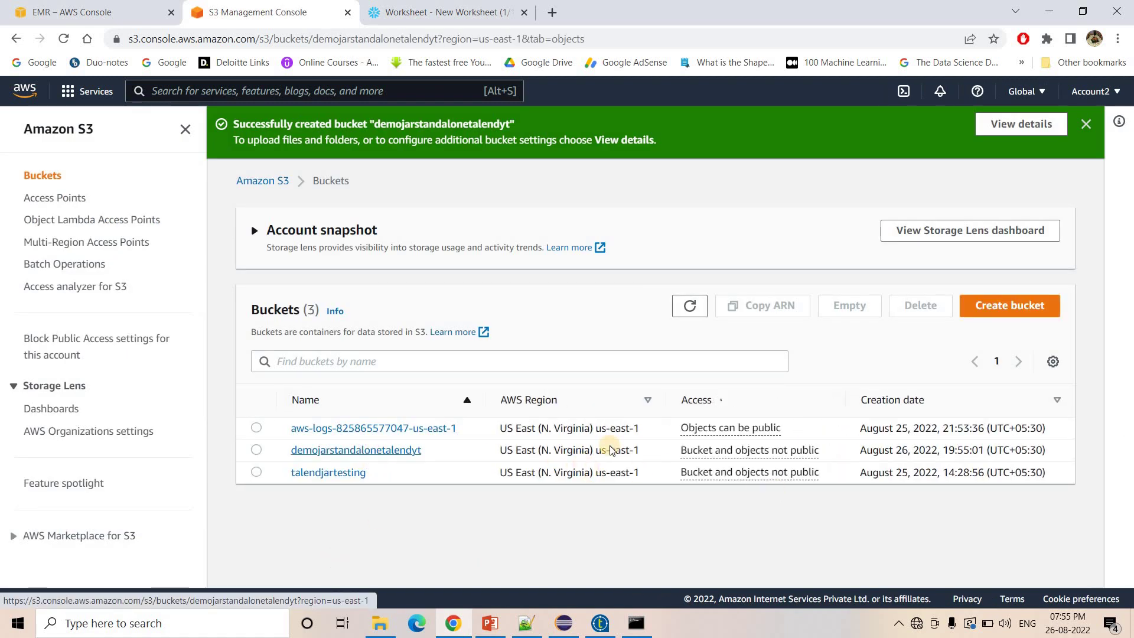
click(656, 504)
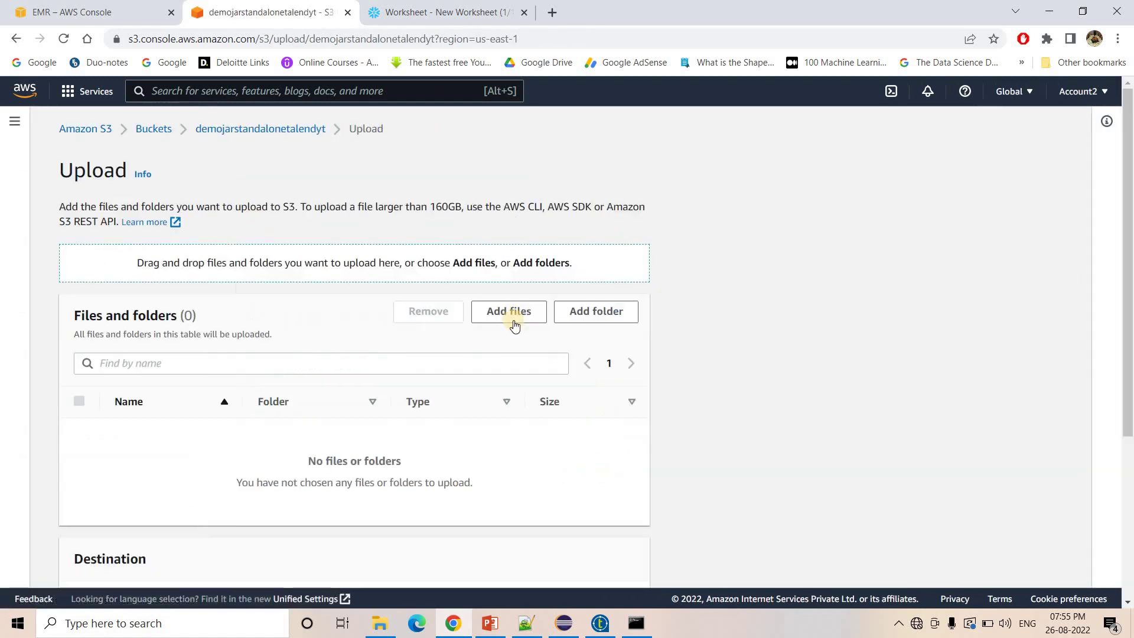
click(512, 314)
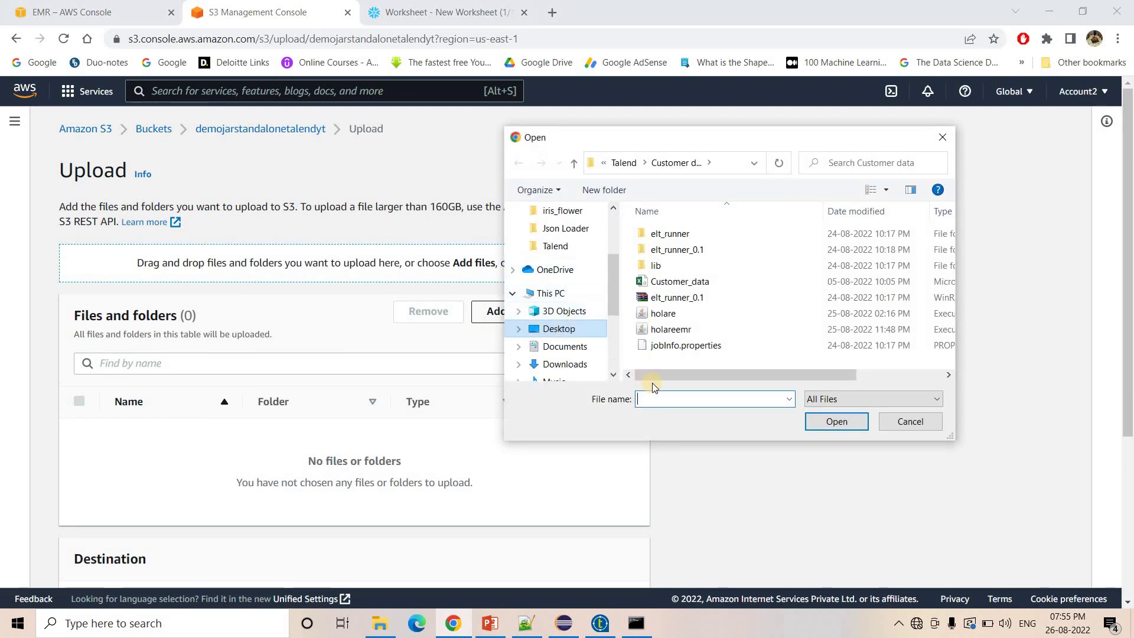
click(668, 400)
text(sno)
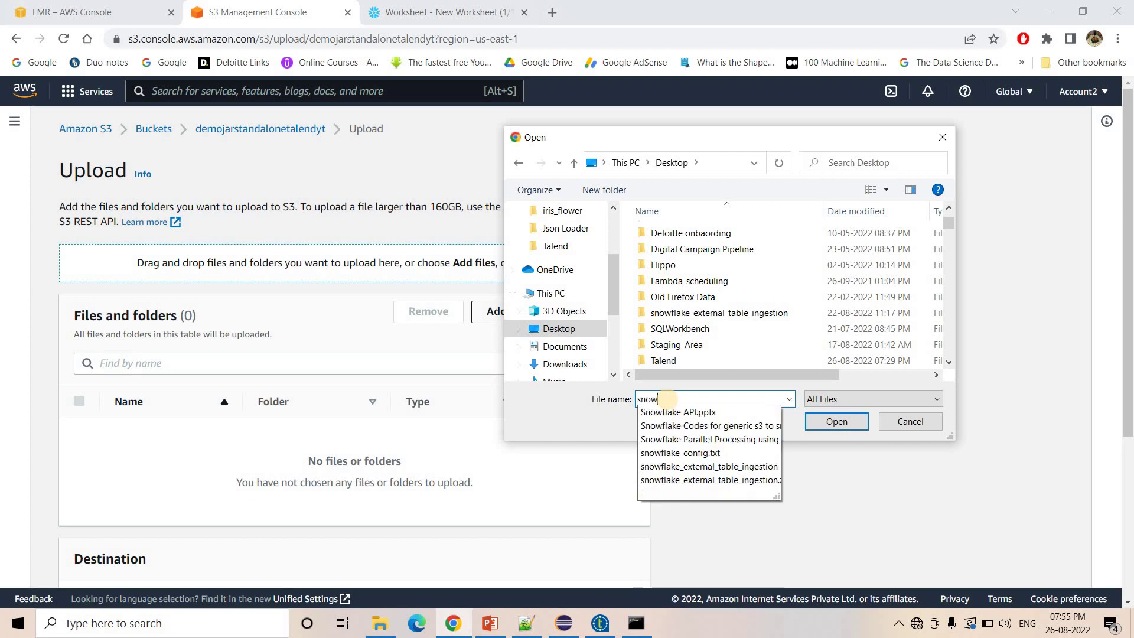
text(w)
key(Down)
key(Down)
key(Down)
key(Down)
key(Return)
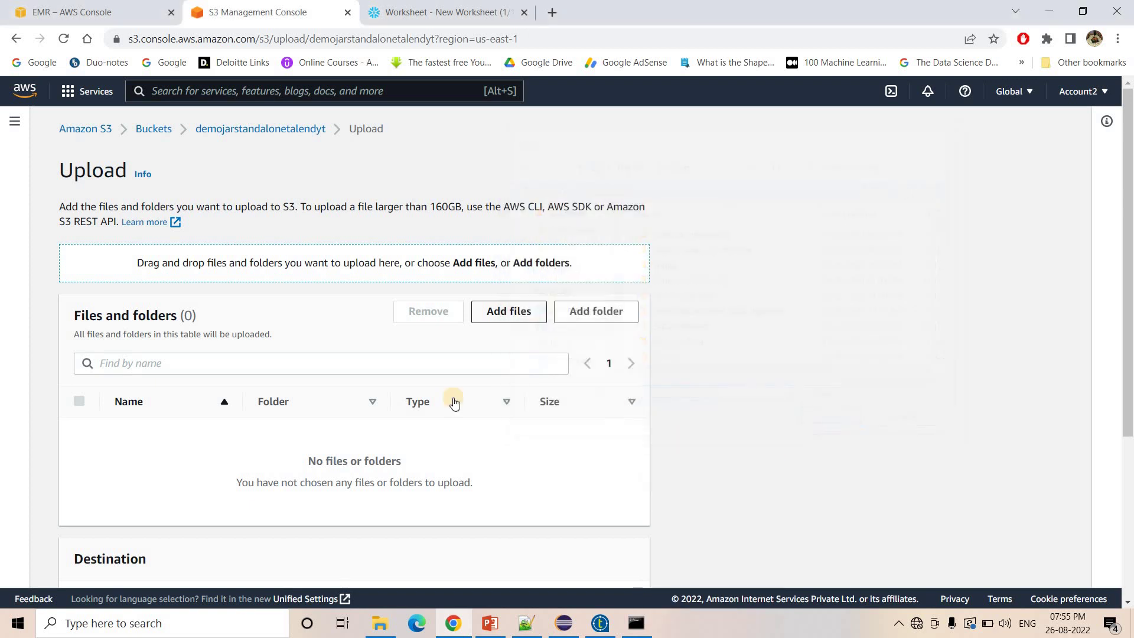
scroll(313, 374, down, 3)
click(612, 551)
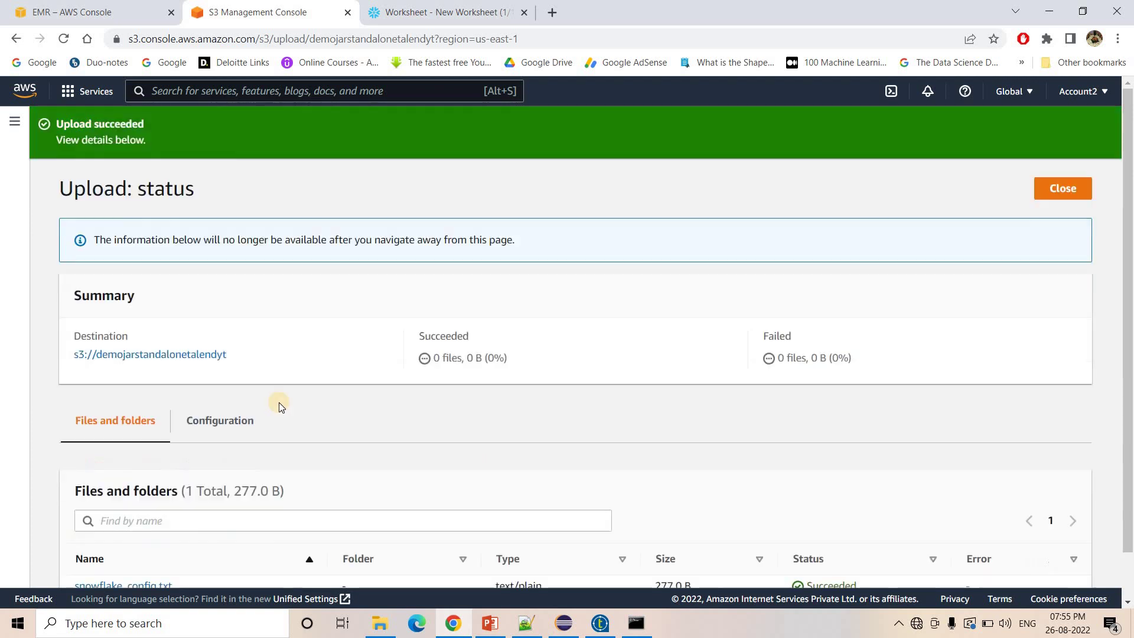
Step: Upload exeucte_sql.txt from the Desktop's Talend folder to the same bucket
click(215, 356)
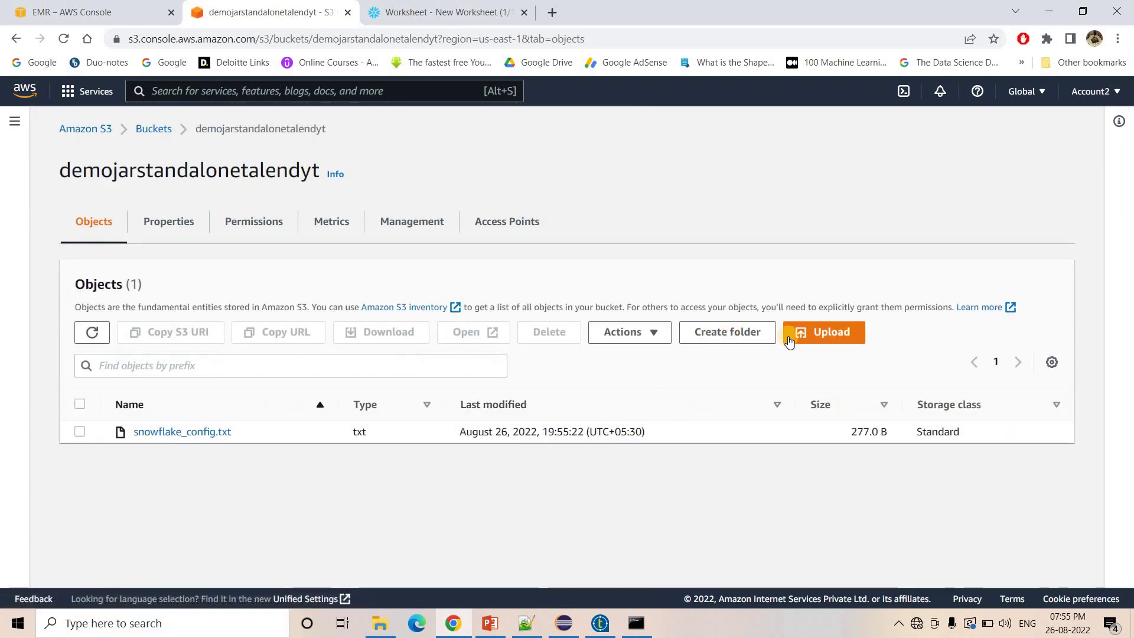
click(816, 332)
click(529, 316)
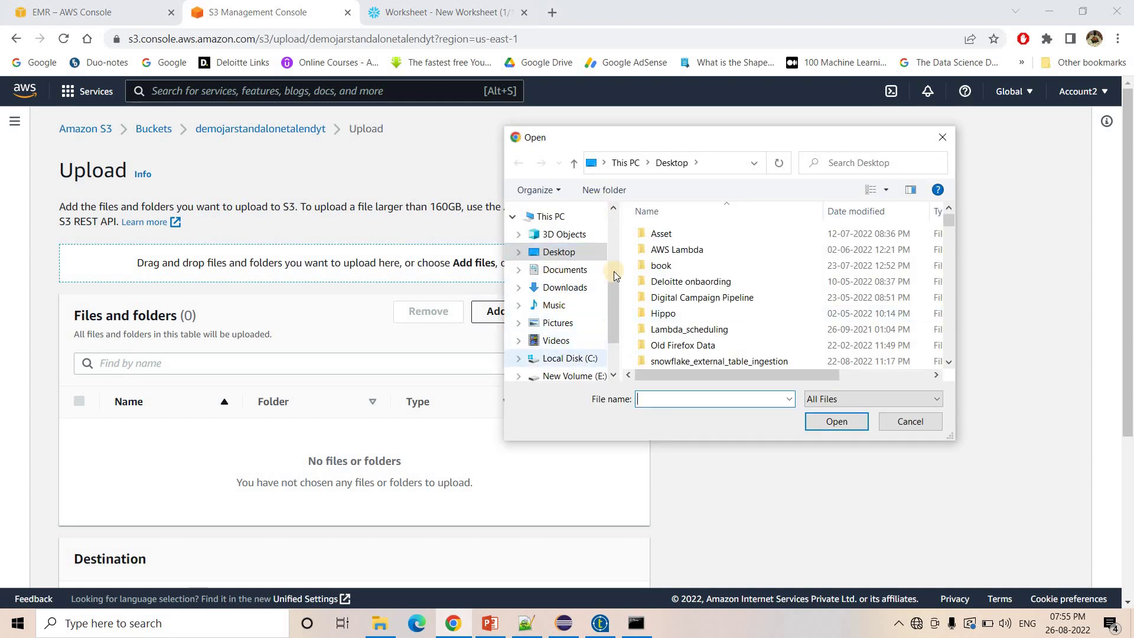
scroll(708, 296, down, 1)
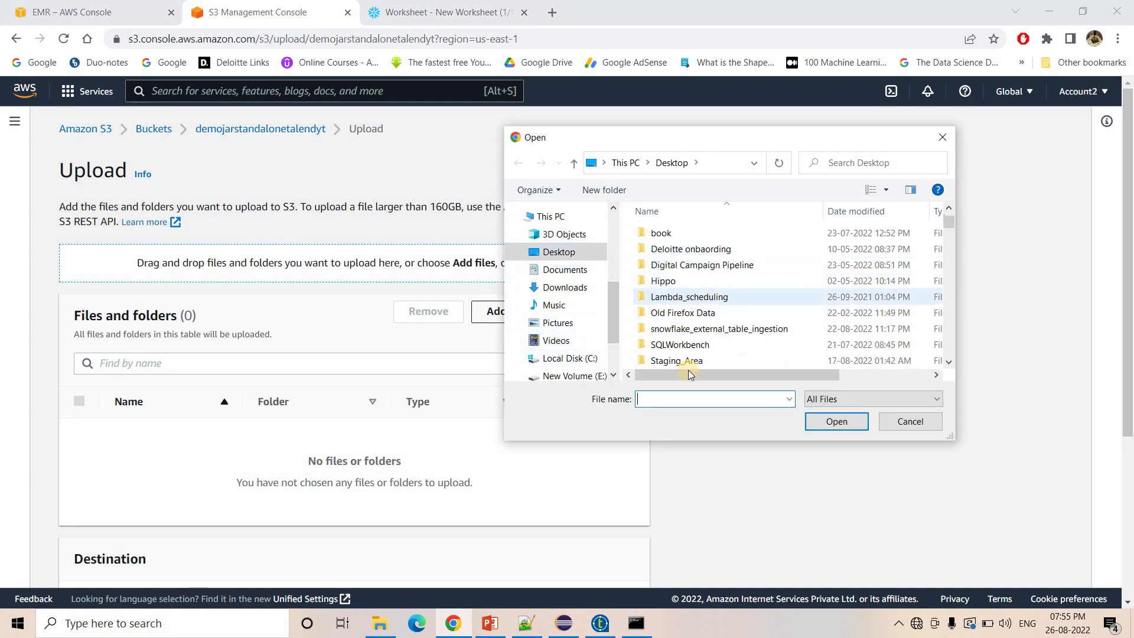
scroll(690, 372, down, 2)
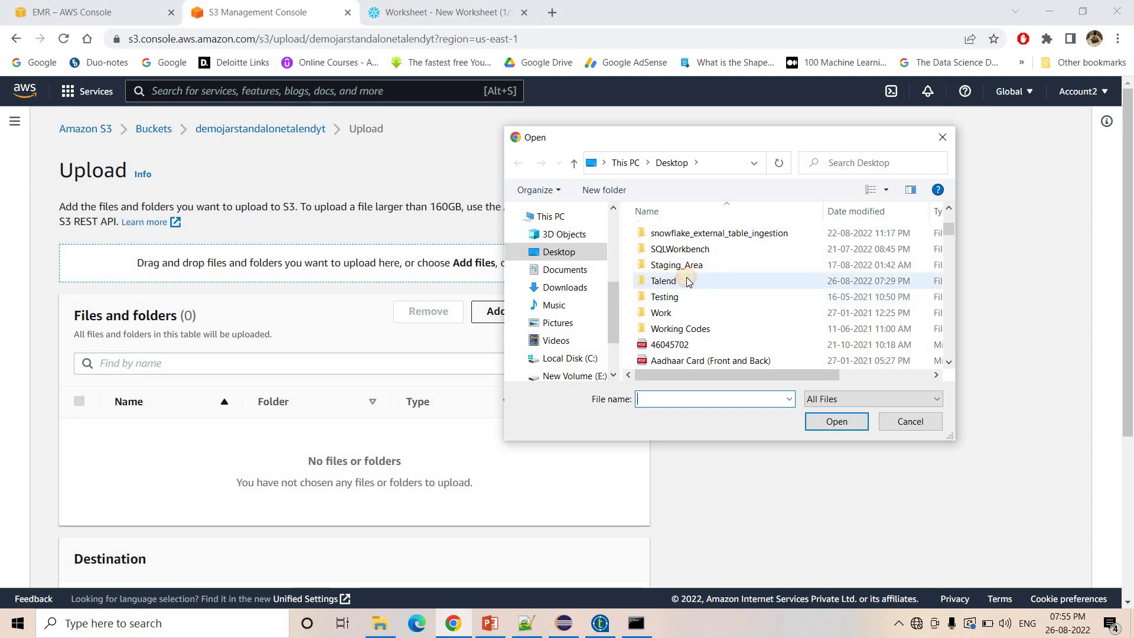
double_click(678, 288)
scroll(677, 295, down, 4)
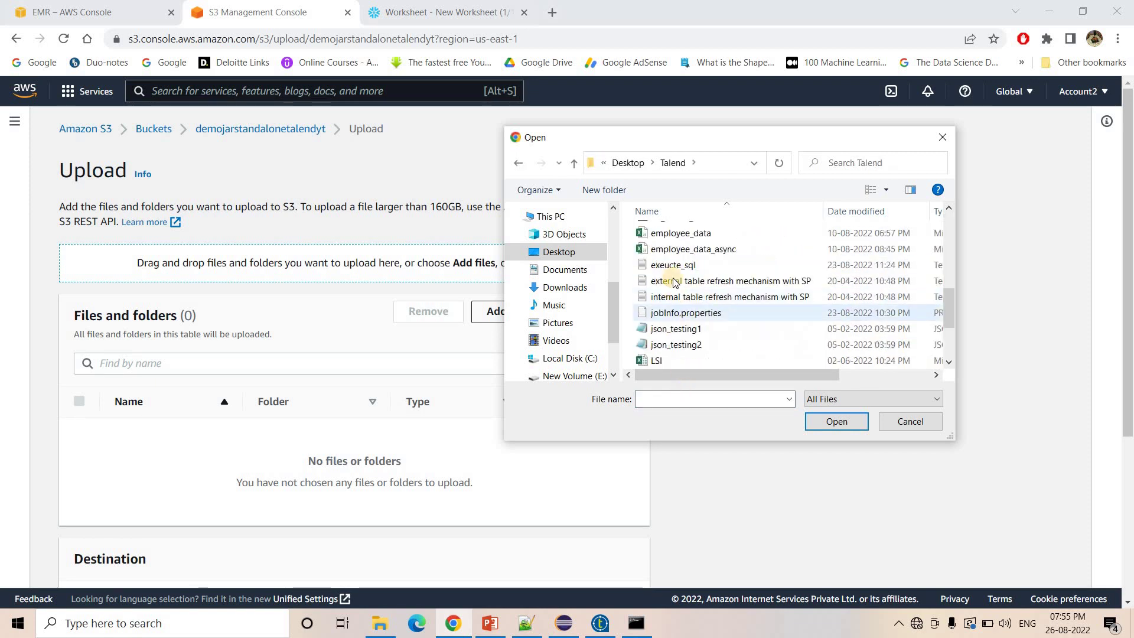
double_click(672, 264)
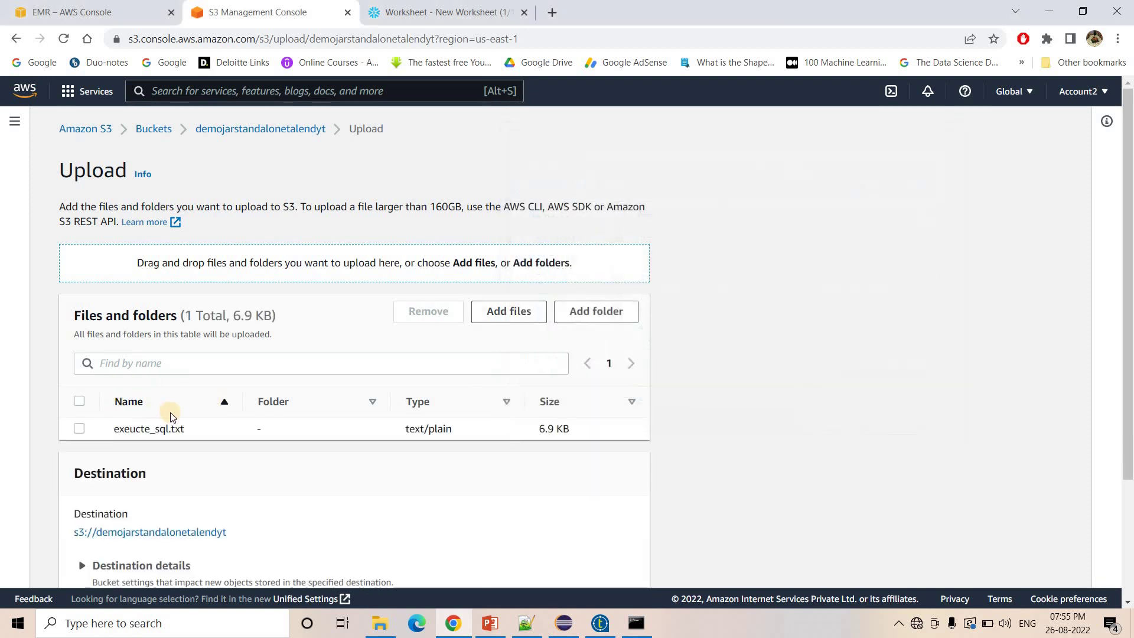
scroll(516, 489, down, 3)
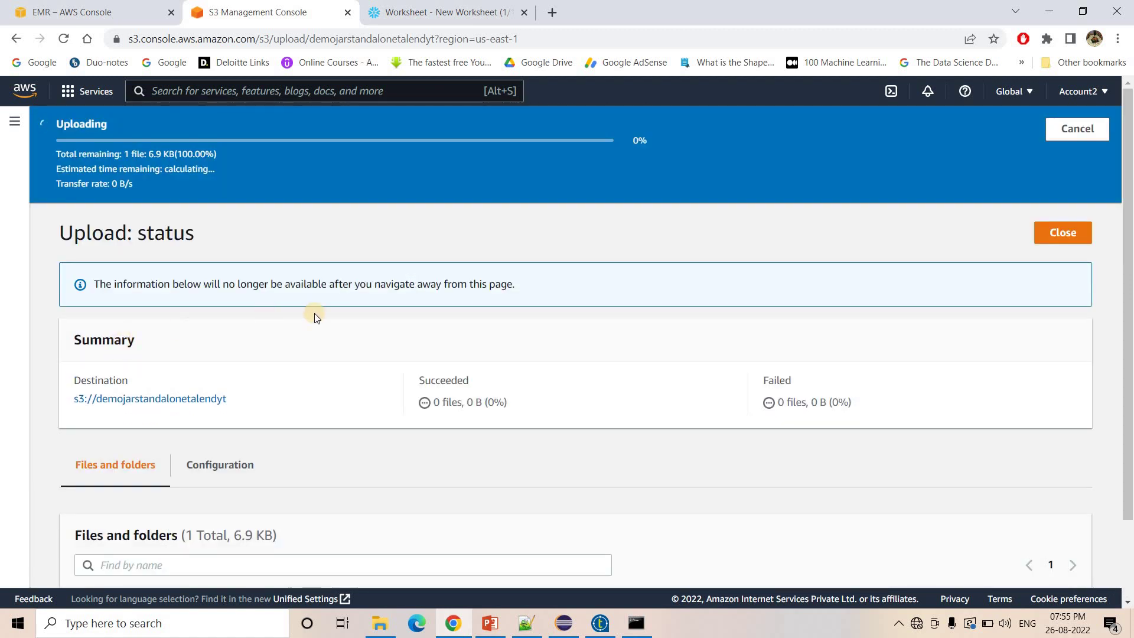
Step: Upload demo_jar_runner_standalone.jar from the Fat_jar_demo_yt folder in the Desktop's Talend folder to the demojarstandalonetalendyt bucket
click(157, 357)
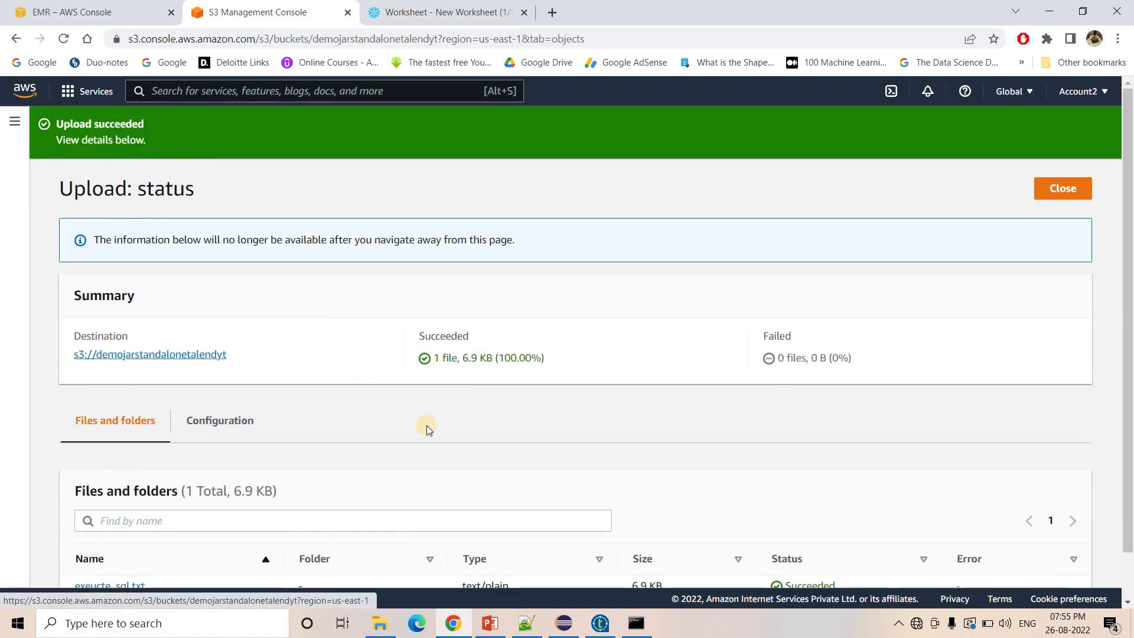
click(824, 332)
click(519, 307)
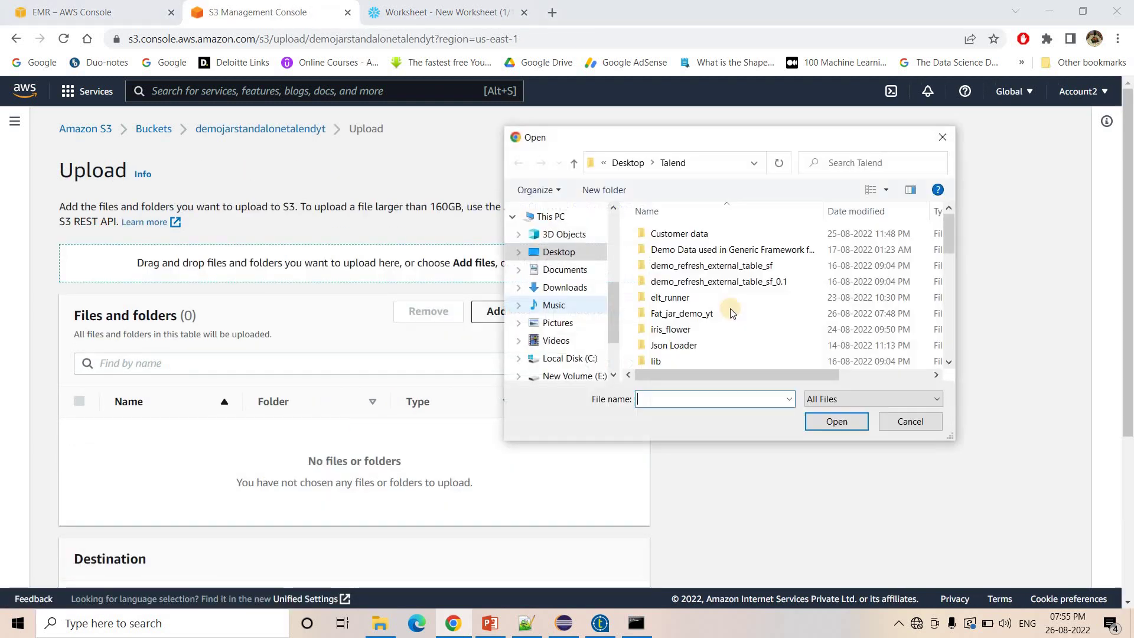
click(708, 314)
double_click(708, 314)
click(702, 281)
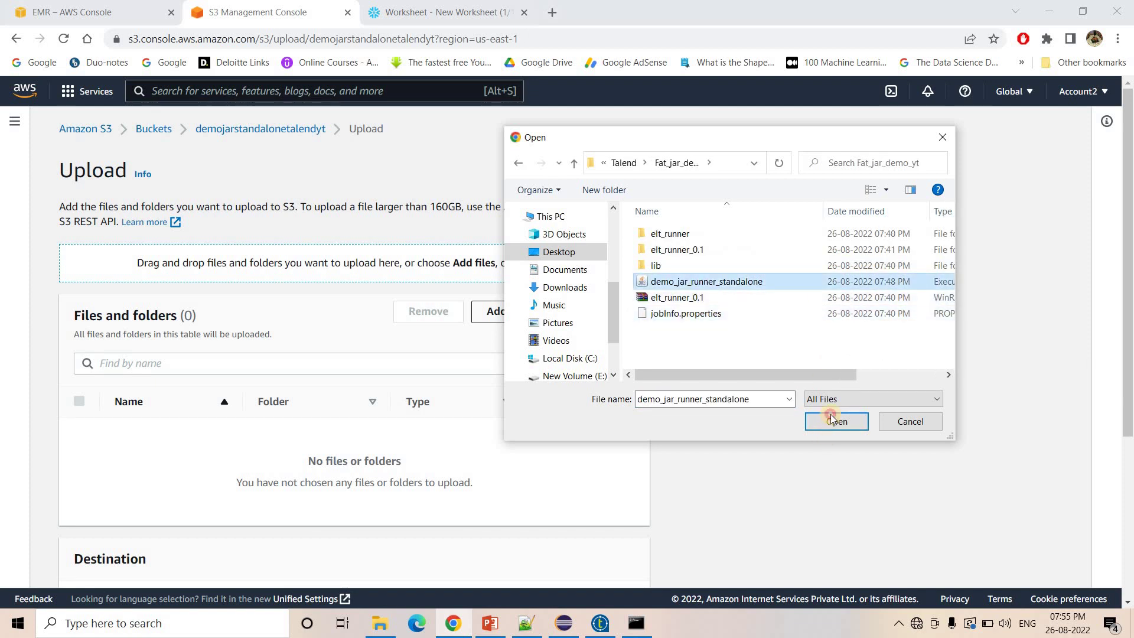
key(Return)
scroll(614, 562, down, 3)
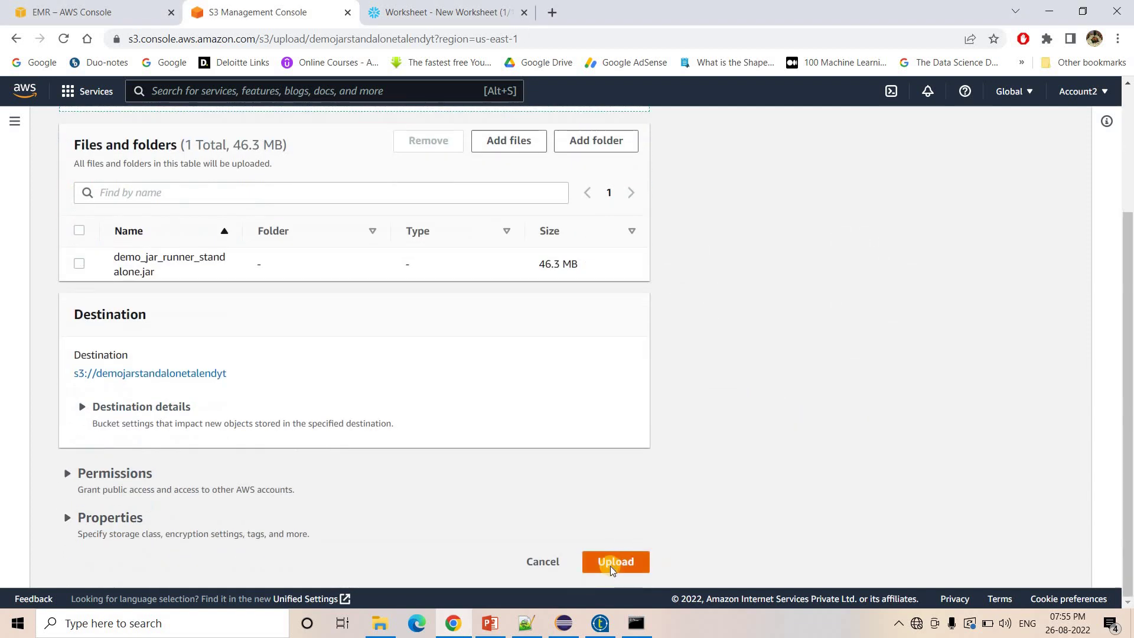
click(616, 561)
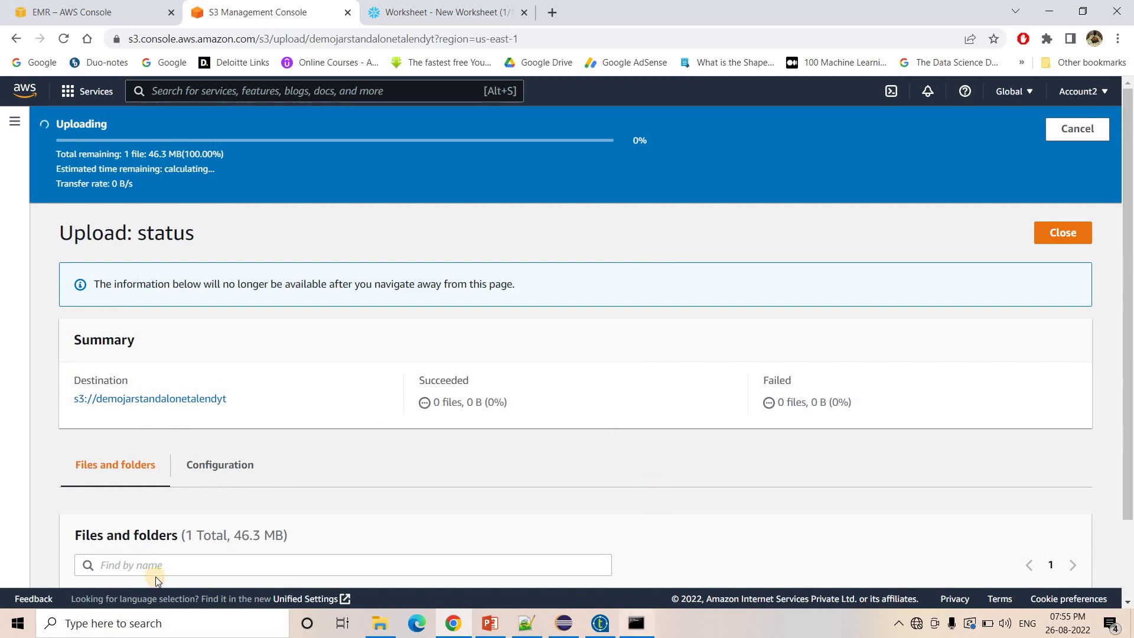
Step: Switch to the Snowflake worksheet, run the query on the PERSONS table and look through its result rows to the end
key(alt+Tab)
click(453, 624)
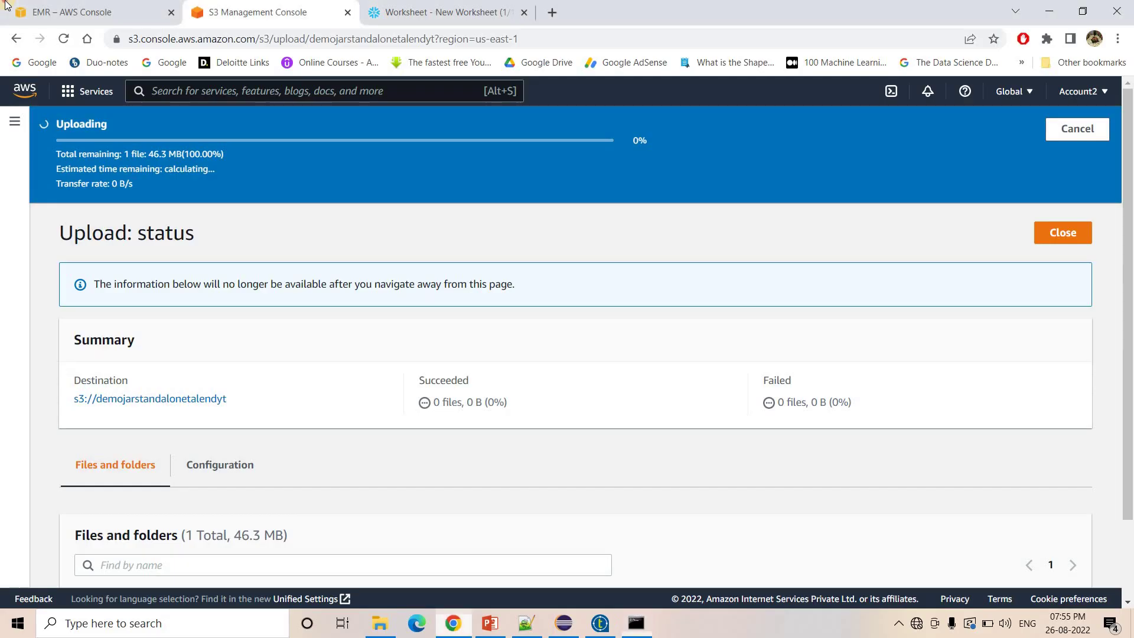
click(83, 12)
click(443, 12)
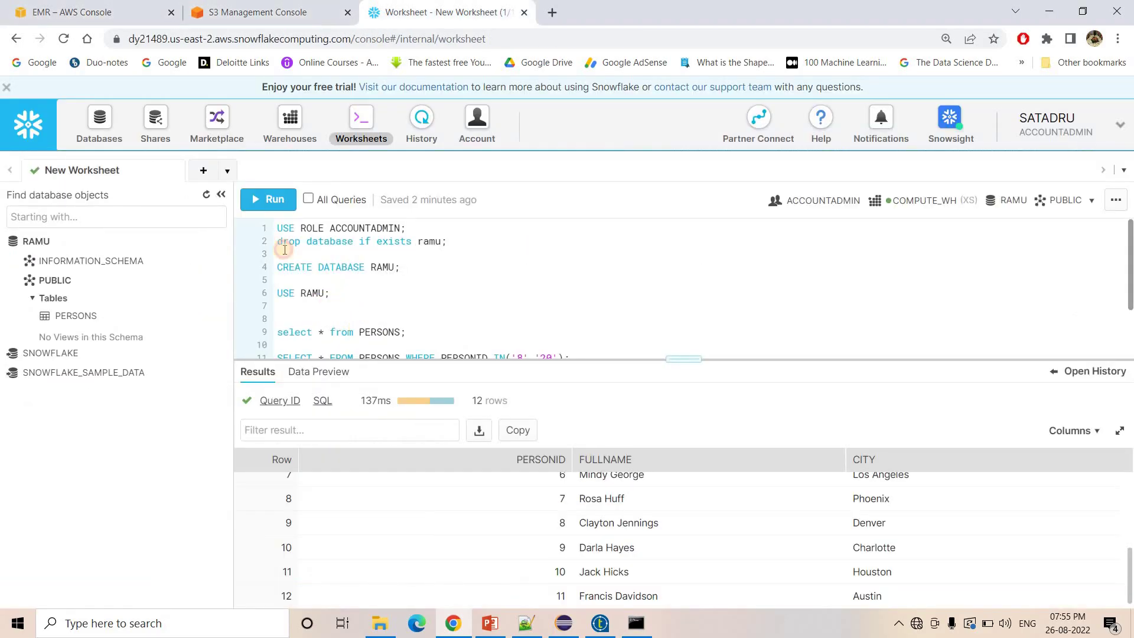
click(260, 199)
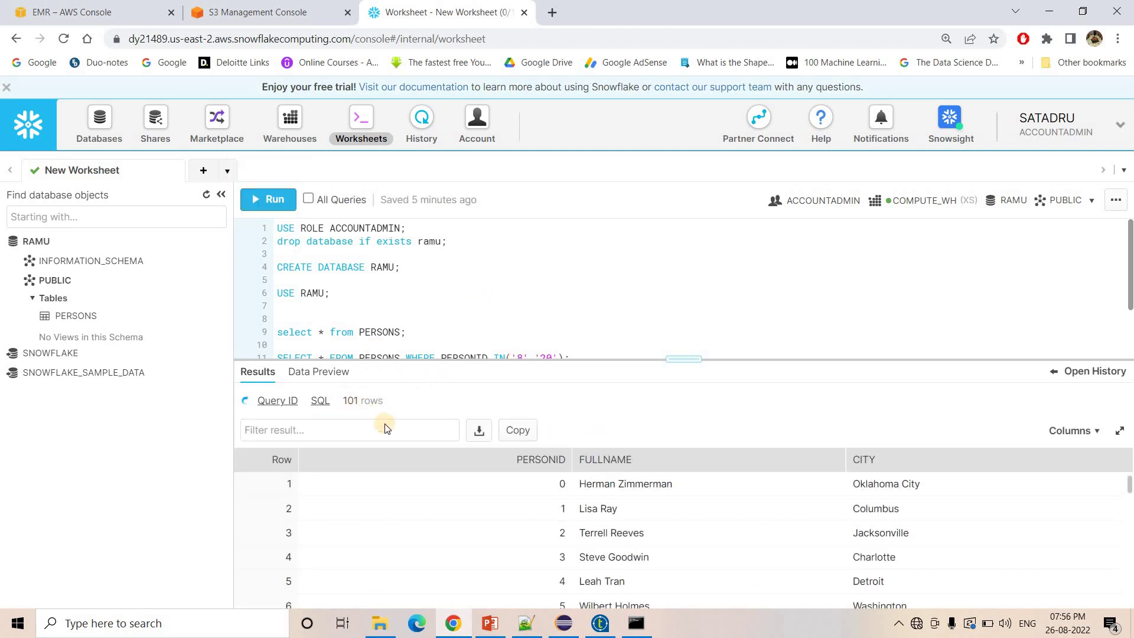
scroll(711, 565, down, 20)
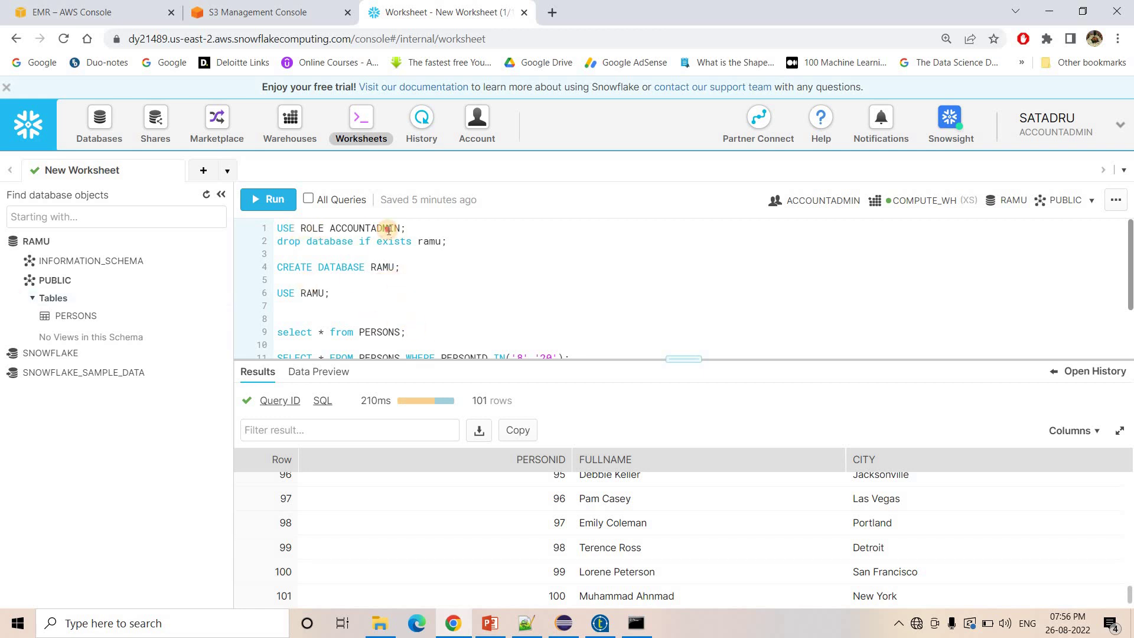
Step: Drop and recreate the RAMU database by running the worksheet statements through select * from PERSONS, and refresh the database object list
drag(330, 243, 257, 261)
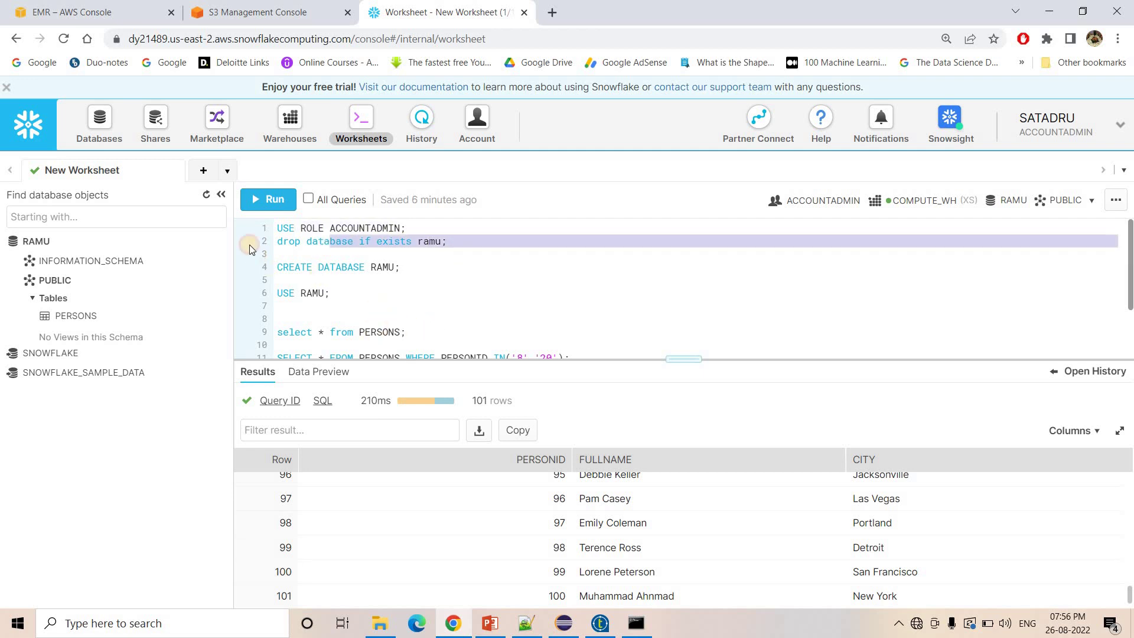
drag(260, 345, 280, 224)
click(269, 199)
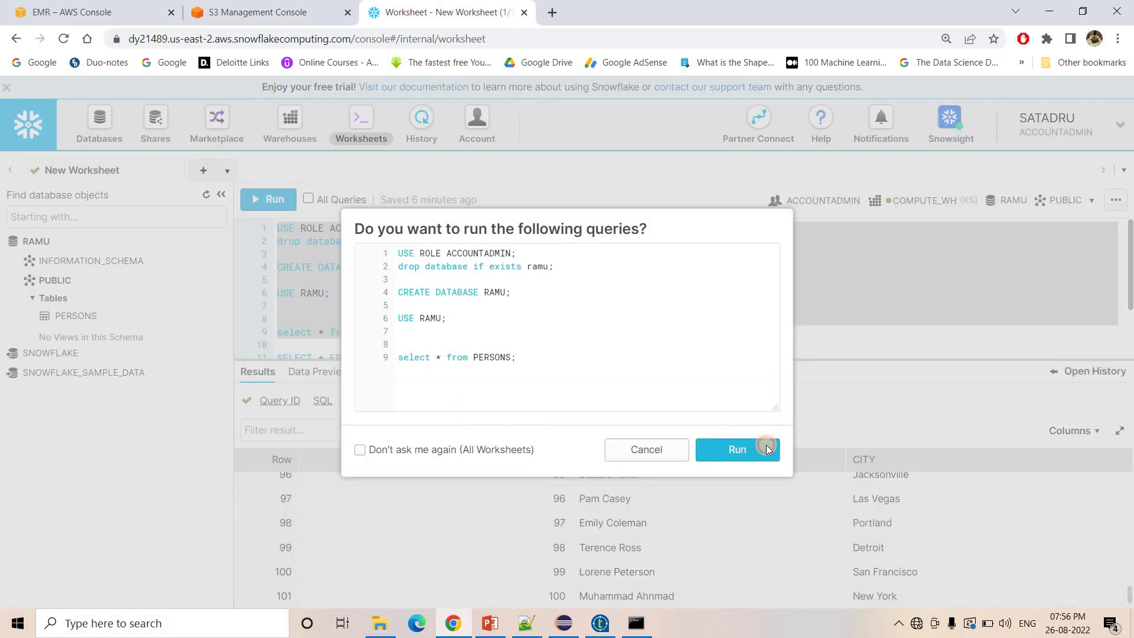
click(767, 449)
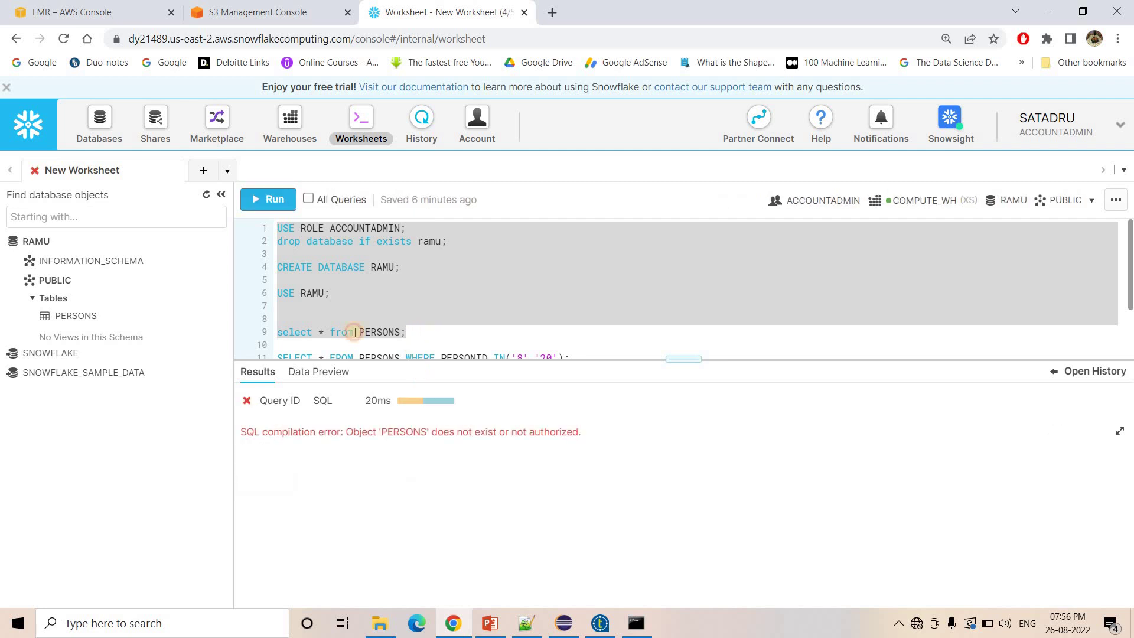
click(319, 334)
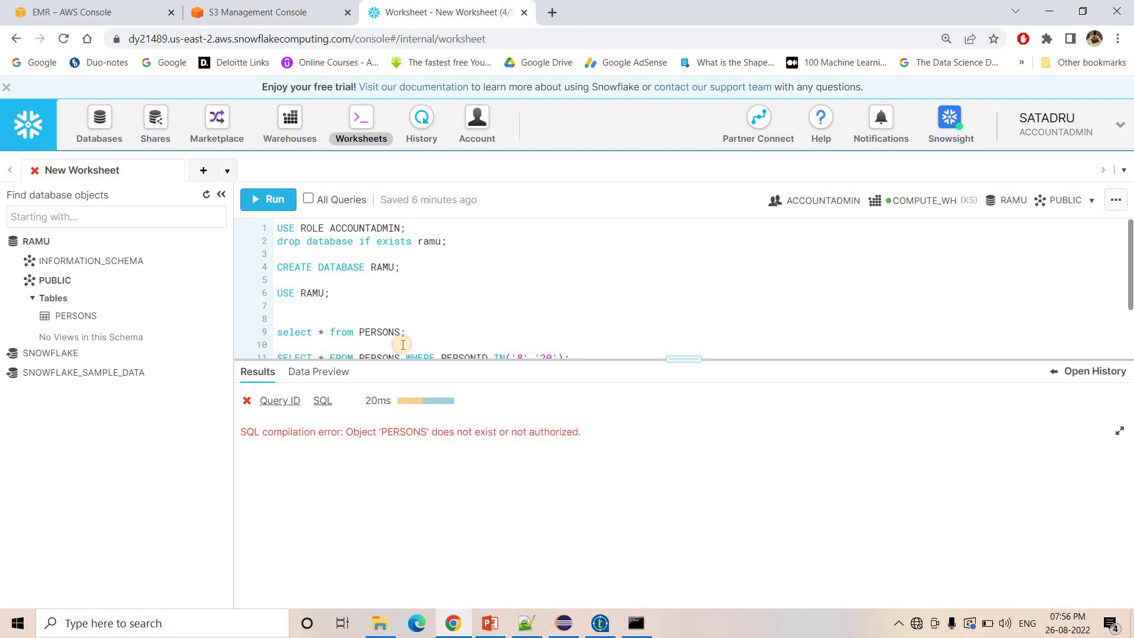
click(207, 195)
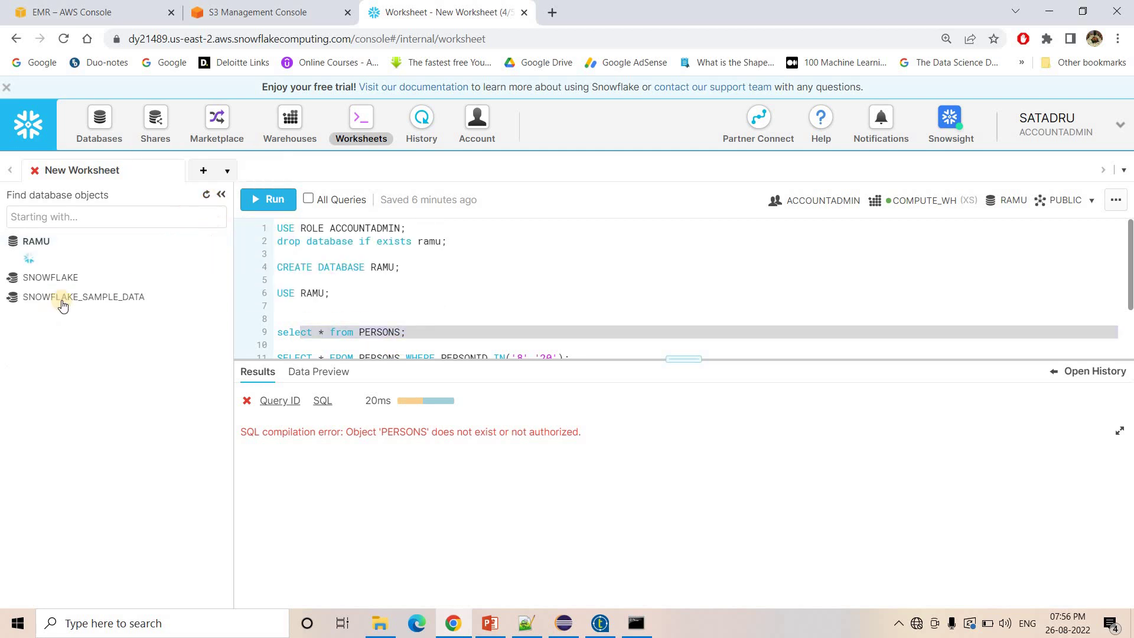
click(158, 281)
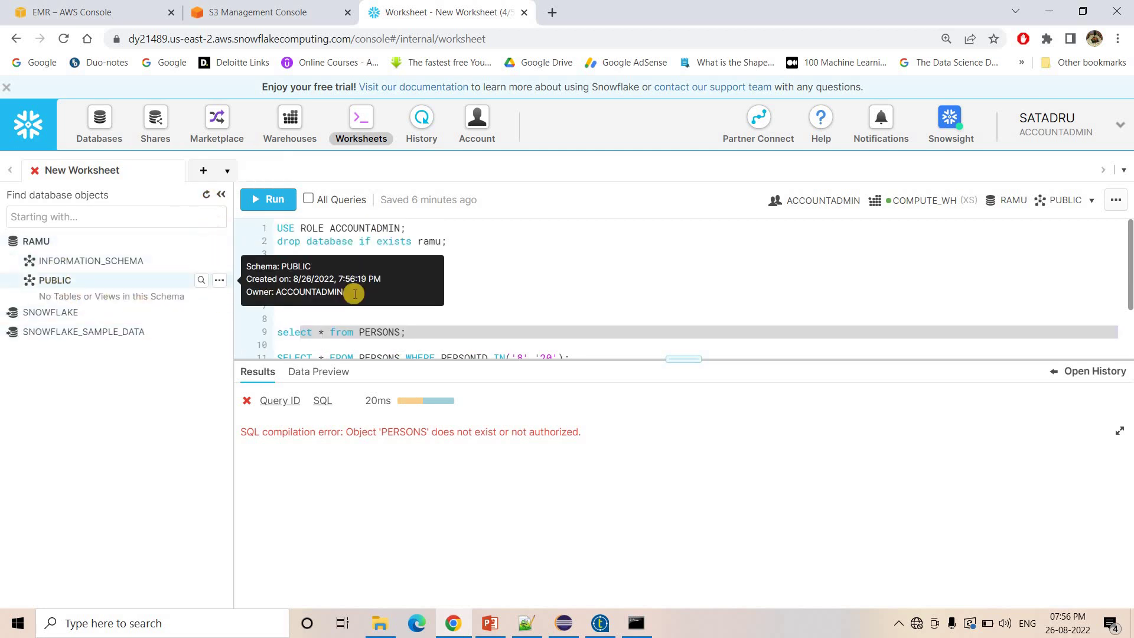
Step: Review the JAR upload progress in S3, the architecture slide in PowerPoint and the file name setting of tFileInputDelimited_2 in Talend
click(265, 12)
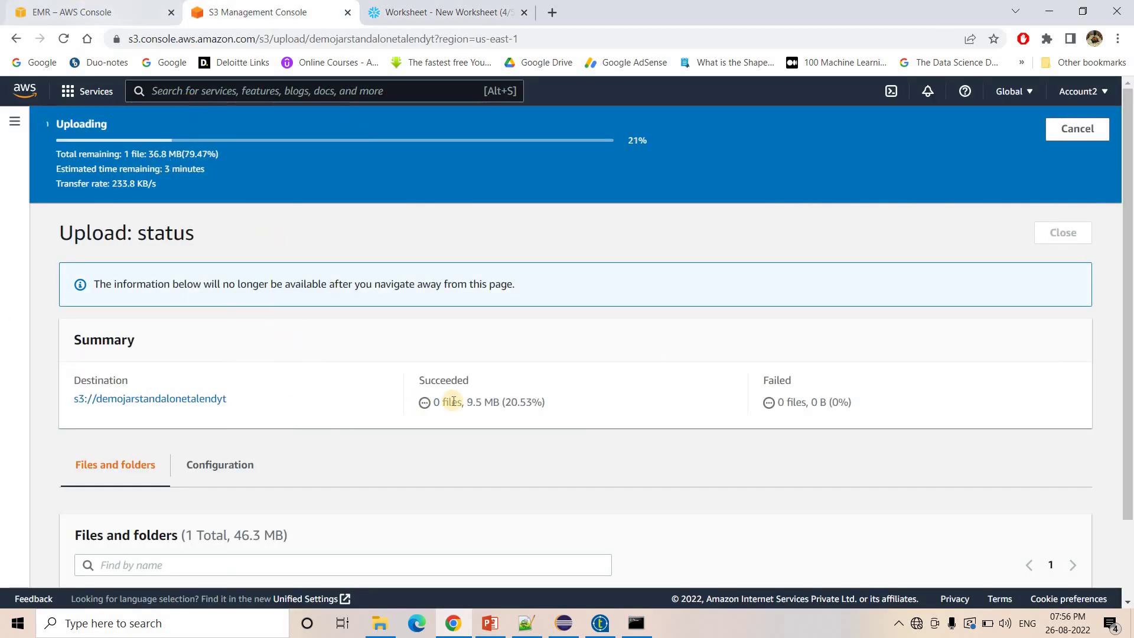
scroll(584, 450, down, 2)
click(491, 624)
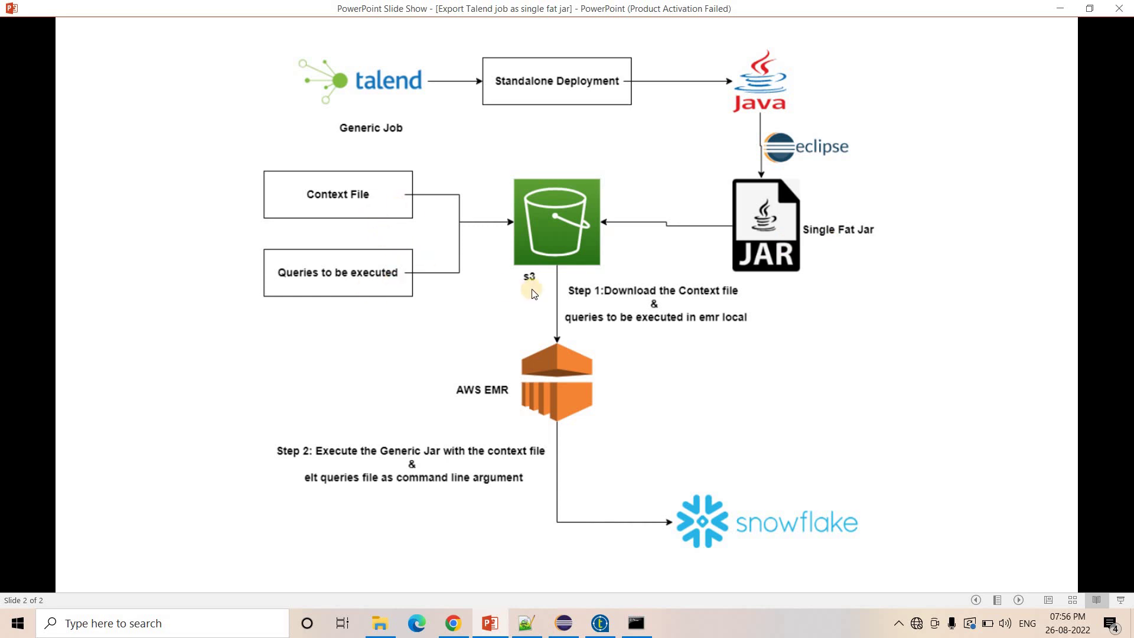
click(600, 623)
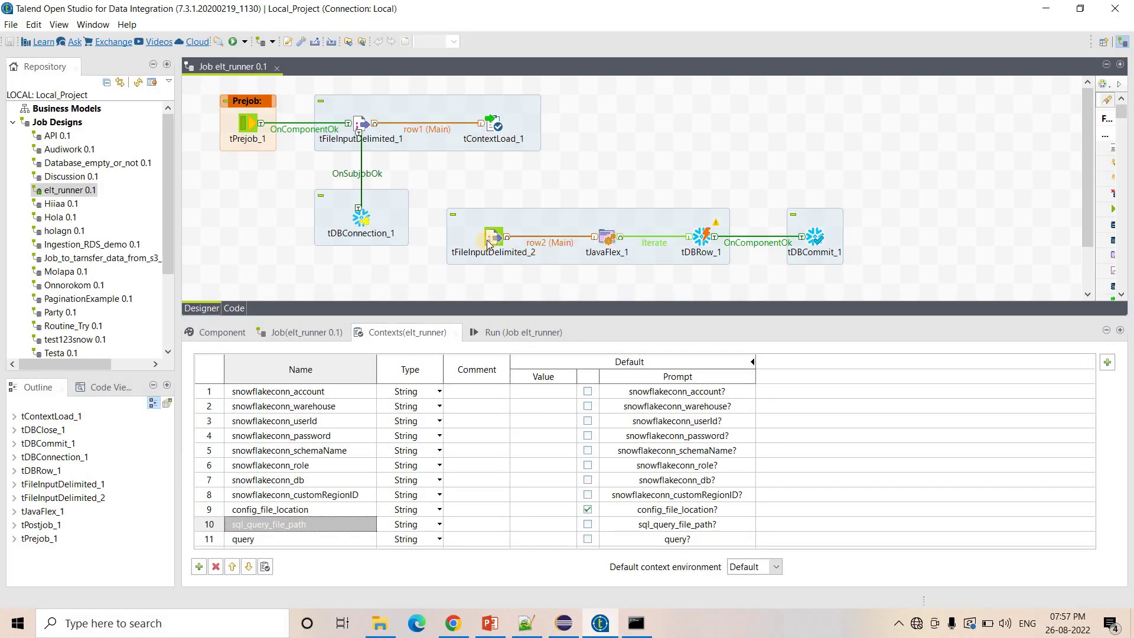
click(491, 237)
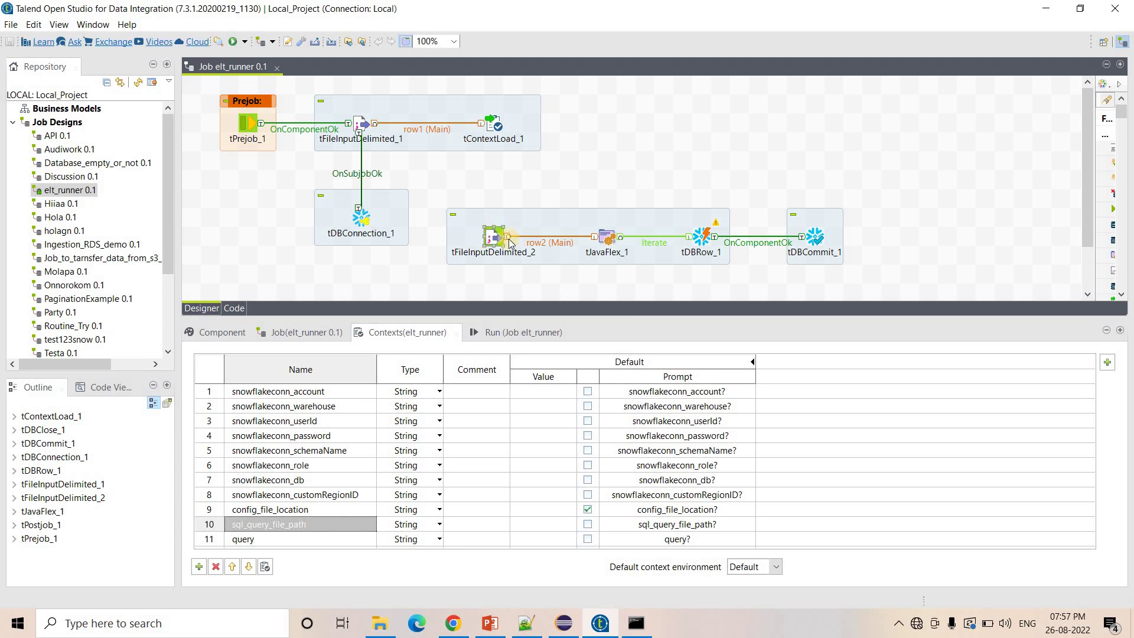
double_click(499, 241)
drag(476, 430, 350, 431)
click(472, 430)
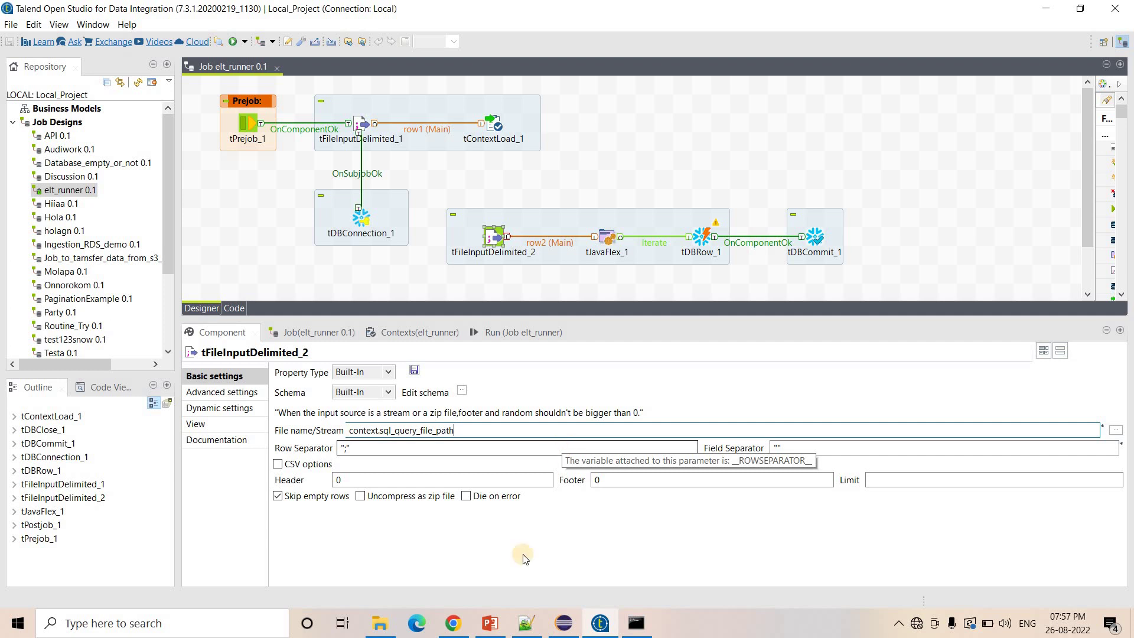
click(526, 623)
click(489, 626)
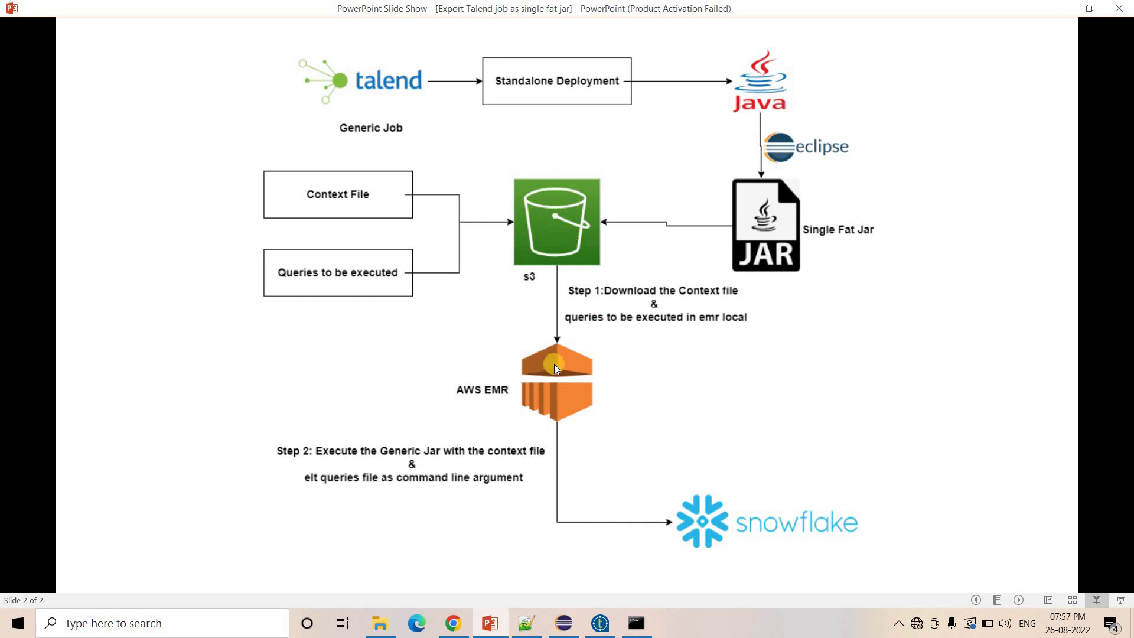
Step: Switch to the bash script in Notepad++ and change its echo message to "Script Execution Started!!"
click(526, 623)
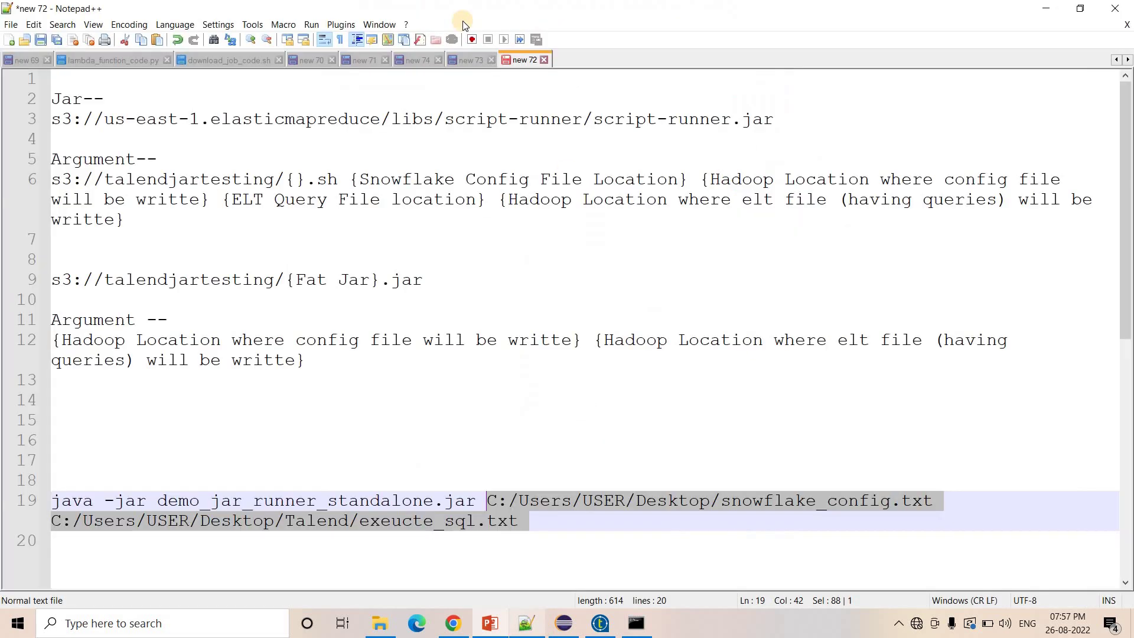
click(463, 65)
key(ctrl+End)
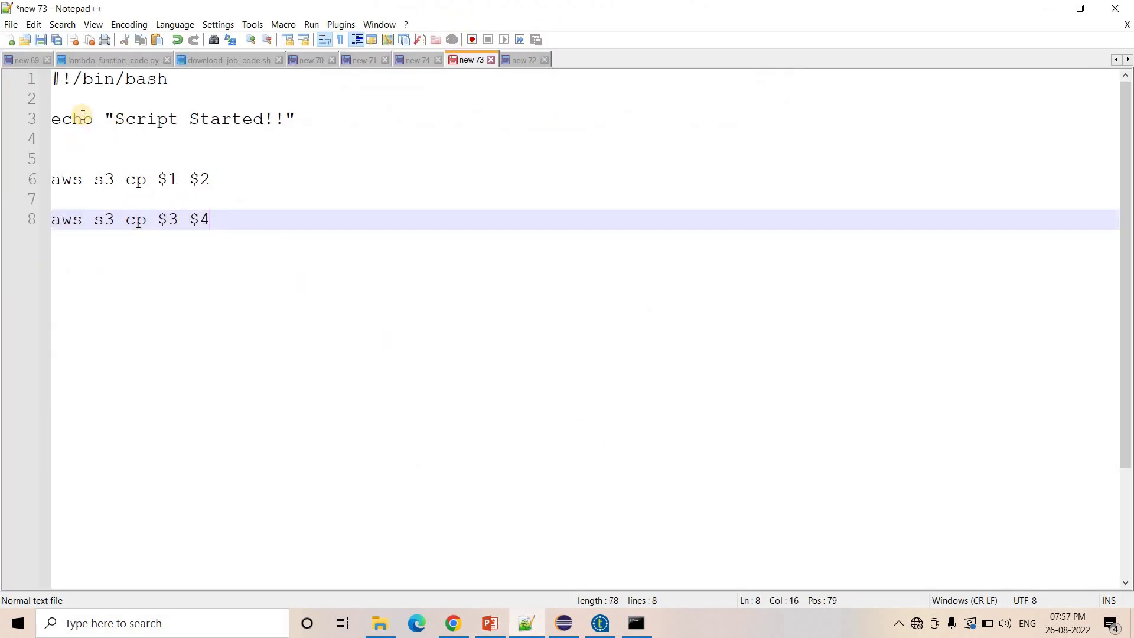
drag(177, 79, 52, 79)
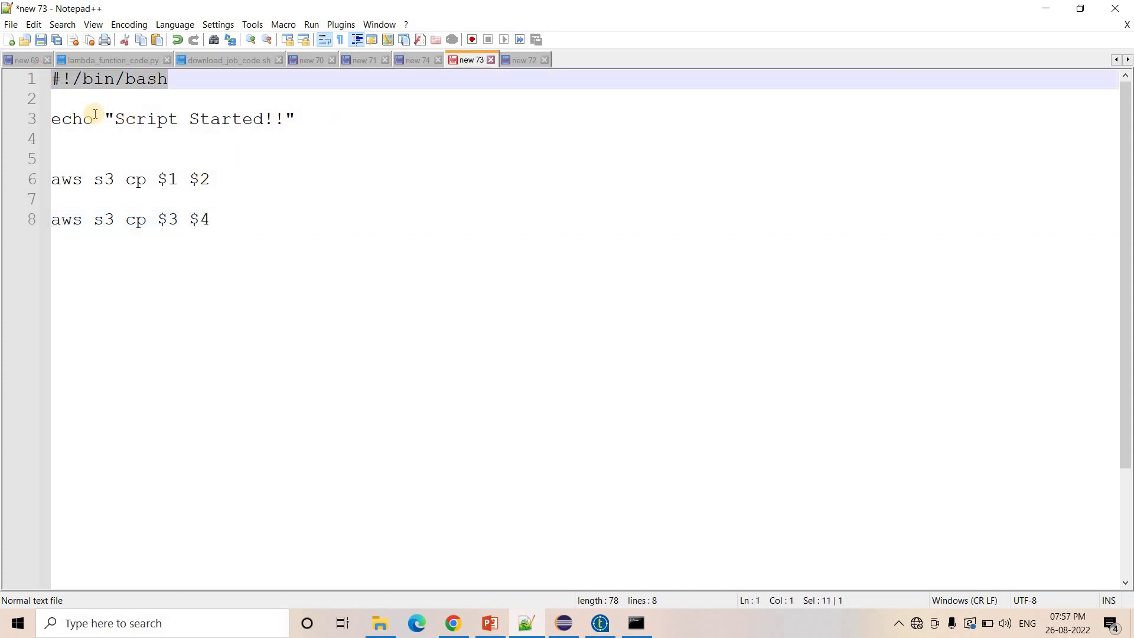
drag(98, 120, 212, 149)
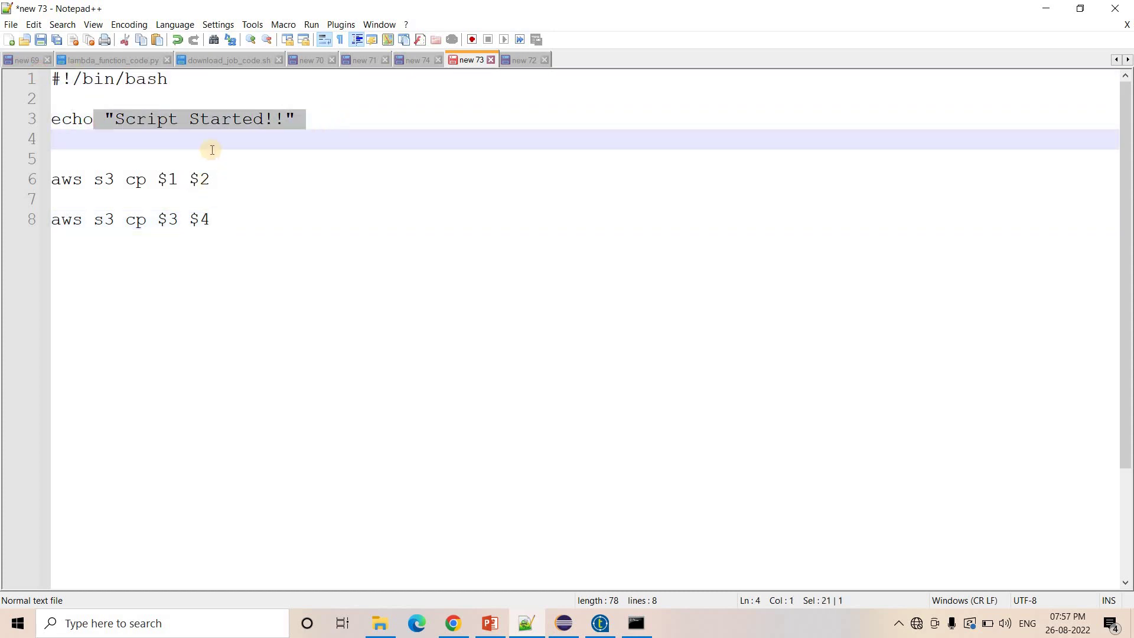
click(192, 107)
click(193, 119)
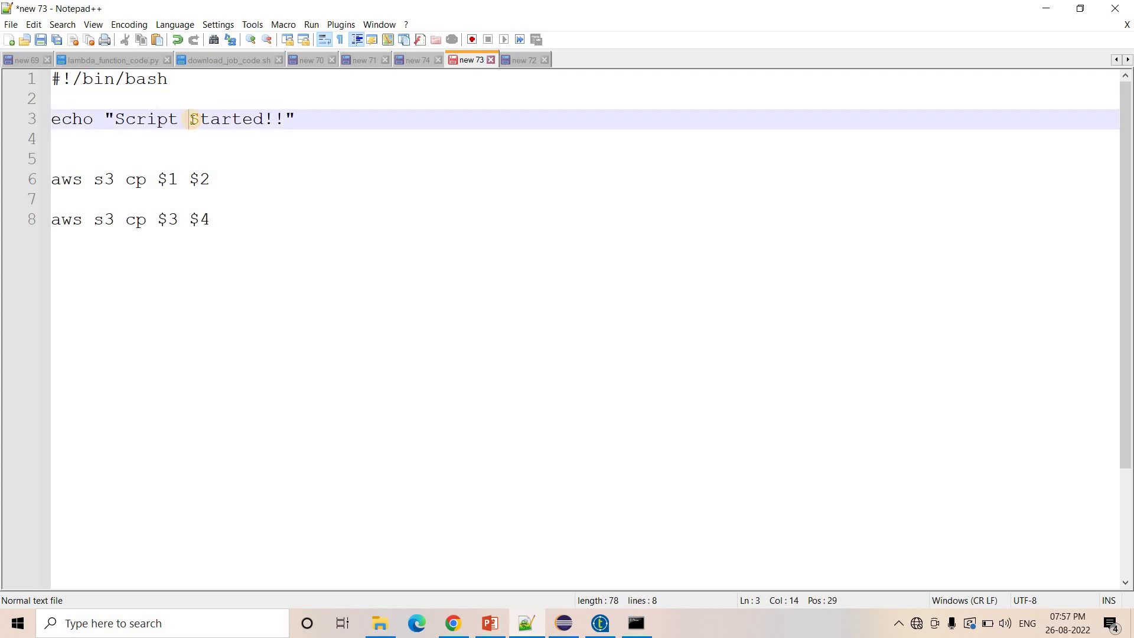
text(Execution)
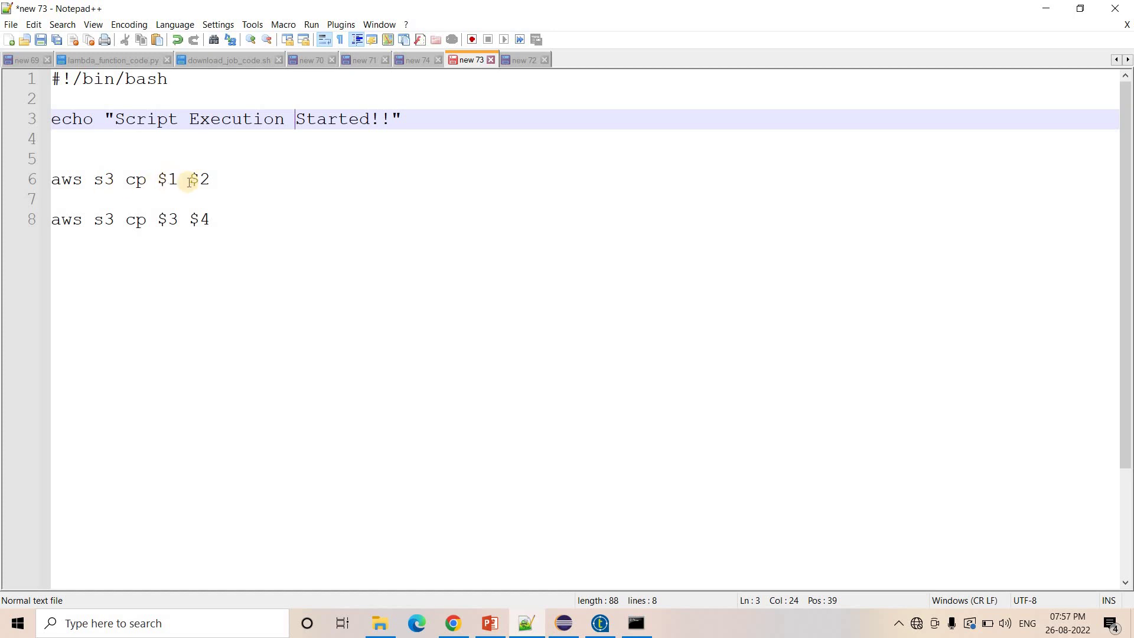
Step: Review the $1 to $4 arguments of the two aws s3 cp commands and convert the script's line endings to Unix (LF)
mouse_move(178, 176)
mouse_down()
mouse_move(157, 178)
mouse_move(191, 176)
mouse_move(173, 181)
mouse_up()
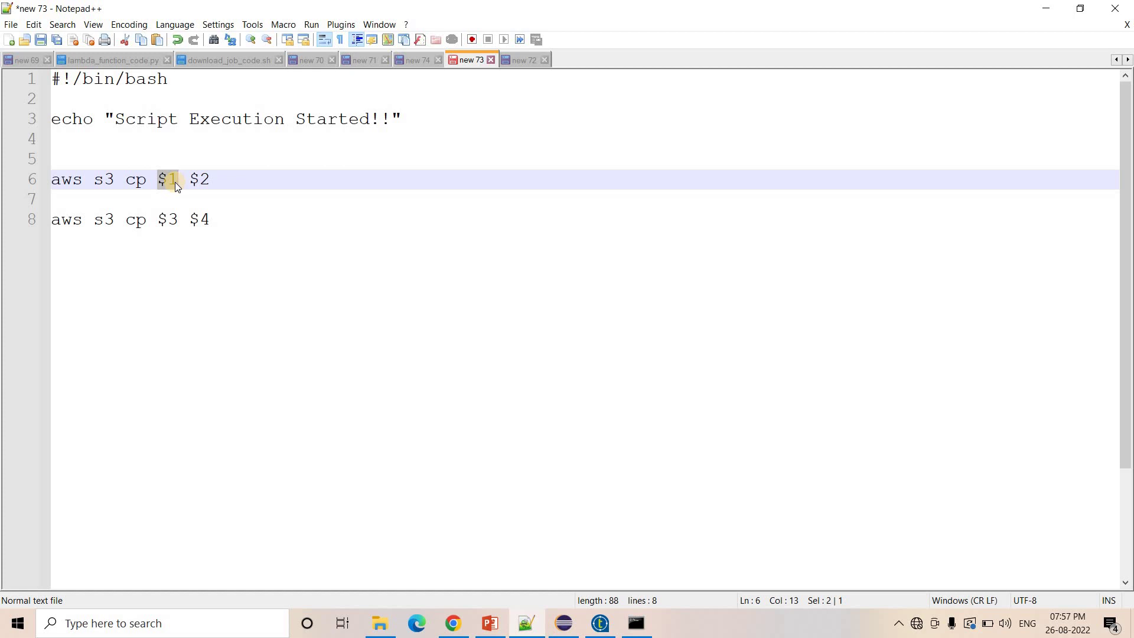
drag(190, 178, 217, 181)
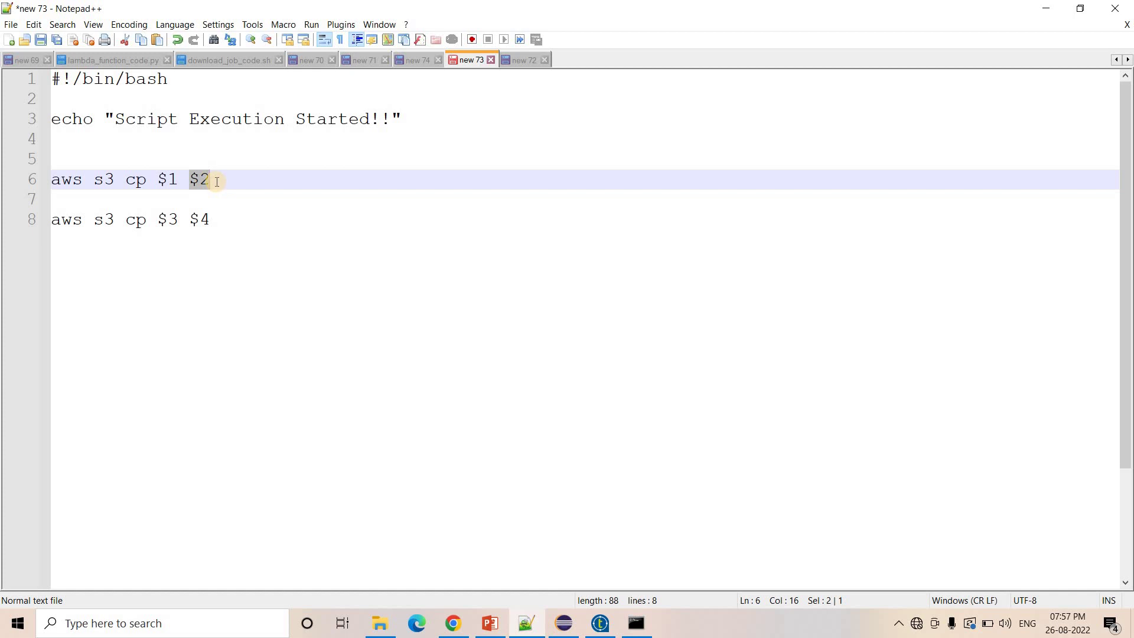
drag(159, 219, 185, 225)
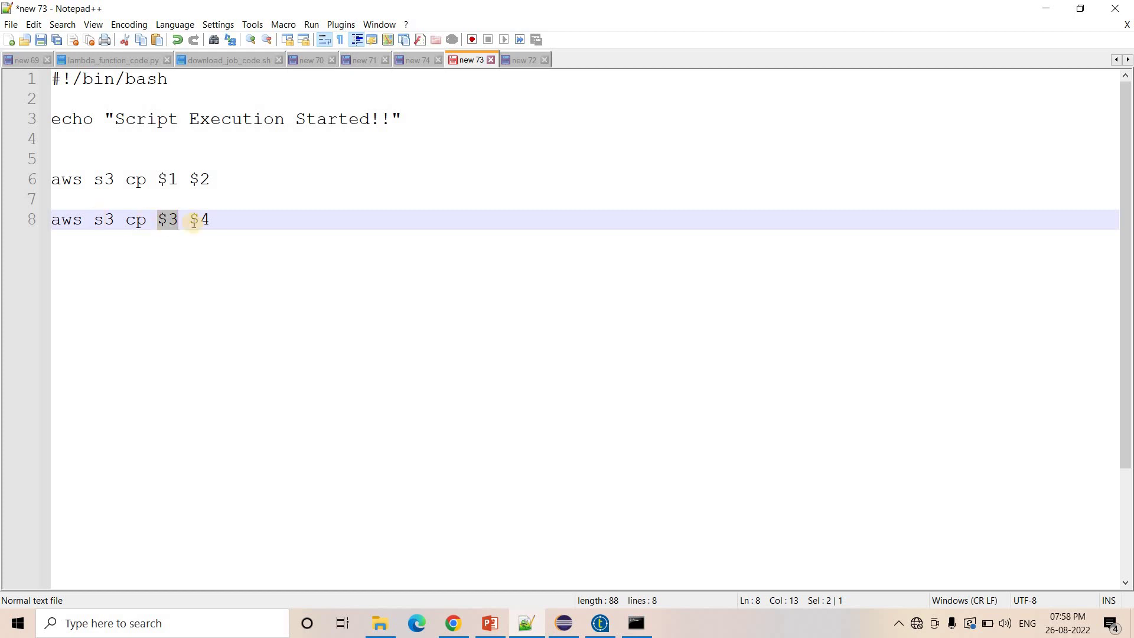
drag(190, 220, 209, 221)
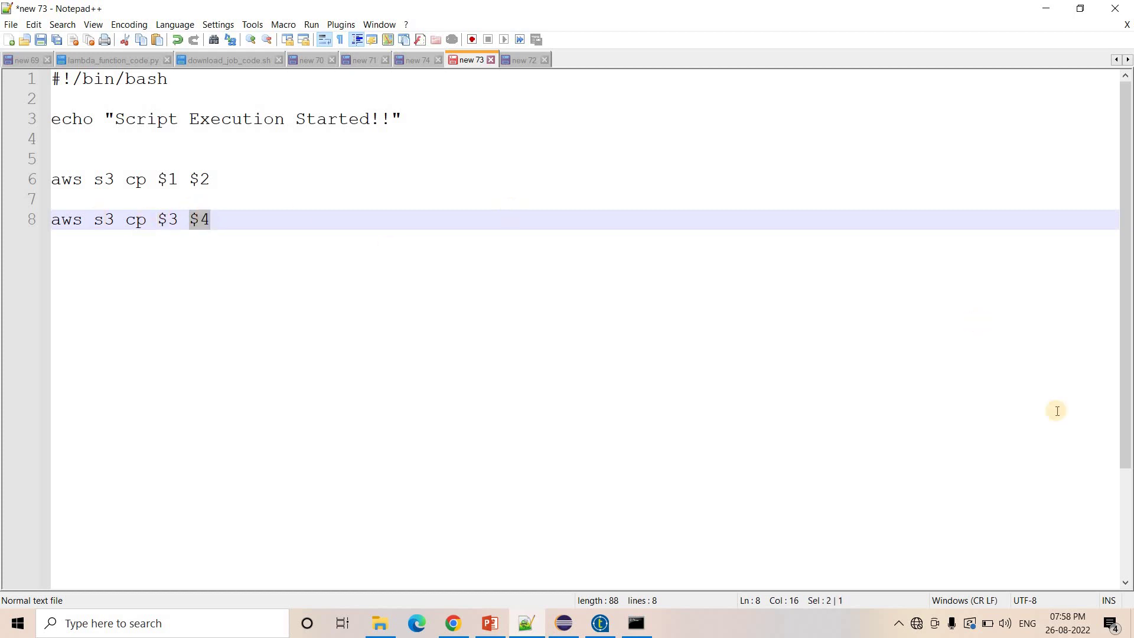
key(Up)
right_click(974, 599)
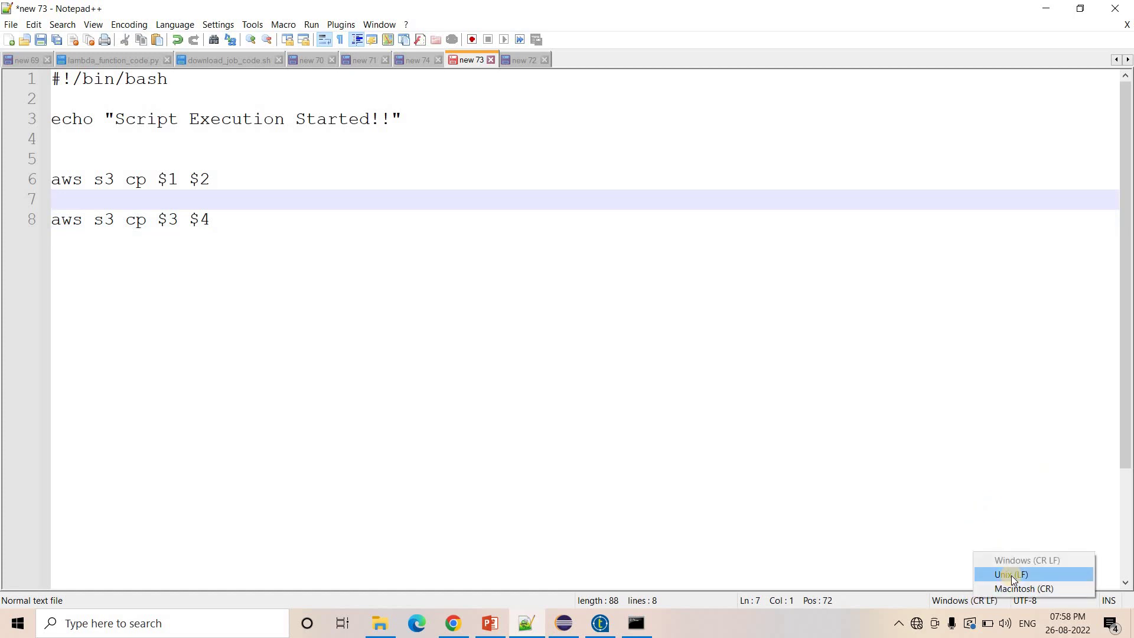
click(1011, 575)
click(487, 263)
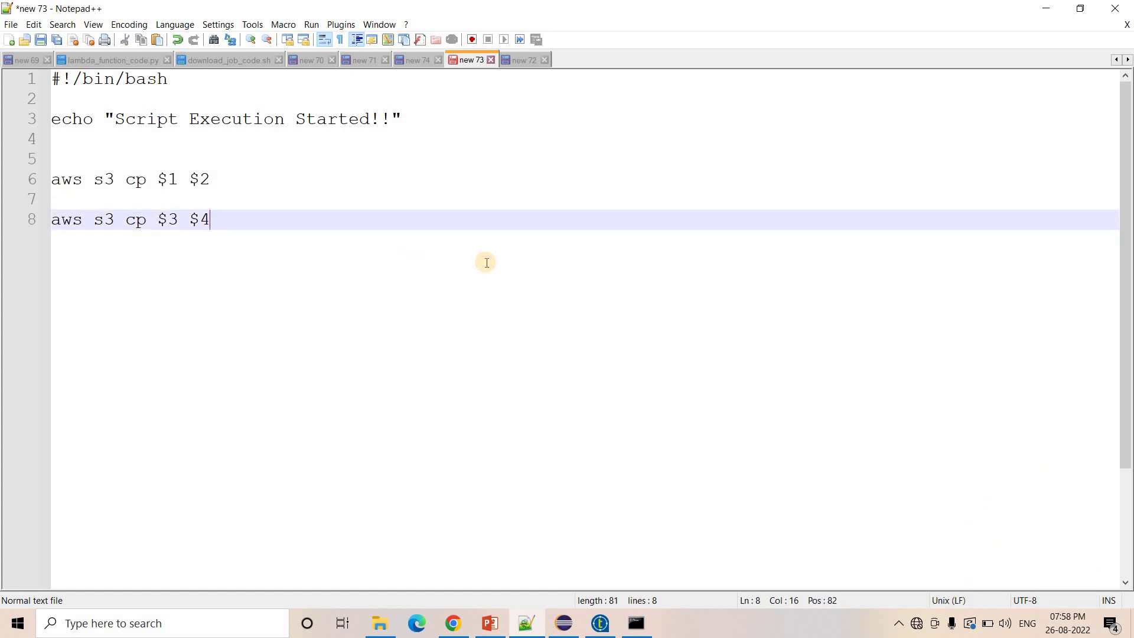
Step: Save the bash script as s3_downloader.sh in the Desktop > Talend > Fat_jar_demo_yt folder
key(ctrl+s)
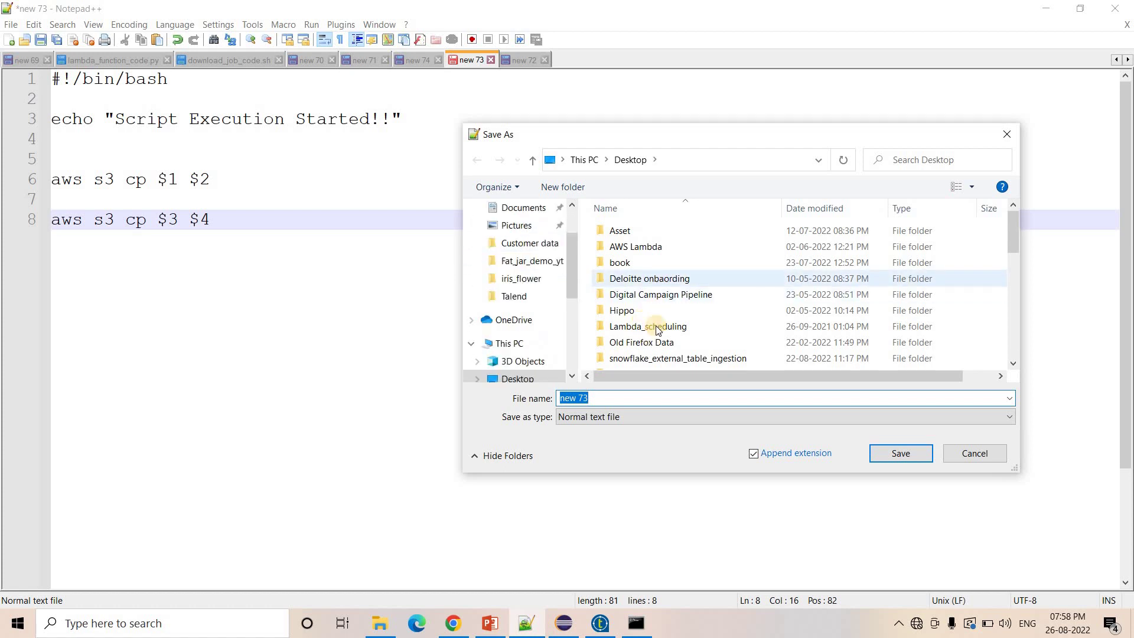
scroll(660, 340, down, 3)
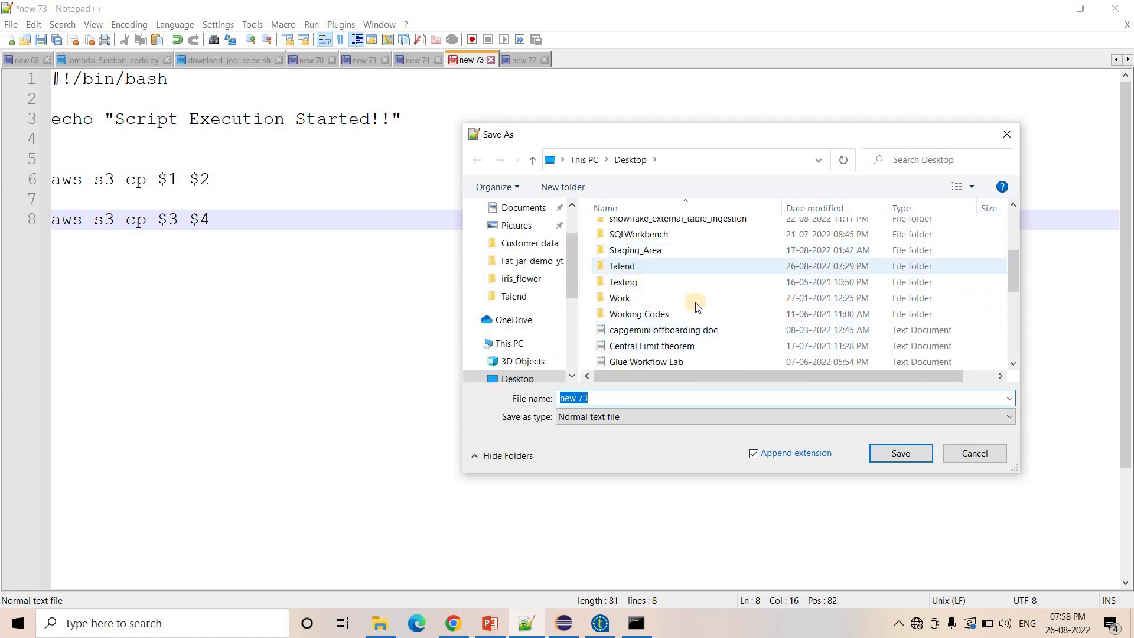
scroll(690, 304, up, 1)
double_click(649, 313)
double_click(650, 314)
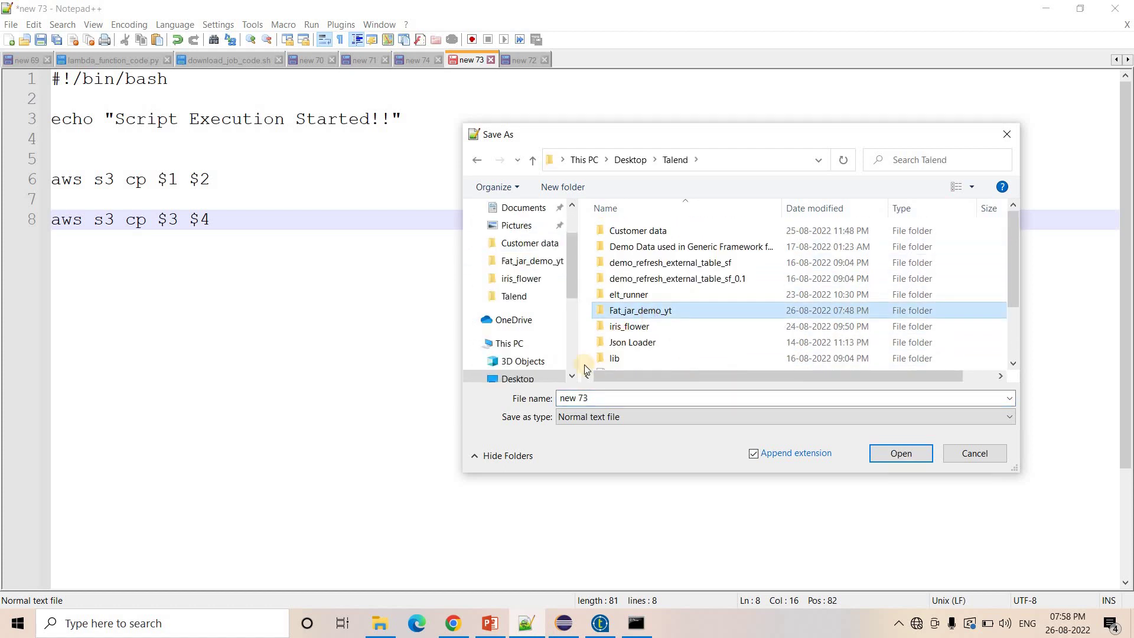
key(BackSpace)
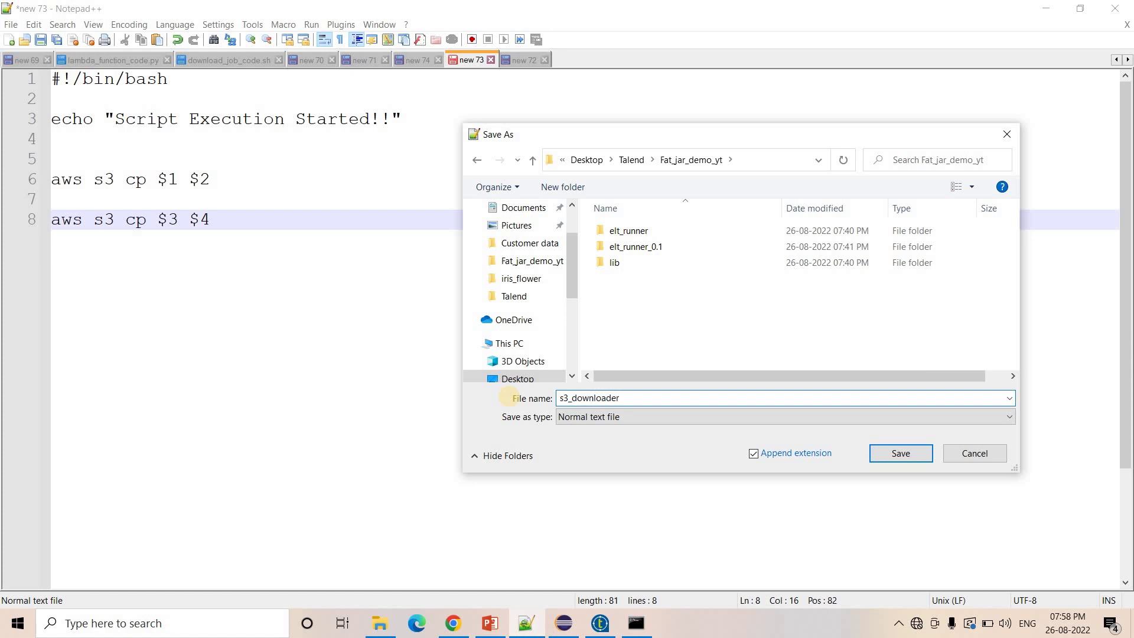
text(s3_downloader.sh)
click(925, 462)
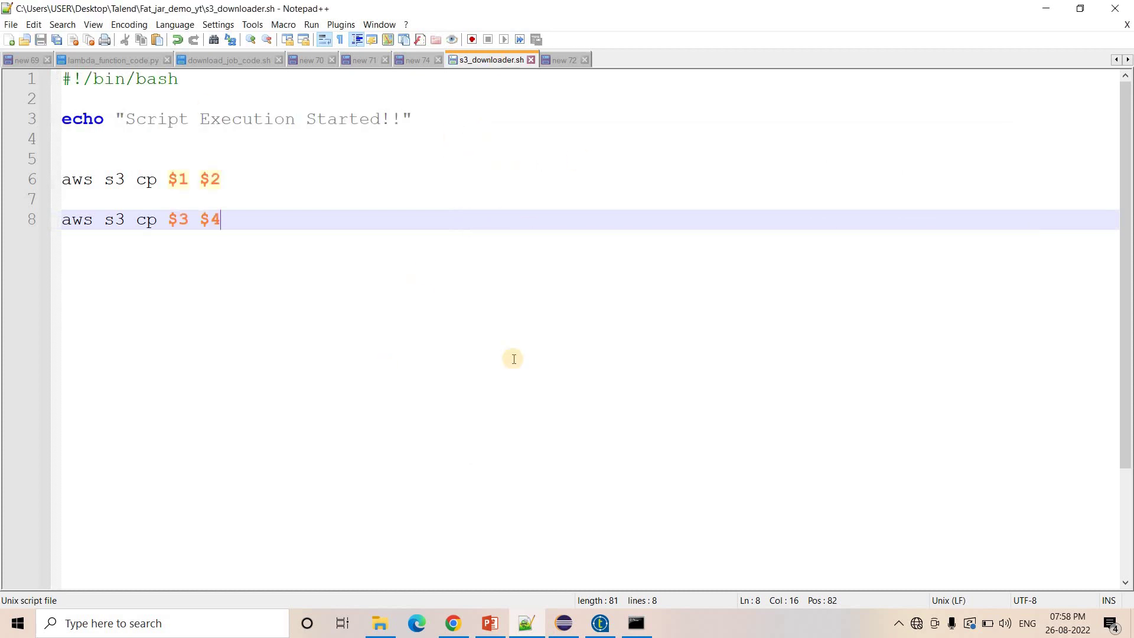
Step: Switch to Chrome and check the JAR upload progress in S3 and the demoytjar cluster's status in the refreshed EMR cluster list
click(453, 623)
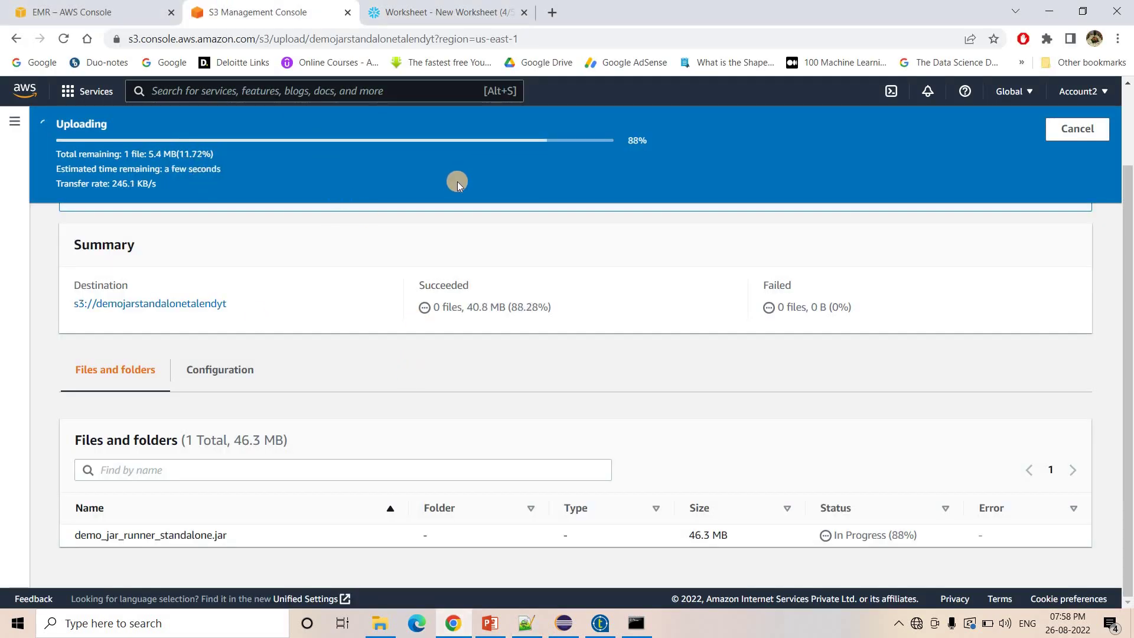
click(36, 7)
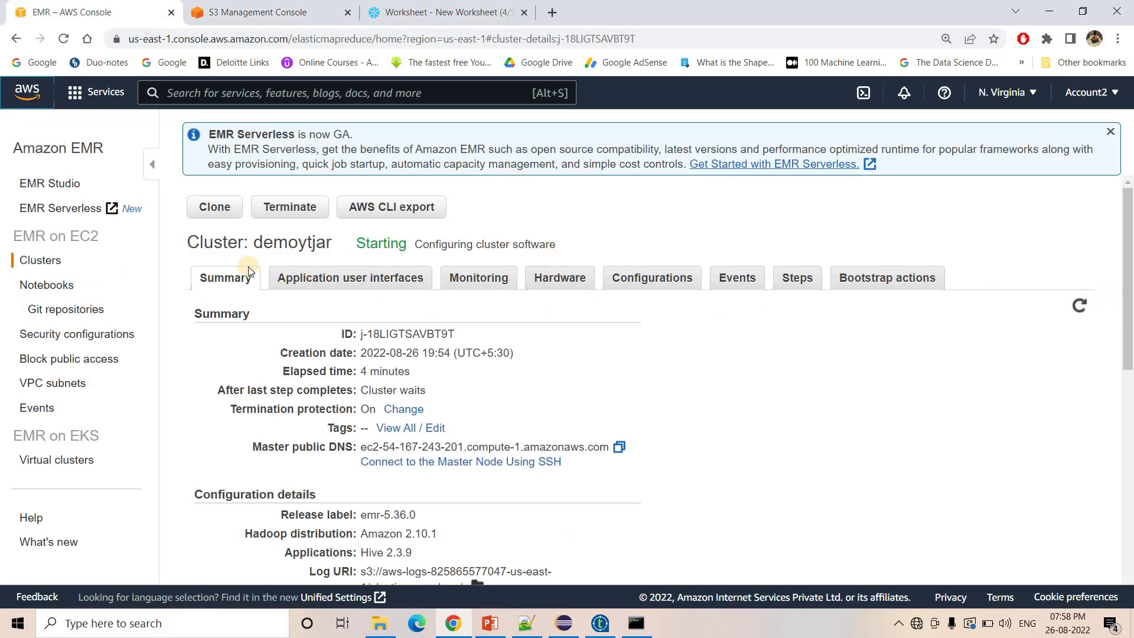
click(41, 261)
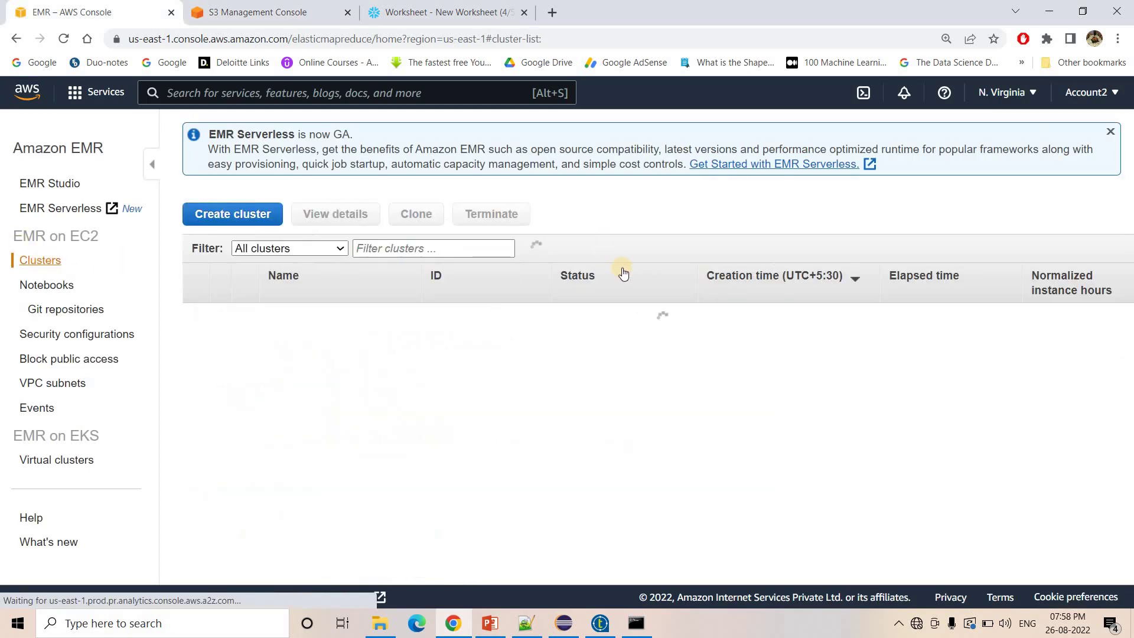
click(652, 249)
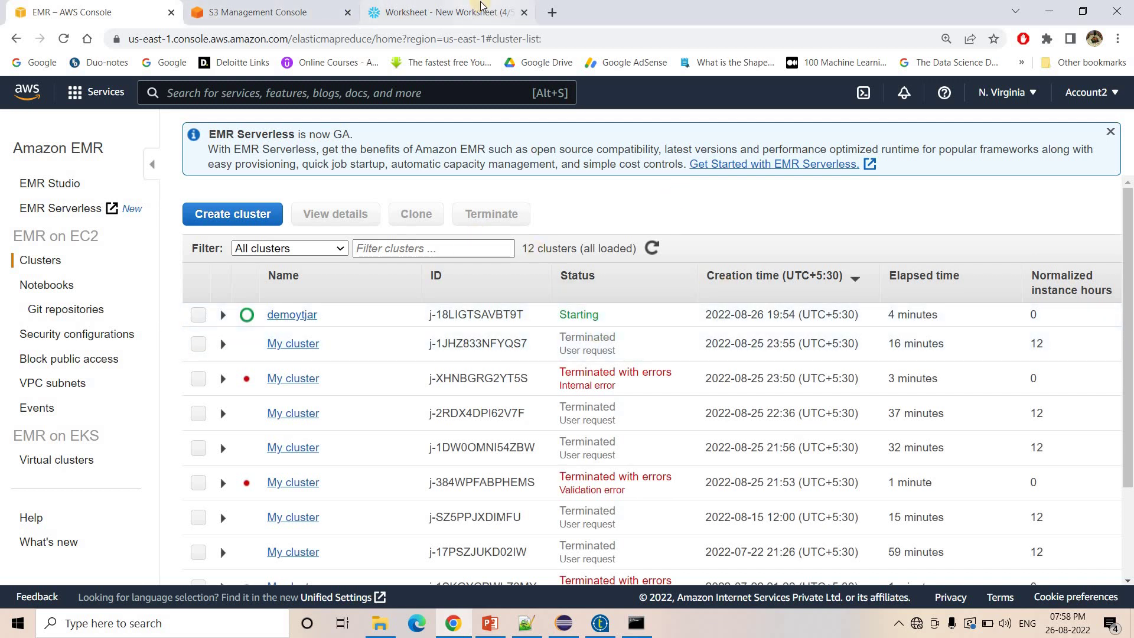
Step: Upload s3_downloader.sh to the demojarstandalonetalendyt S3 bucket and return to the bucket's object list
click(273, 9)
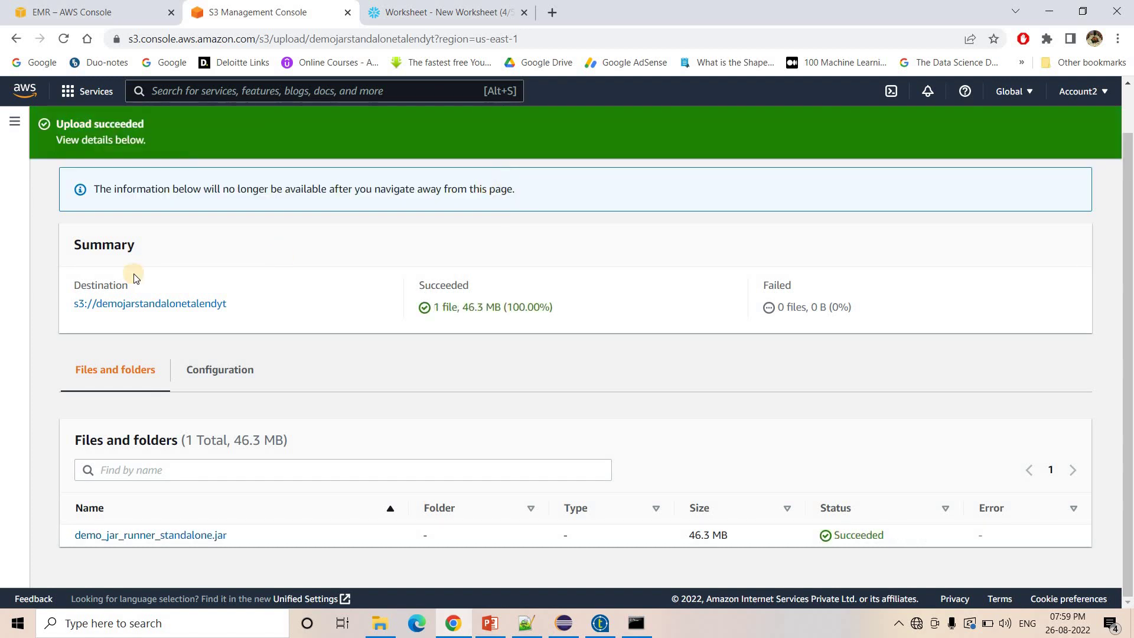
click(182, 304)
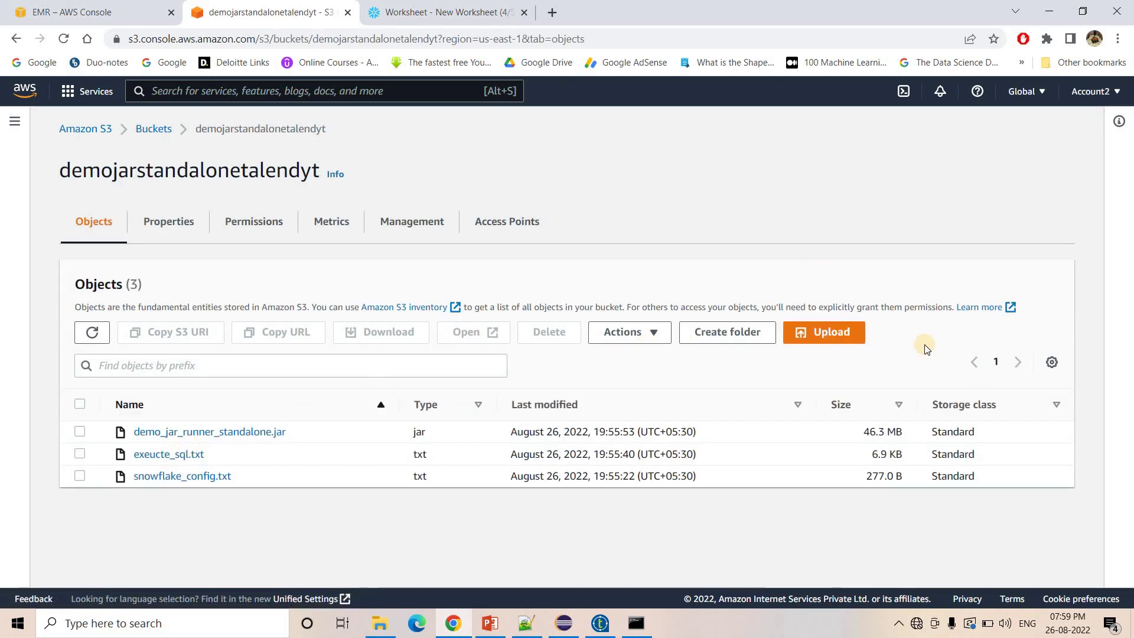
click(827, 332)
click(540, 319)
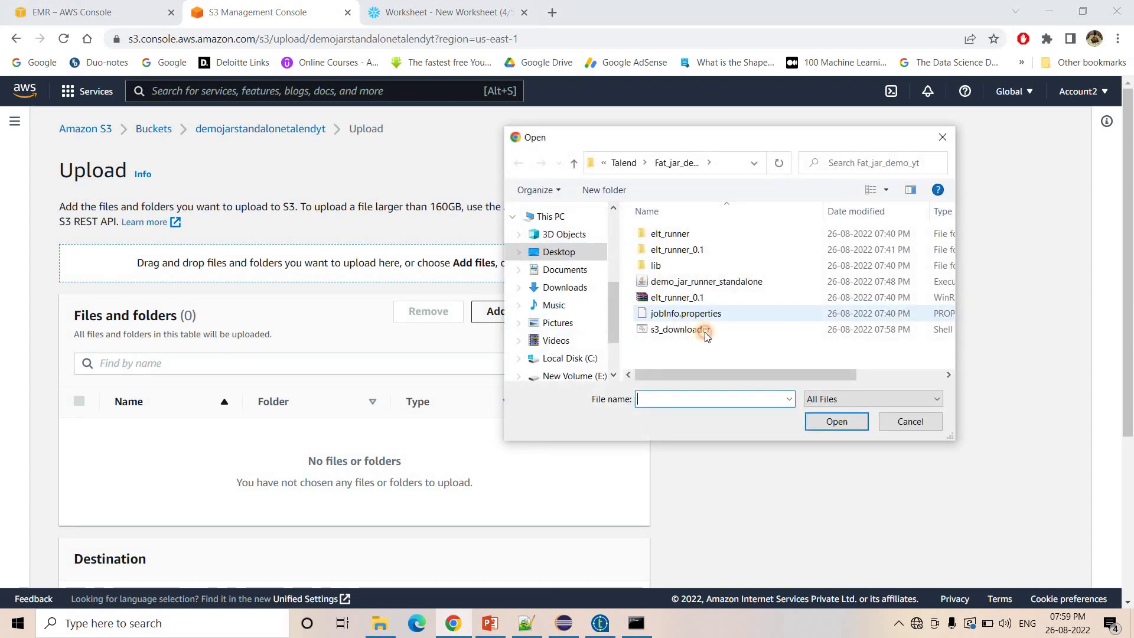
click(680, 329)
click(837, 421)
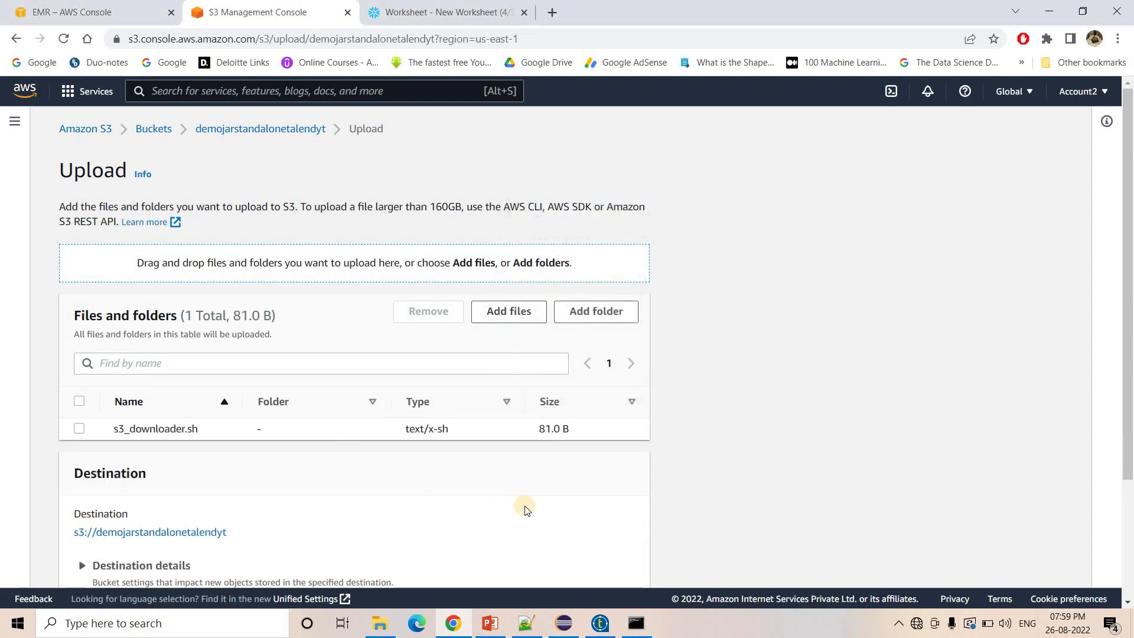
scroll(567, 531, down, 3)
click(619, 566)
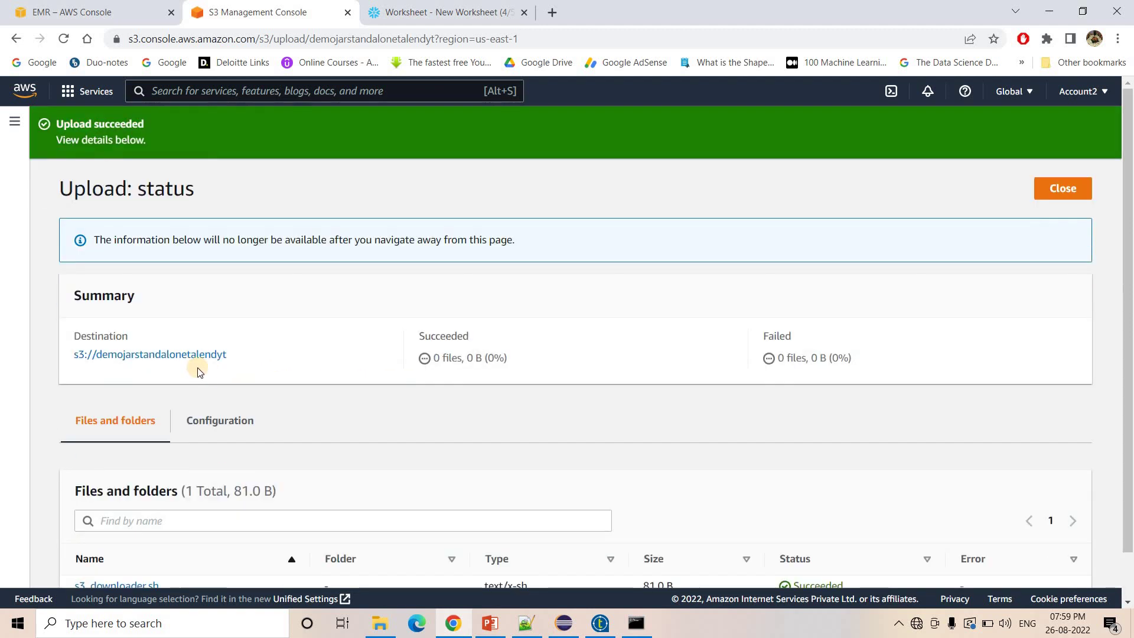
click(200, 356)
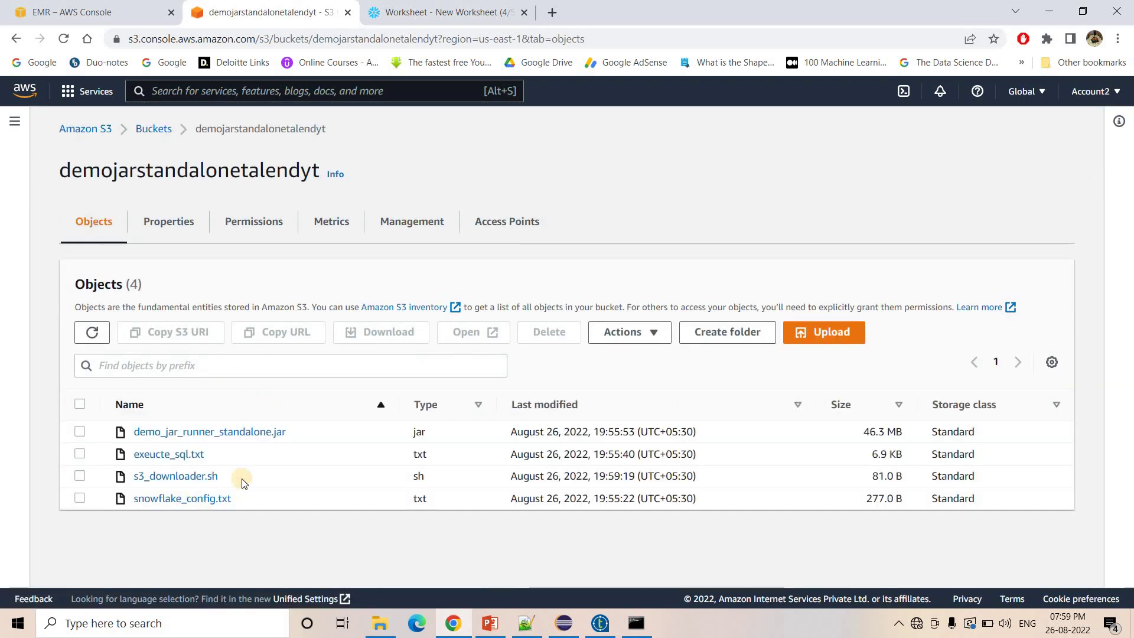
Step: Switch to Notepad++ and review the s3_downloader.sh script and the script-runner.jar path in the new 72 notes
click(525, 615)
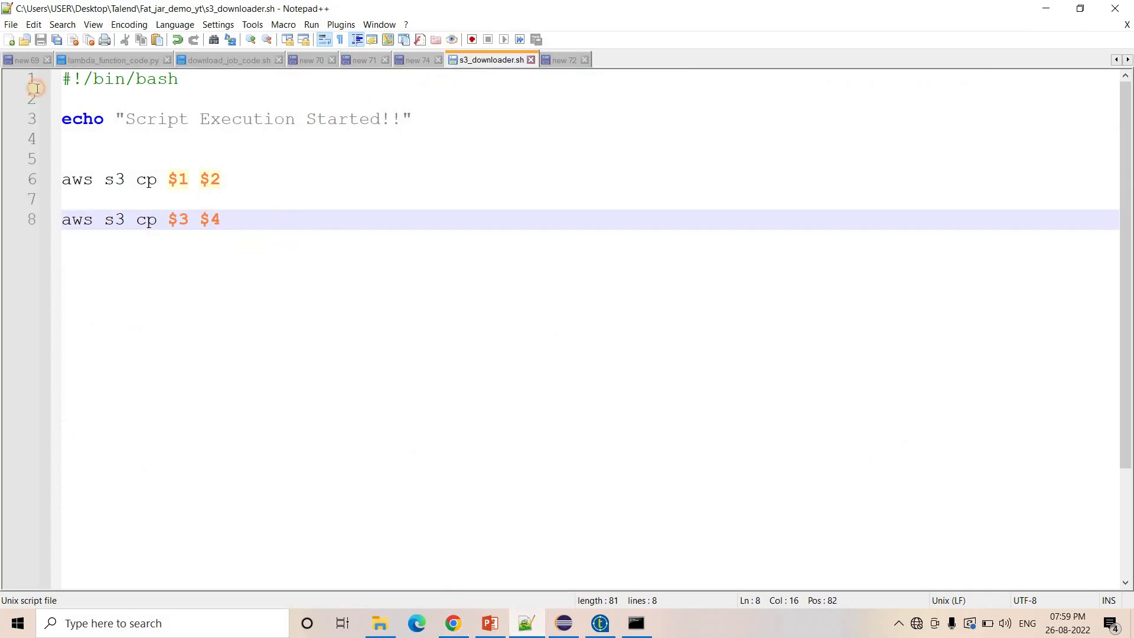
key(ctrl+a)
click(270, 213)
click(575, 59)
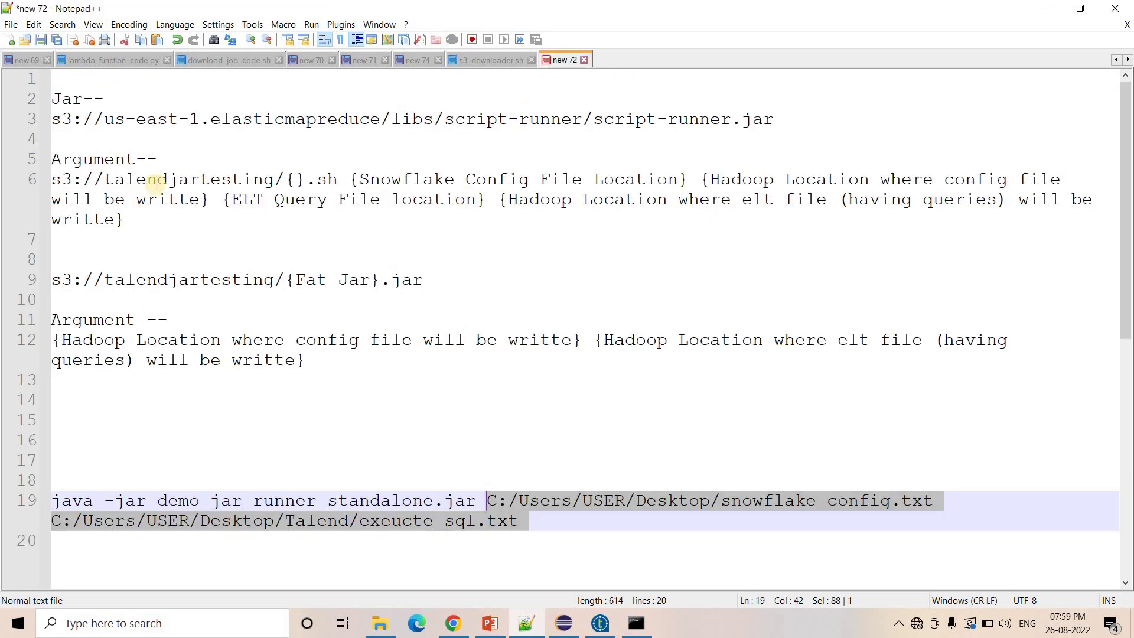
click(473, 146)
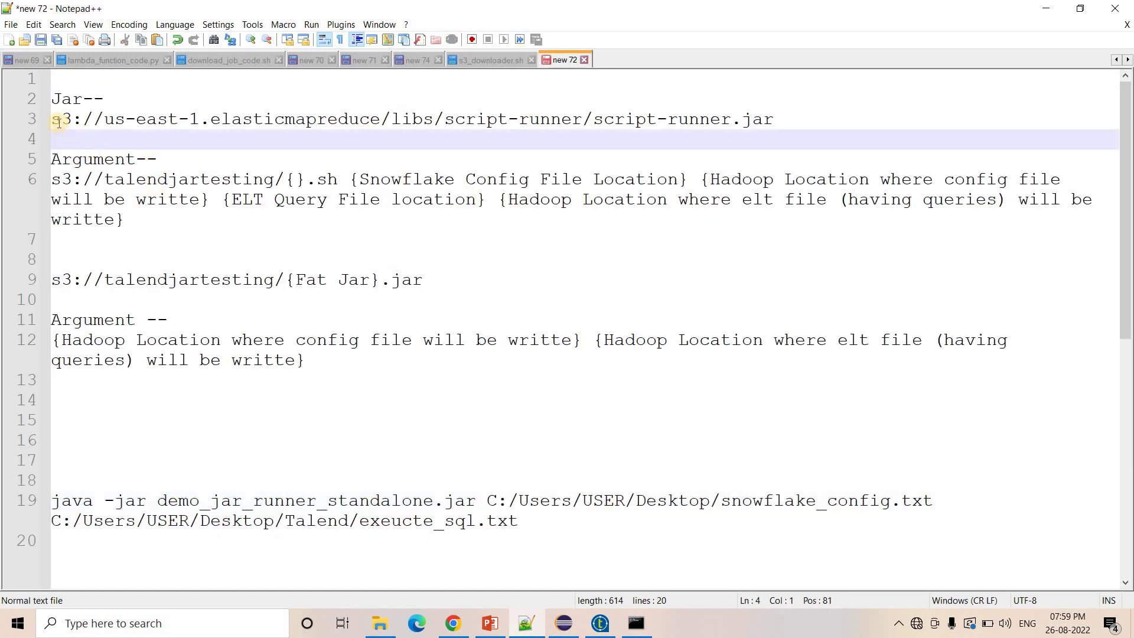
drag(52, 119, 776, 122)
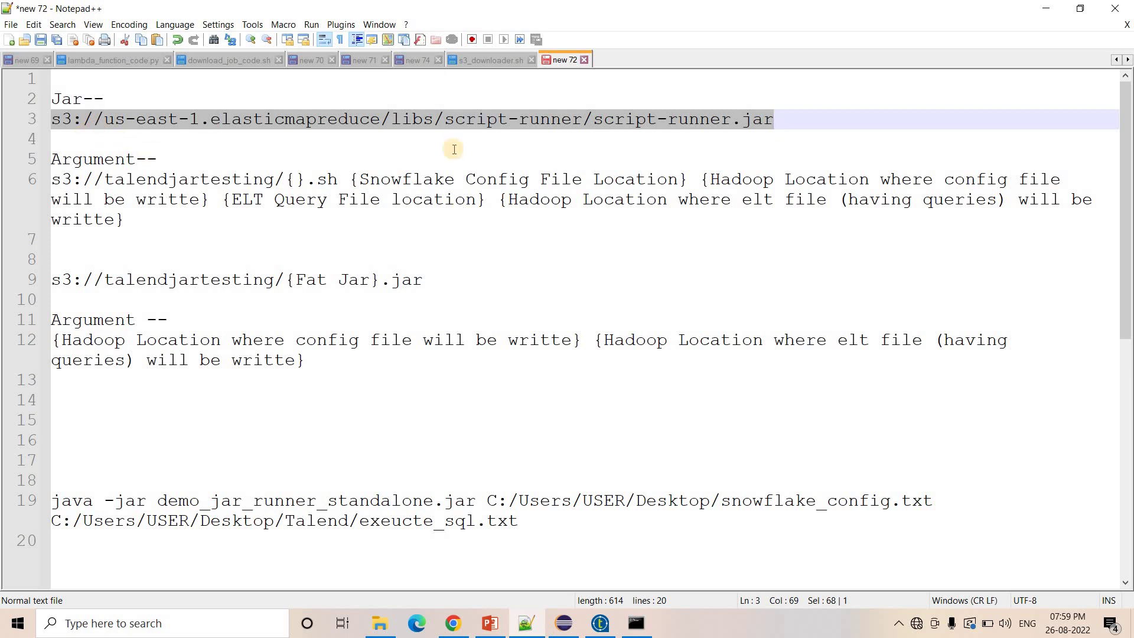
click(733, 137)
drag(786, 118, 200, 119)
click(141, 120)
Step: Compare the EMR console's region code with the region part of the script-runner.jar path in the Notepad++ notes
click(453, 623)
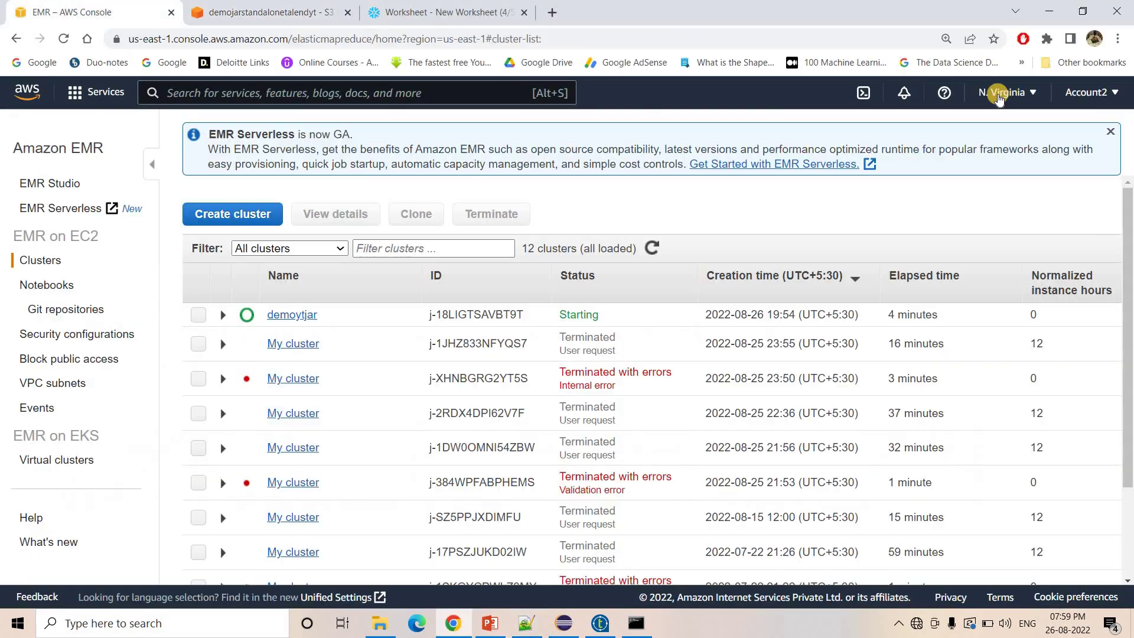
click(1002, 94)
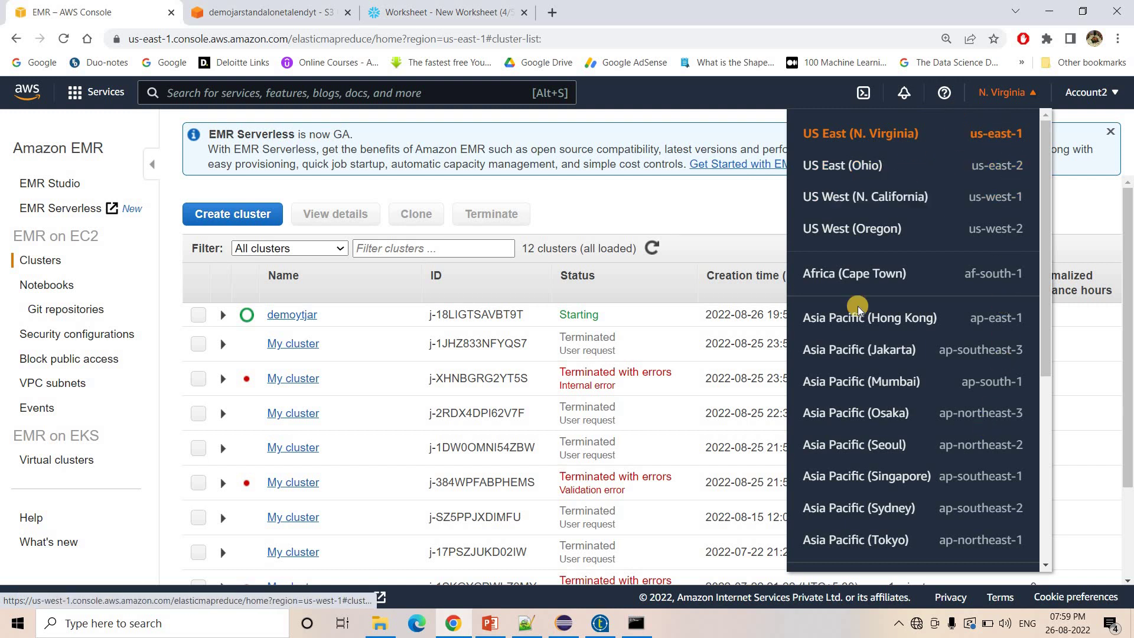
click(622, 216)
key(alt+Tab)
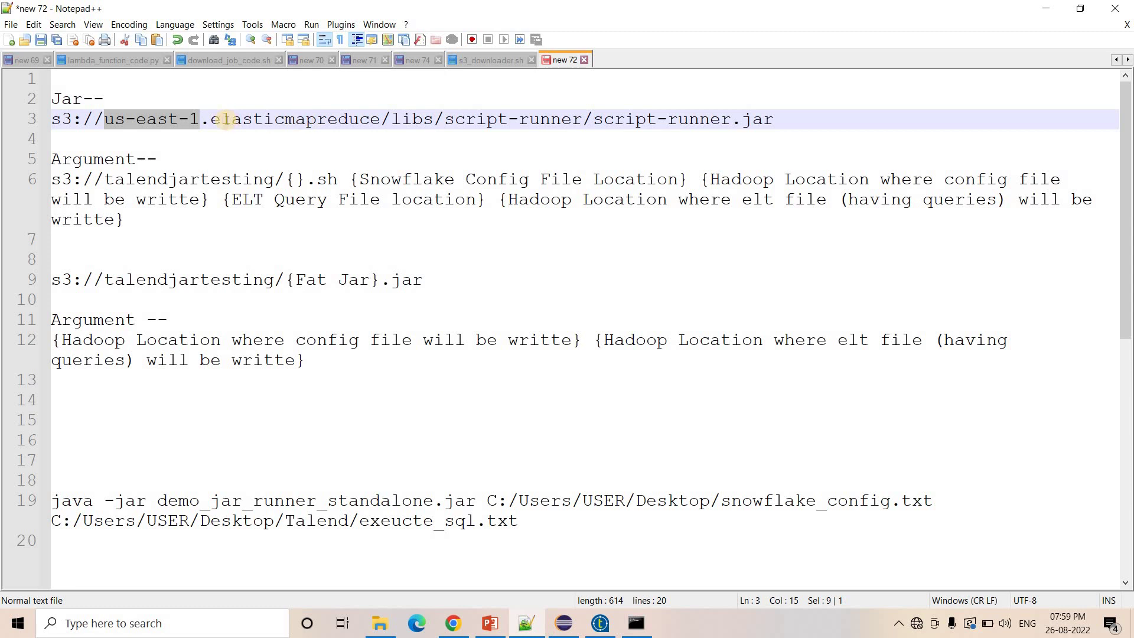
click(306, 119)
drag(210, 119, 805, 112)
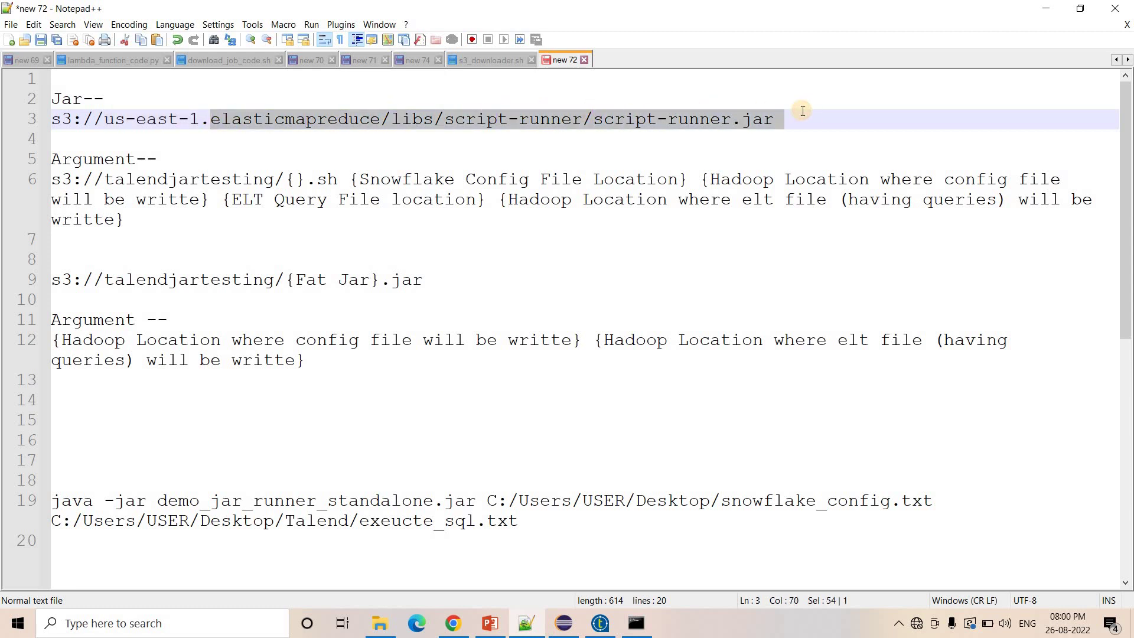
click(769, 117)
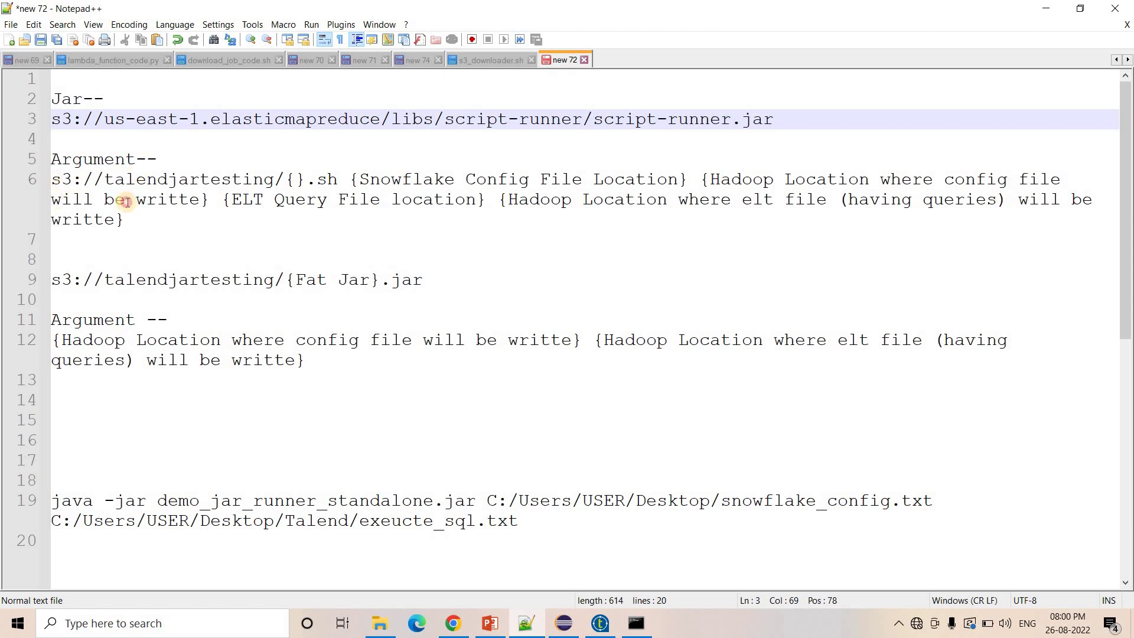
Step: Review the script argument line in the notes against the $1 to $4 parameters in s3_downloader.sh
triple_click(186, 221)
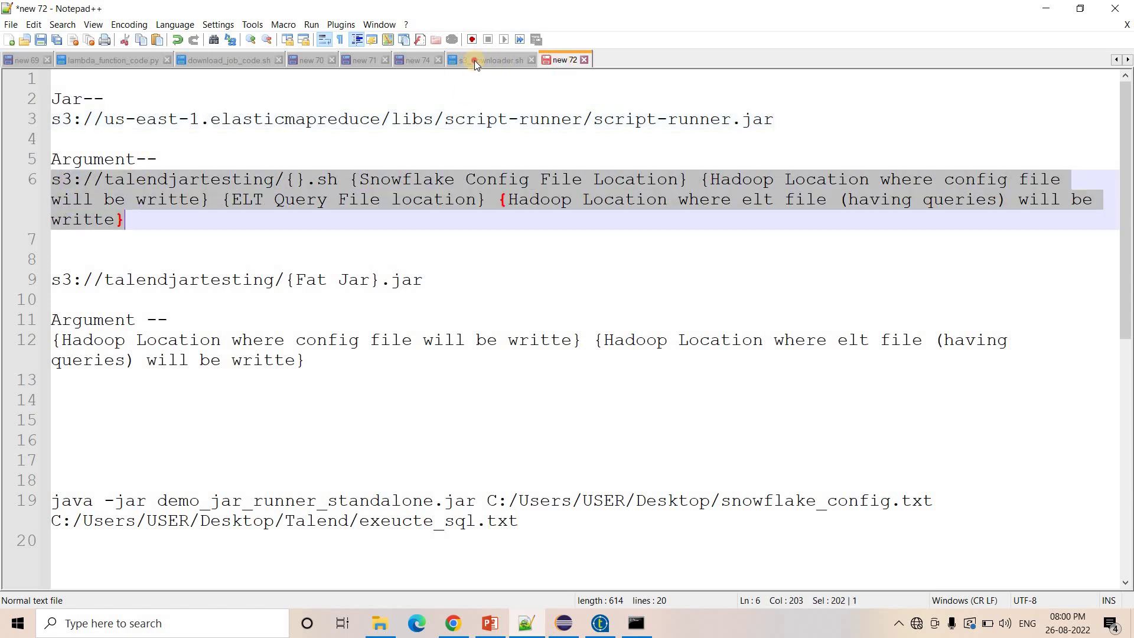
click(473, 60)
drag(274, 220, 62, 199)
drag(25, 74, 25, 76)
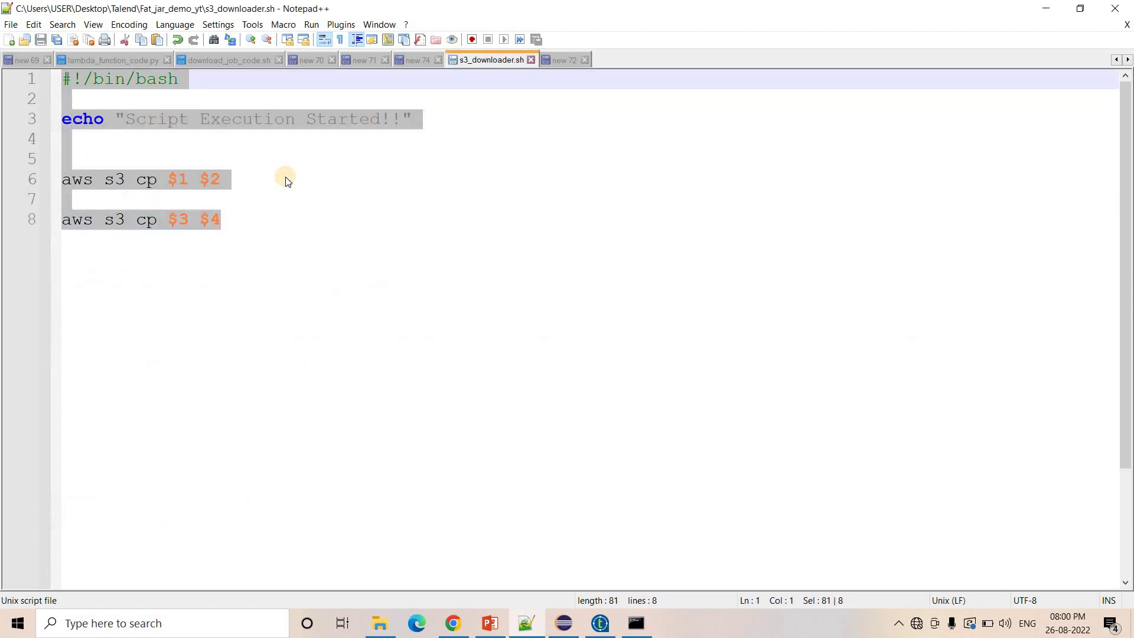
click(299, 192)
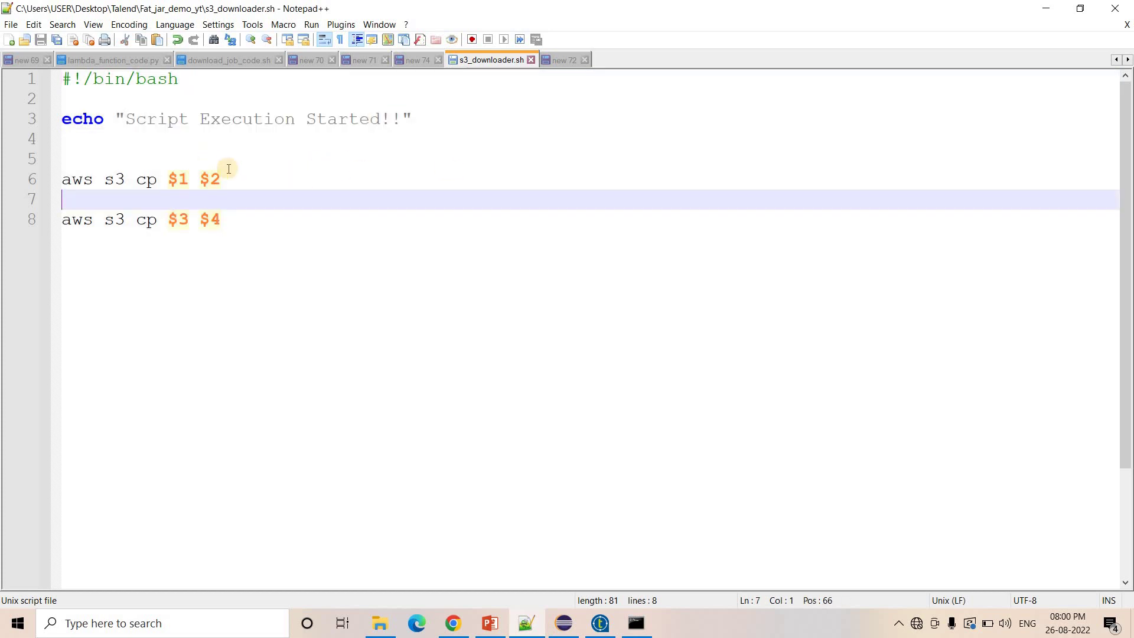
click(261, 211)
key(ctrl+a)
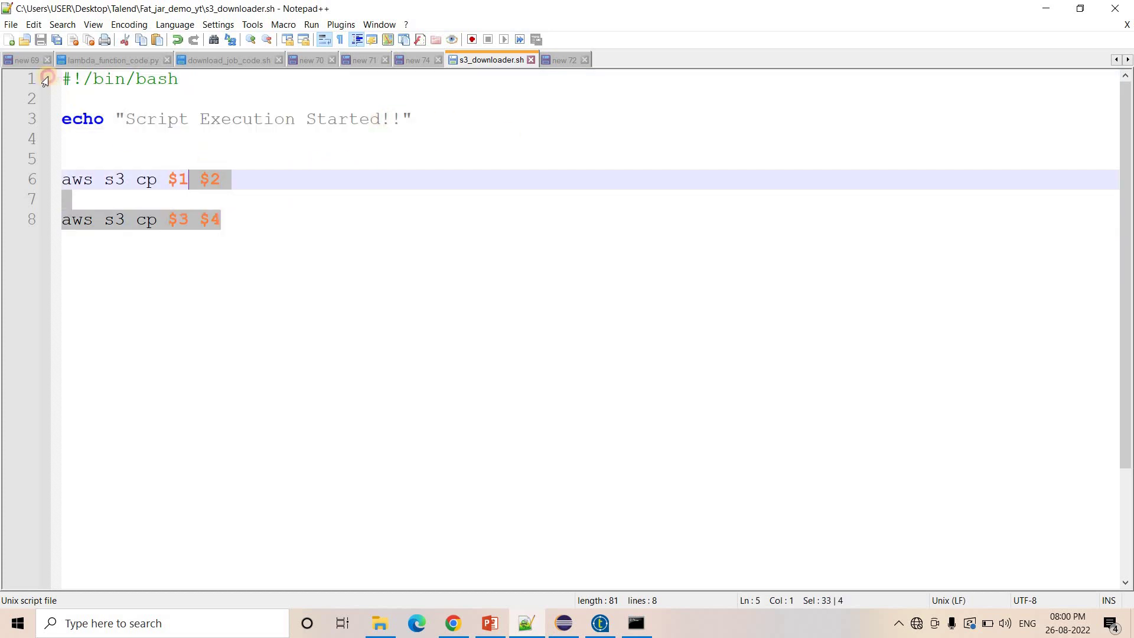
key(shift+Down)
key(shift+Down)
key(shift+Down)
key(shift+Down)
key(shift+Down)
key(shift+Down)
key(shift+Down)
key(End)
Step: Replace the .sh placeholder path in the new 72 argument line with the S3 URI s3://demojarstandalonetalendyt/s3_downloader.sh, copied from the S3 console
key(ctrl+Tab)
click(335, 179)
key(shift+Home)
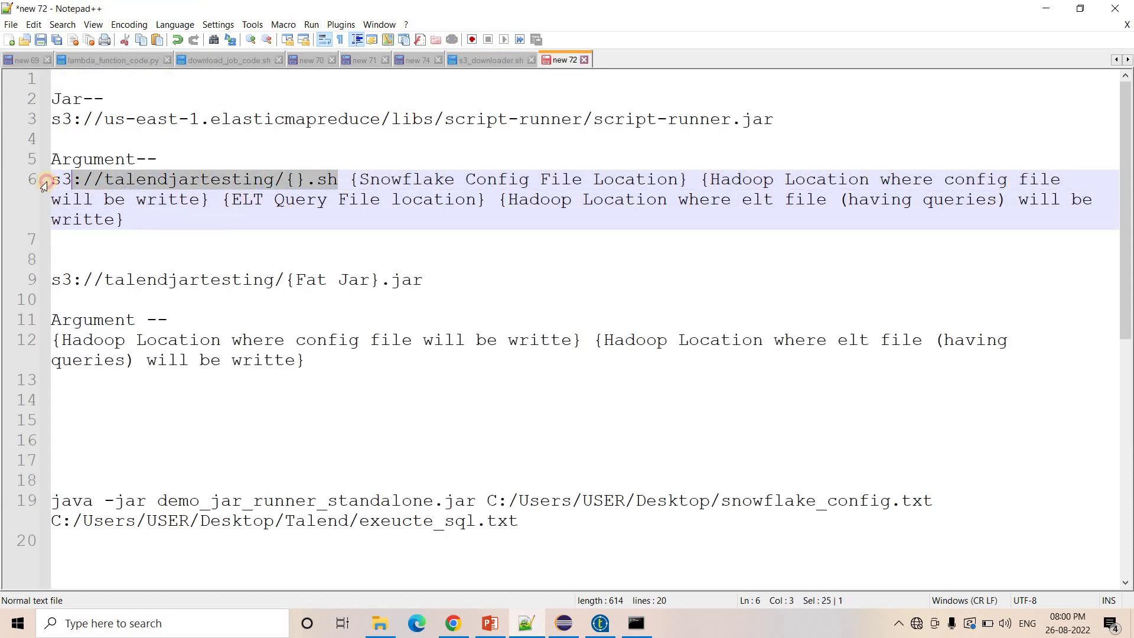
key(BackSpace)
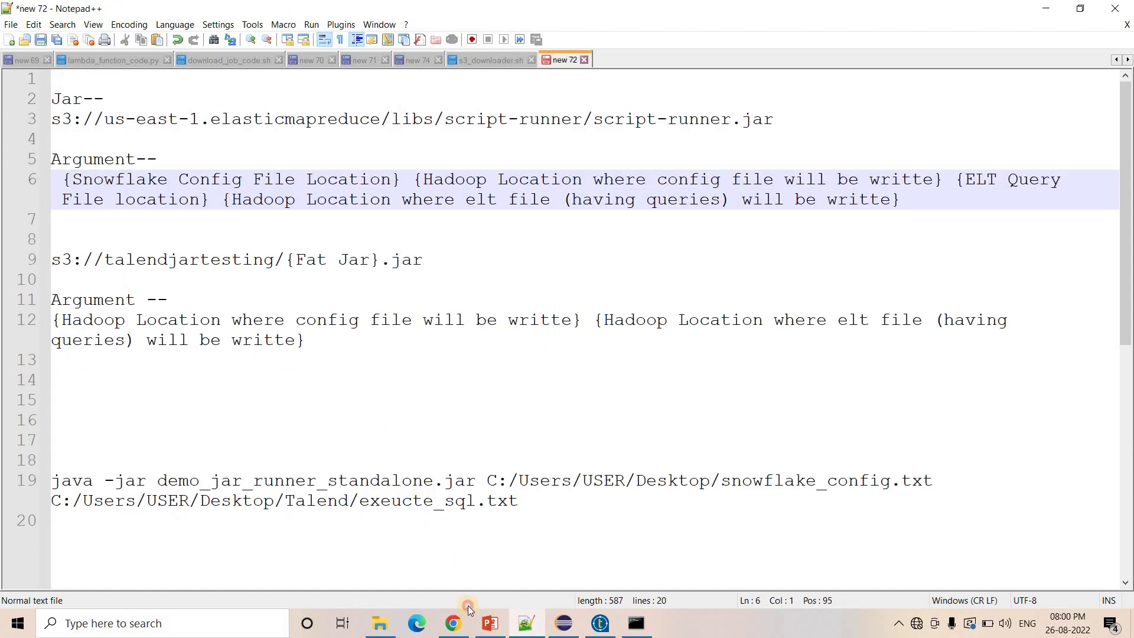
click(453, 623)
click(266, 12)
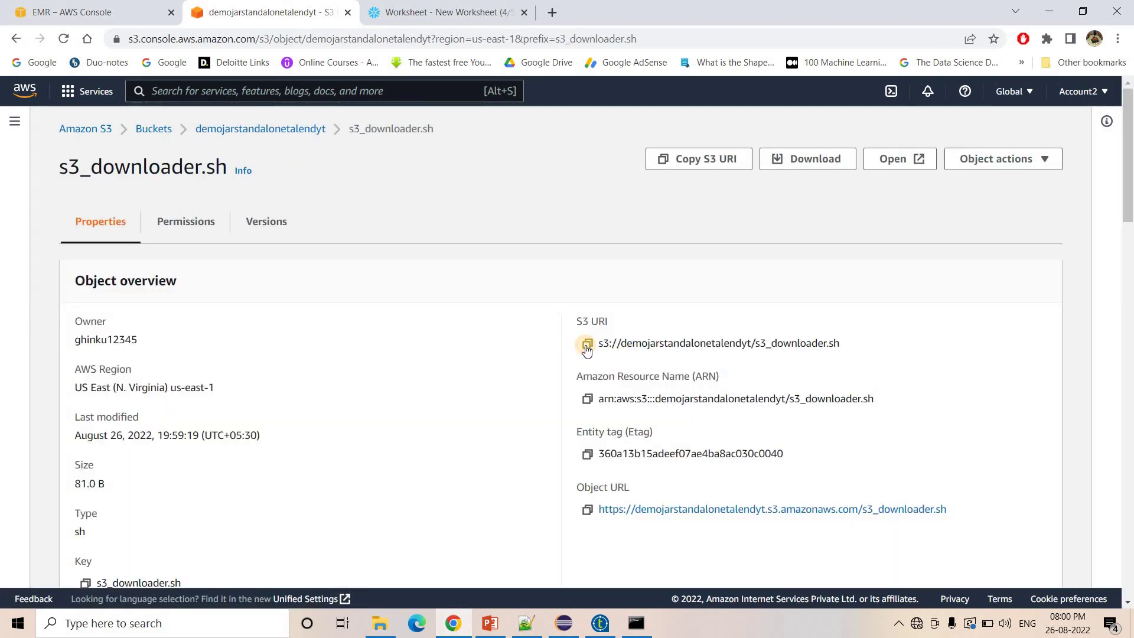
click(586, 344)
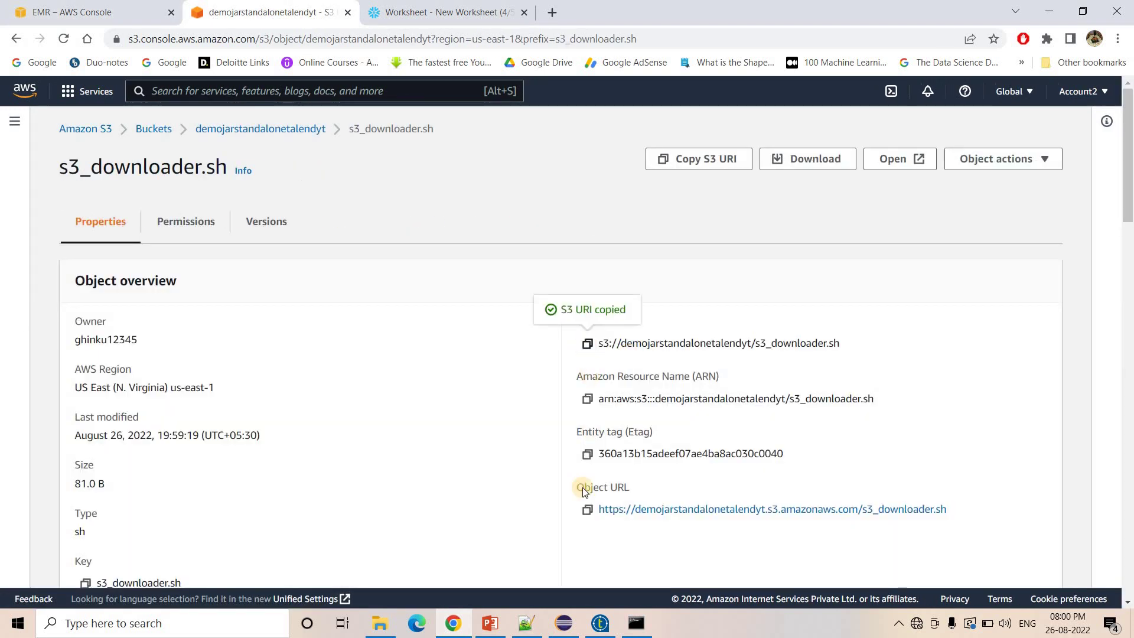
click(526, 623)
key(ctrl+v)
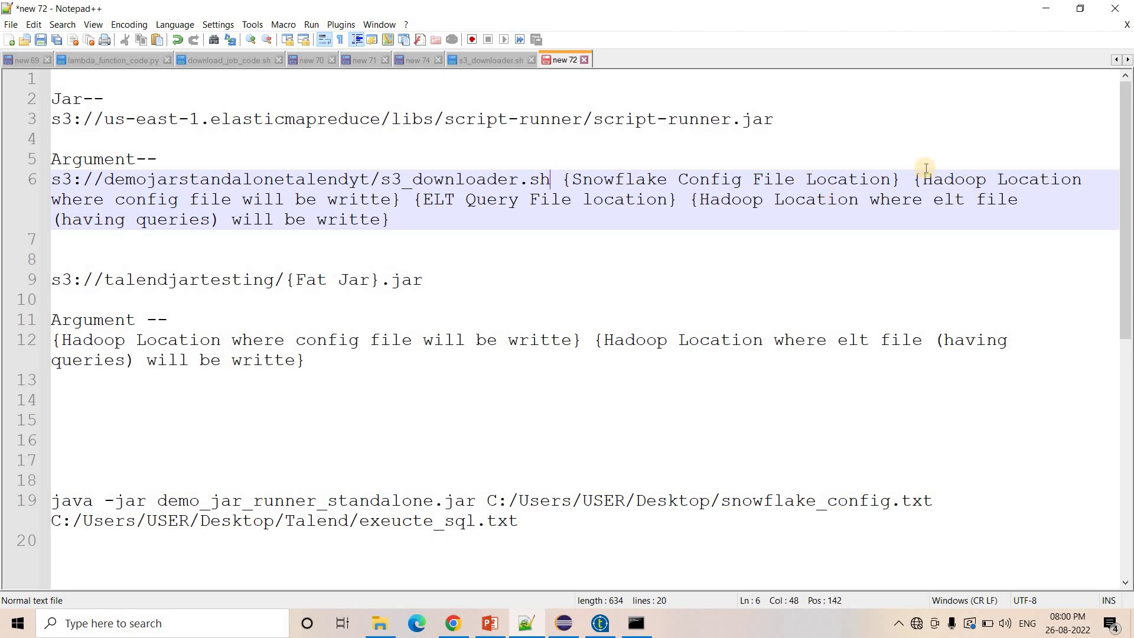
Step: Replace the Snowflake Config File Location placeholder in the first argument line with the S3 URI s3://demojarstandalonetalendyt/snowflake_config.txt, copied from the S3 console
drag(901, 179, 565, 187)
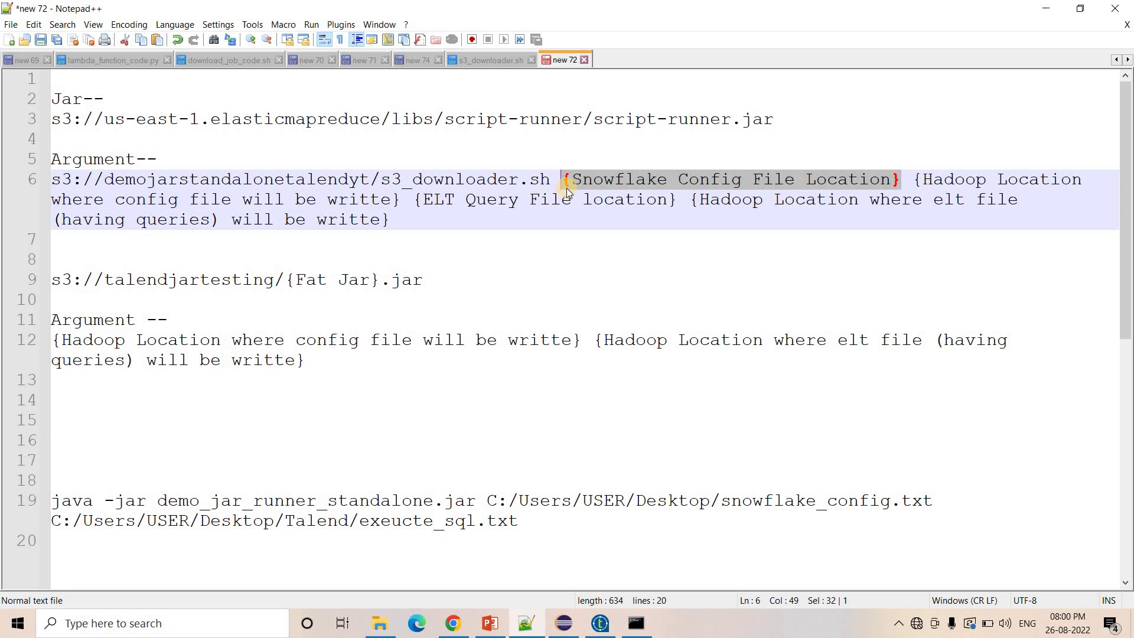
key(Delete)
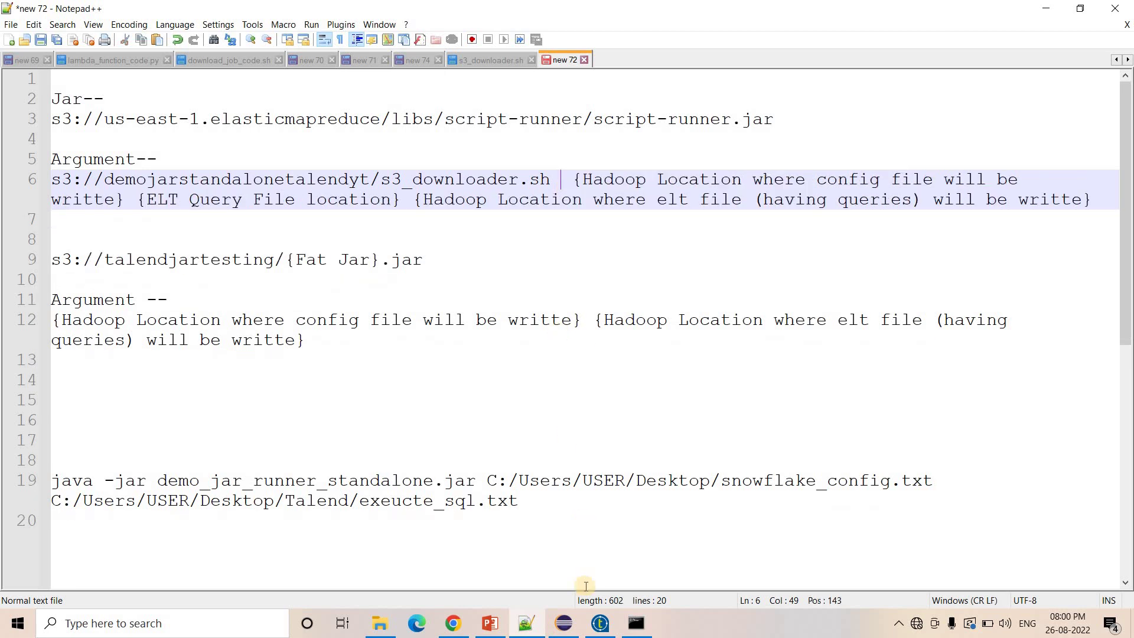
click(464, 628)
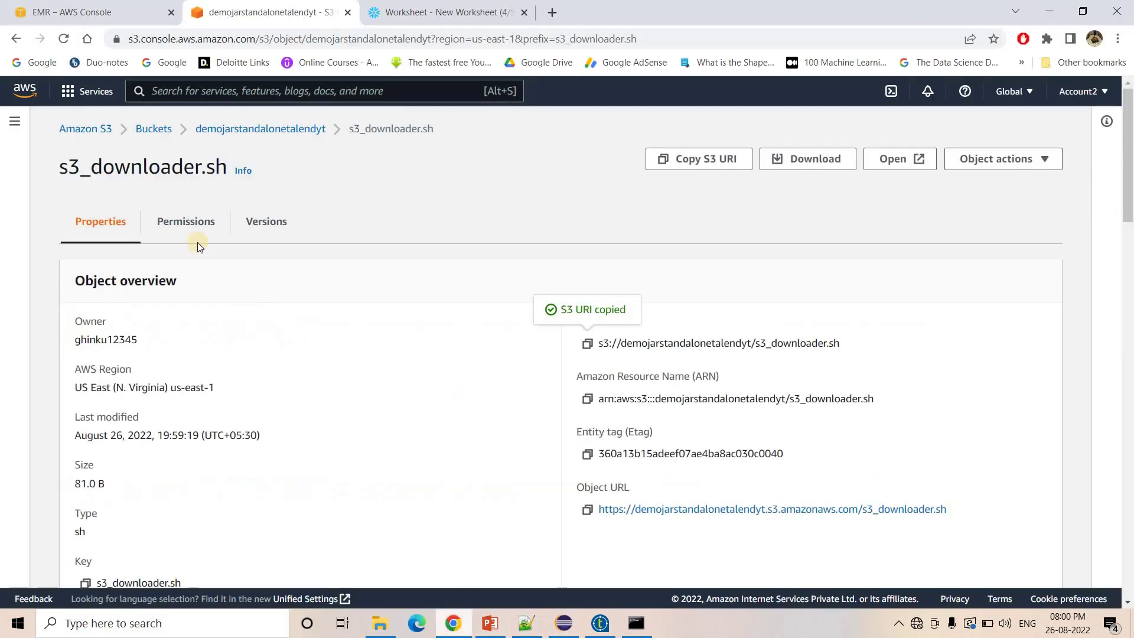
click(287, 135)
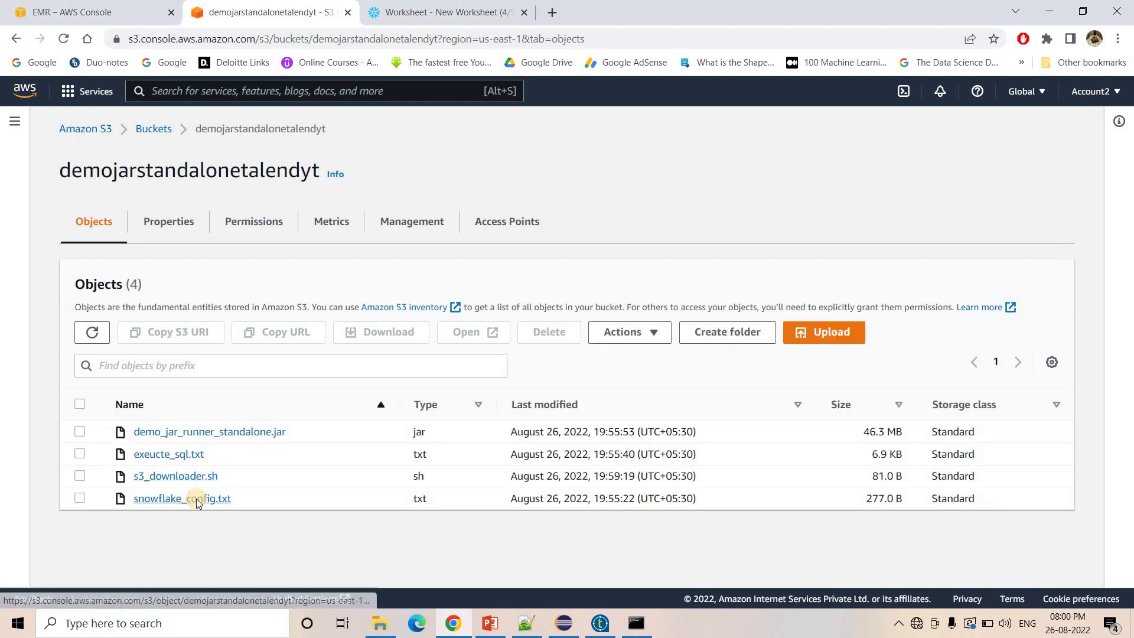
click(196, 498)
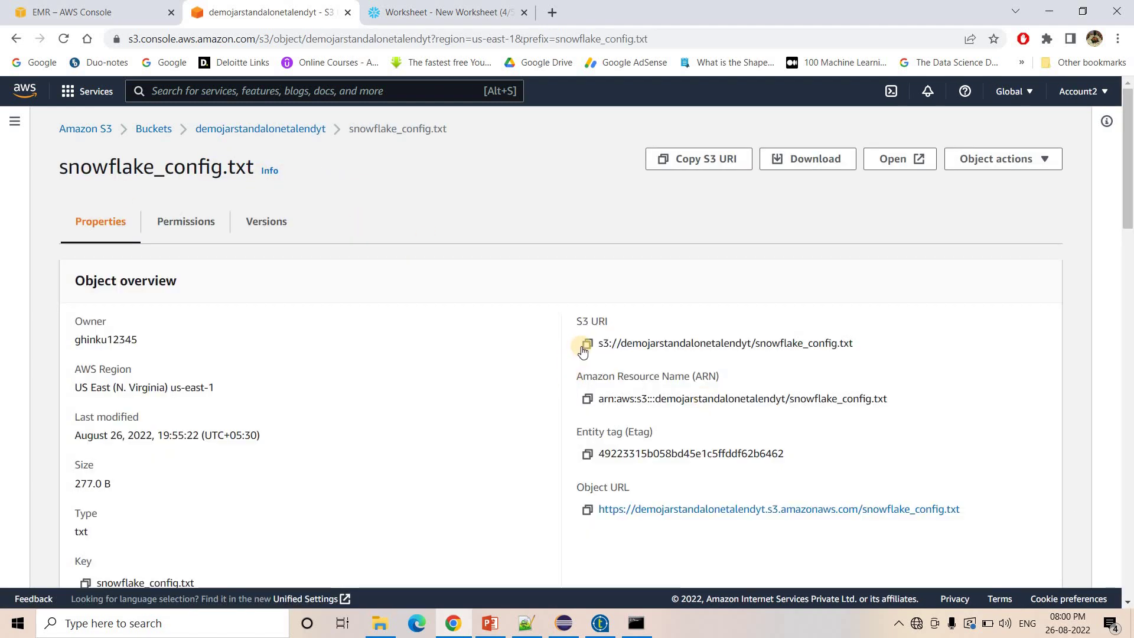
click(587, 344)
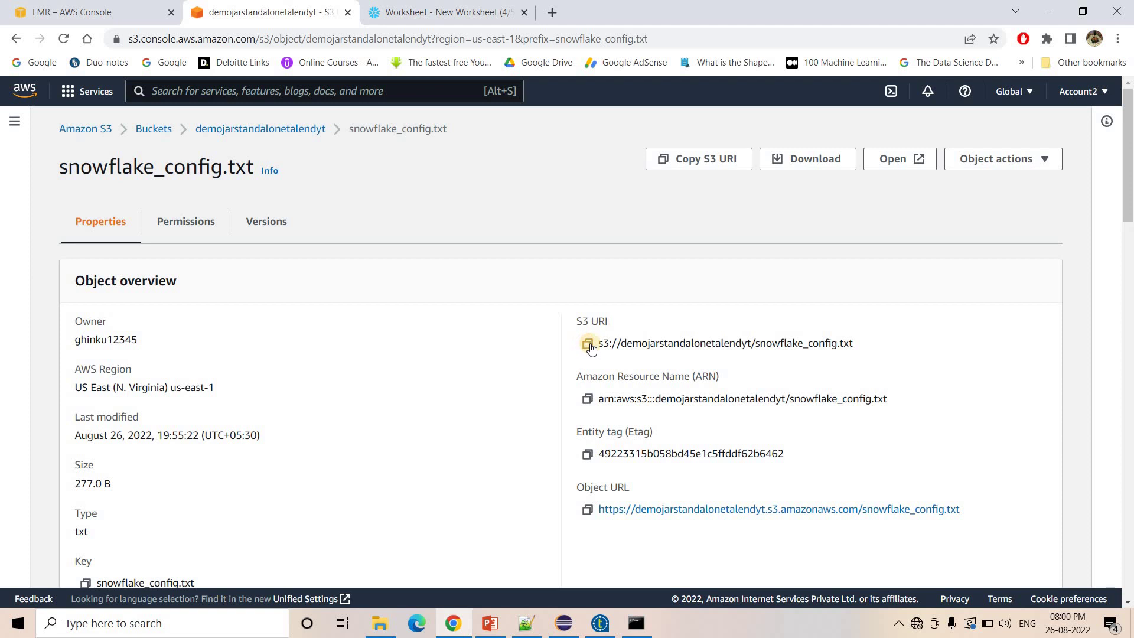
click(527, 624)
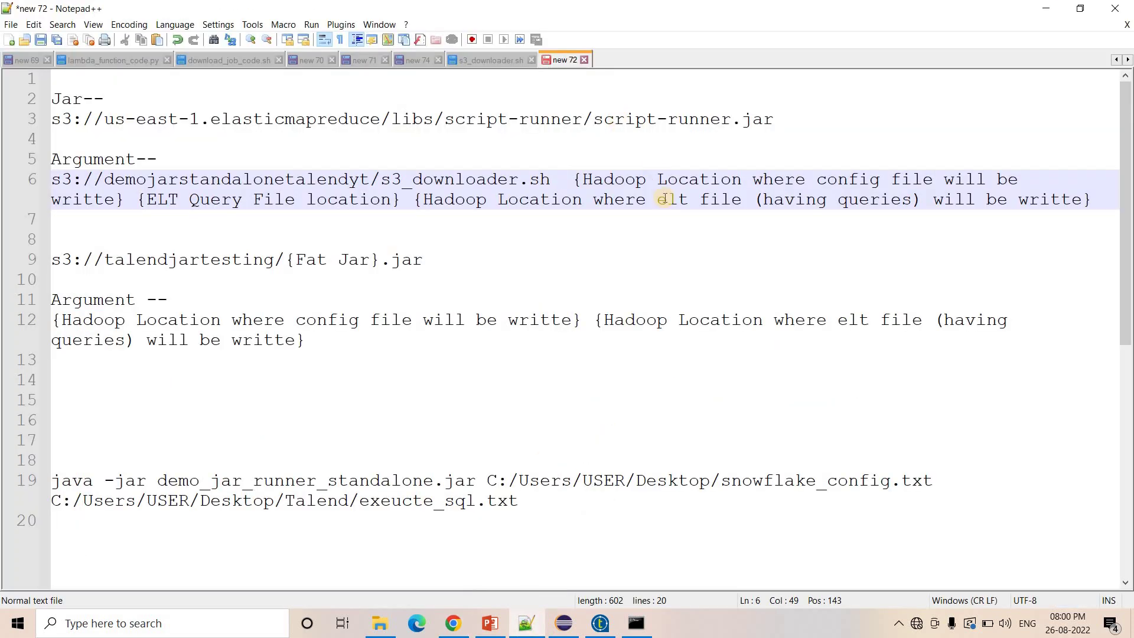
key(ctrl+v)
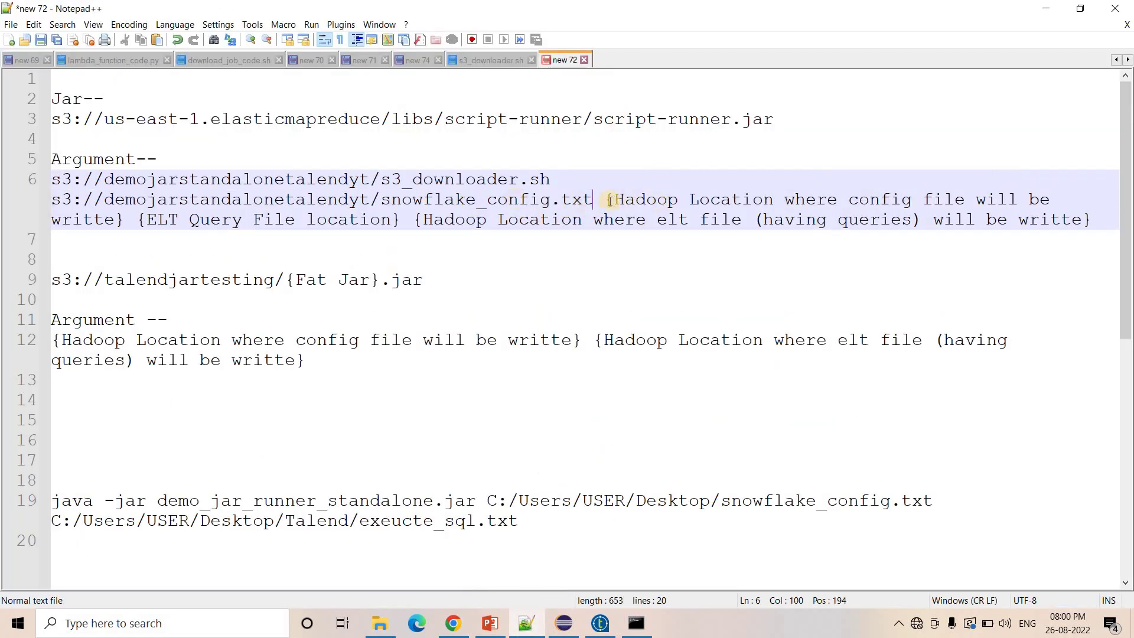
Step: Replace the Hadoop config file location placeholder in the first argument line with /home/hadoop/snowflake_config.txt
drag(606, 199, 123, 220)
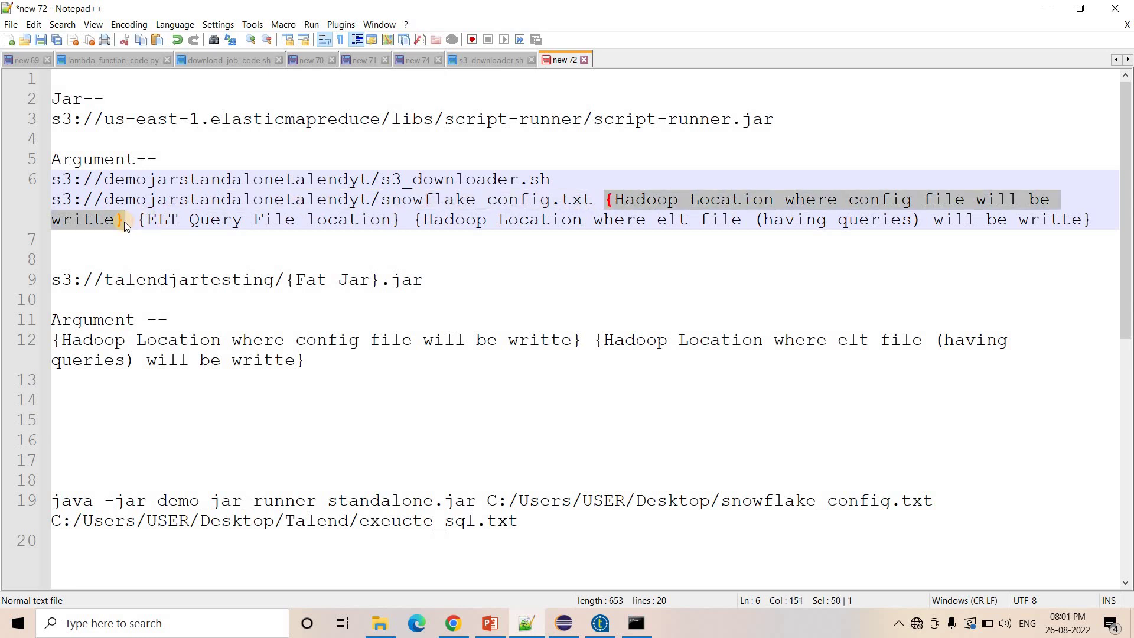
key(Delete)
text(/home.)
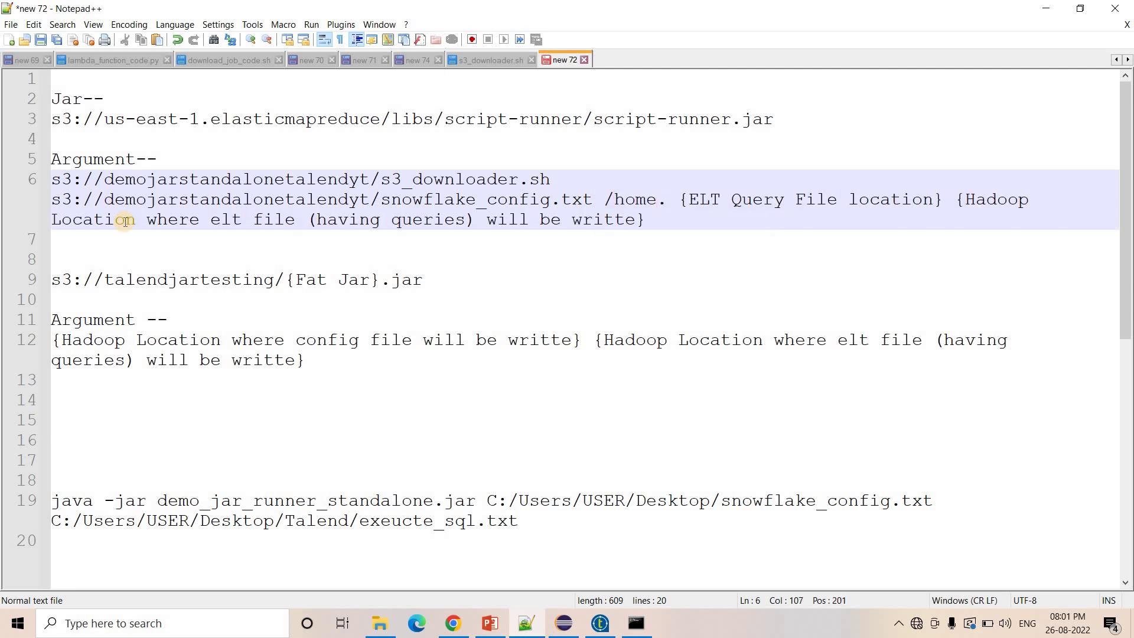
text(/)
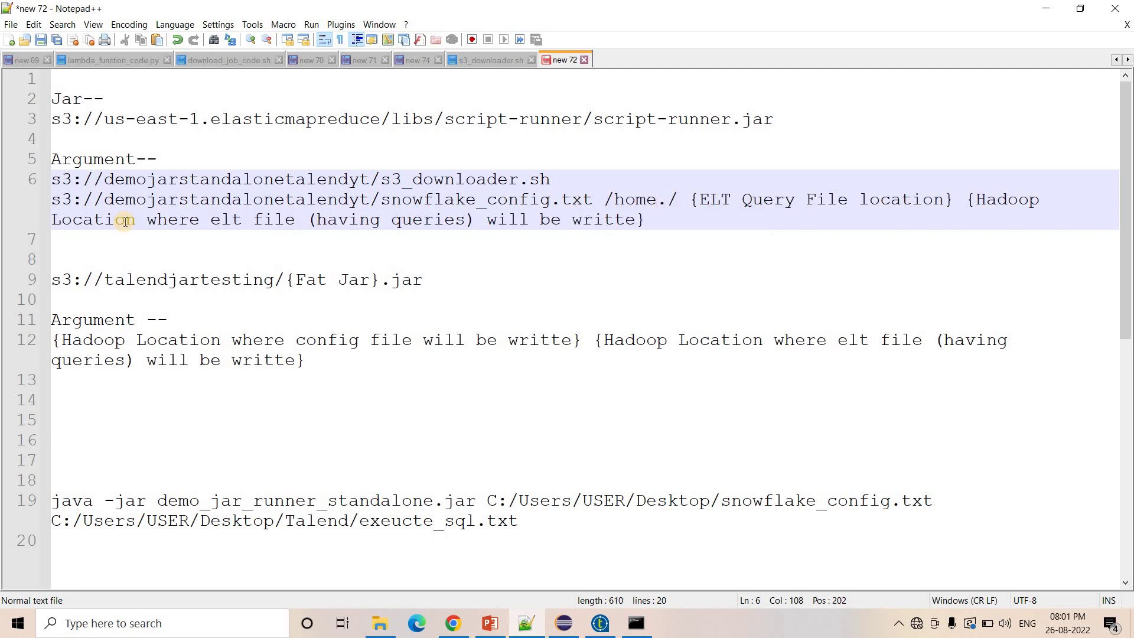
key(BackSpace)
key(BackSpace)
text(/hadoop/)
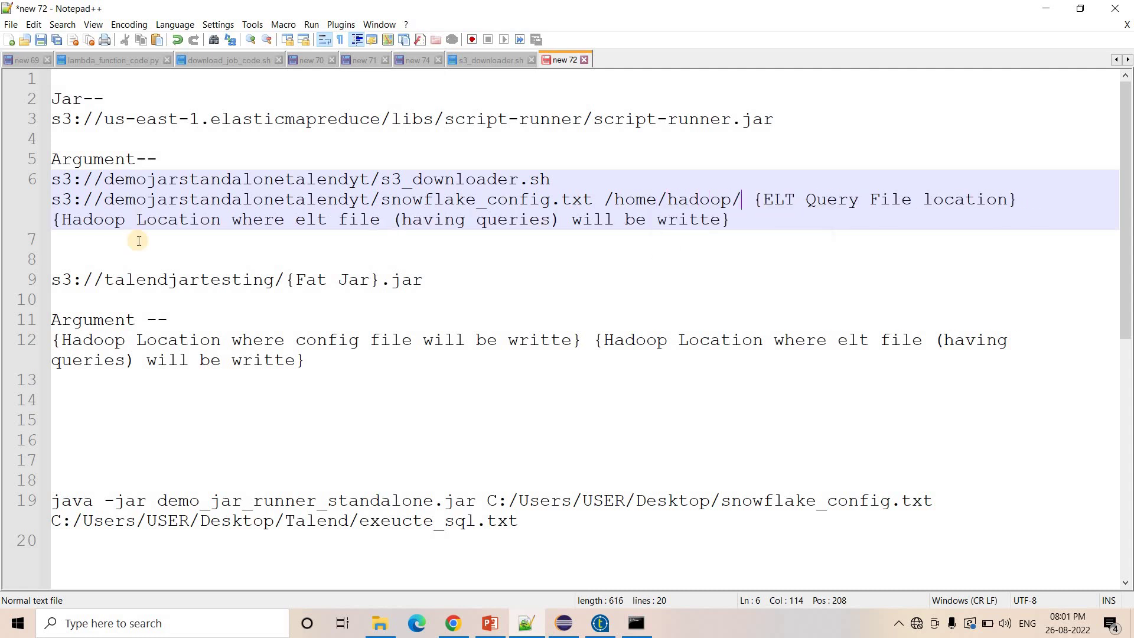
drag(592, 199, 381, 201)
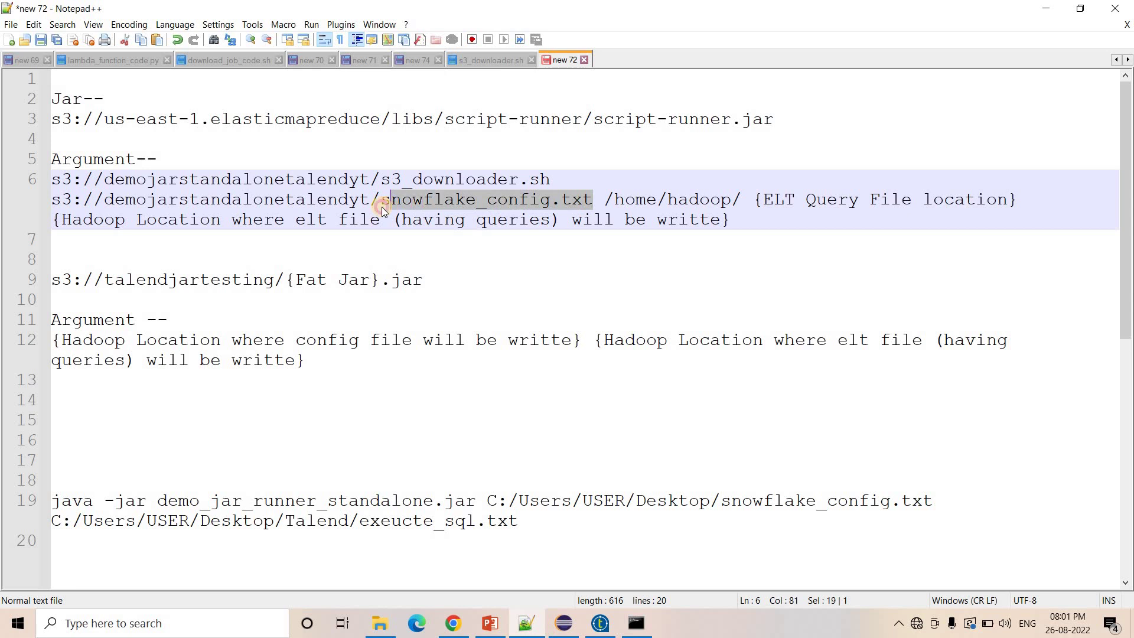
click(741, 202)
key(ctrl+v)
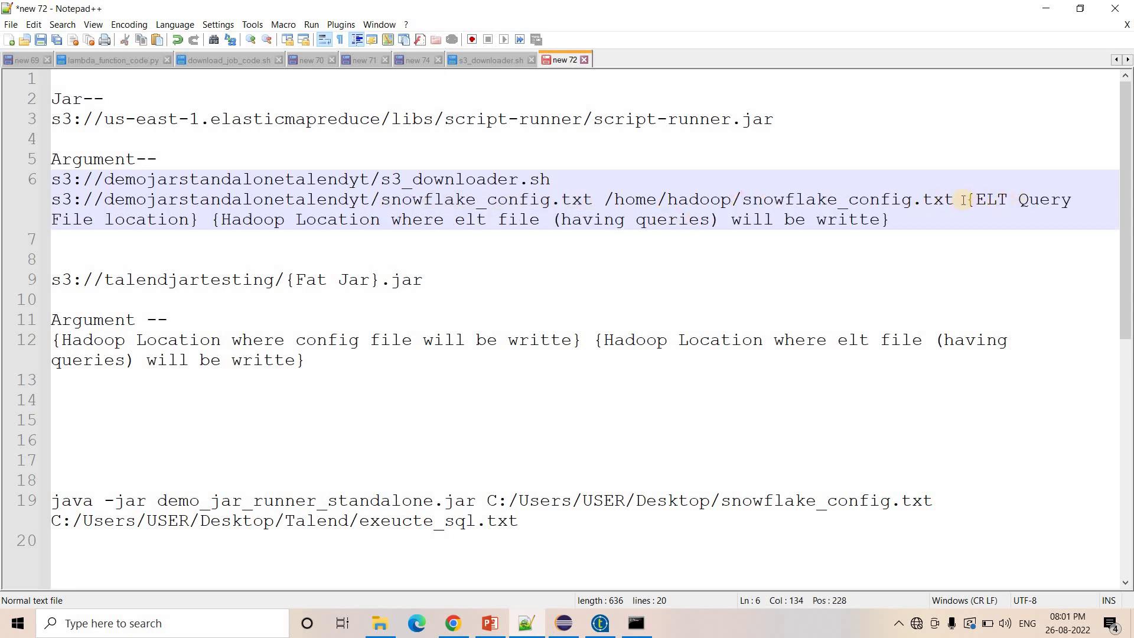
Step: Replace the ELT Query File location placeholder with the S3 URI s3://demojarstandalonetalendyt/exeucte_sql.txt, copied from the S3 console
drag(969, 202, 197, 223)
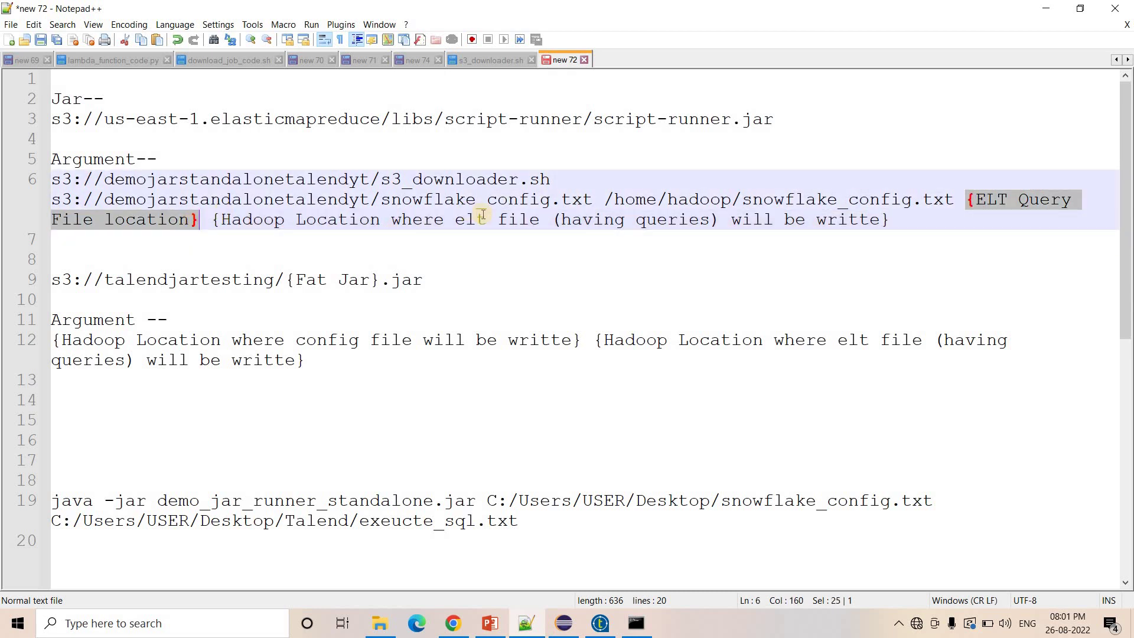
key(Delete)
key(alt+Tab)
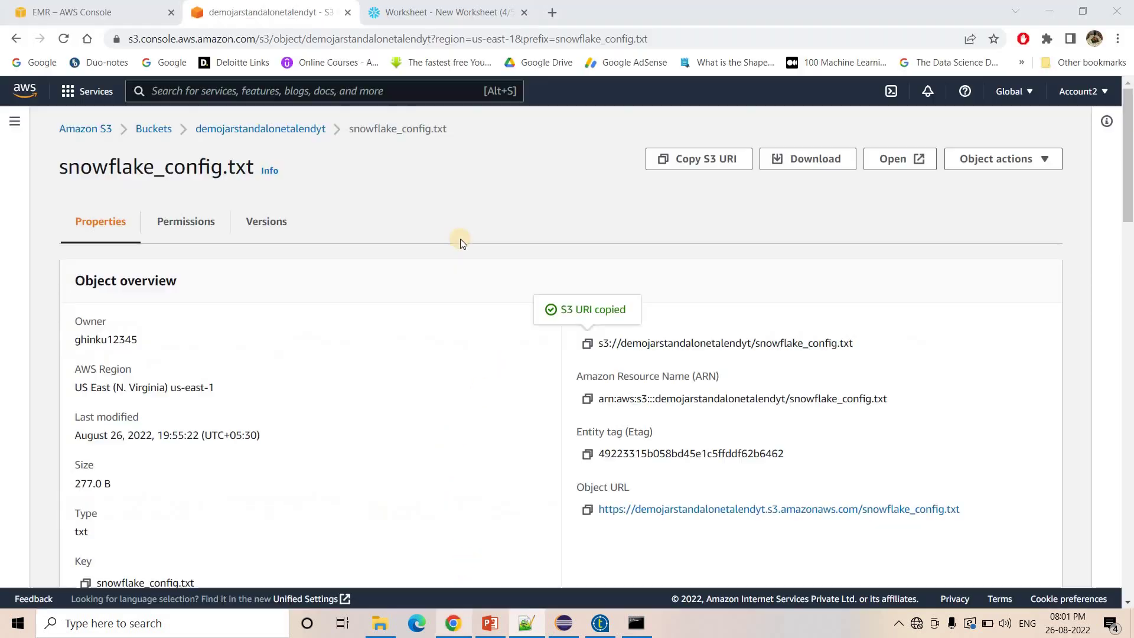
click(283, 134)
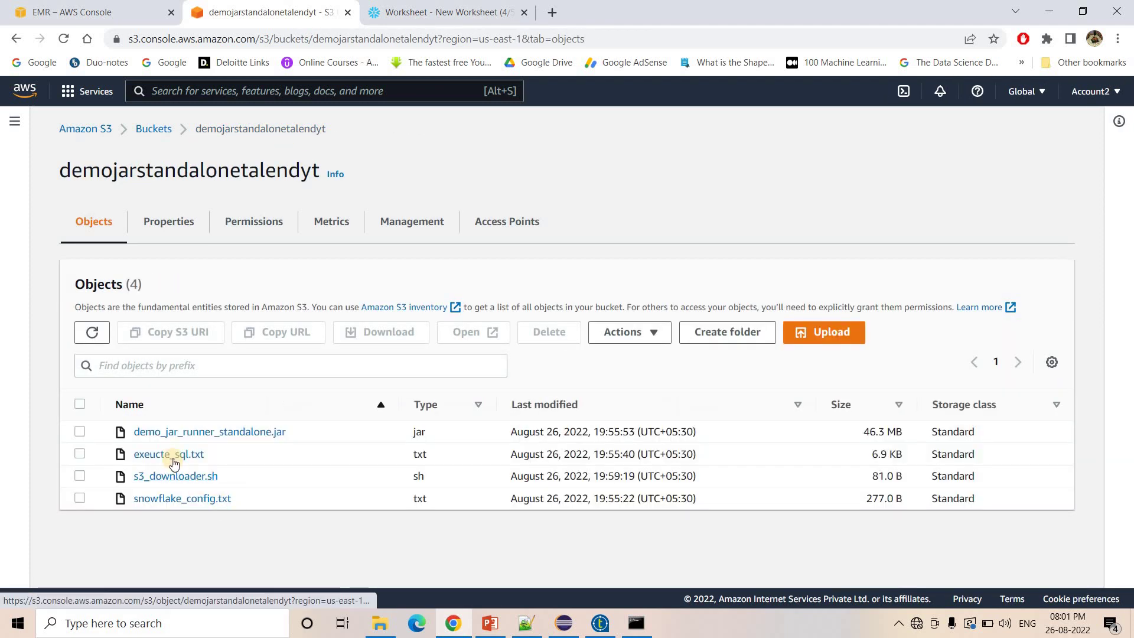
click(188, 459)
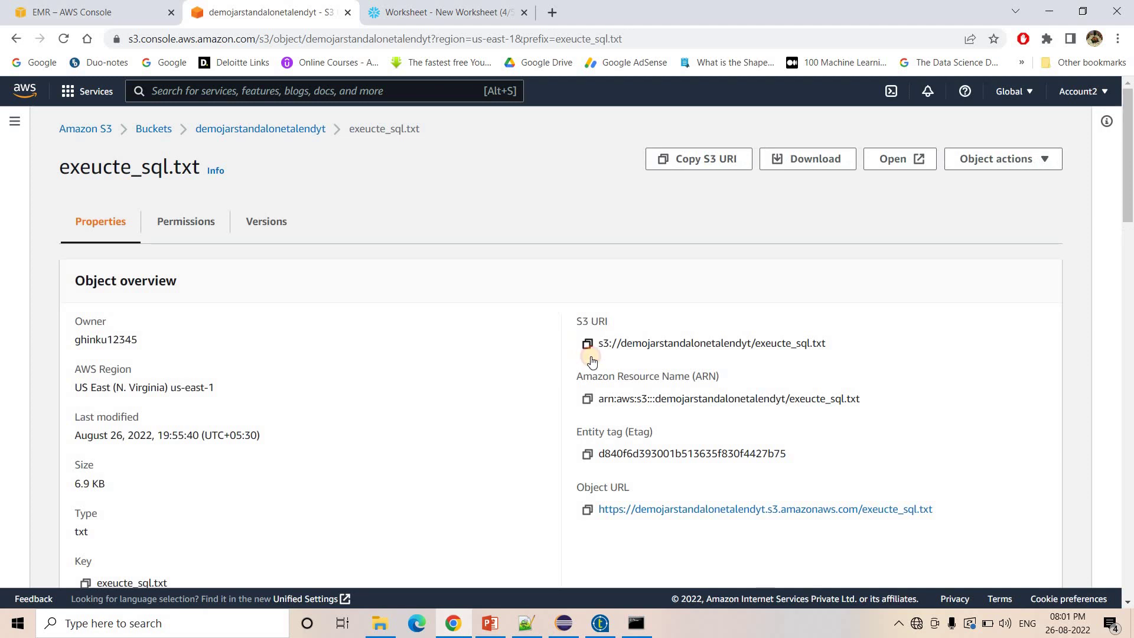
click(590, 357)
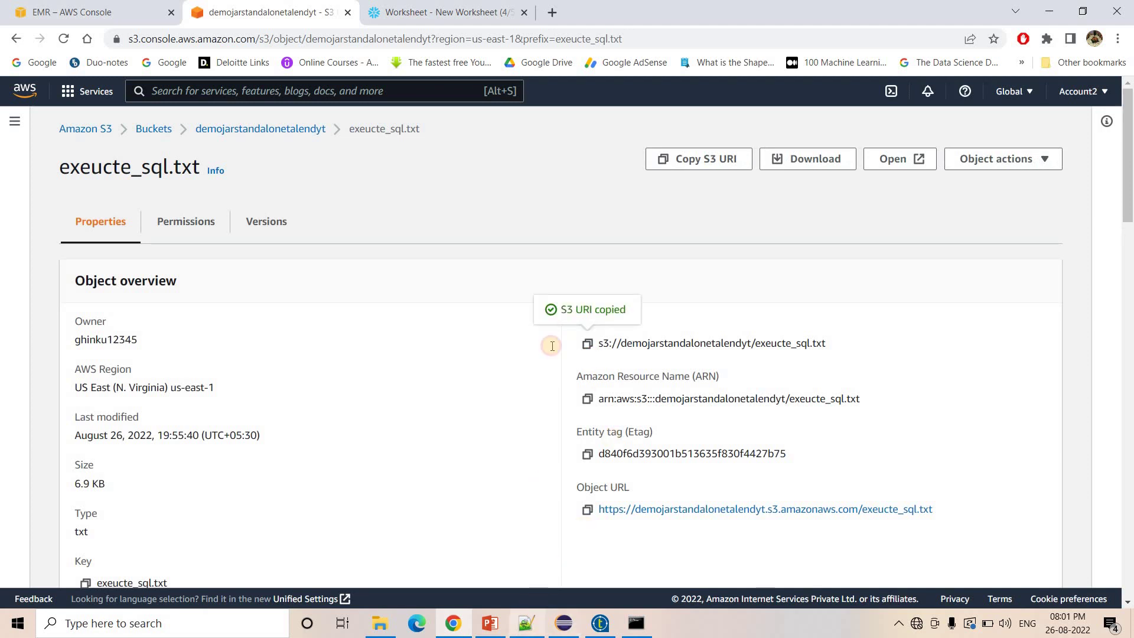
click(525, 623)
key(ctrl+v)
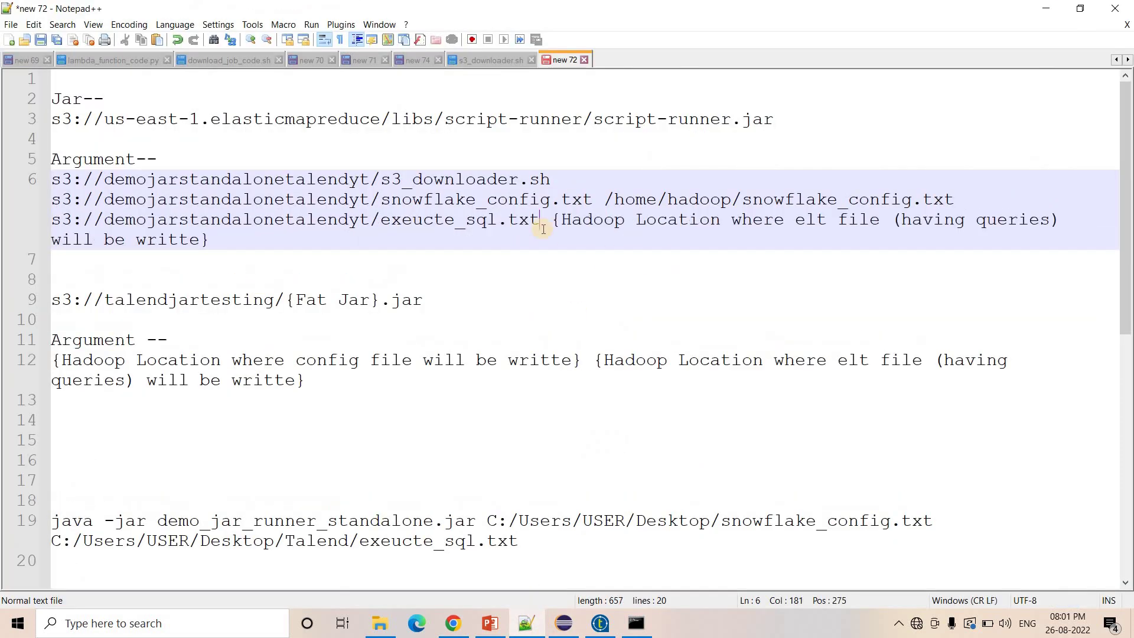
Step: Replace the Hadoop elt file location placeholder at the end of the first argument line with /home/hadoop/exeucte_sql.txt
shift+click(574, 251)
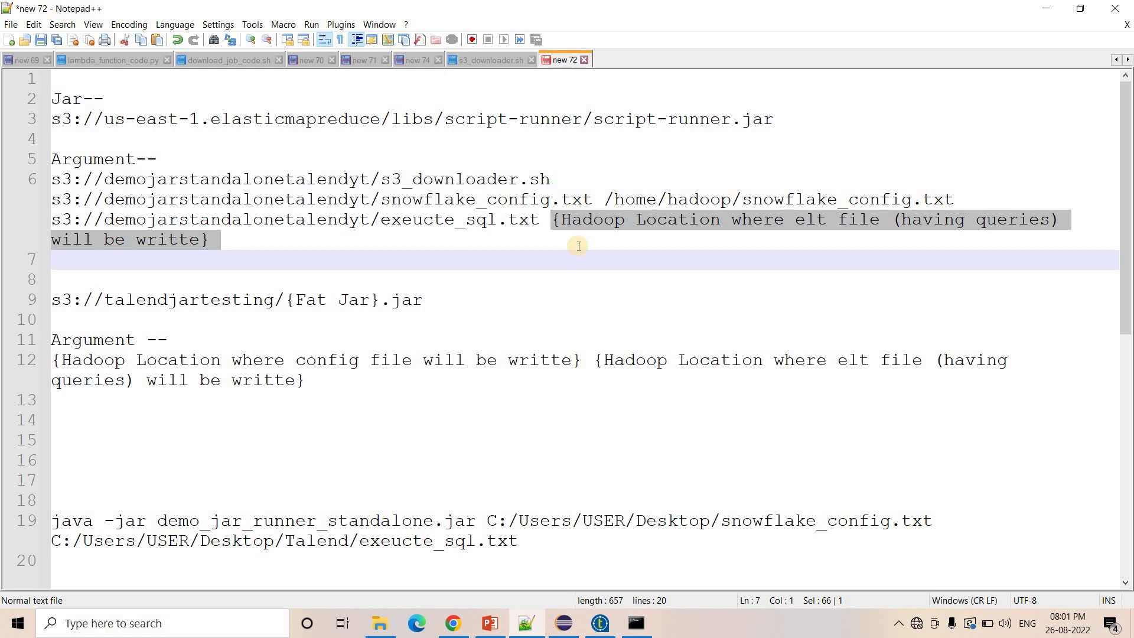
key(Delete)
drag(964, 199, 602, 204)
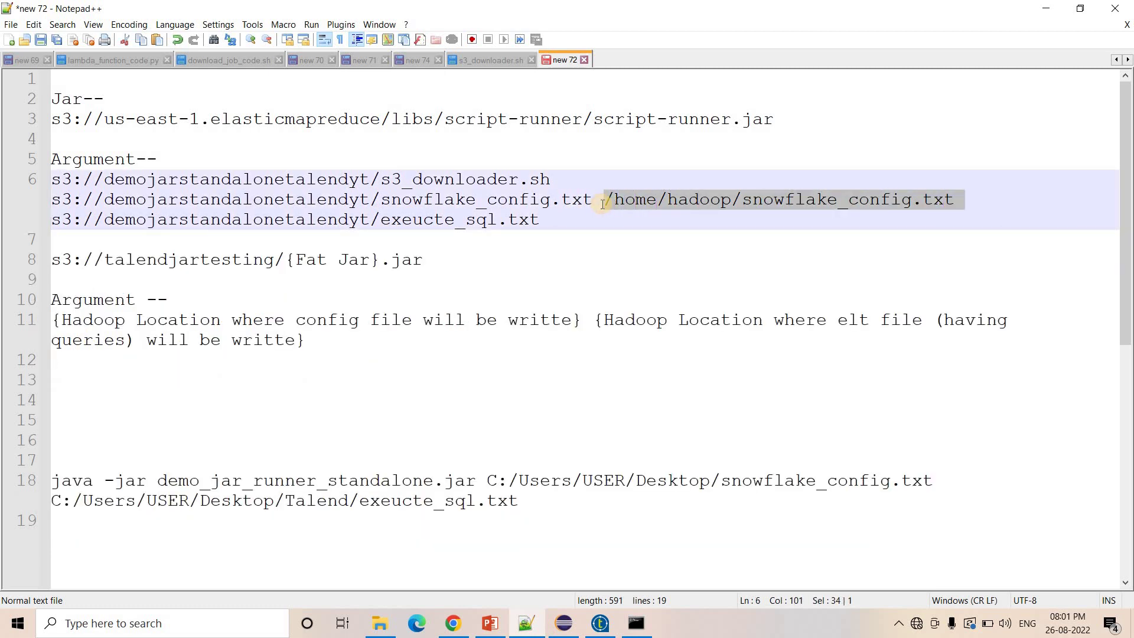
key(ctrl+c)
click(602, 219)
key(ctrl+v)
click(539, 220)
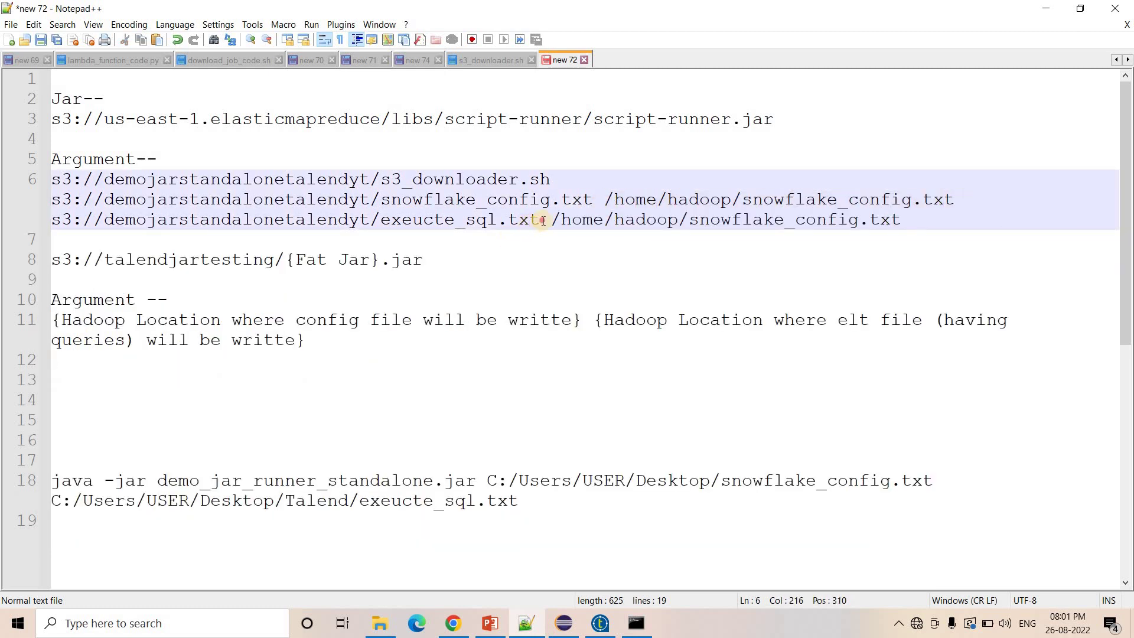
shift+click(380, 220)
key(ctrl+c)
drag(913, 220, 688, 224)
key(ctrl+v)
Step: Check the completed argument line against the $1 to $4 parameters of the two copy commands in s3_downloader.sh
drag(864, 223, 51, 180)
drag(549, 181, 381, 181)
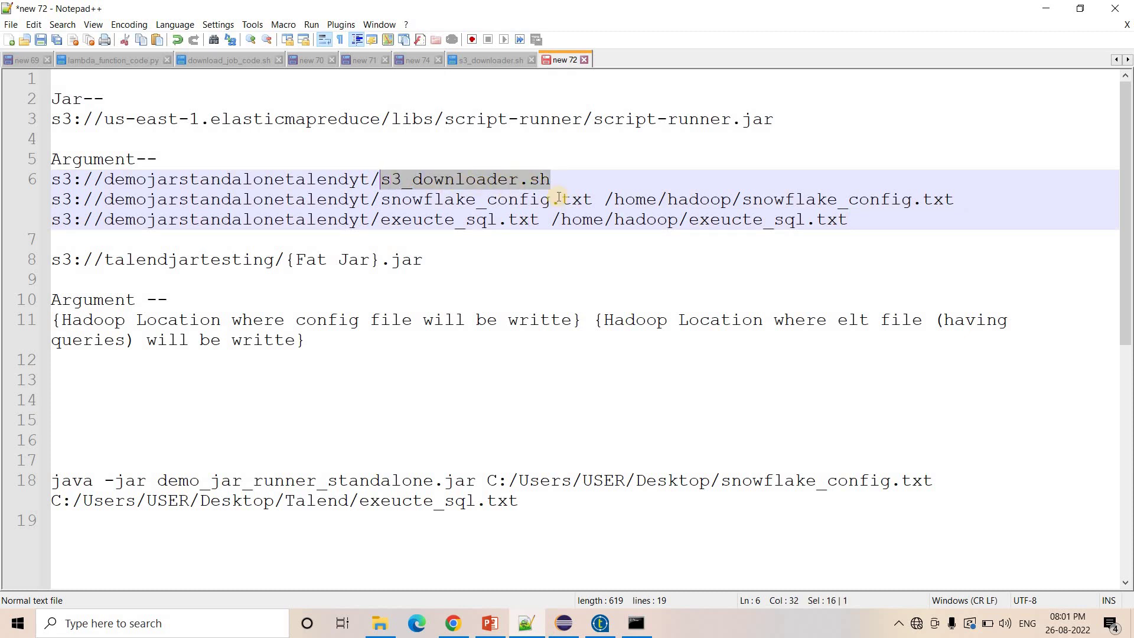
click(481, 60)
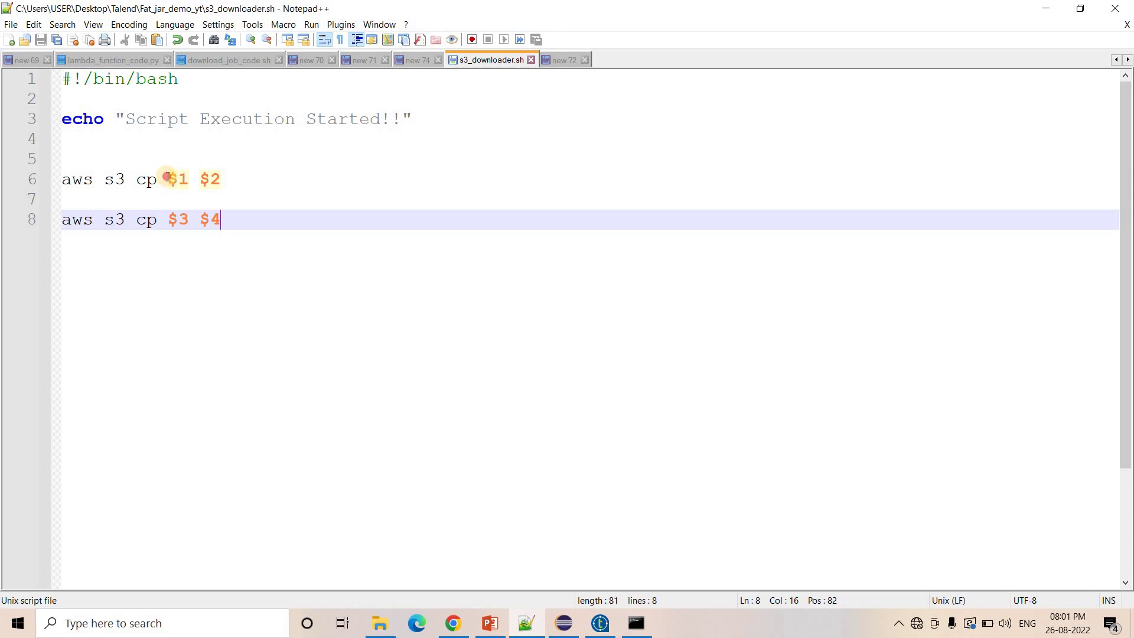
click(170, 179)
shift+click(191, 179)
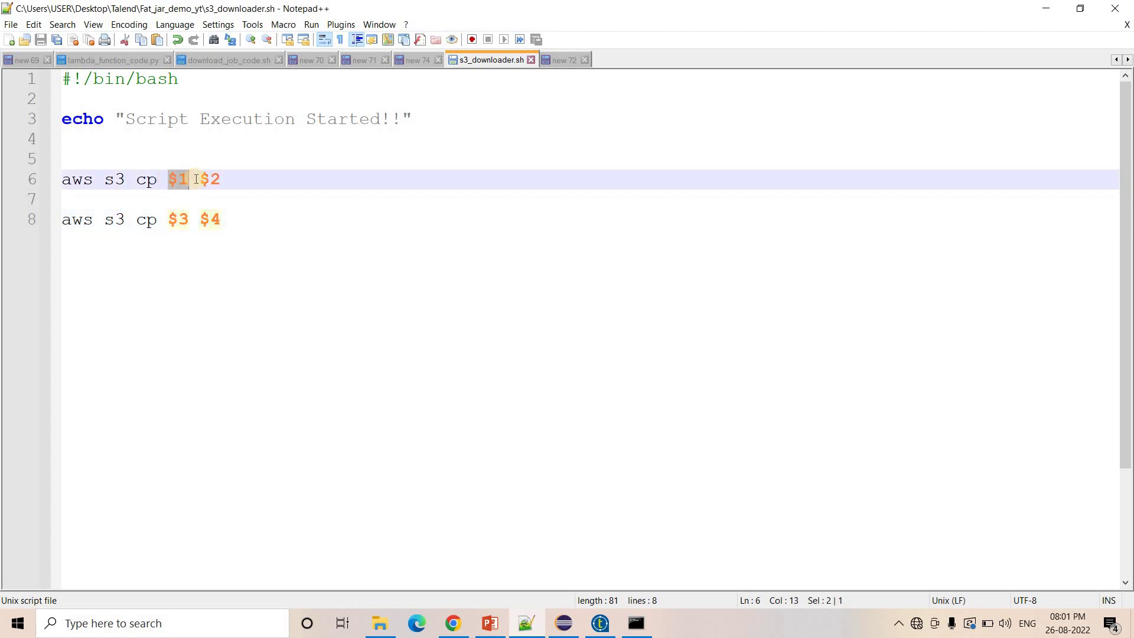
drag(200, 179, 222, 179)
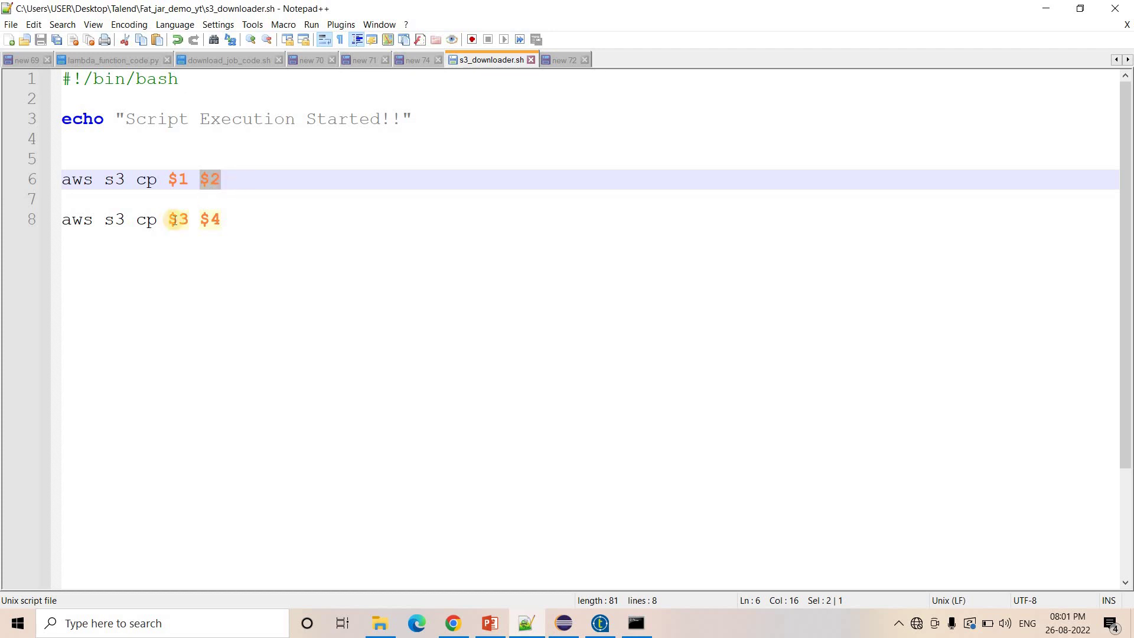
drag(169, 219, 243, 224)
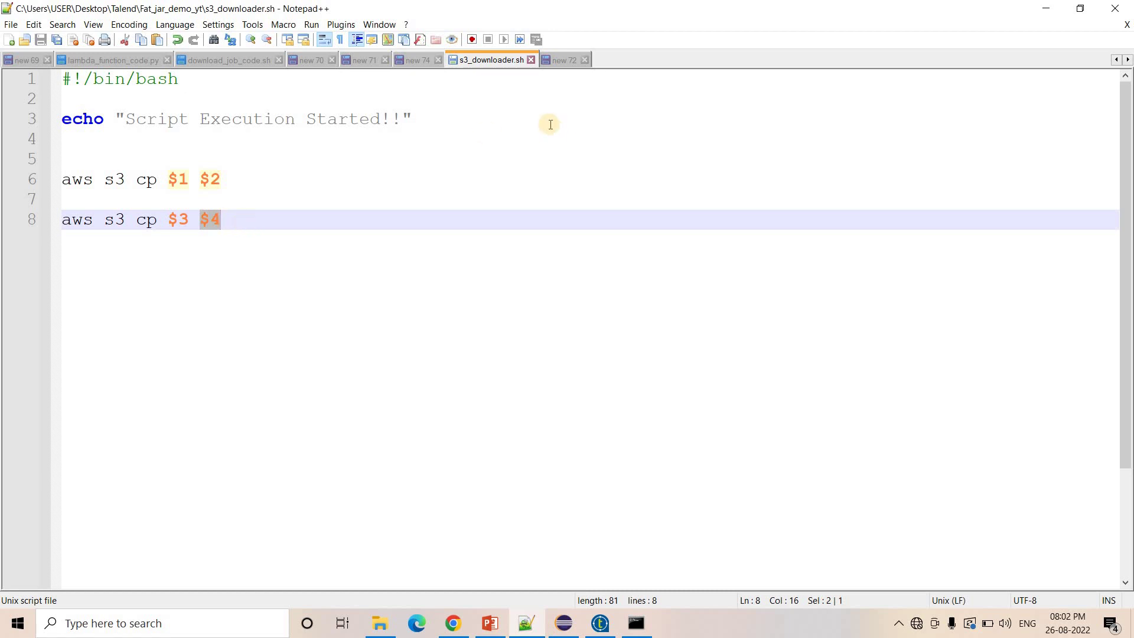
Step: Return to the new 72 notes and remove the s3://talendjartesting/{Fat Jar}.jar placeholder path above the second argument section
click(558, 59)
drag(868, 222, 51, 179)
drag(432, 257, 40, 265)
key(ctrl+x)
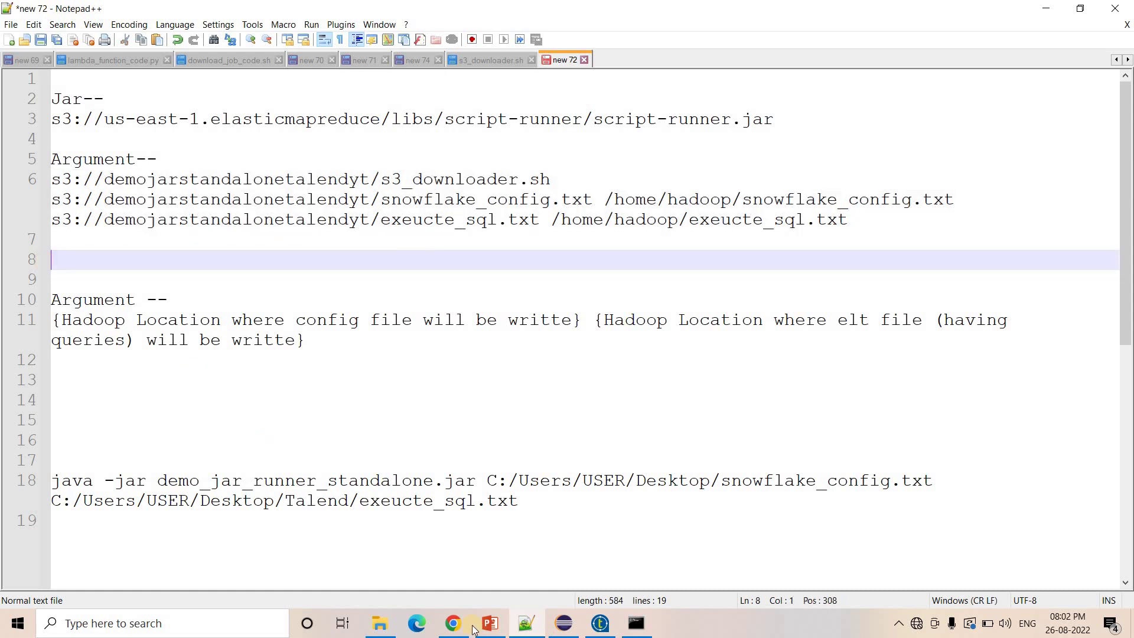
Step: Switch to the EMR console in Chrome, refresh the cluster list and start adding a step to the demoytjar cluster
click(453, 623)
click(89, 12)
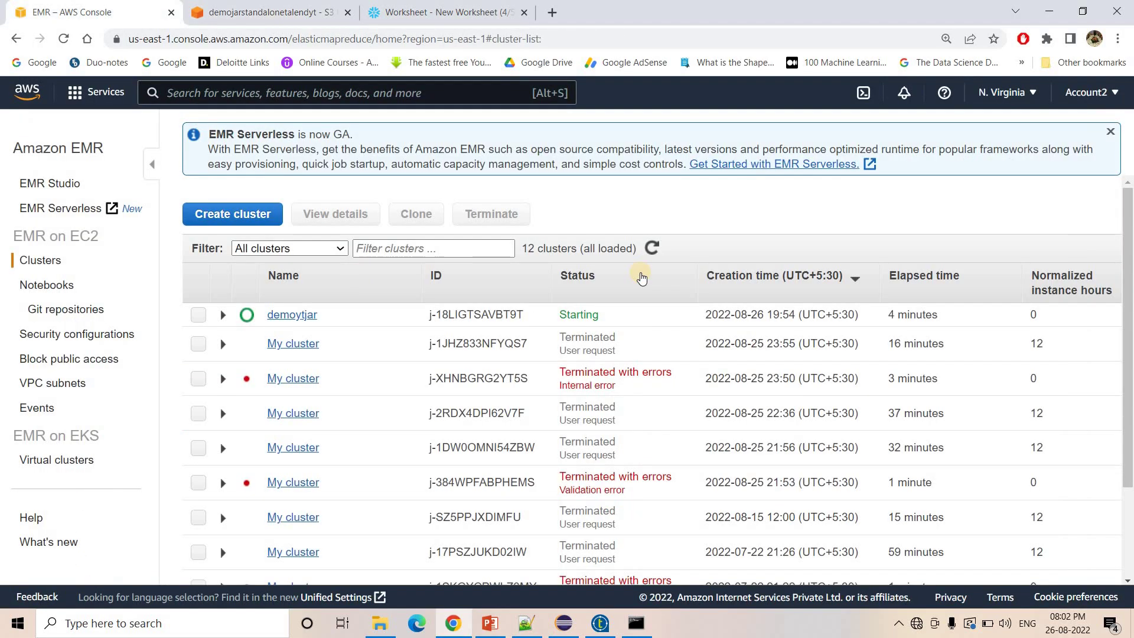
click(652, 248)
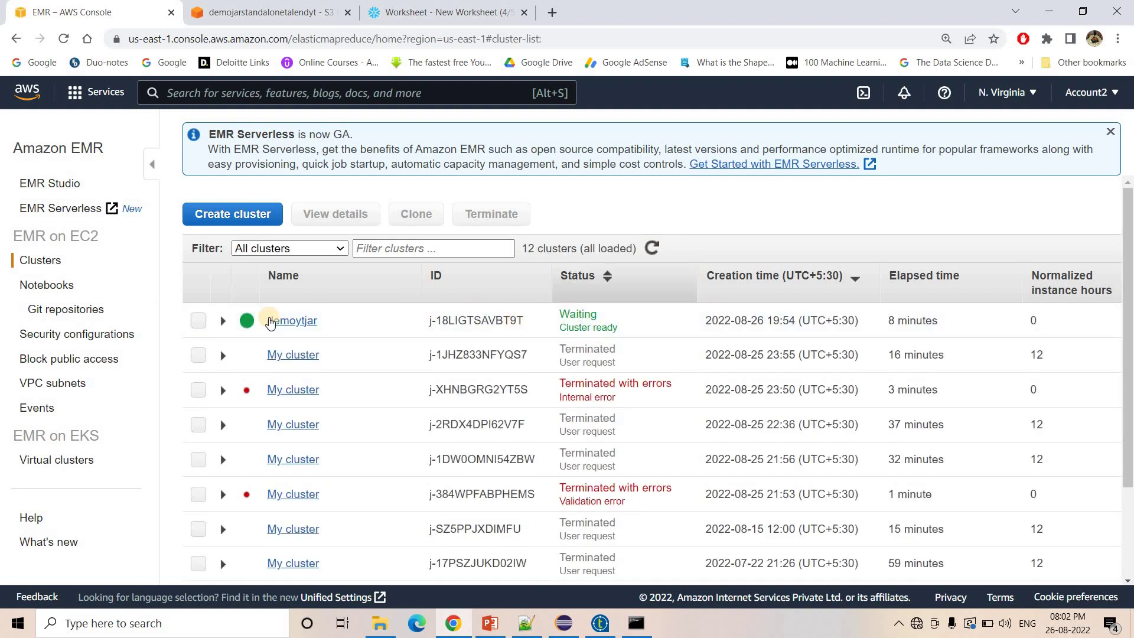
click(304, 320)
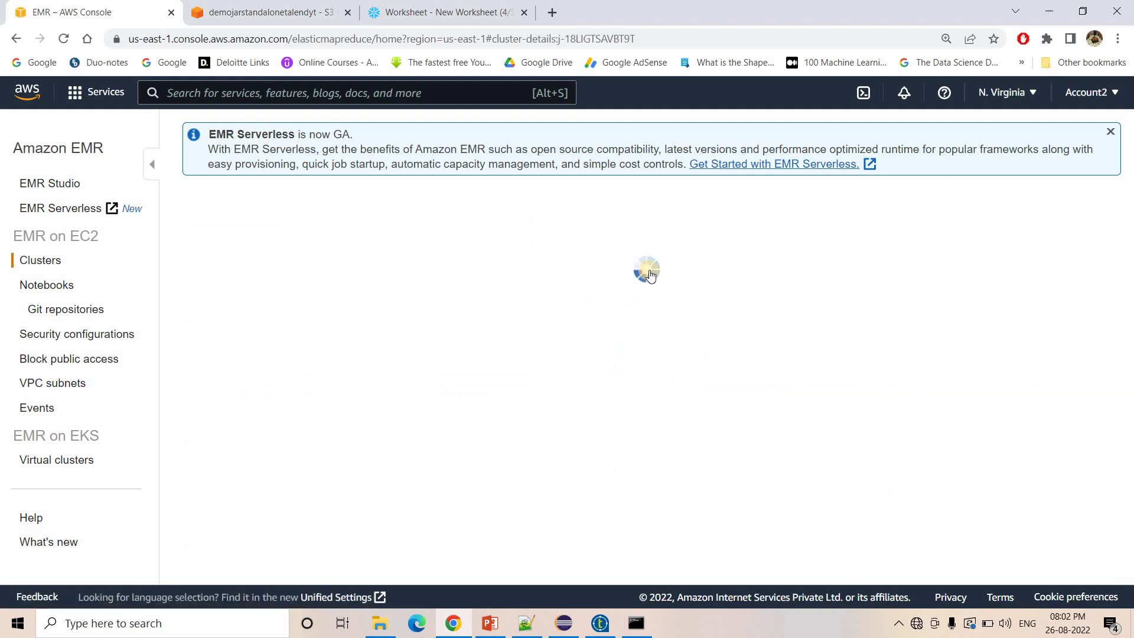
click(797, 278)
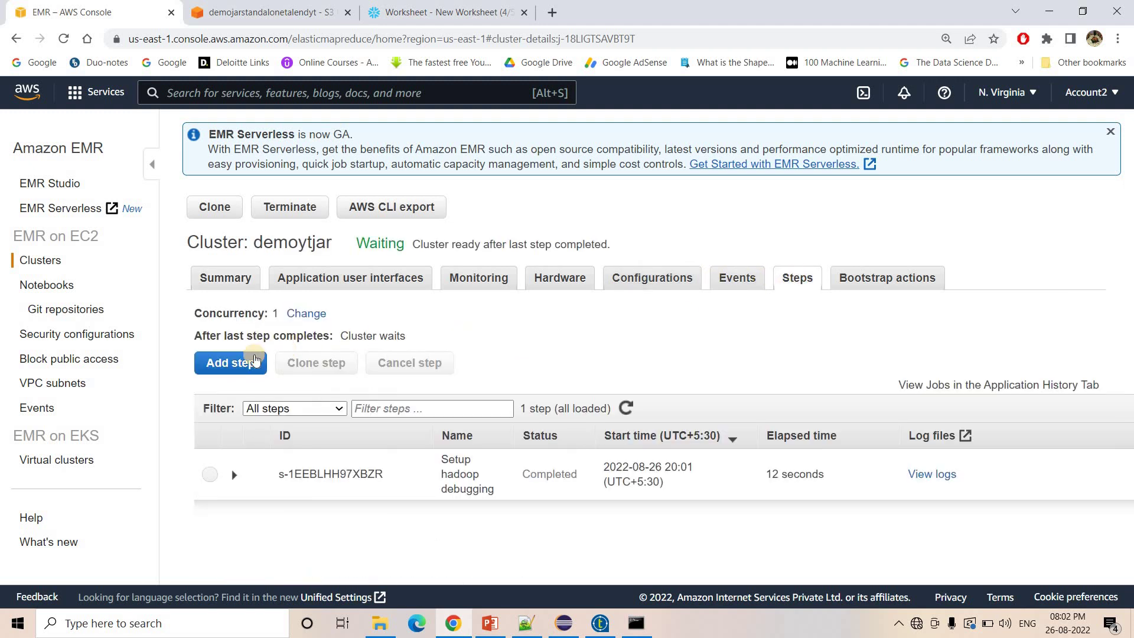
click(232, 363)
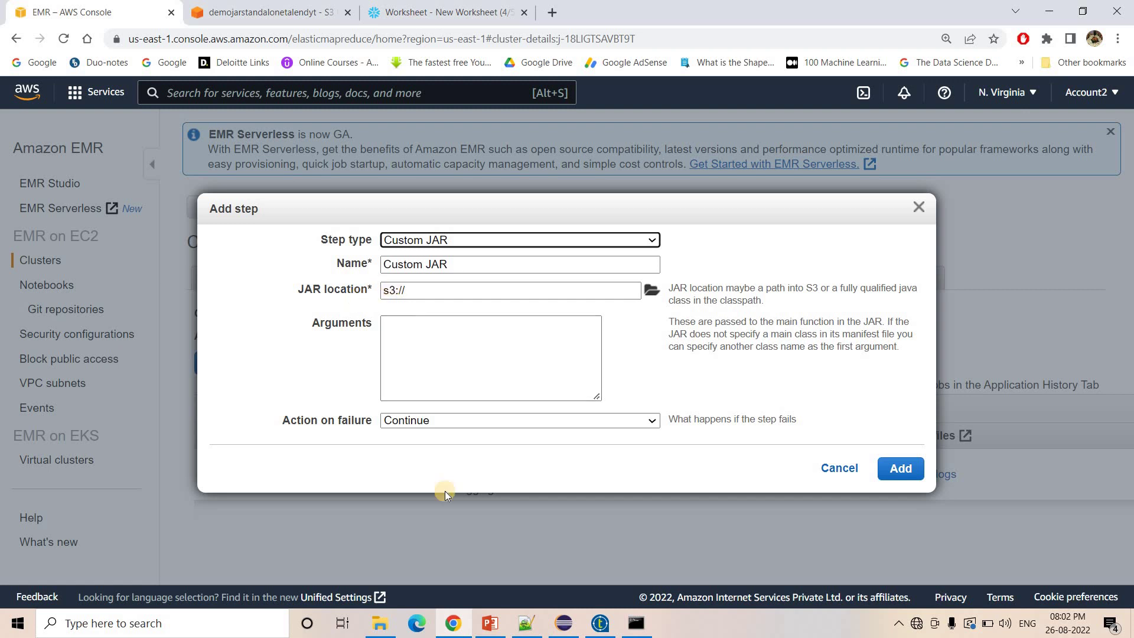
Step: Set the step's JAR location to s3://us-east-1.elasticmapreduce/libs/script-runner/script-runner.jar, copied from the new 72 notes
key(alt+Tab)
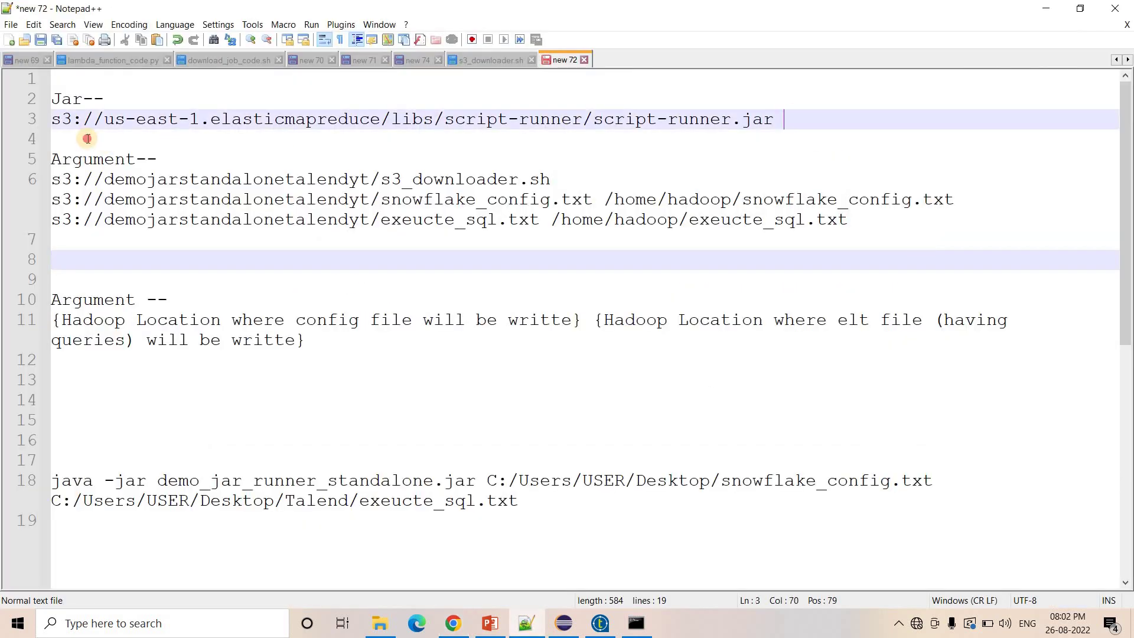
click(33, 119)
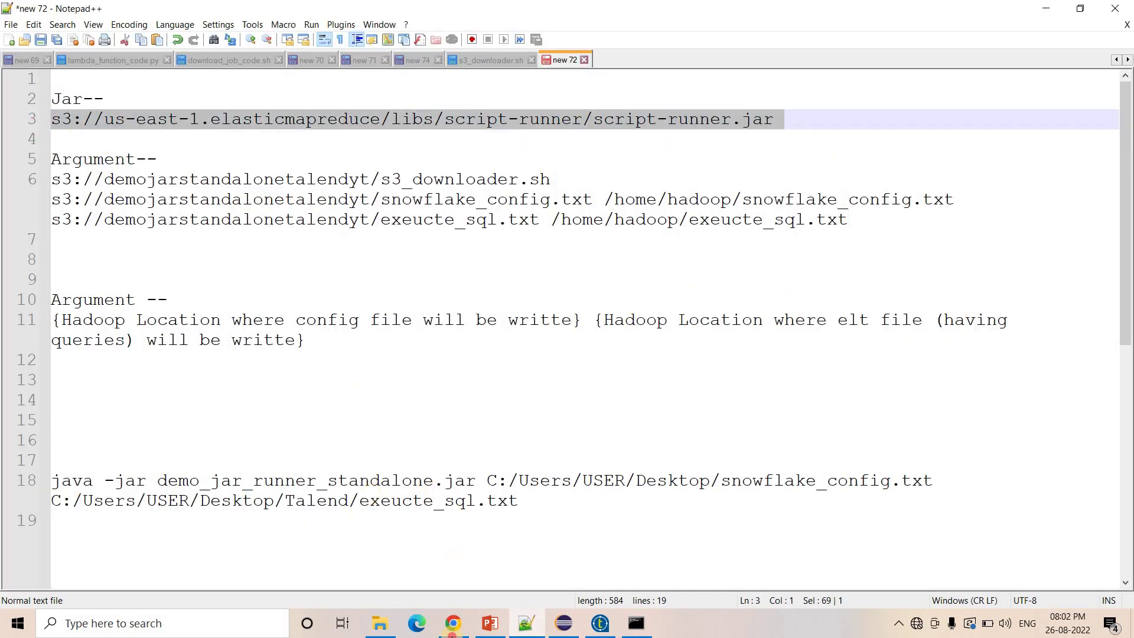
key(alt+Tab)
drag(454, 285, 357, 287)
key(ctrl+v)
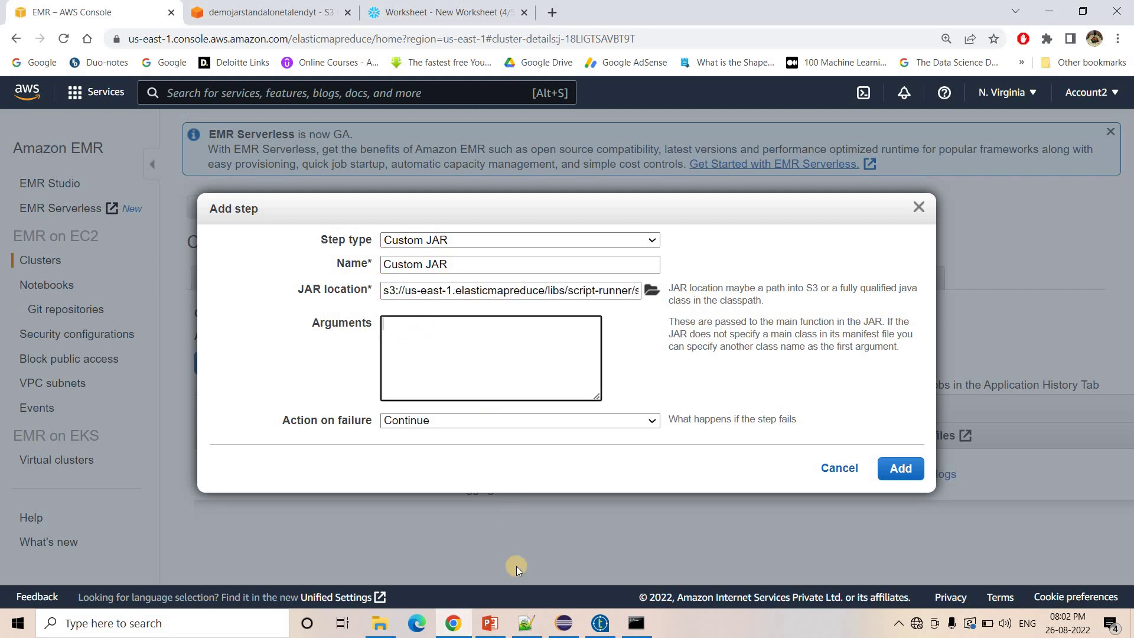
Step: Fill the step's arguments with the s3_downloader.sh, snowflake_config.txt and exeucte_sql.txt paths from the first argument section of the notes, and add the step
key(alt+Tab)
drag(883, 221, 39, 184)
key(ctrl+c)
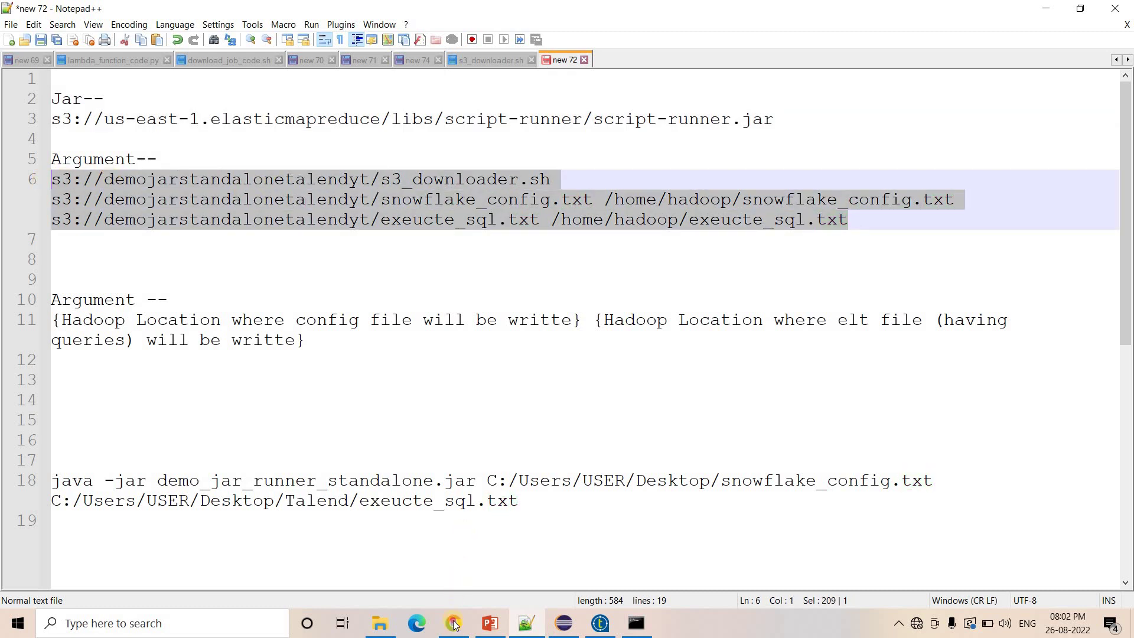
key(alt+Tab)
click(437, 372)
key(ctrl+v)
scroll(455, 342, up, 3)
drag(382, 323, 438, 338)
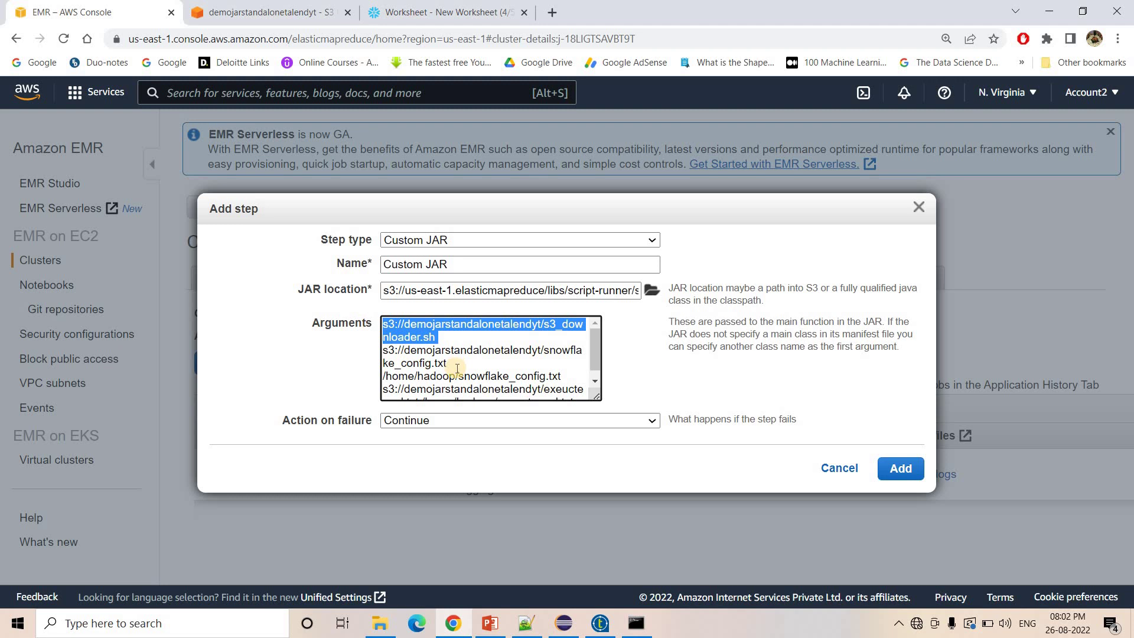
scroll(457, 369, down, 1)
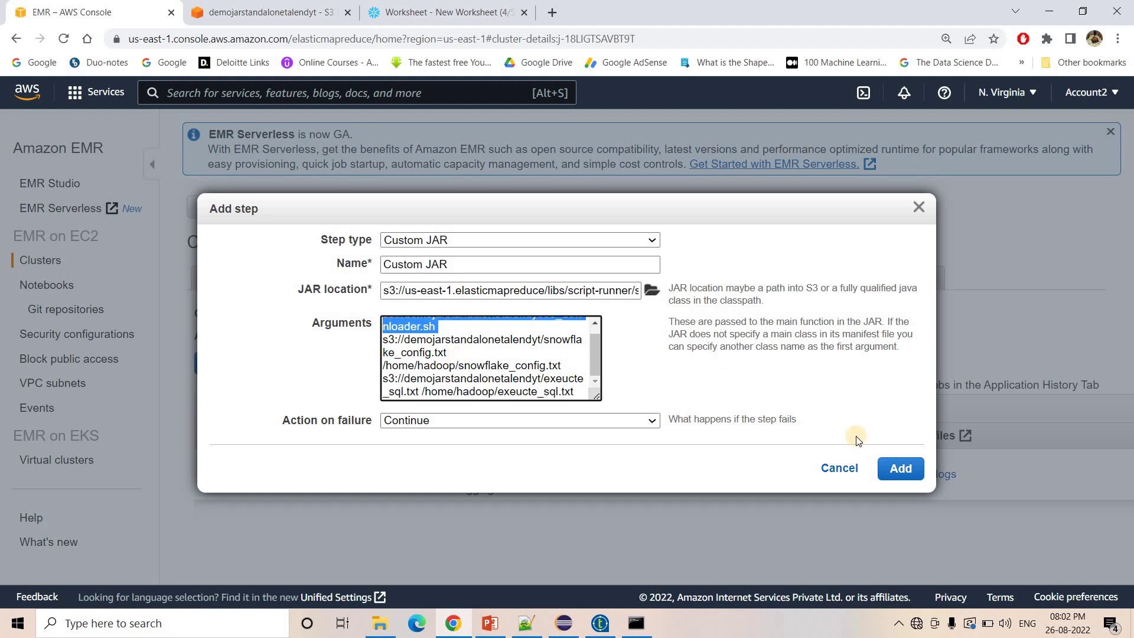
click(902, 470)
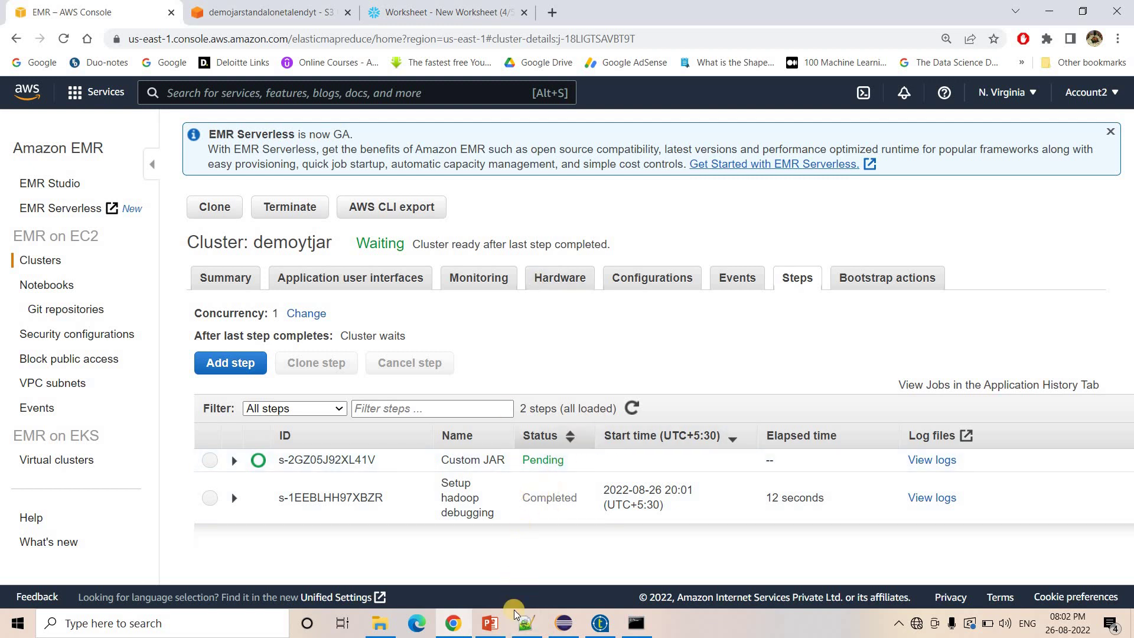
Step: Review the EMR steps on the PowerPoint diagram and insert an empty line above the second argument section of the new 72 notes
click(490, 623)
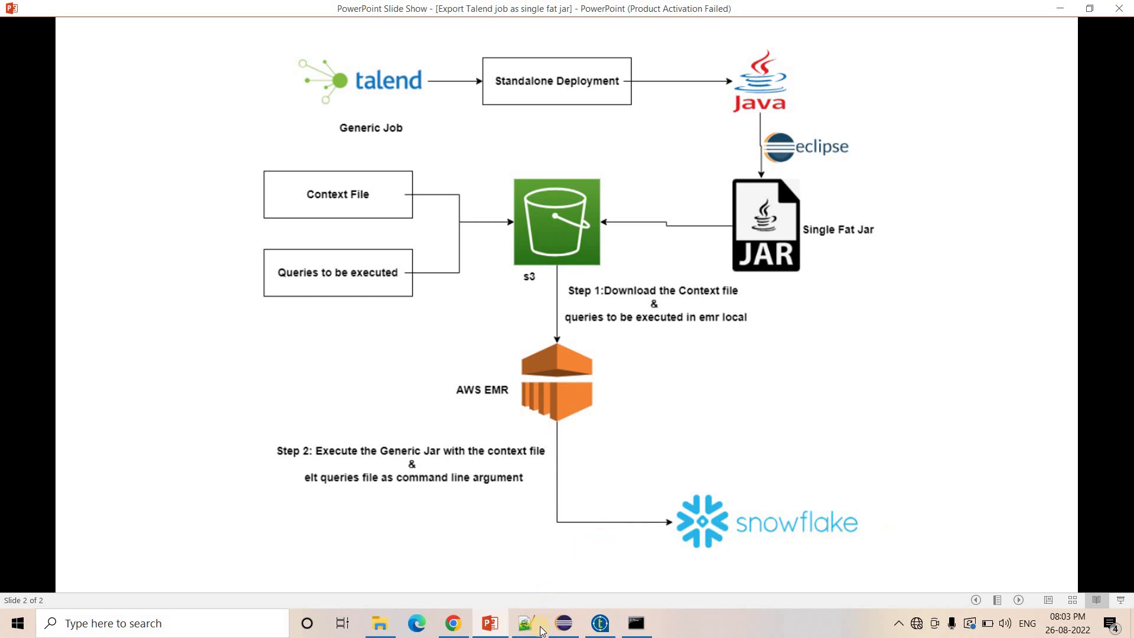
key(alt+Tab)
click(151, 278)
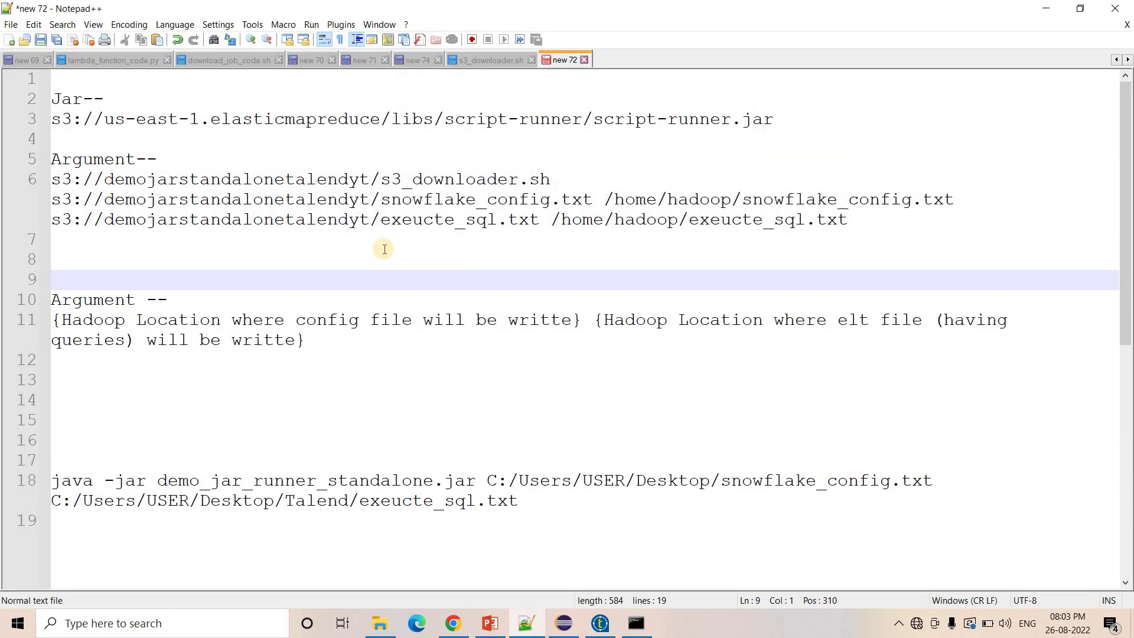
key(Return)
key(Up)
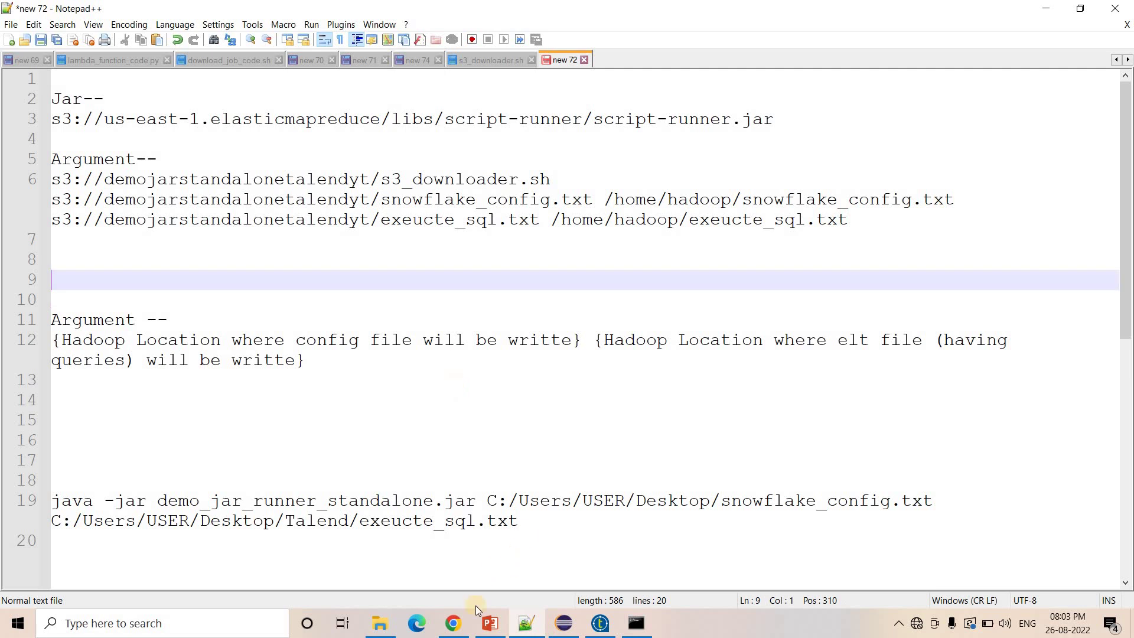
Step: Copy the S3 URI of demo_jar_runner_standalone.jar from the demojarstandalonetalendyt bucket and put it above the second argument section of the notes
key(alt+Tab)
click(277, 13)
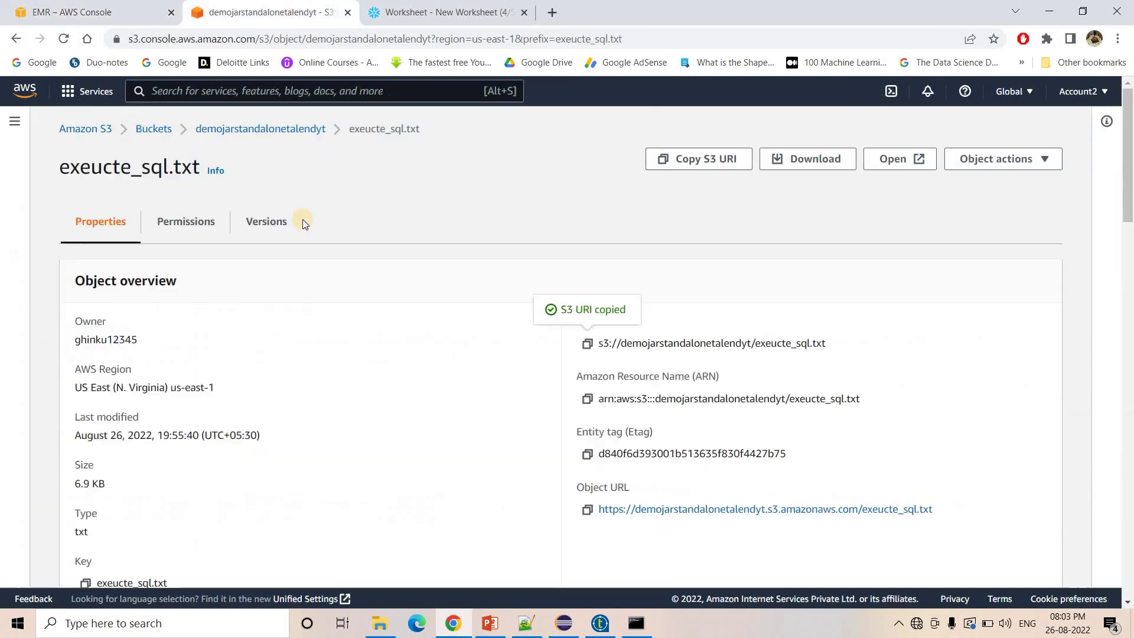
click(288, 137)
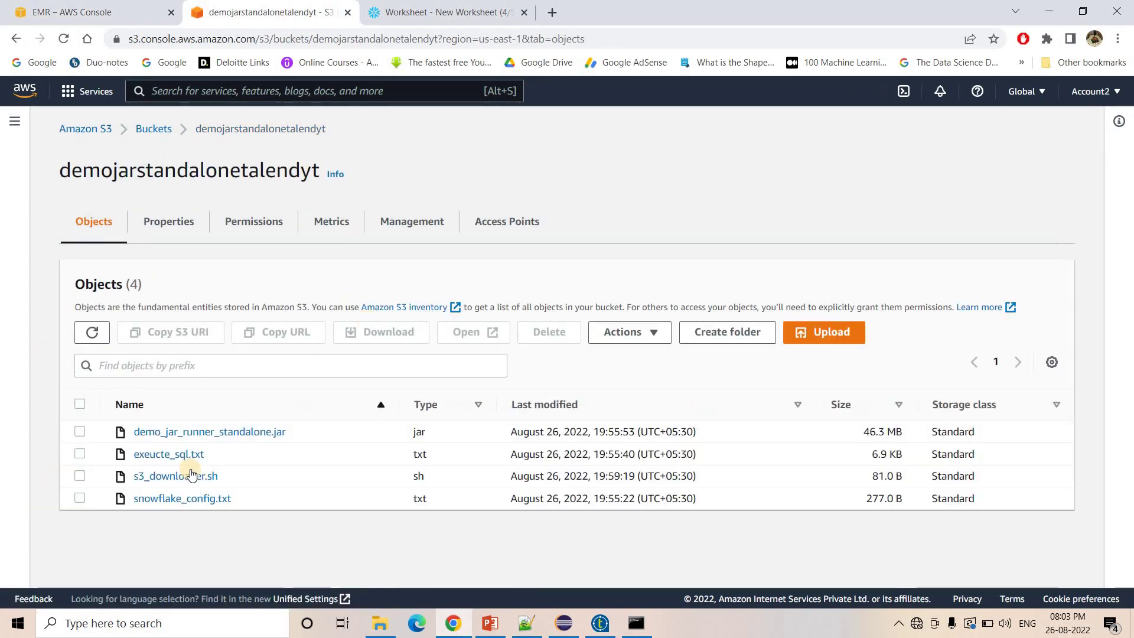
click(236, 433)
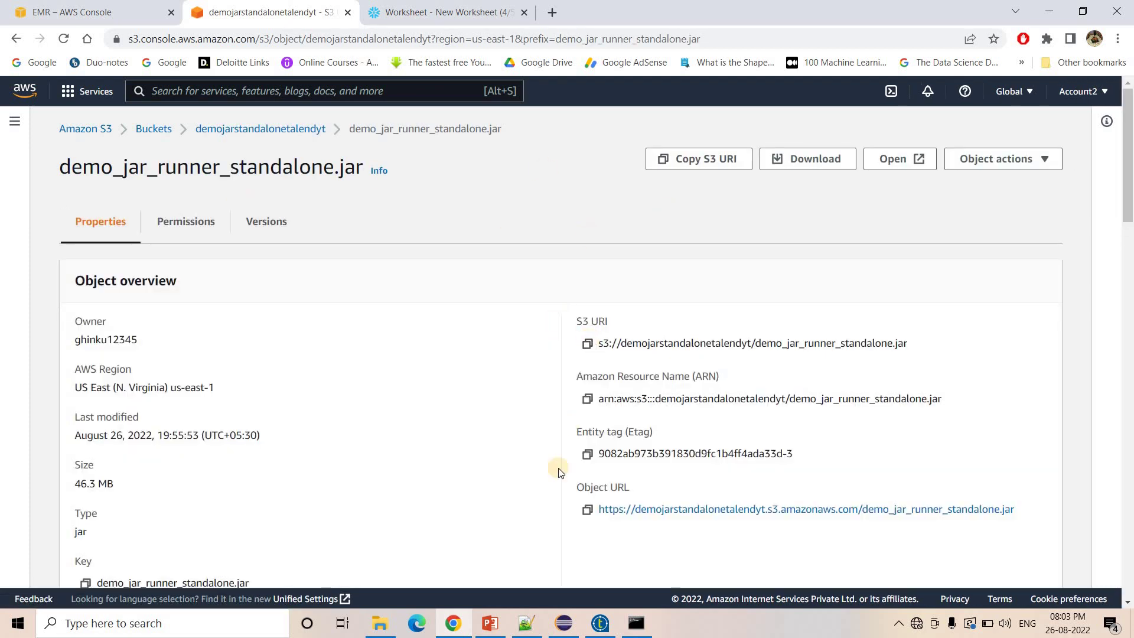
click(587, 343)
key(alt+Tab)
key(ctrl+v)
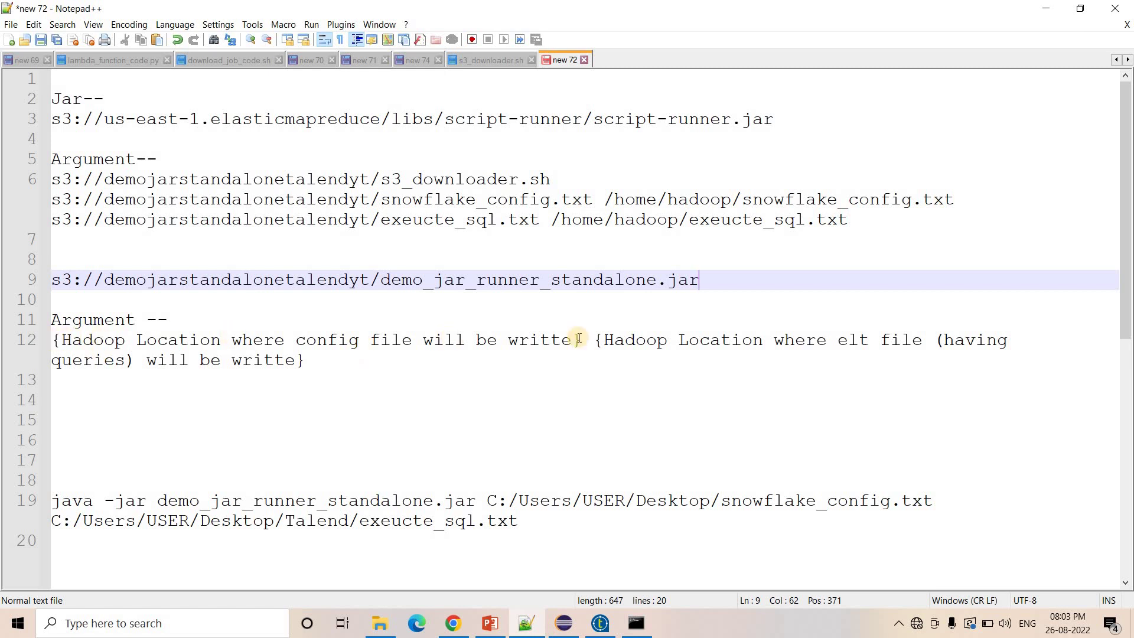
Step: Check in Eclipse which command-line argument demoemr_talend.java uses for snowflake_config_path
drag(579, 341, 52, 340)
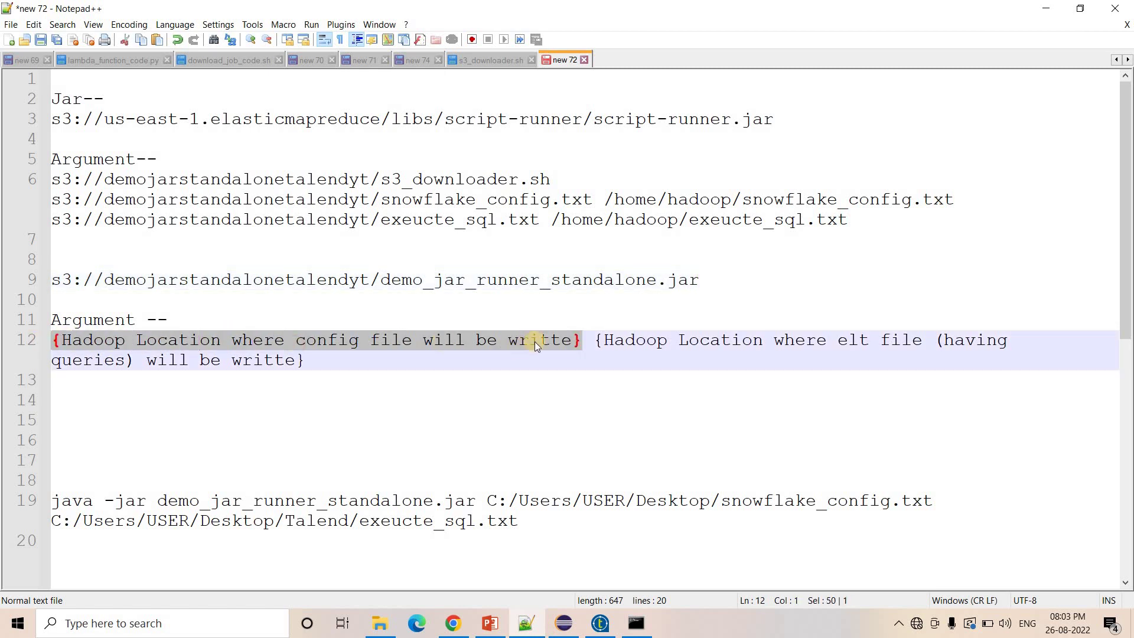
click(564, 623)
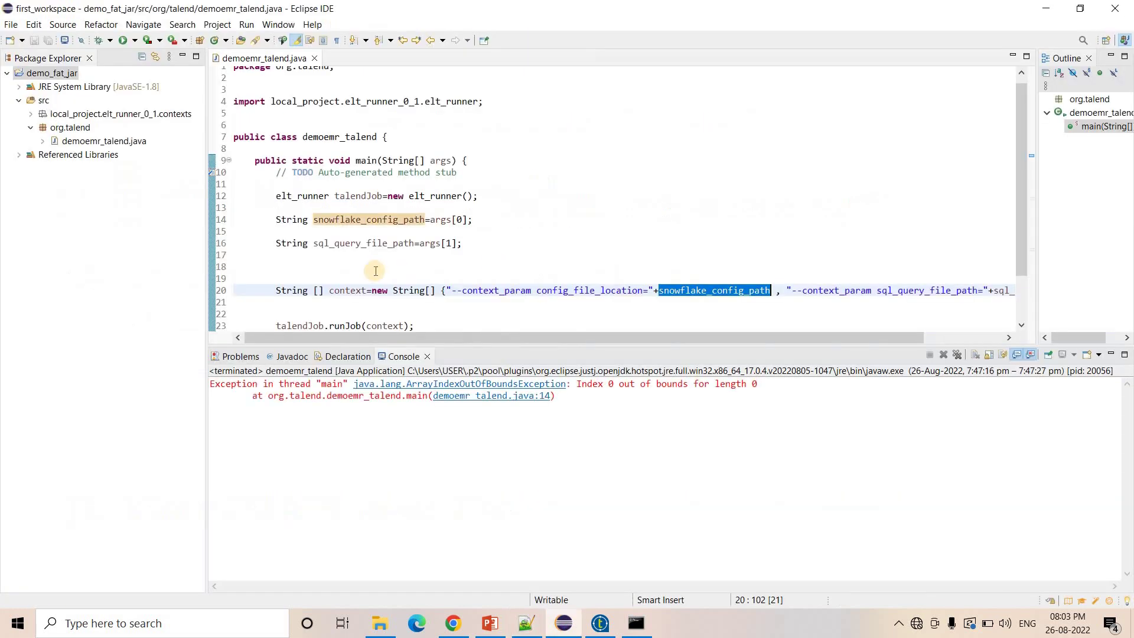
click(679, 290)
double_click(709, 292)
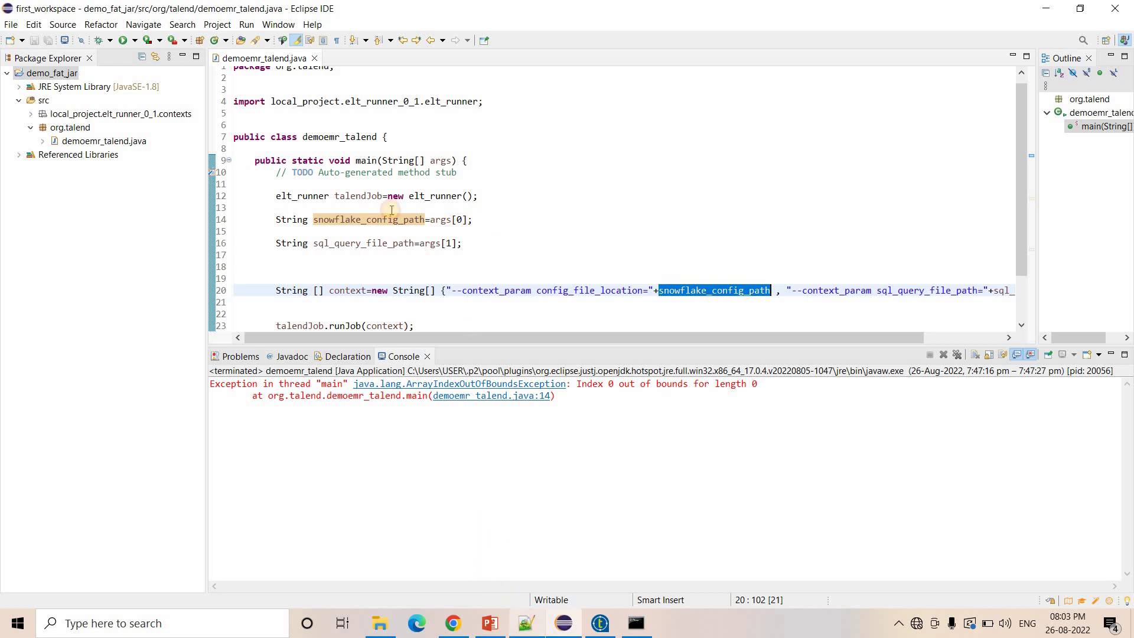
Step: Replace the Hadoop config file location placeholder in the second argument section of the notes with /home/hadoop/snowflake_config.txt
key(alt+Tab)
drag(964, 199, 677, 199)
drag(601, 199, 605, 199)
drag(585, 343, 307, 333)
click(583, 340)
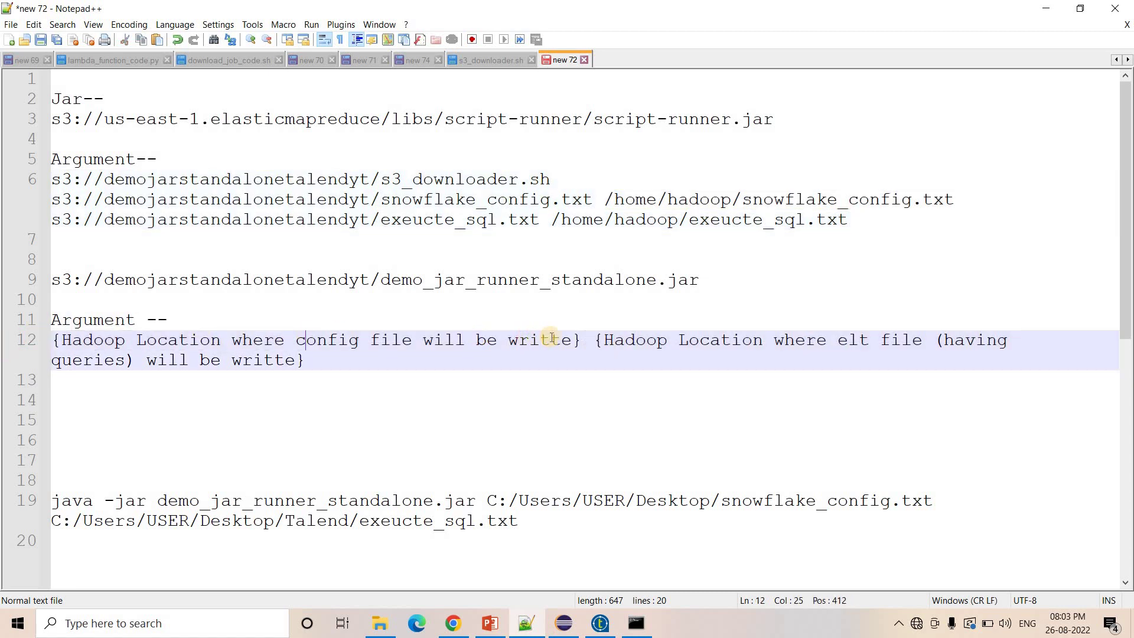
shift+click(23, 343)
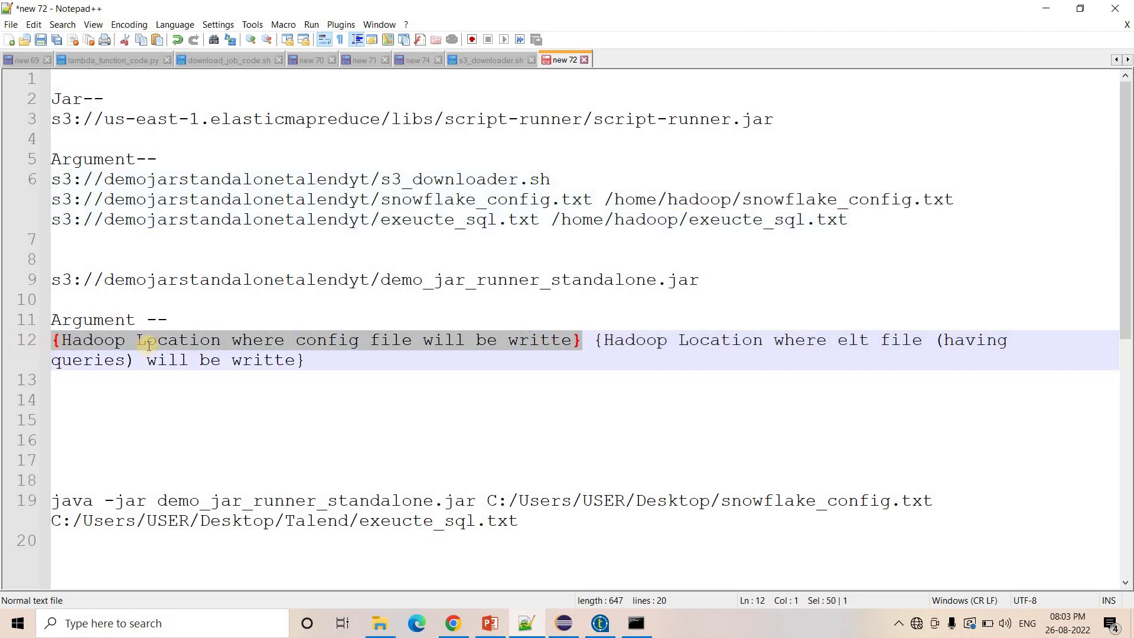
key(ctrl+v)
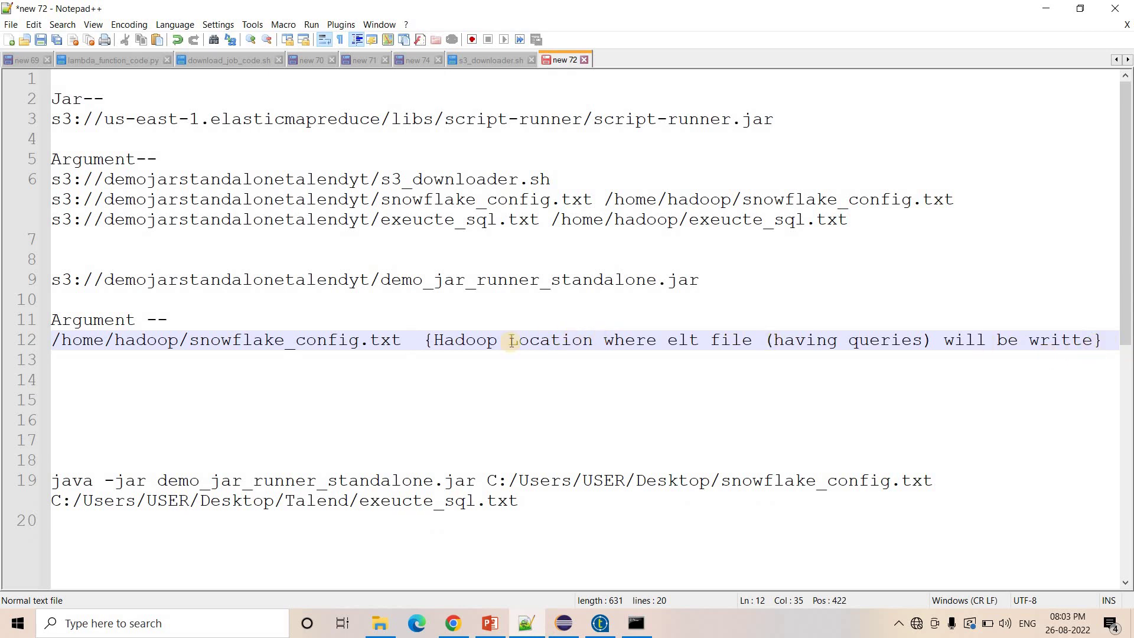
Step: Replace the Hadoop elt file location placeholder in the second argument section with /home/hadoop/exeucte_sql.txt
drag(465, 340, 421, 348)
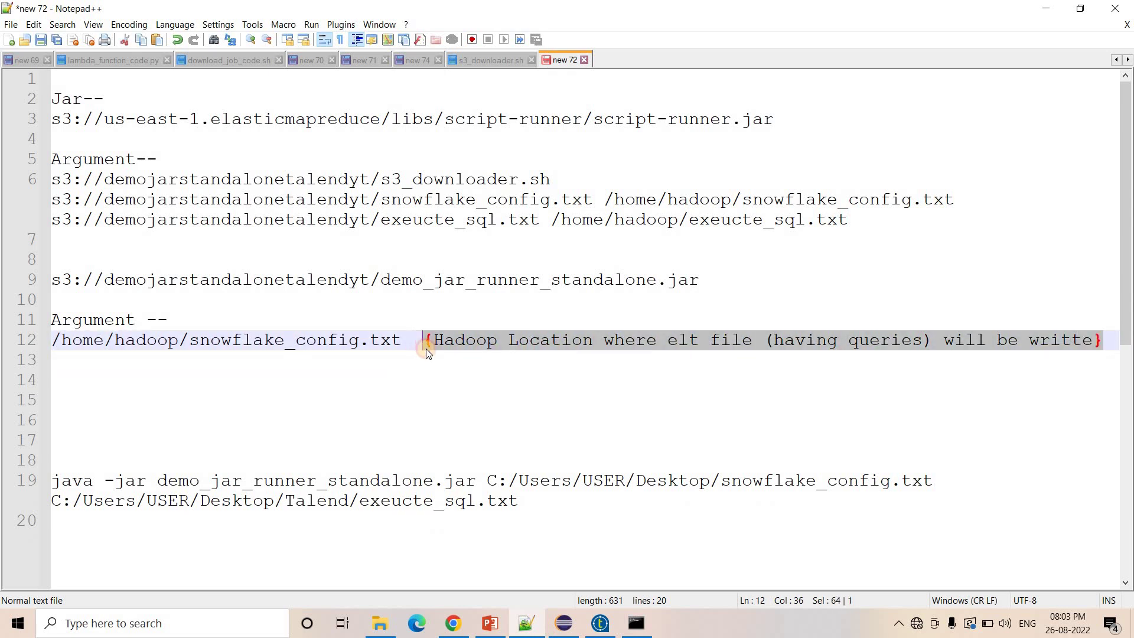
key(Delete)
drag(851, 220, 550, 223)
key(ctrl+c)
click(469, 338)
key(ctrl+v)
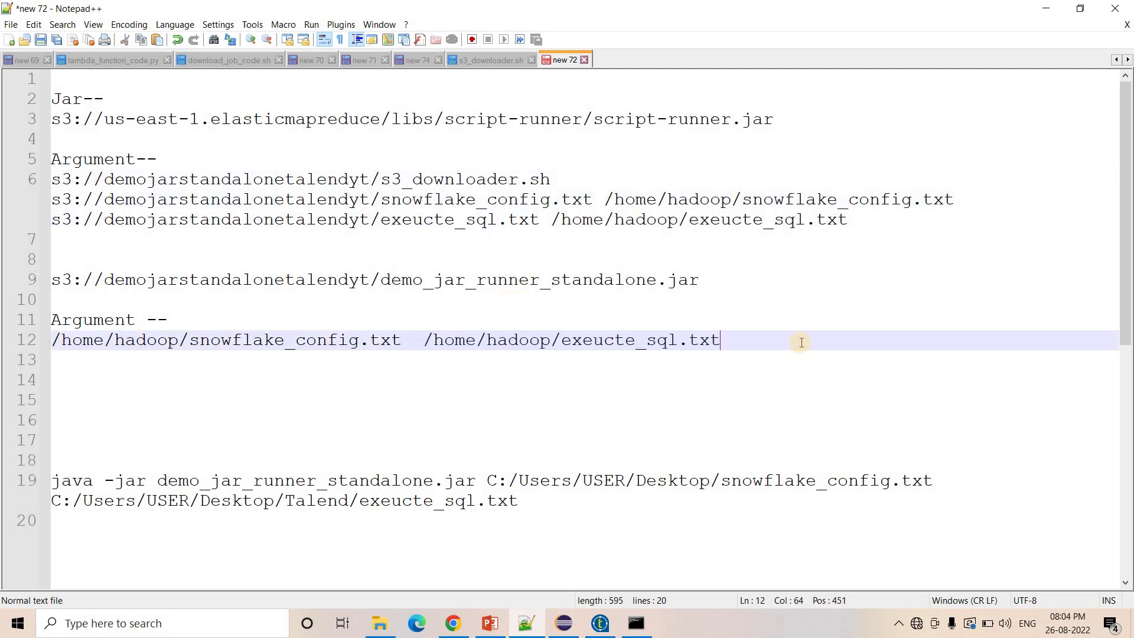
key(shift+Left)
key(shift+Left)
key(shift+Left)
key(shift+Left)
key(shift+Left)
key(shift+Left)
key(shift+Left)
key(shift+Left)
key(shift+Left)
key(shift+Left)
key(shift+Left)
key(shift+Left)
key(shift+Left)
key(shift+Left)
key(shift+Left)
key(shift+Left)
key(shift+Left)
key(shift+Left)
key(shift+Left)
key(shift+Left)
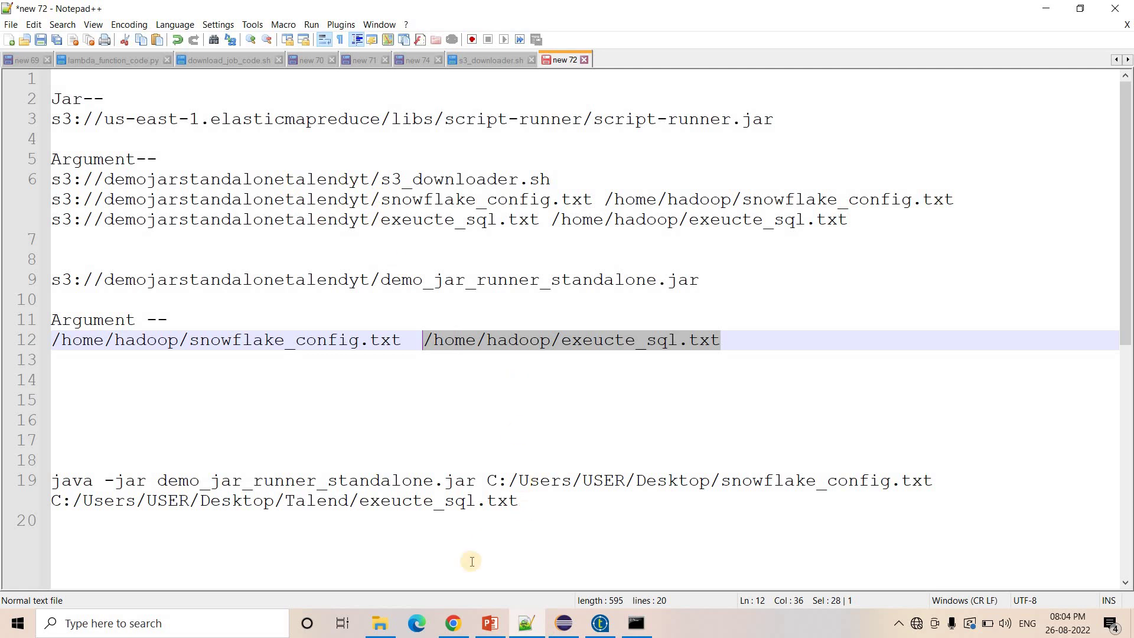
Step: Return to the demoytjar cluster in the EMR console and open the master security group from its summary
click(460, 618)
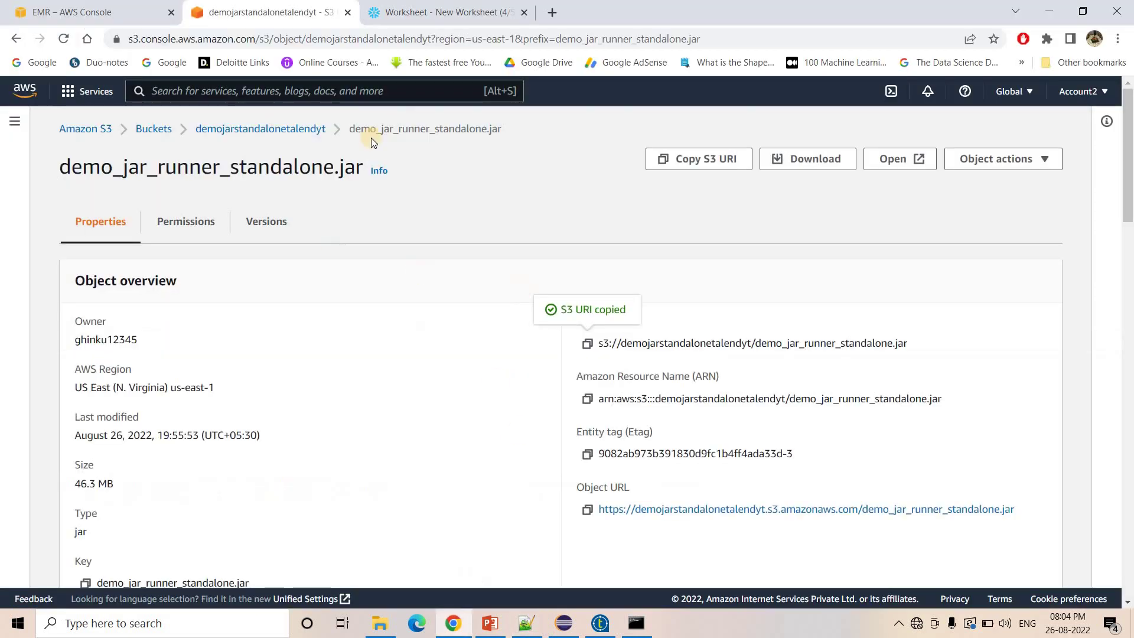
key(ctrl+shift+Tab)
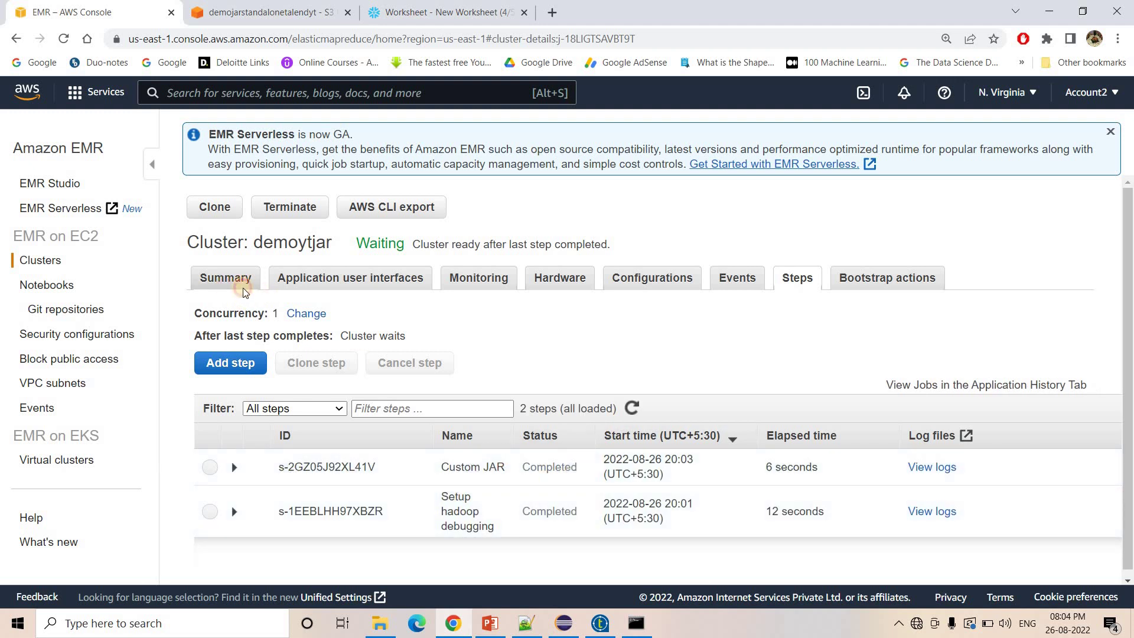
click(226, 286)
scroll(518, 375, down, 10)
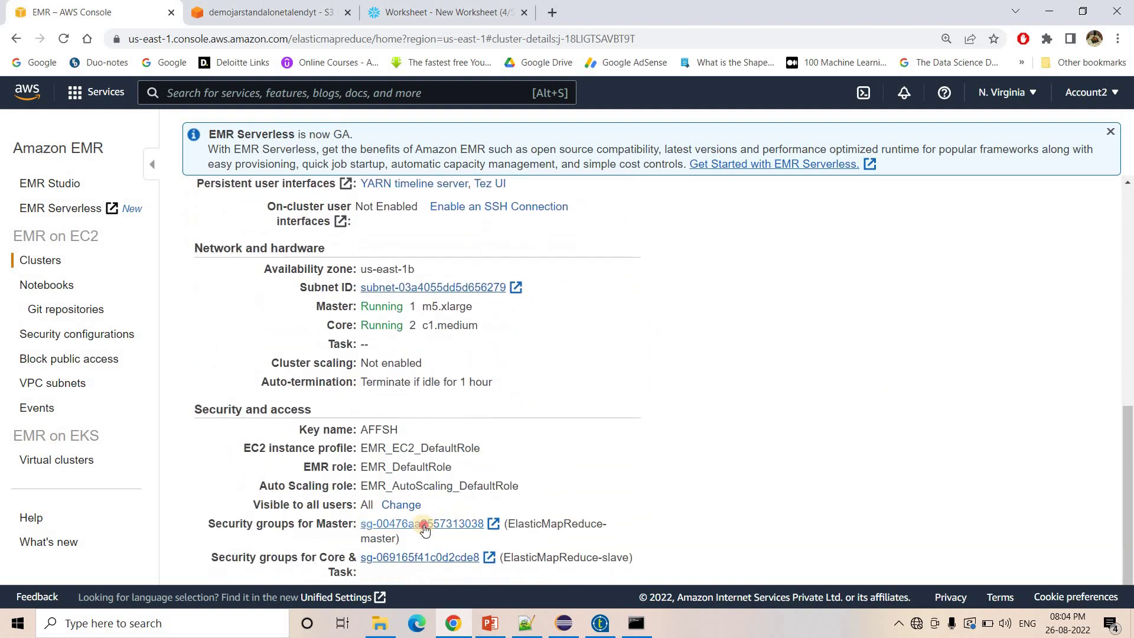
click(424, 524)
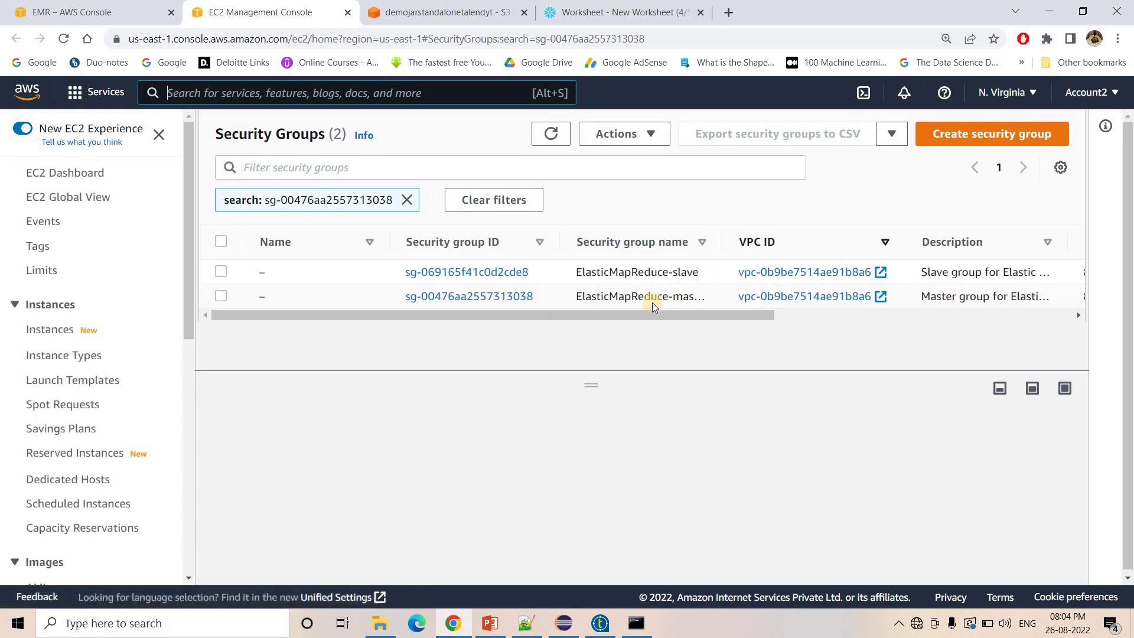
Step: Add an inbound rule to the ElasticMapReduce-master security group allowing All TCP from anywhere (0.0.0.0/0), and save the rules
click(467, 296)
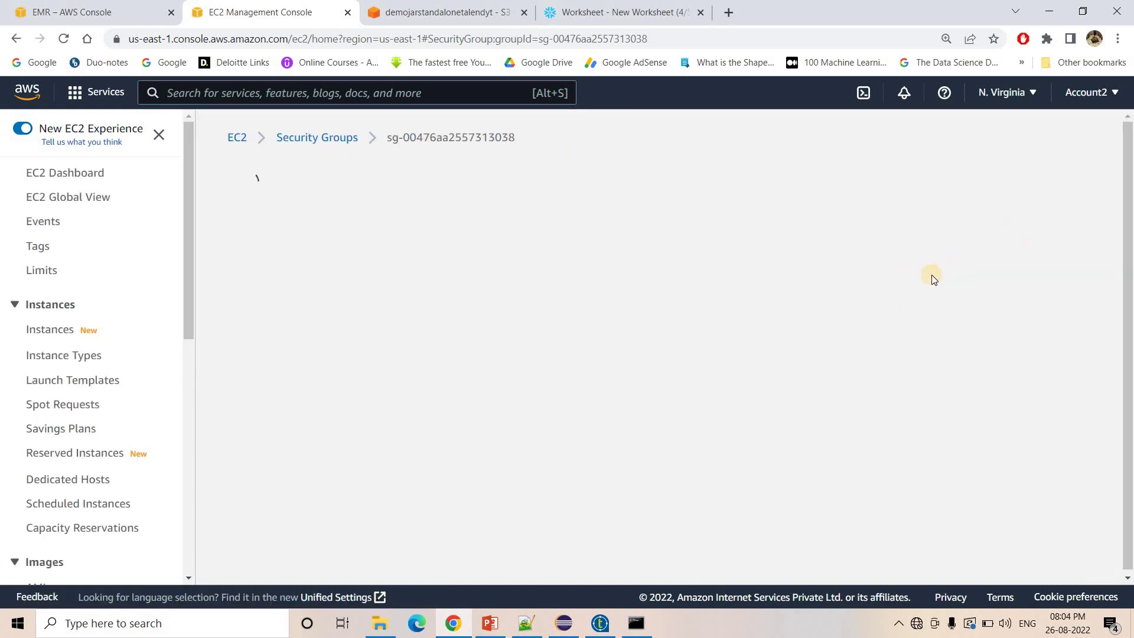
scroll(838, 391, down, 3)
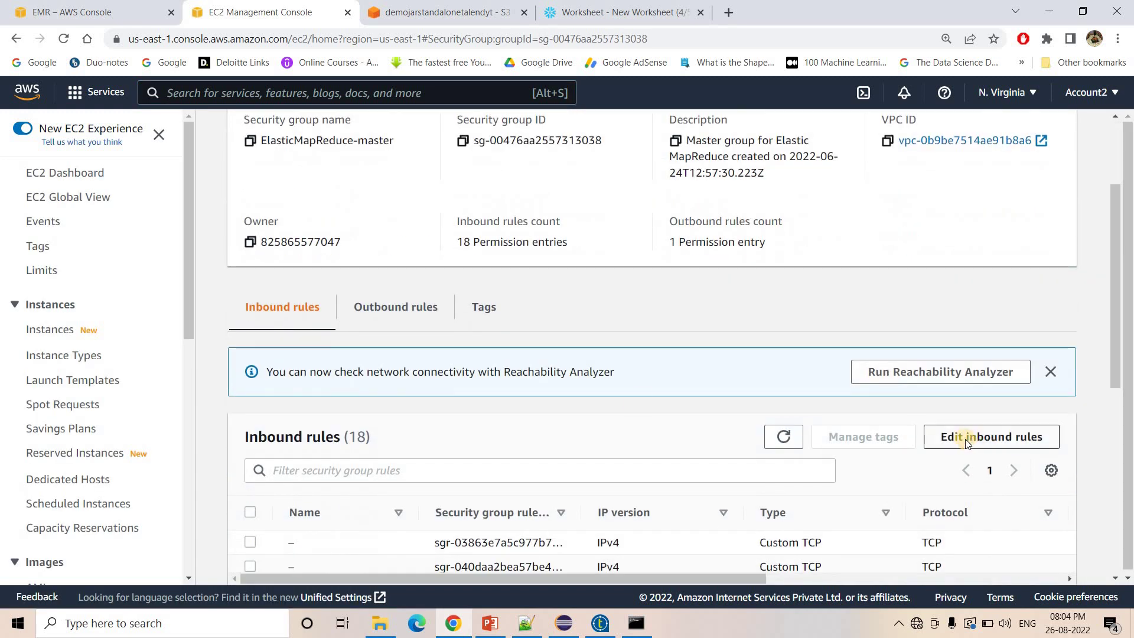
click(991, 441)
scroll(278, 430, down, 15)
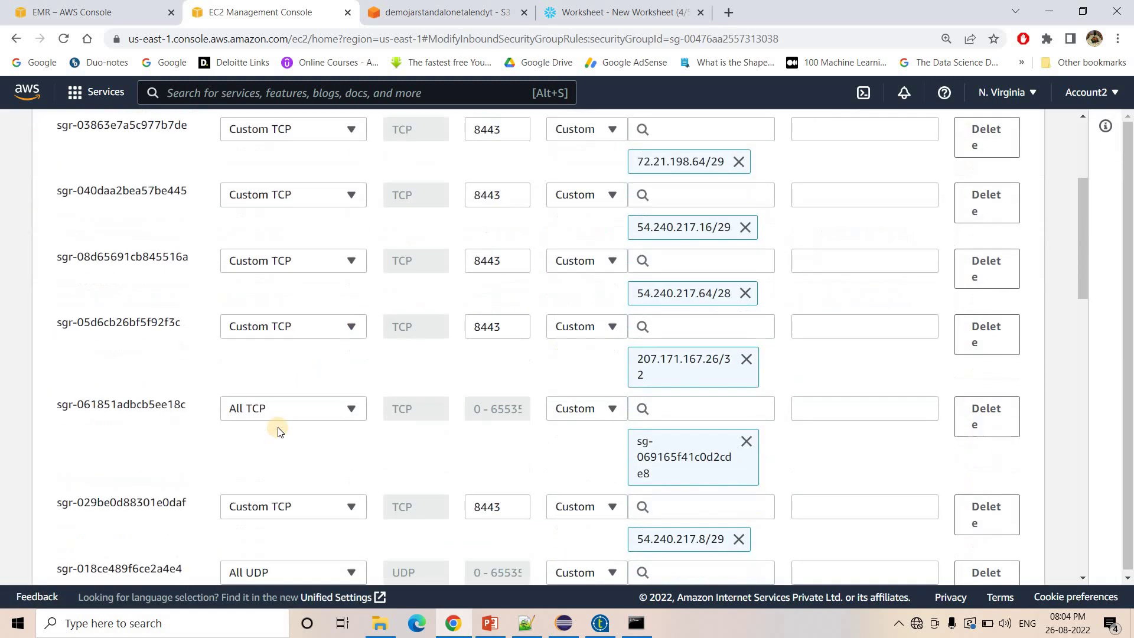
scroll(95, 532, down, 6)
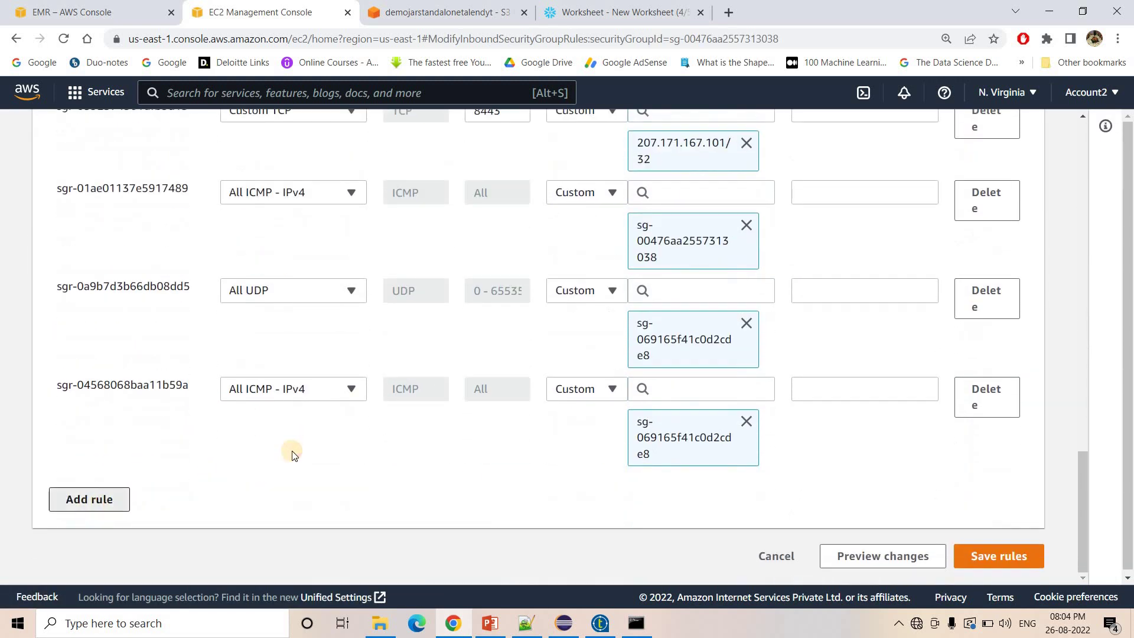
click(292, 487)
key(Return)
click(600, 489)
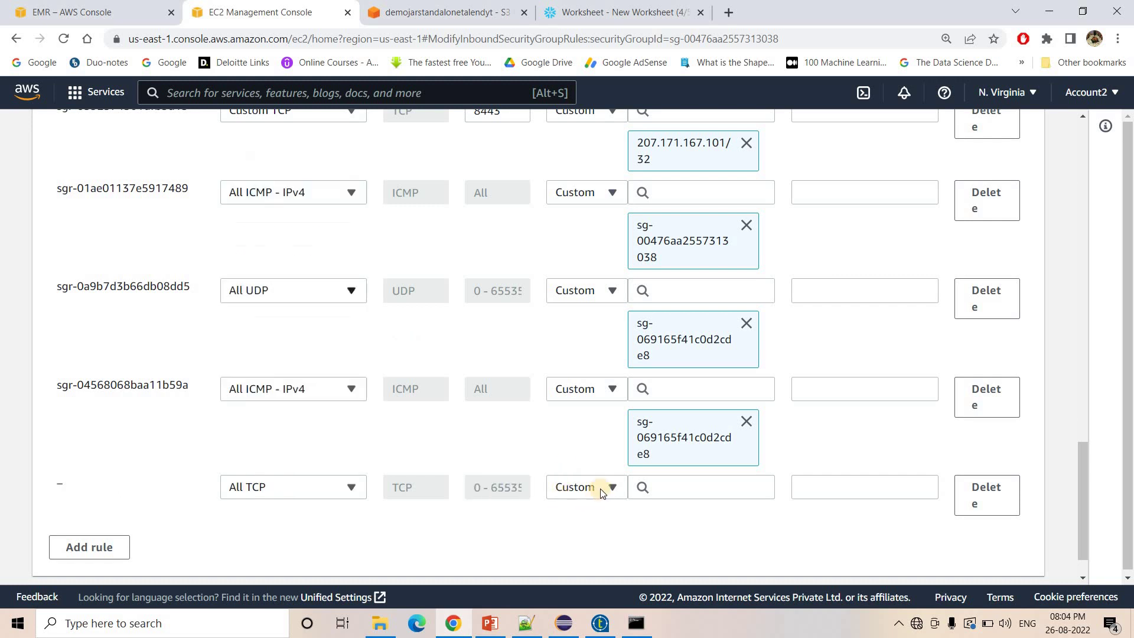
click(591, 390)
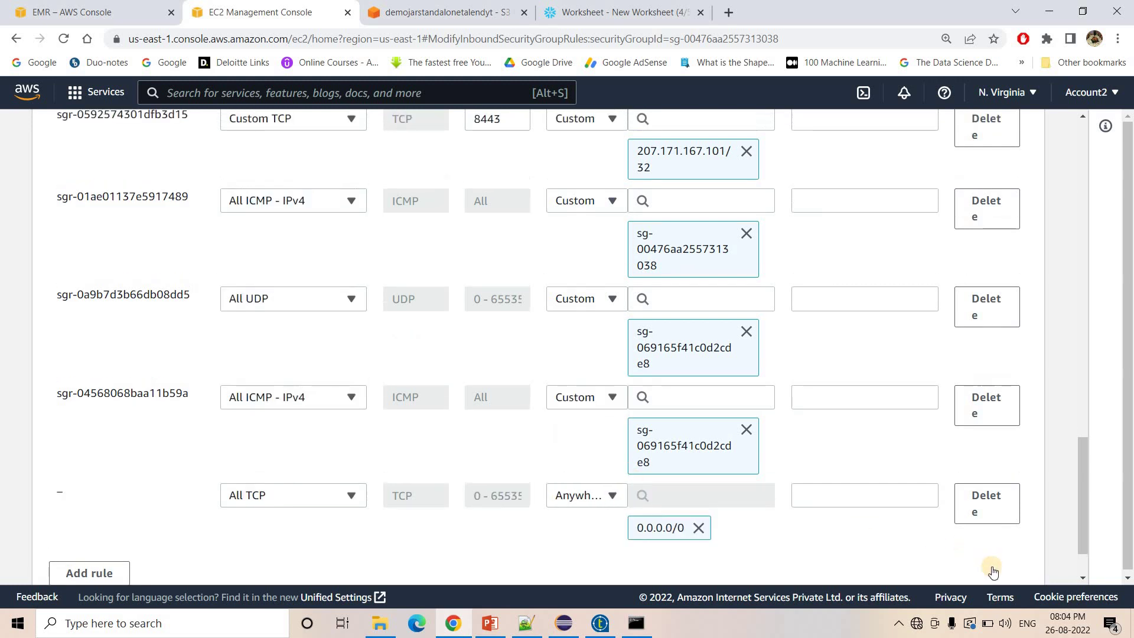
scroll(993, 571, down, 2)
click(993, 558)
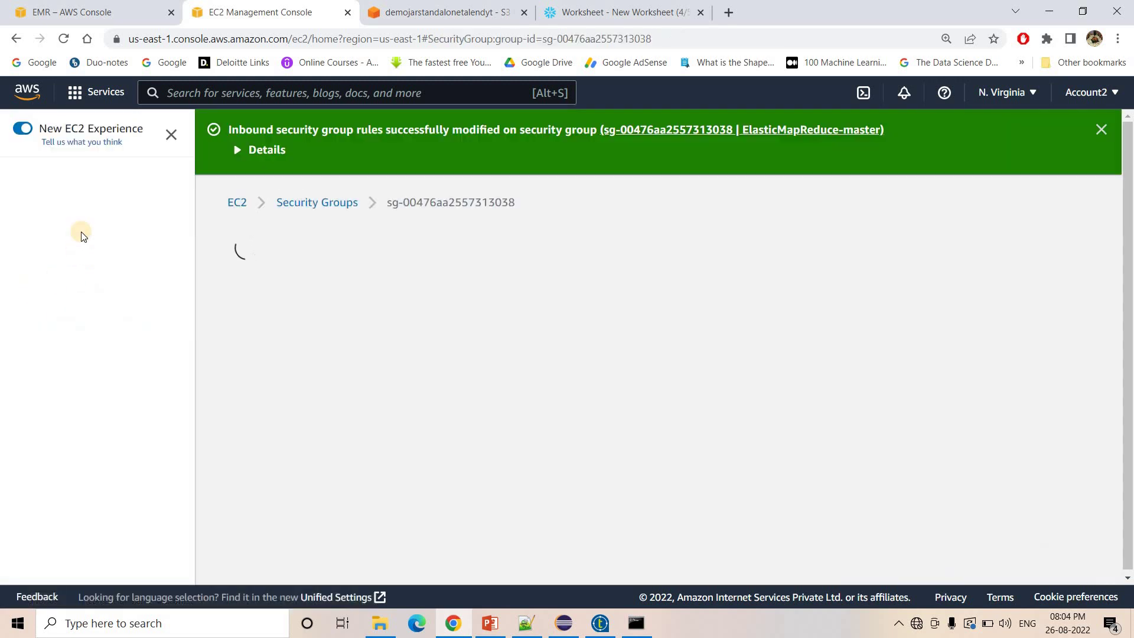
Step: Copy the demoytjar cluster's master public DNS from the EMR console and enter it as the host name in PuTTY
key(ctrl+shift+Tab)
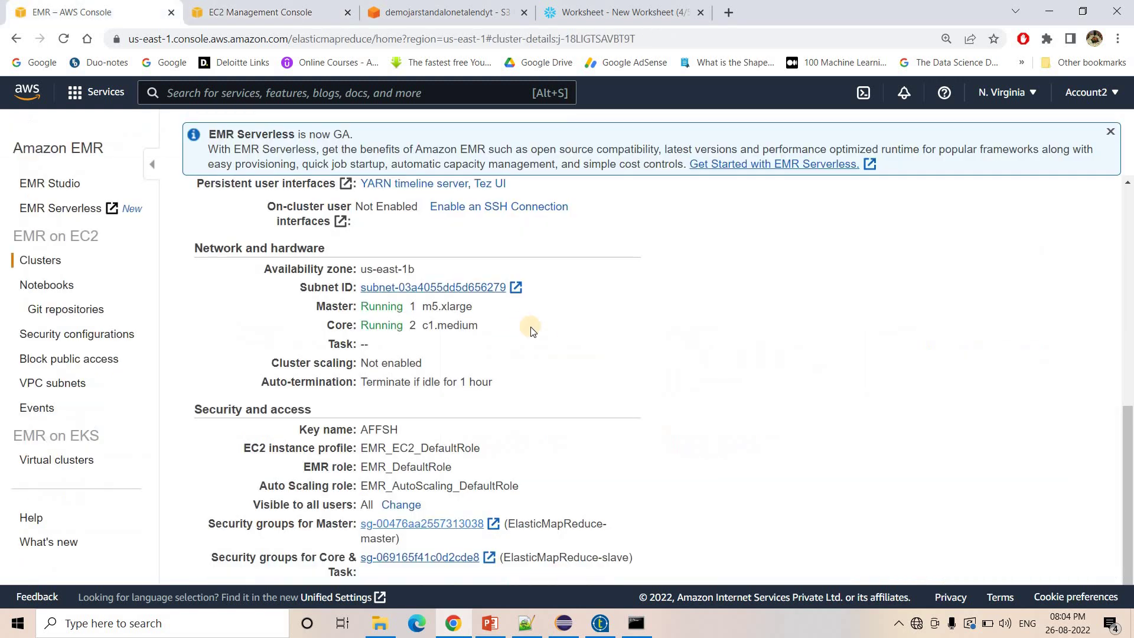
scroll(530, 327, up, 8)
scroll(620, 450, up, 1)
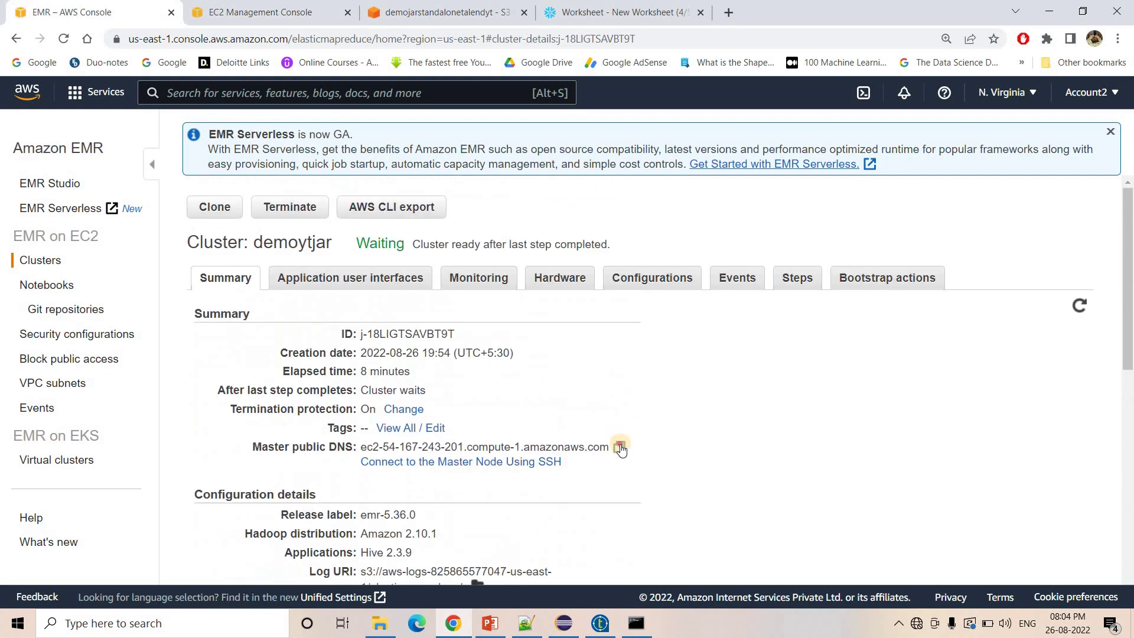
click(620, 448)
click(223, 630)
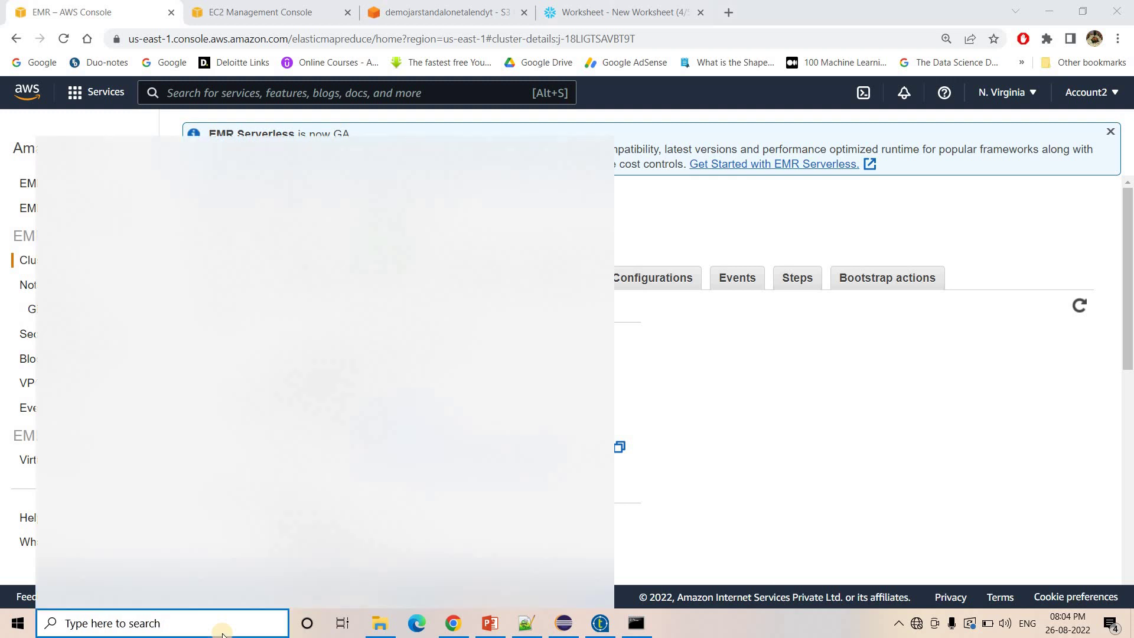
text(putty)
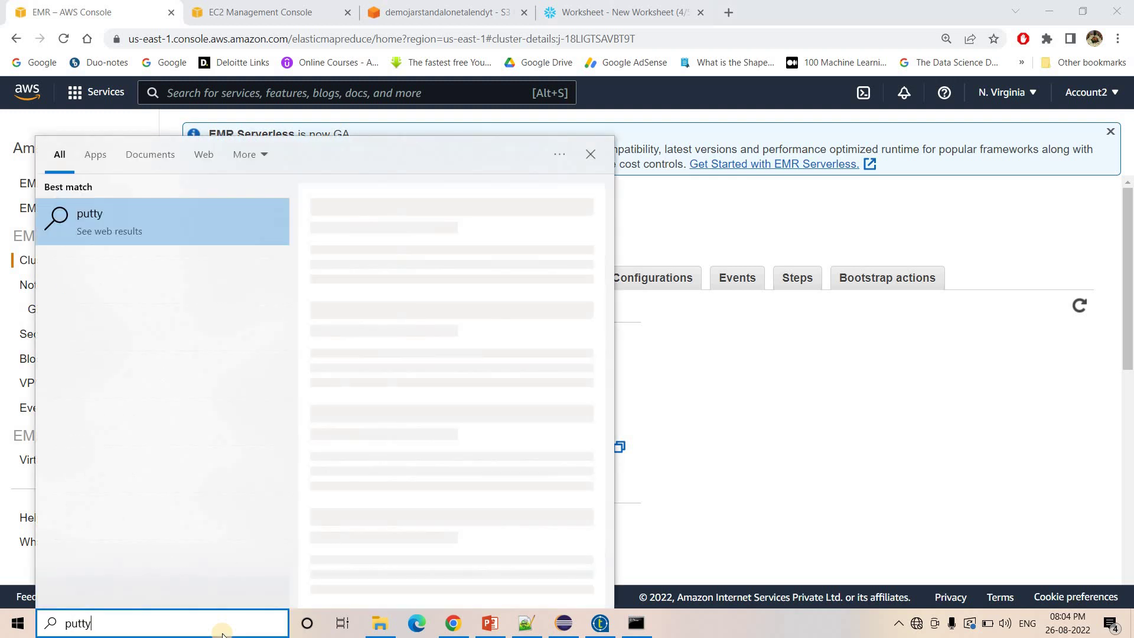
click(69, 234)
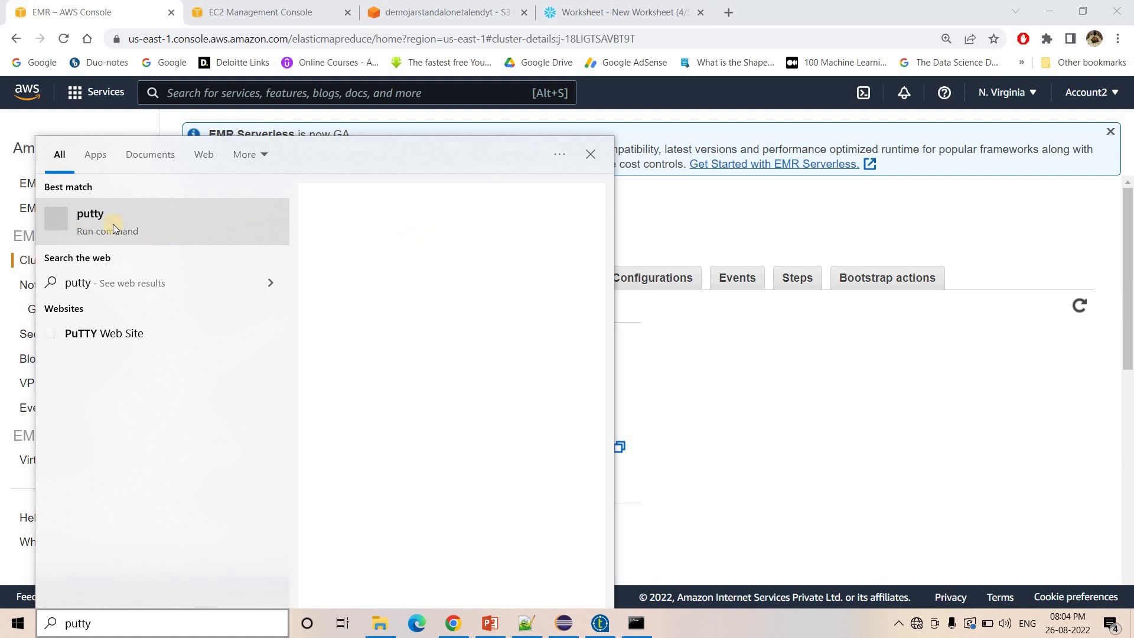
key(ctrl+v)
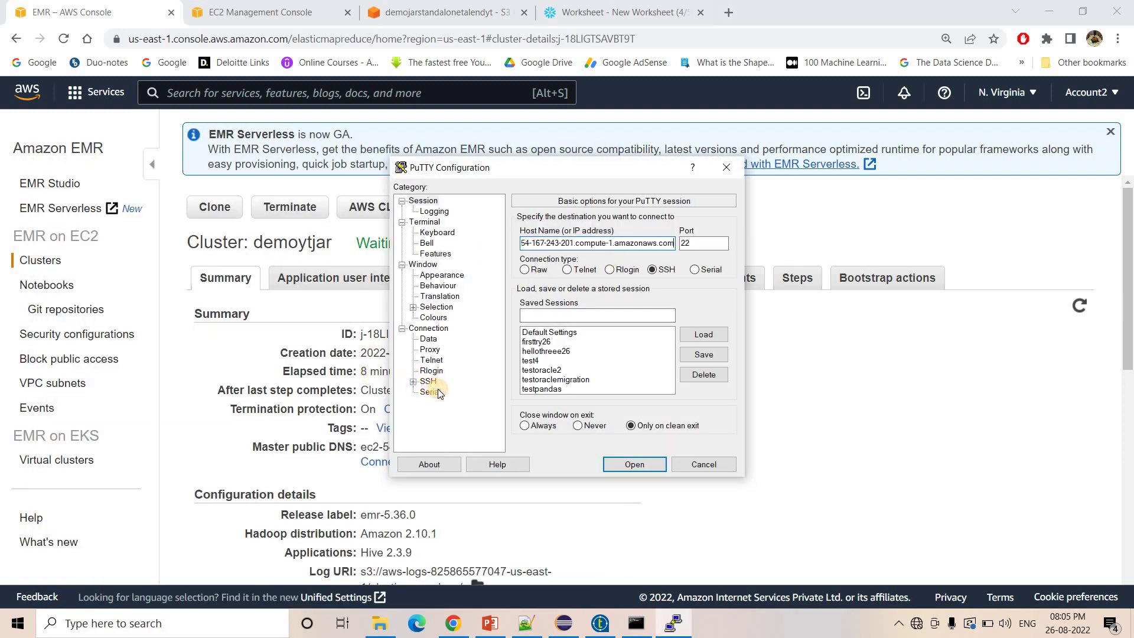
Step: Select the AFFSH private key file for SSH authentication and open the connection to the master node
click(413, 382)
click(439, 392)
click(697, 371)
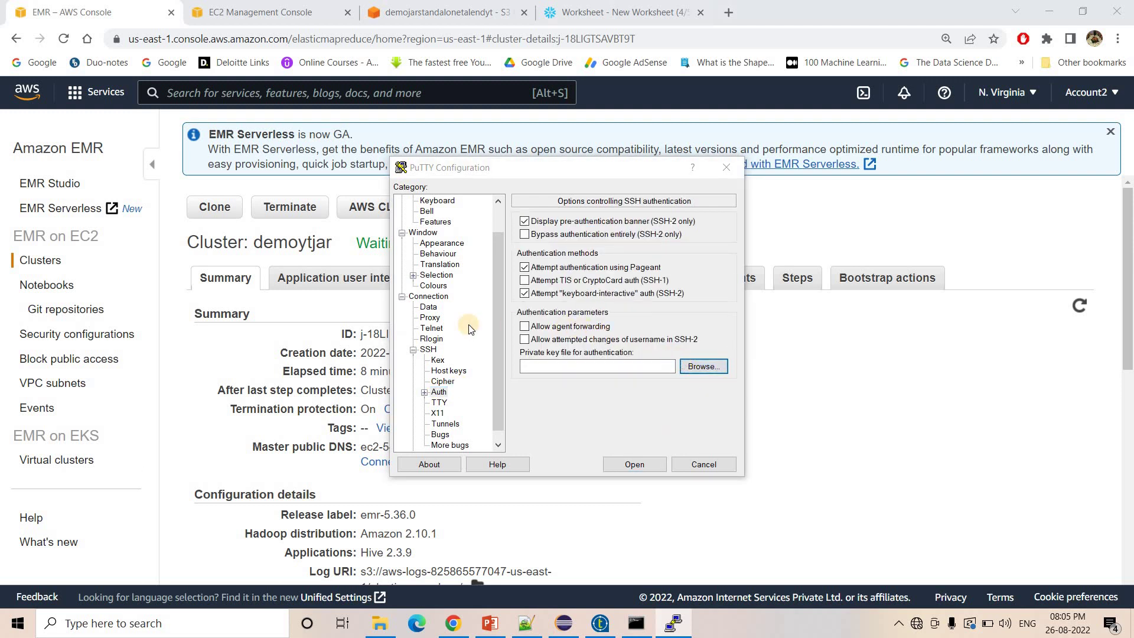
click(409, 461)
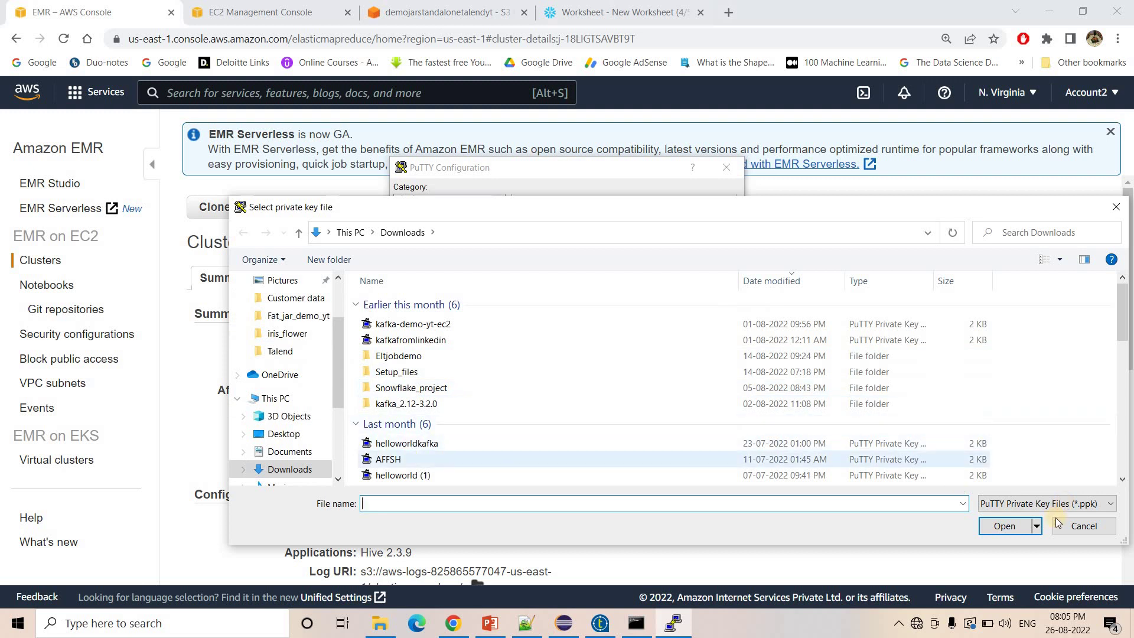
double_click(638, 463)
click(623, 463)
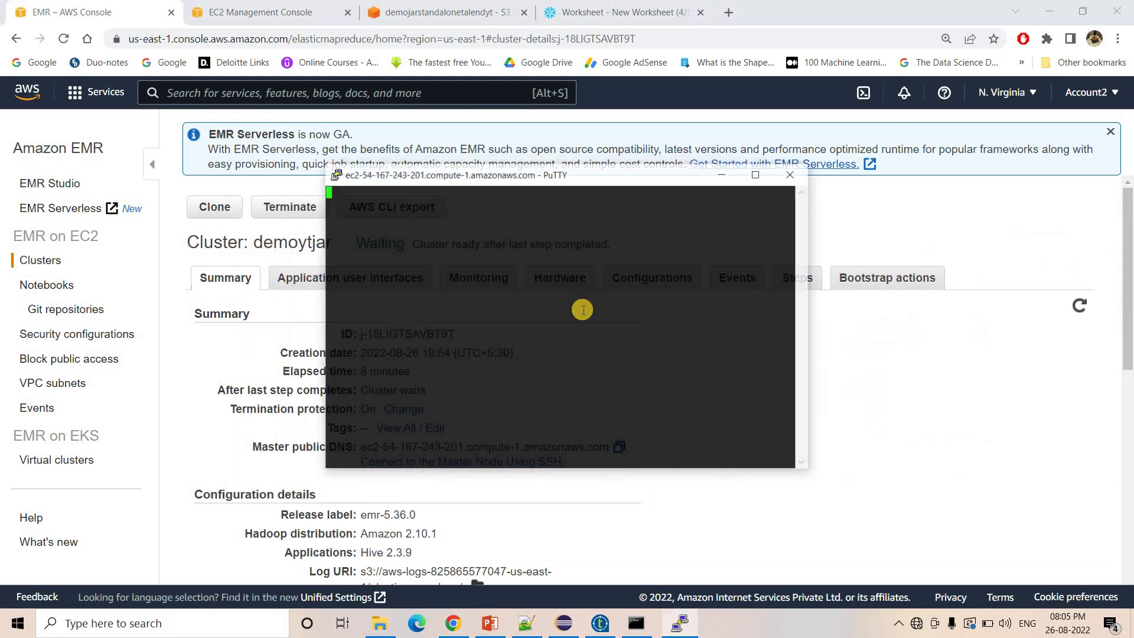
click(488, 418)
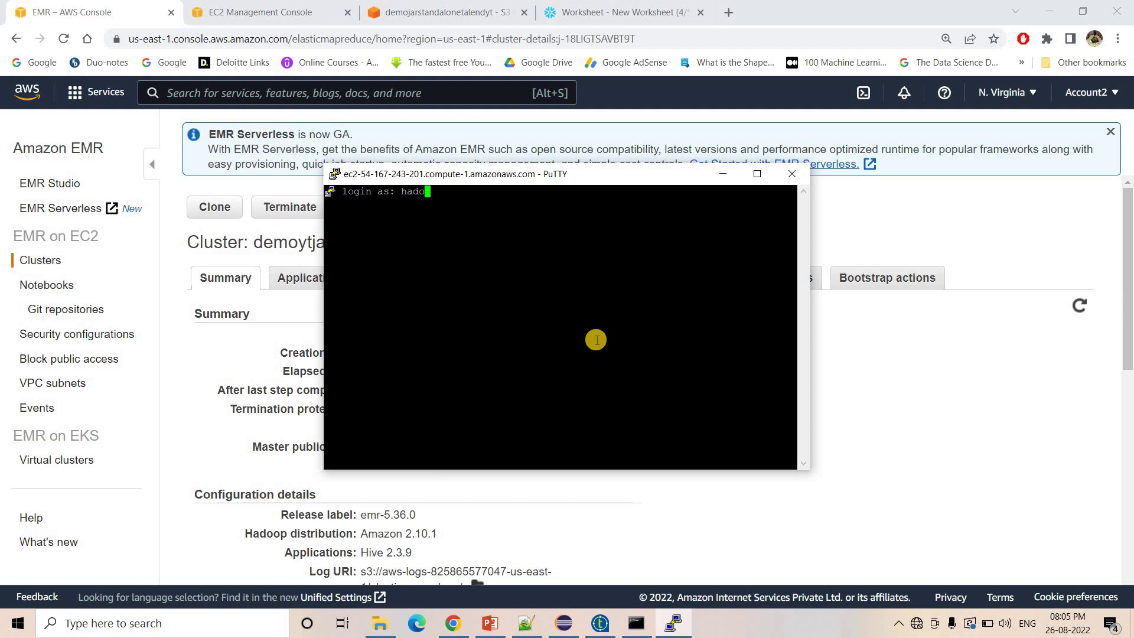
Step: Log in to the master node as hadoop, maximize the terminal and print the working directory
text(hadoop)
key(Return)
click(756, 173)
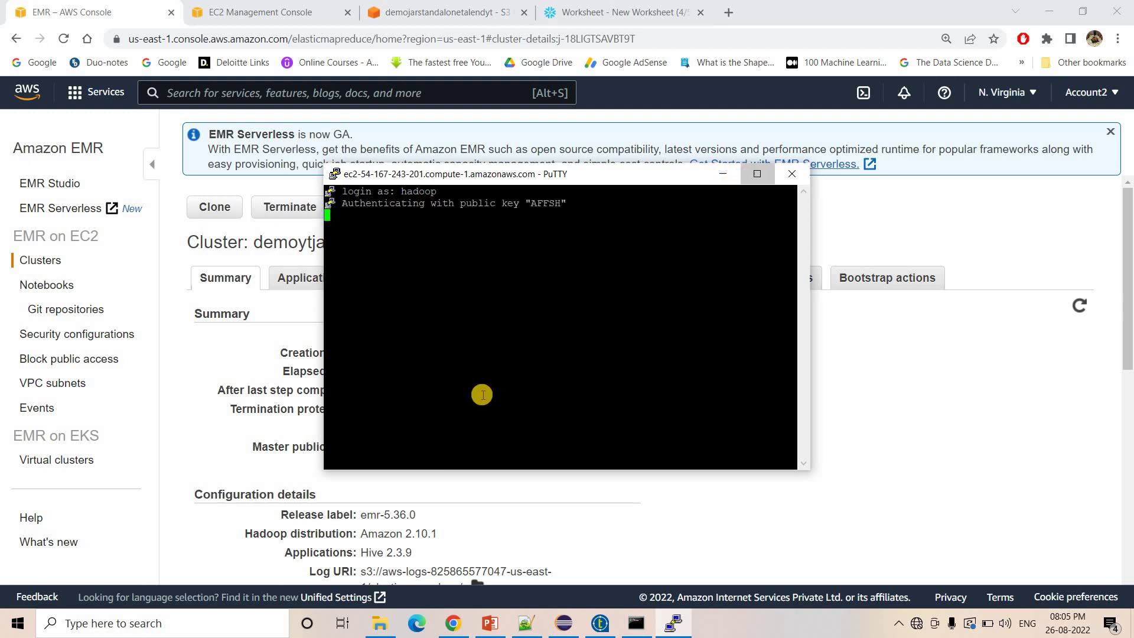
text(pwd)
key(Return)
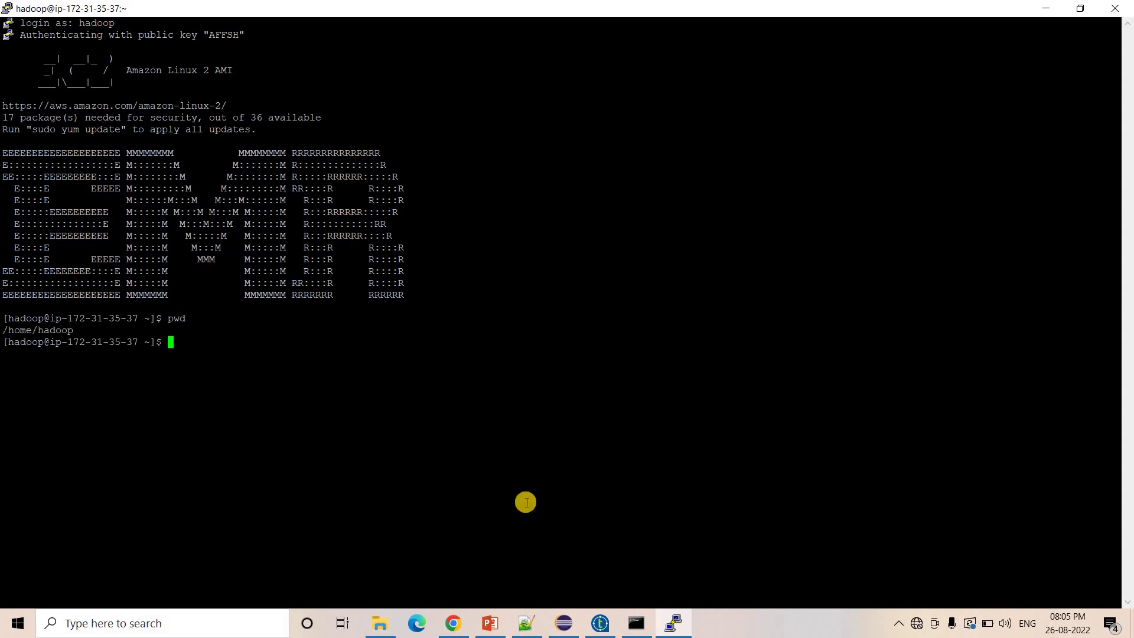
Step: Compare the /home/hadoop/exeucte_sql.txt destination in the Notepad++ notes with the working directory in the master node's terminal
click(526, 624)
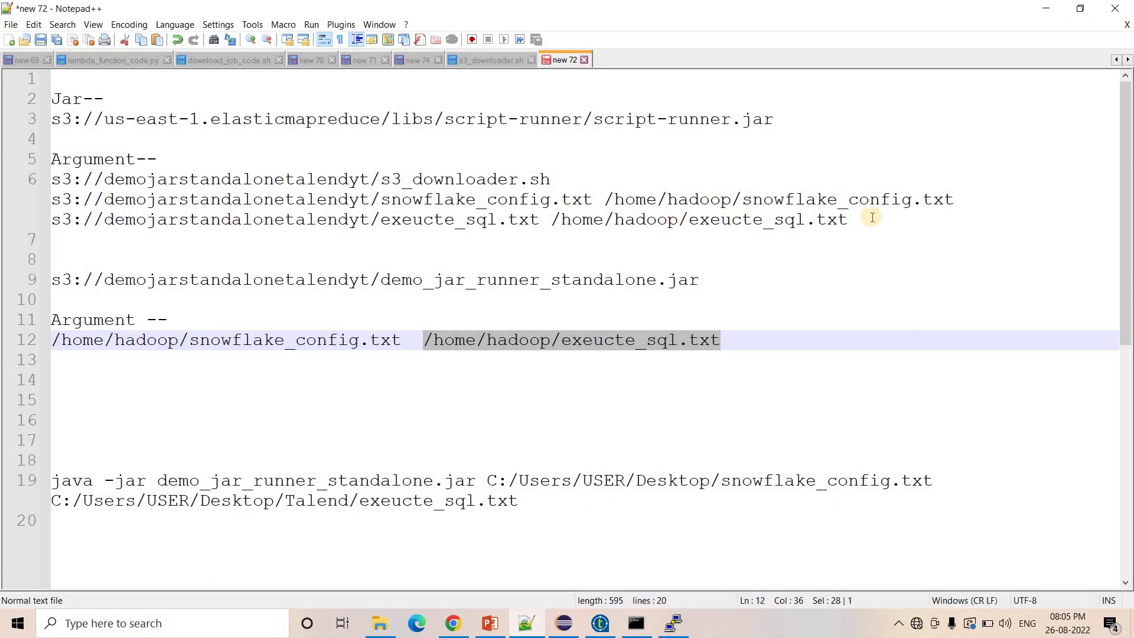
drag(562, 219, 835, 220)
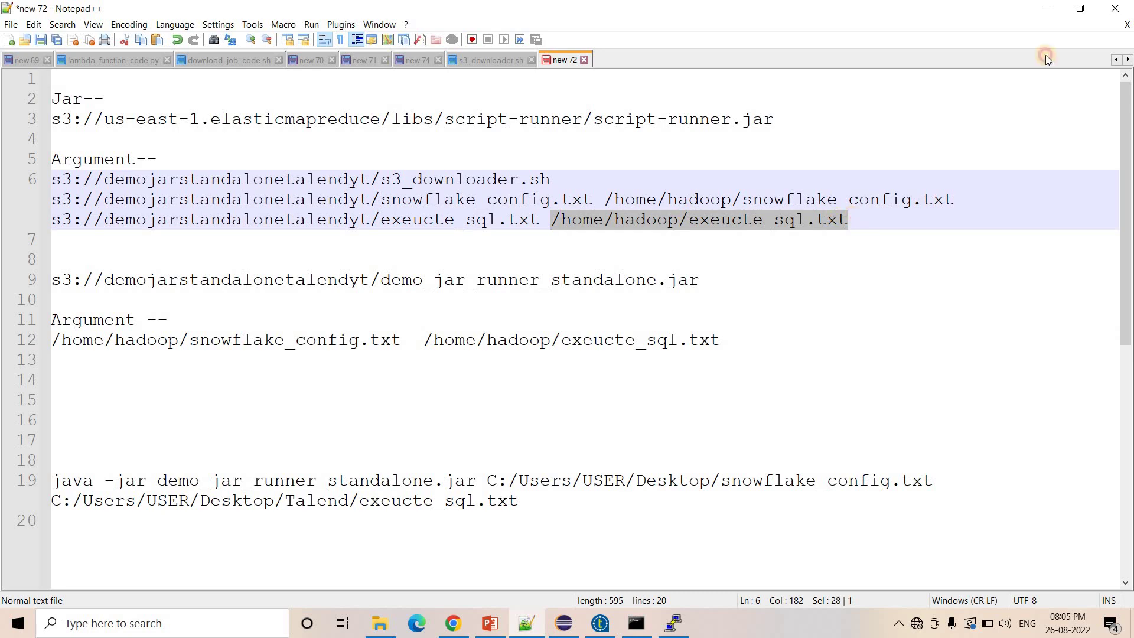
click(860, 211)
click(1045, 7)
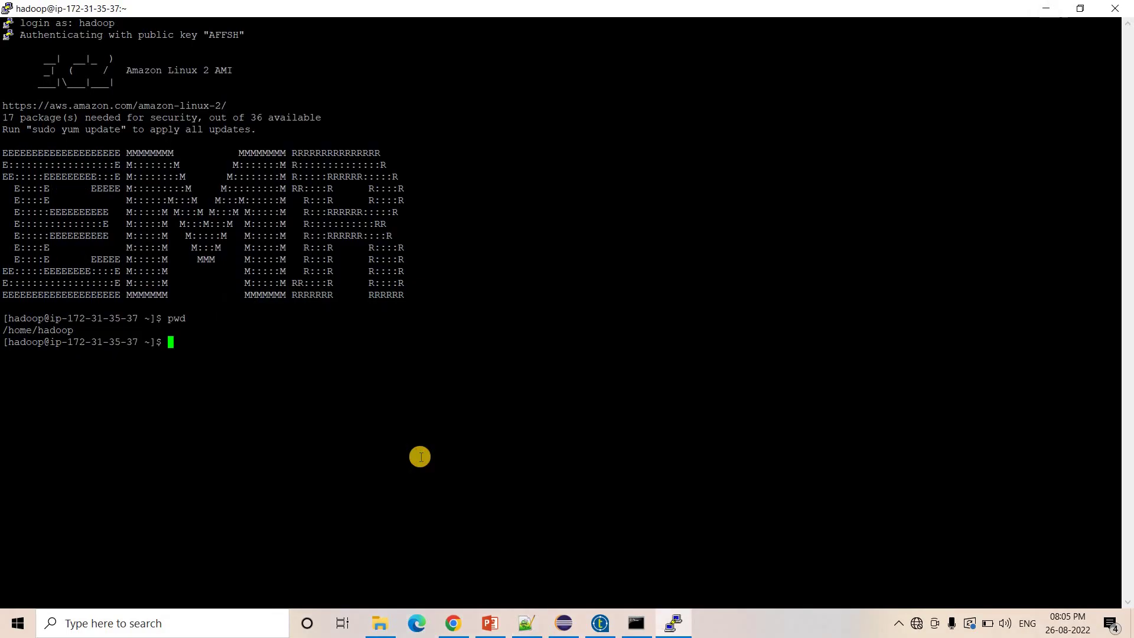
key(Return)
drag(17, 357, 220, 353)
Step: Create a Custom JAR step on the demoytjar cluster with s3://demojarstandalonetalendyt/demo_jar_runner_standalone.jar from the notes as its JAR location
click(533, 628)
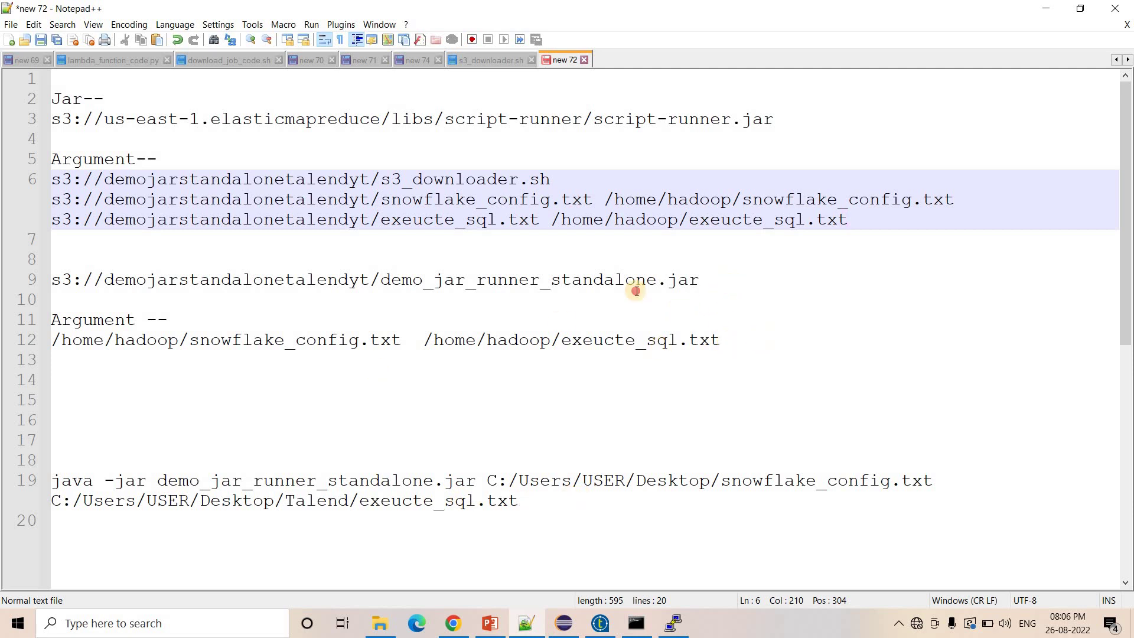
click(731, 283)
shift+click(50, 280)
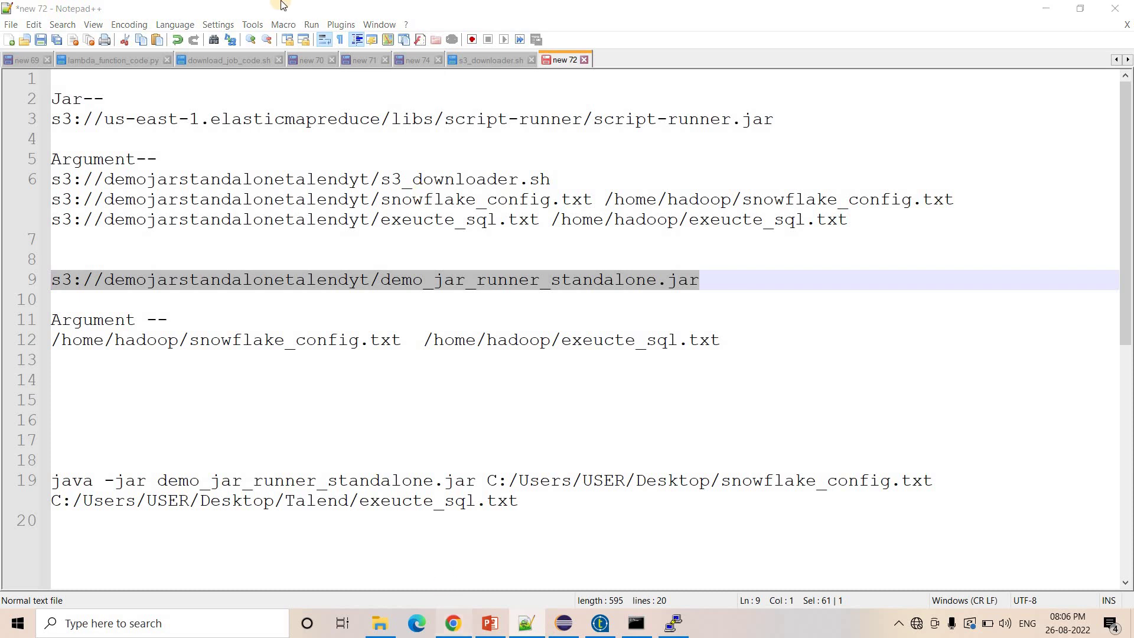
click(453, 624)
click(266, 12)
click(77, 12)
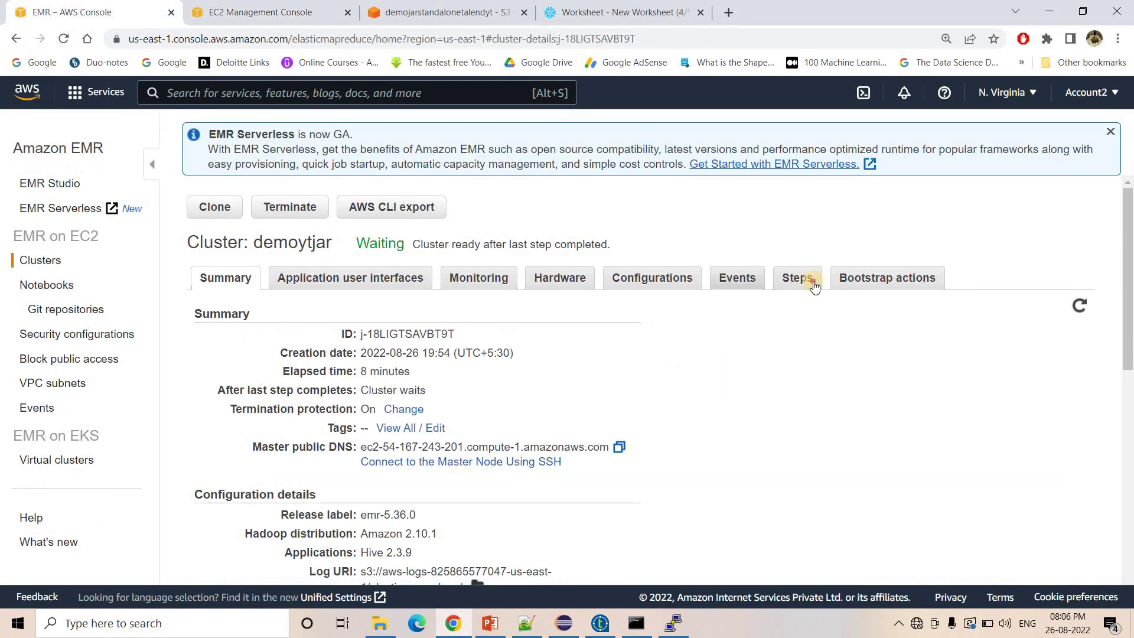
click(228, 358)
click(451, 289)
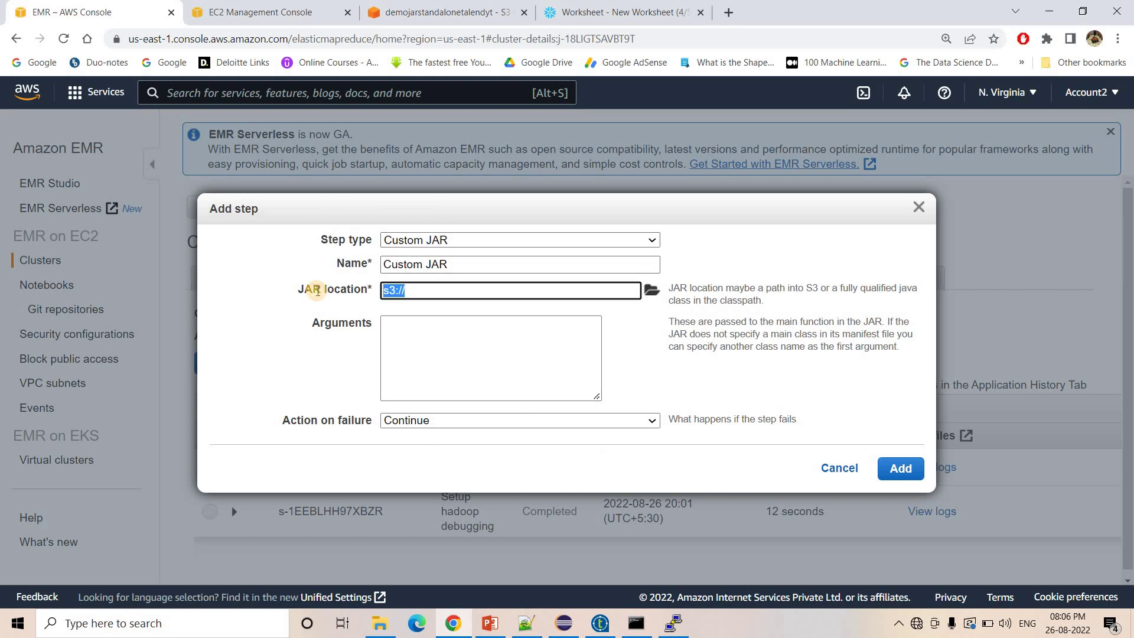
key(ctrl+v)
Step: Fill the step's arguments with /home/hadoop/snowflake_config.txt and /home/hadoop/exeucte_sql.txt from the notes, and add the step to the cluster
click(449, 342)
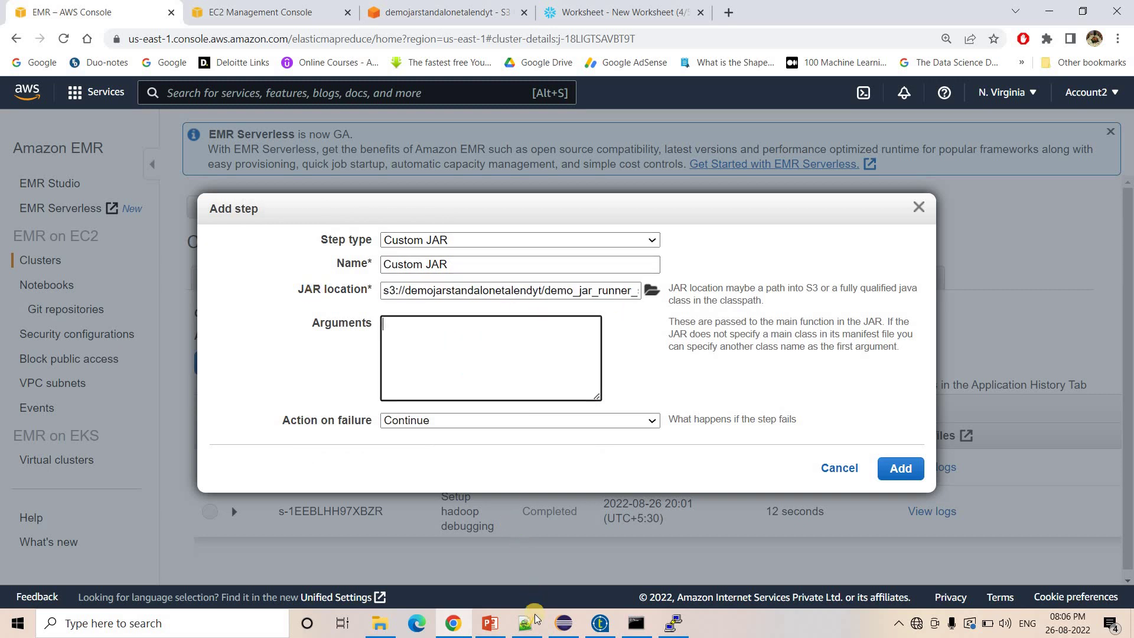
key(alt+Tab)
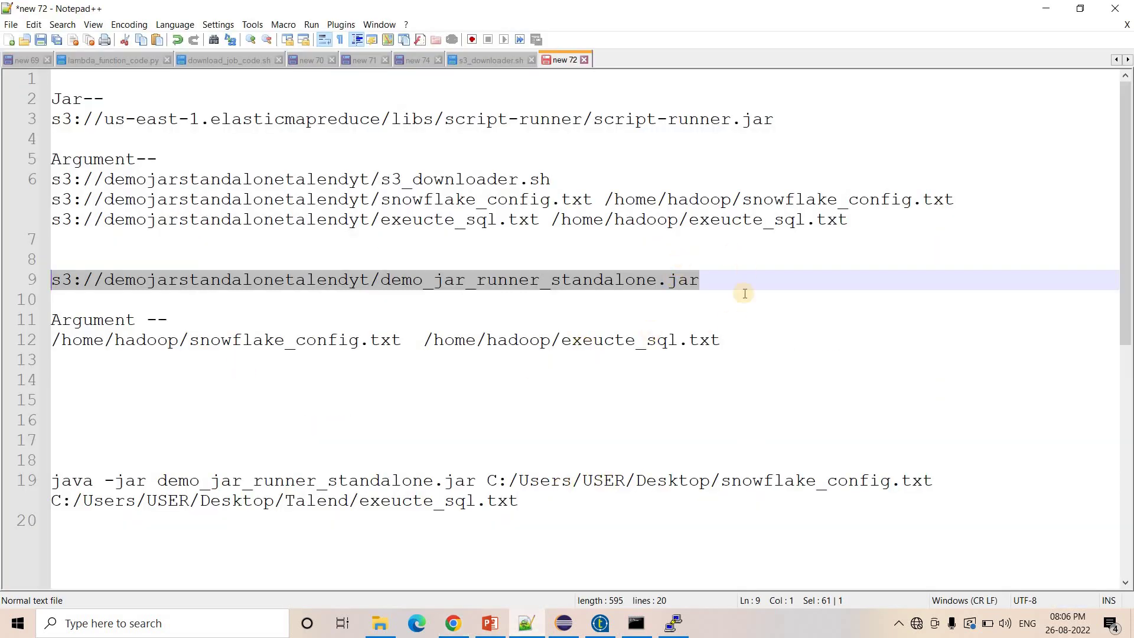
drag(758, 340, 30, 347)
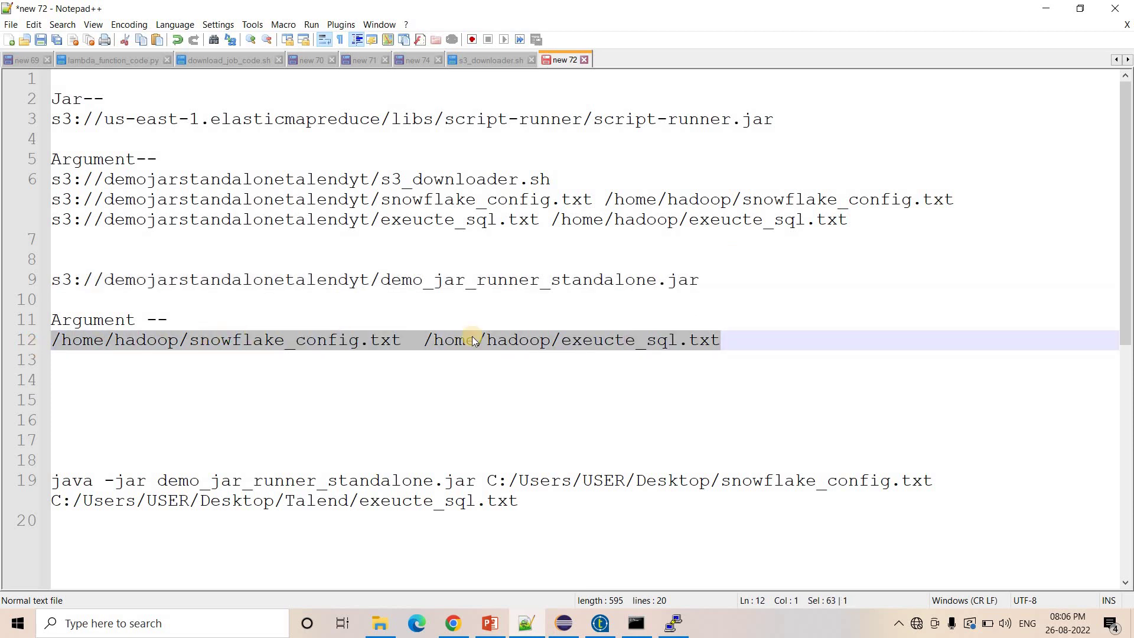
key(Right)
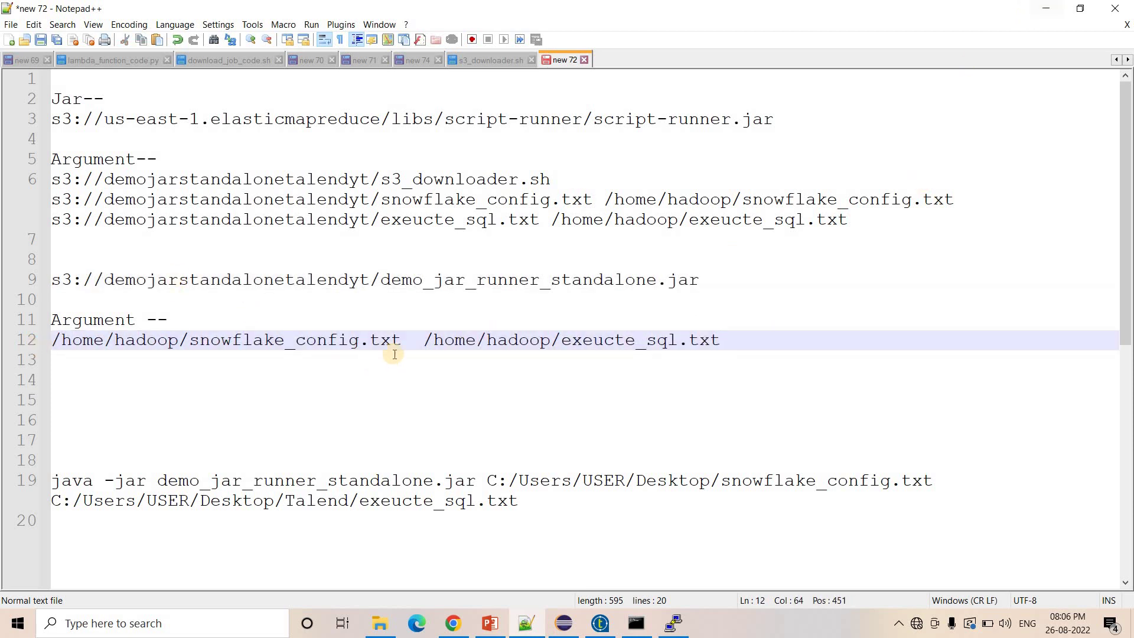
click(456, 624)
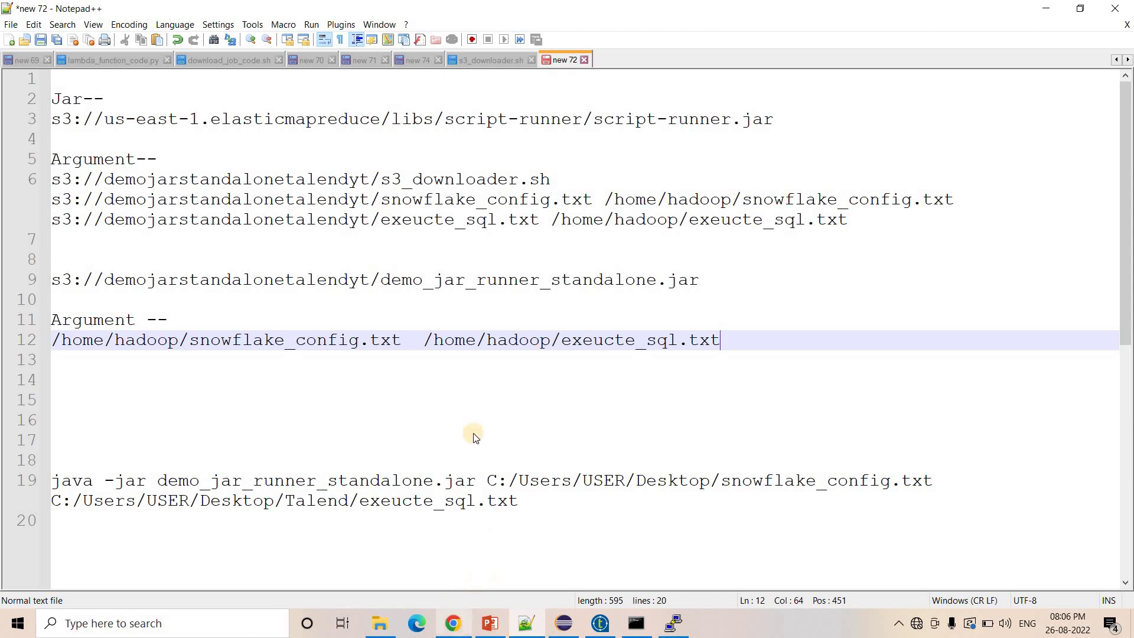
click(441, 351)
key(ctrl+v)
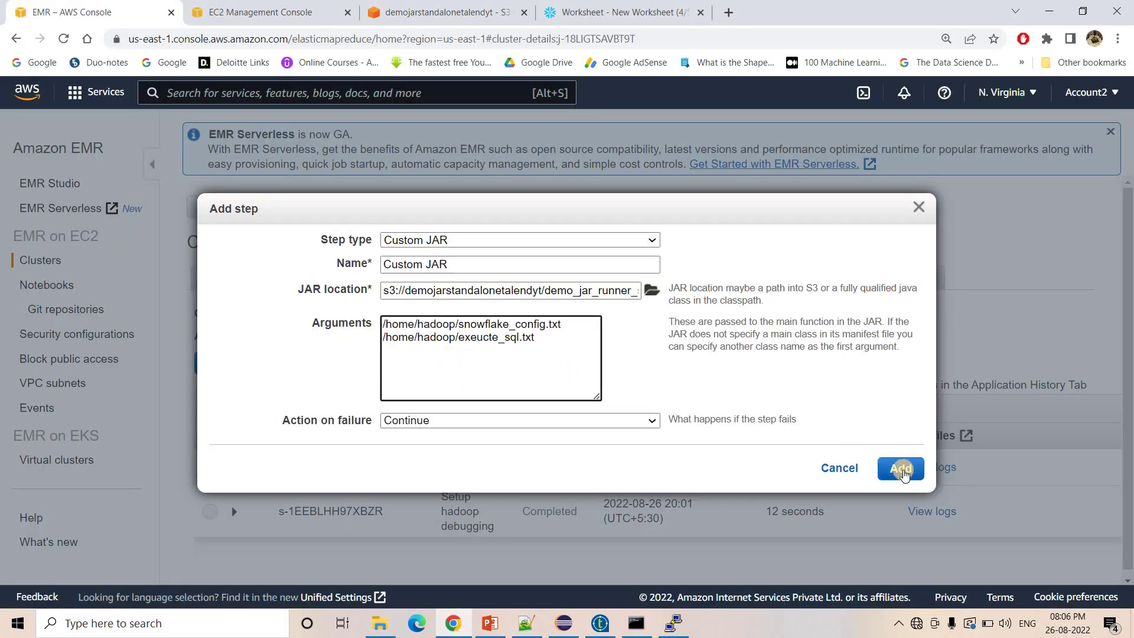
click(902, 469)
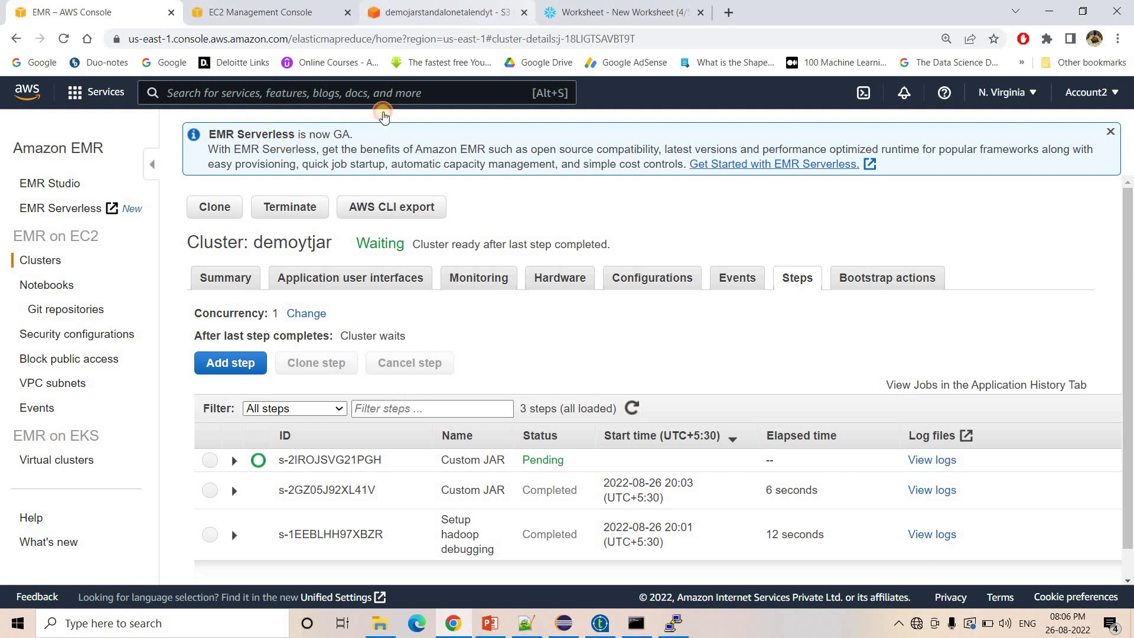
Step: Switch to the Snowflake worksheet and refresh the database objects to check the RAMU database's PUBLIC schema for tables
click(591, 12)
click(207, 194)
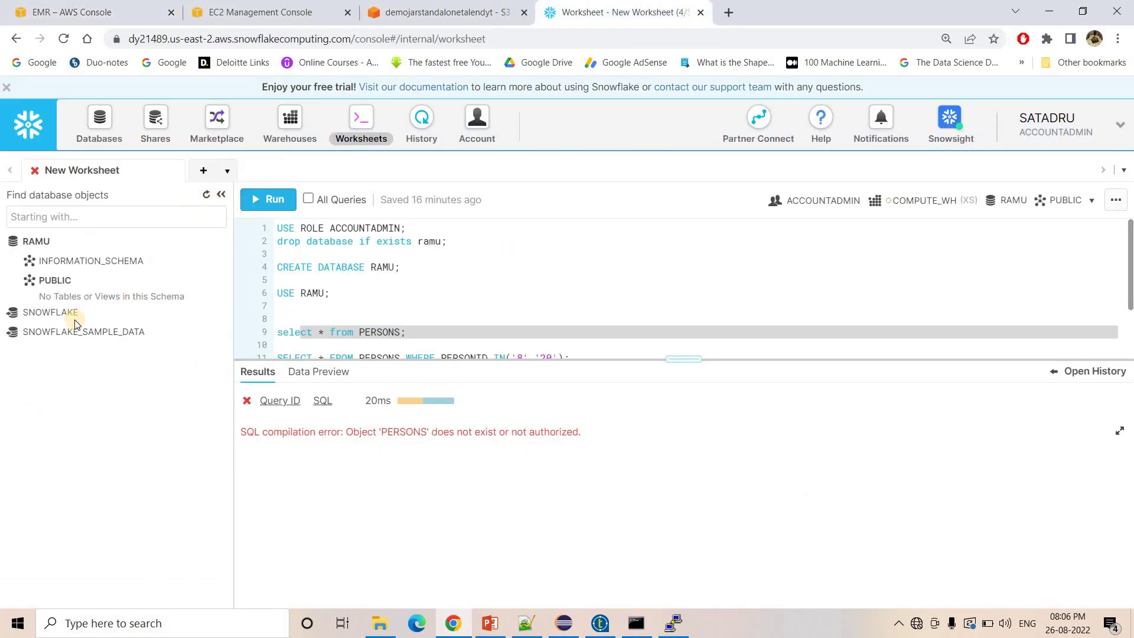
click(206, 197)
click(405, 332)
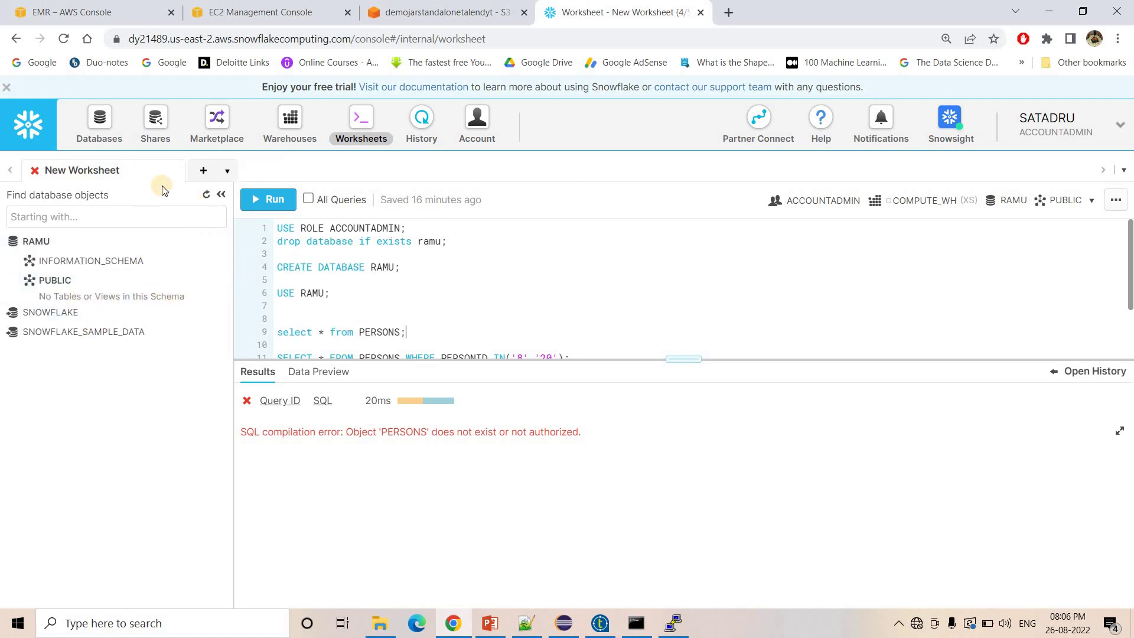
Step: Refresh the Snowflake database objects, and refresh the demoytjar cluster's step list in EMR to check the new Custom JAR step's status
click(208, 195)
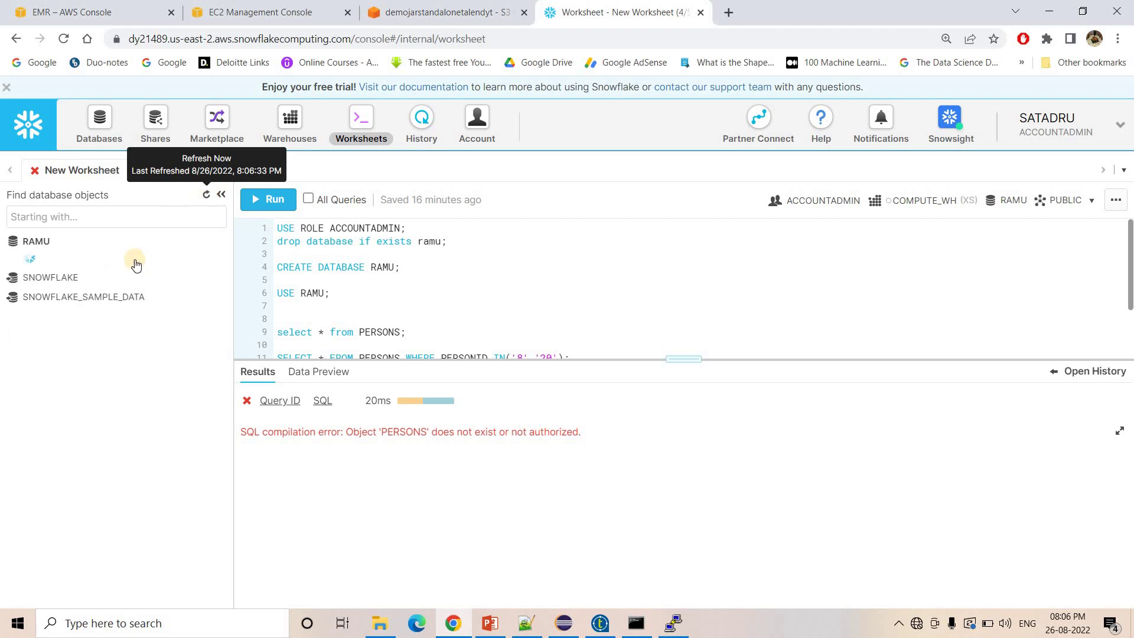
key(ctrl+1)
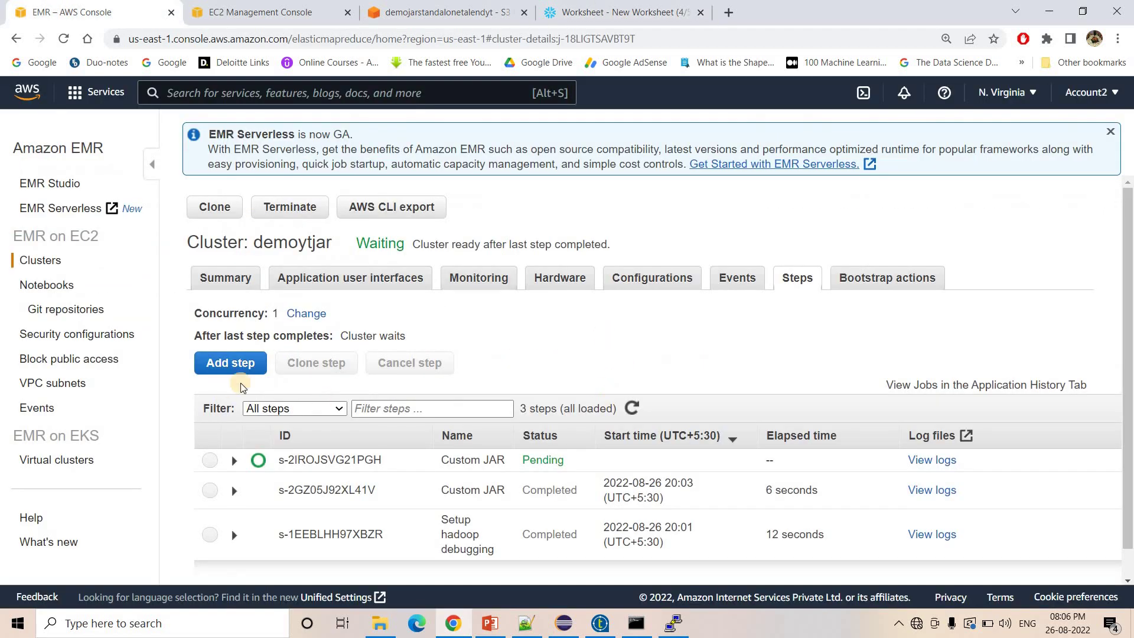
click(631, 408)
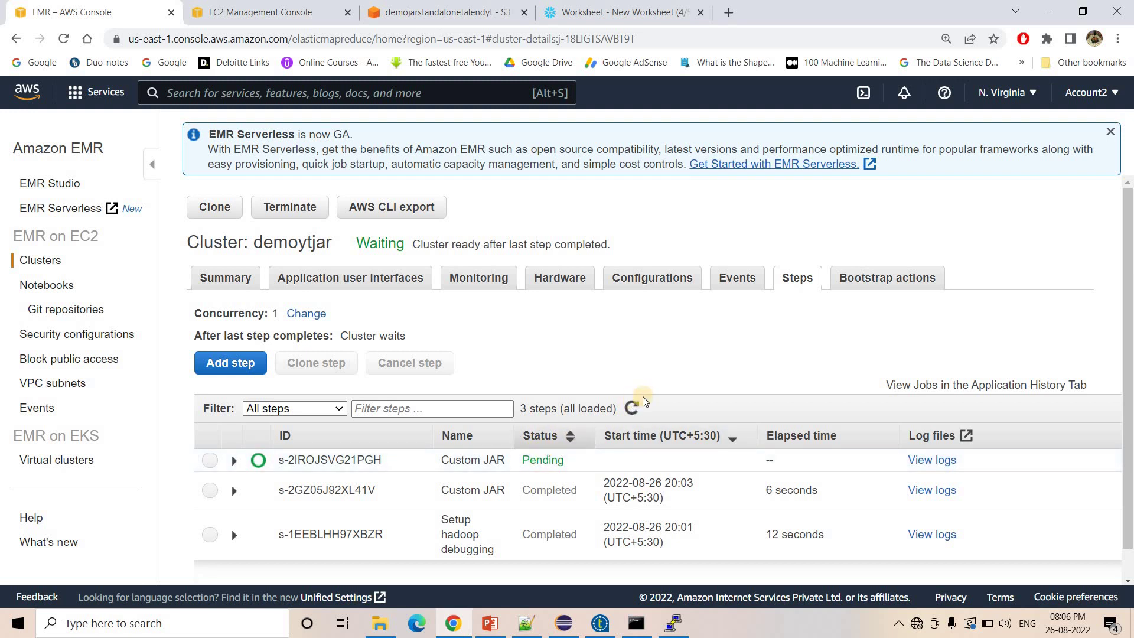
click(633, 406)
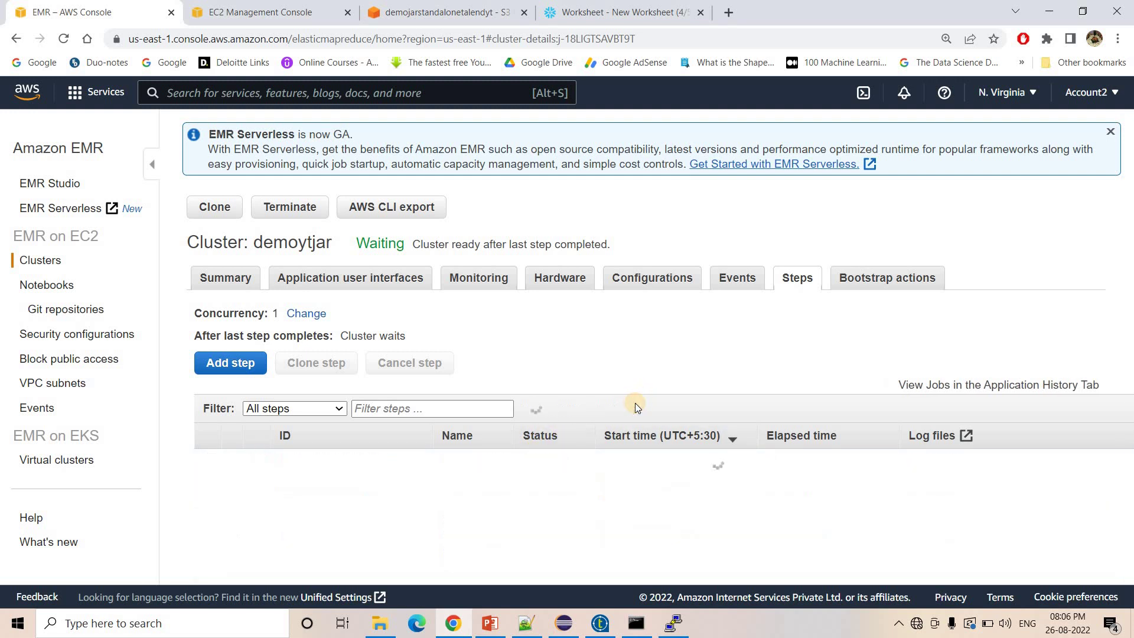
click(633, 408)
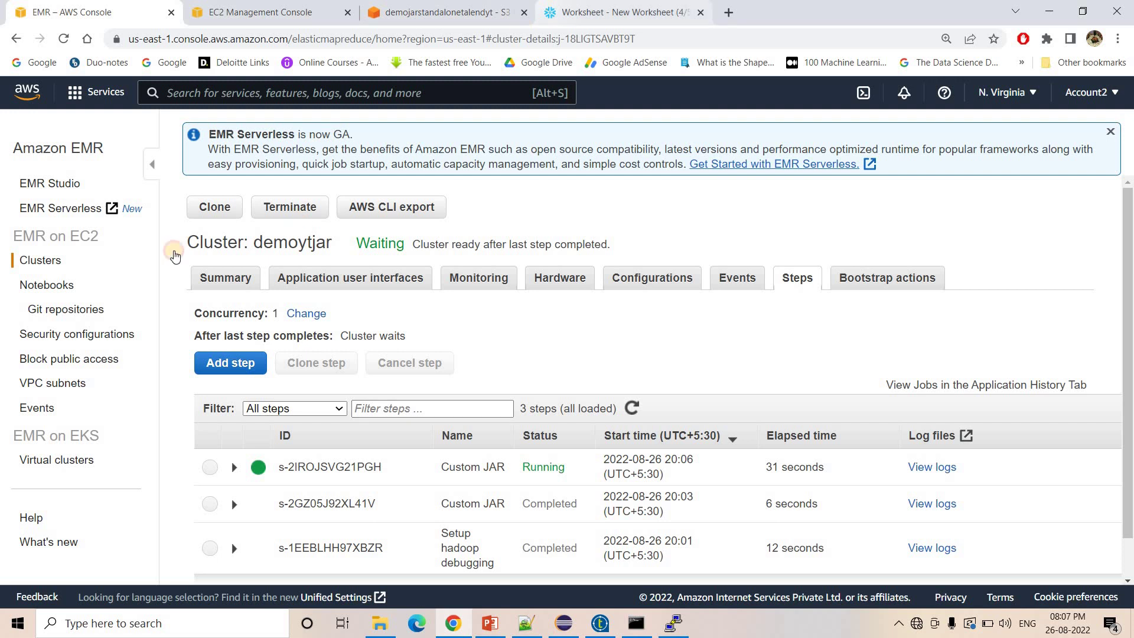
Step: Return to Snowflake, refresh the database objects, and view the details of the PERSONS table in the RAMU database's PUBLIC schema
click(544, 8)
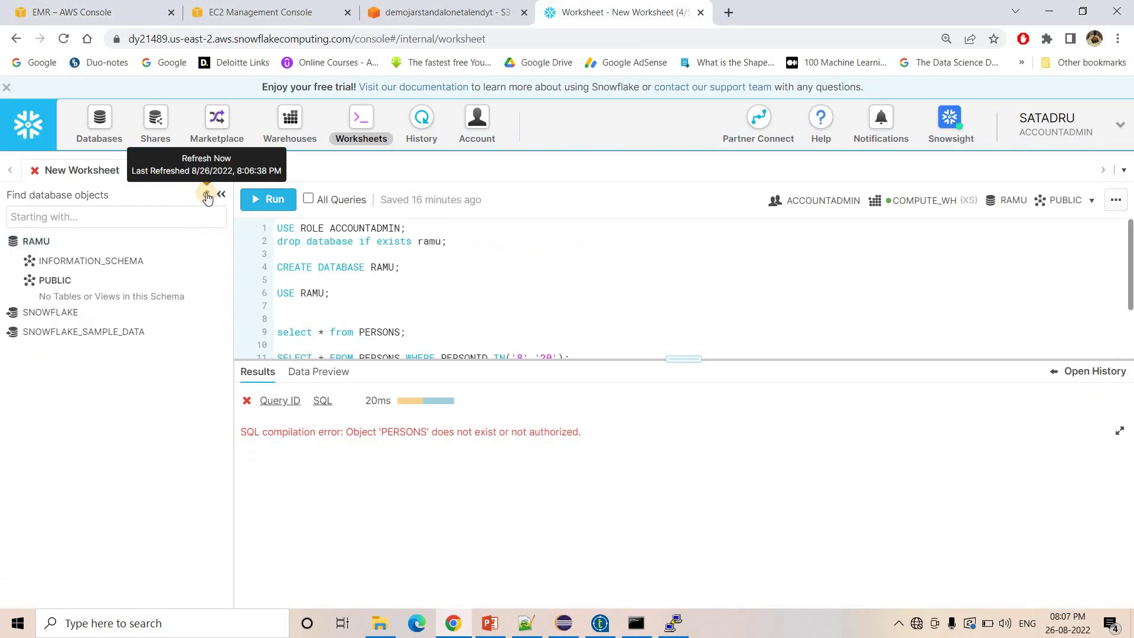
click(207, 194)
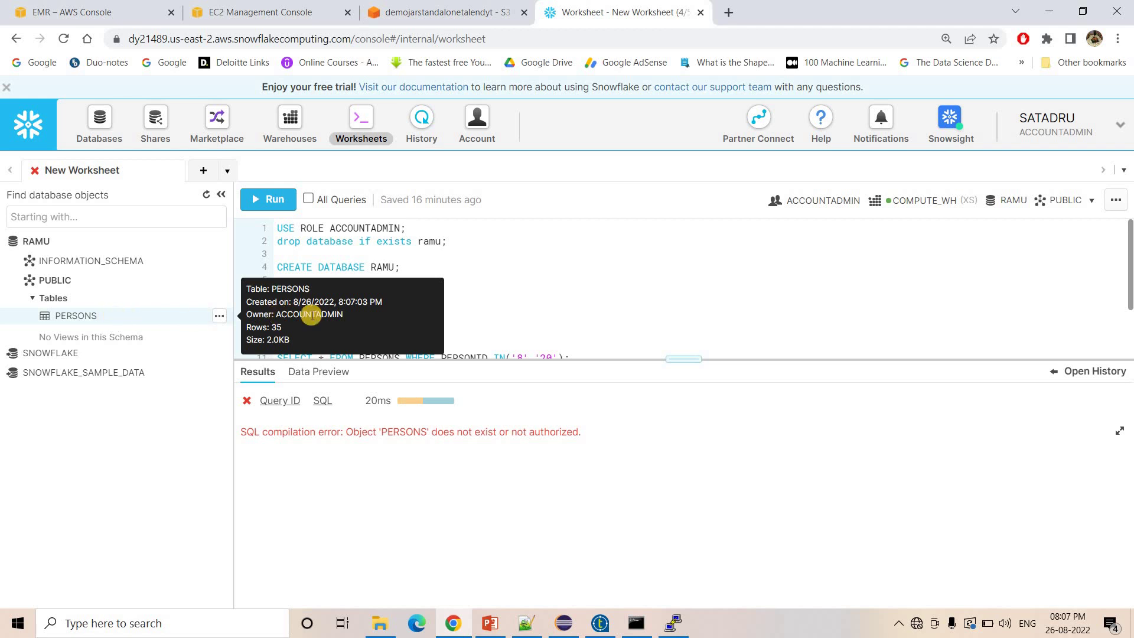
mouse_move(109, 323)
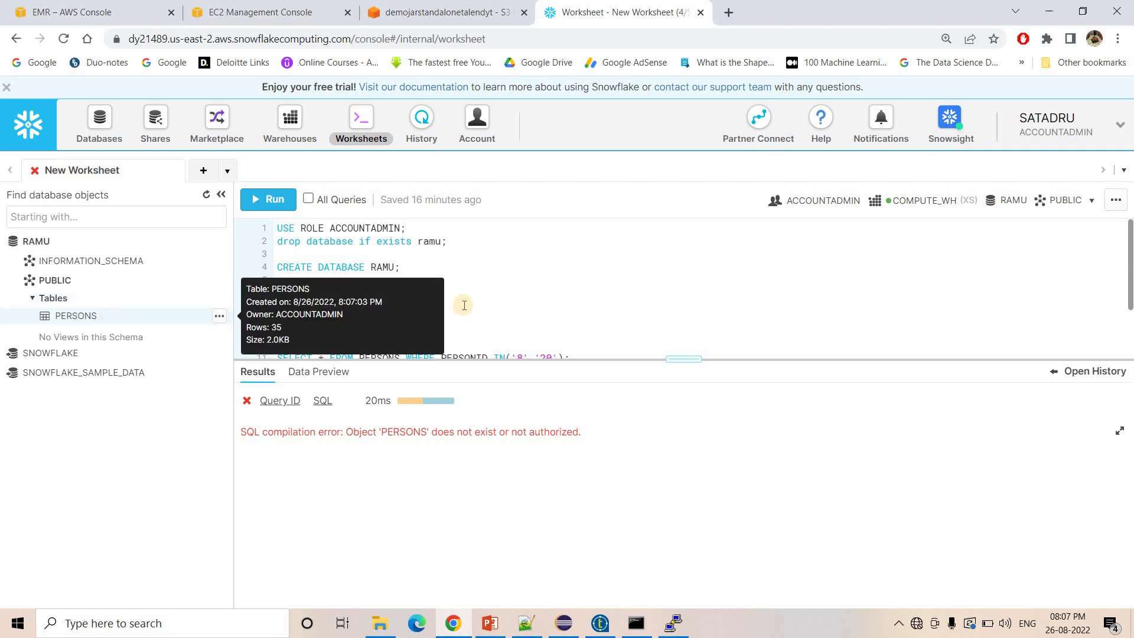
Step: Run select * from PERSONS; twice in the worksheet and look through the returned rows as the load progresses
click(342, 332)
click(275, 200)
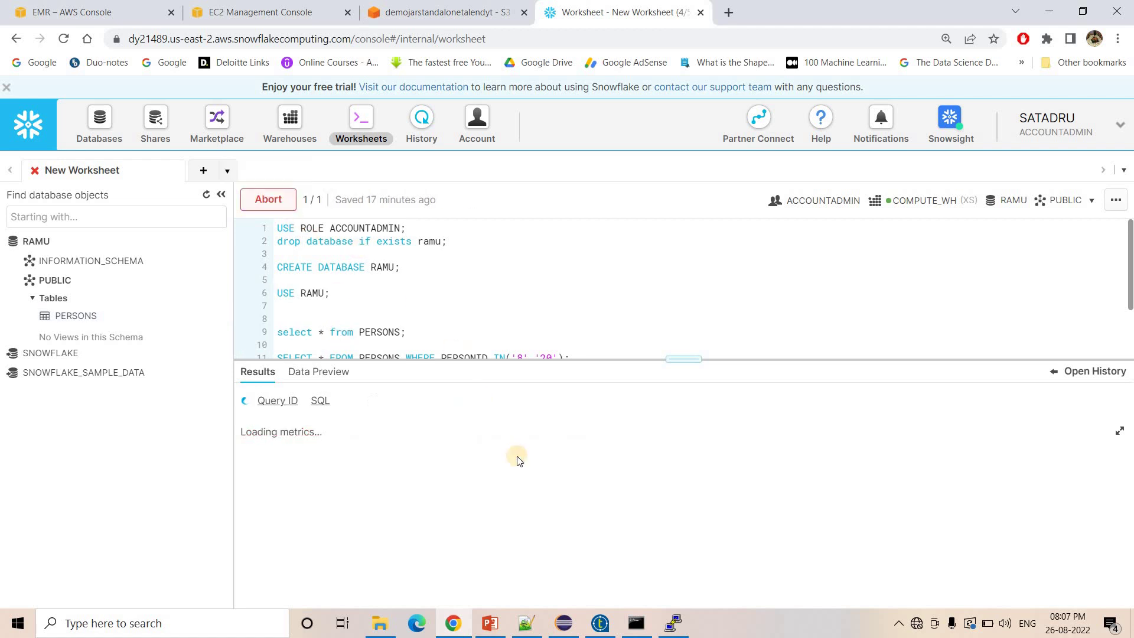
scroll(733, 570, down, 15)
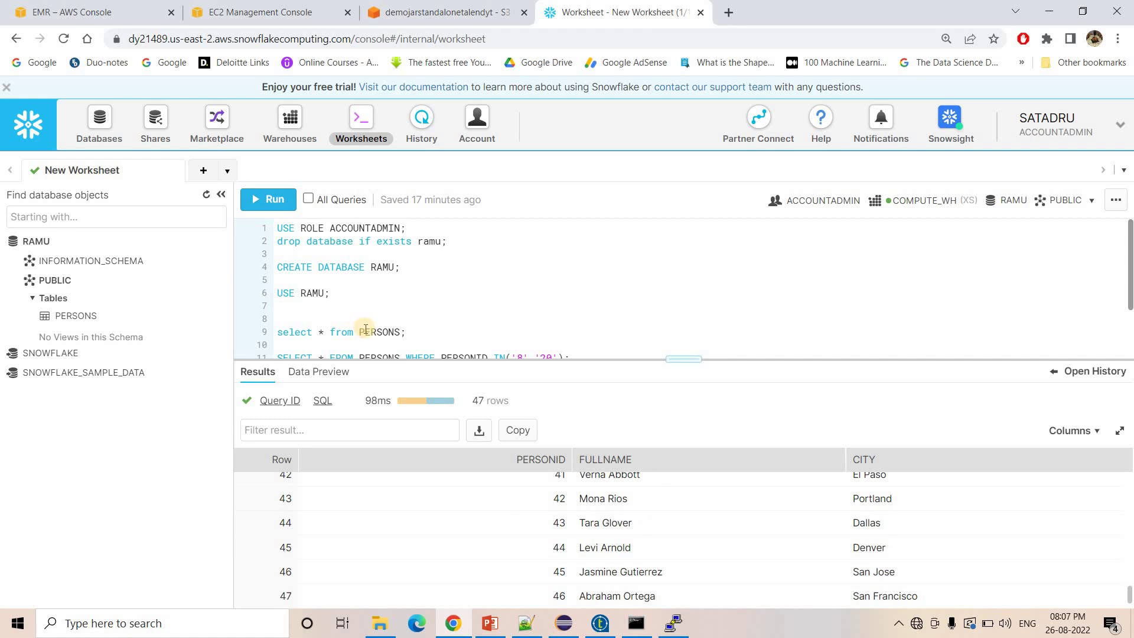
click(293, 212)
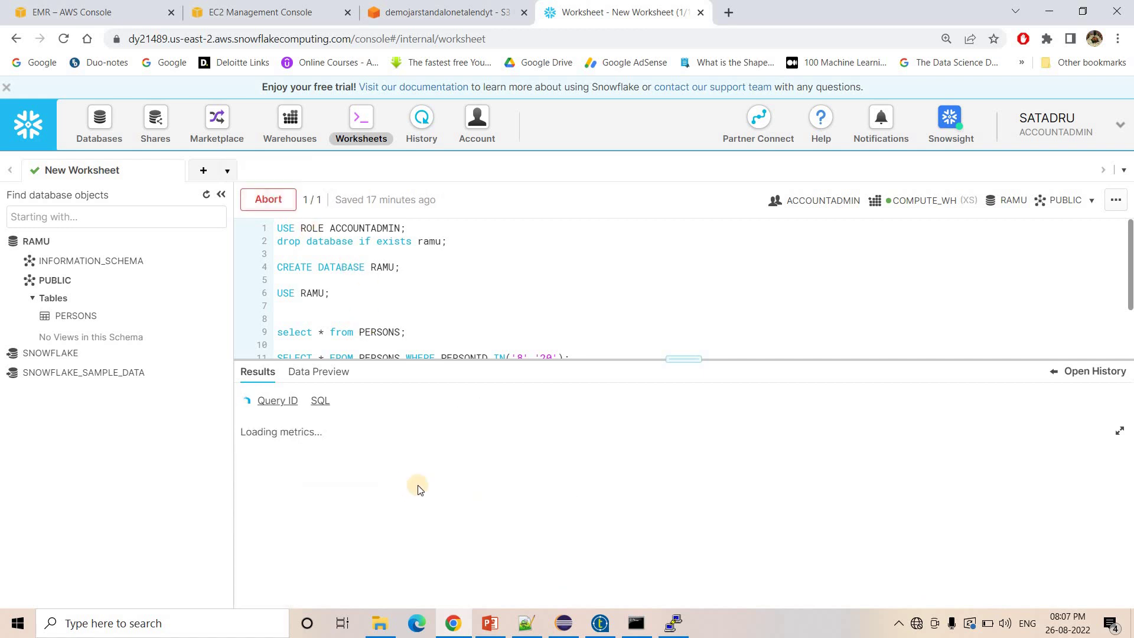
scroll(683, 544, down, 10)
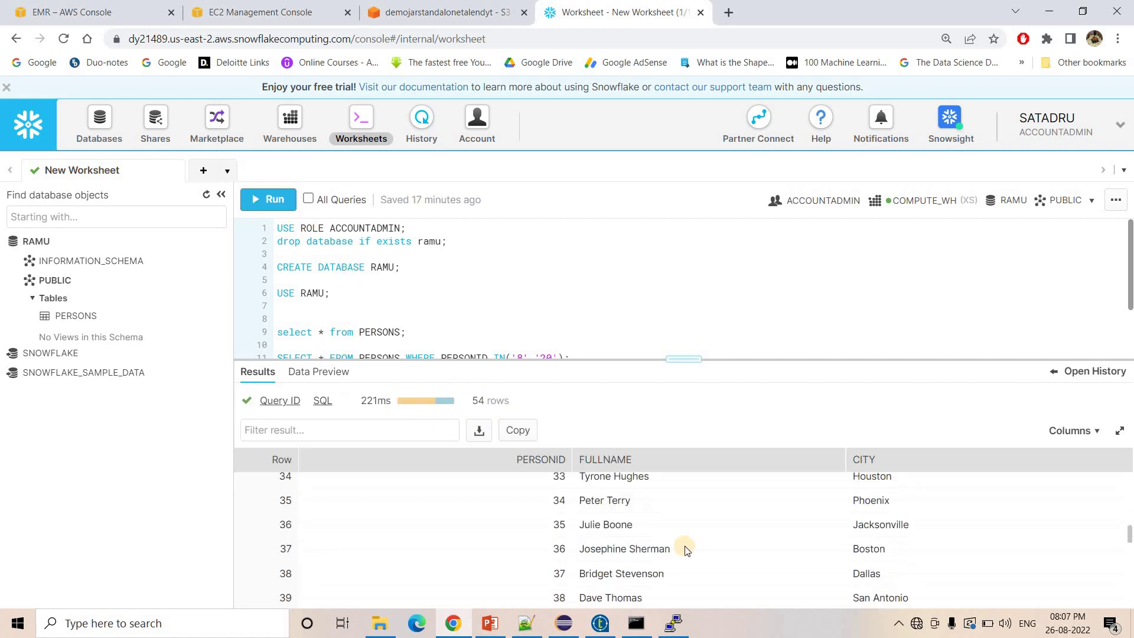
scroll(679, 567, up, 2)
Step: Switch to the Command Prompt and review the final Persons INSERT statements in the local JAR run's output
click(671, 629)
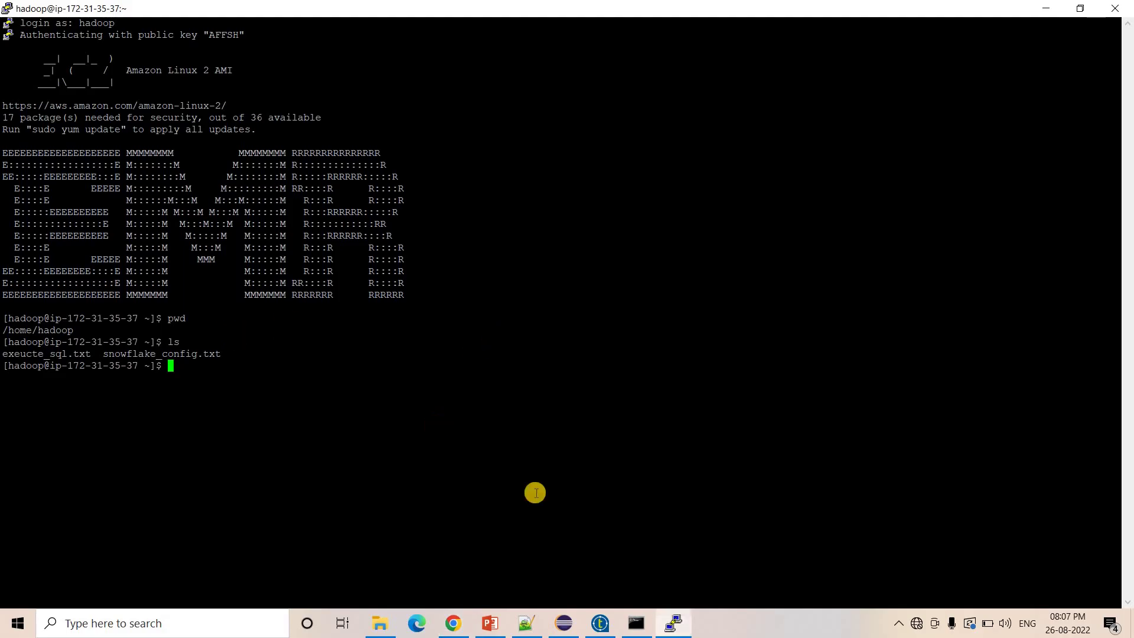
key(alt+Tab)
drag(2, 177, 292, 530)
drag(357, 581, 357, 581)
click(407, 568)
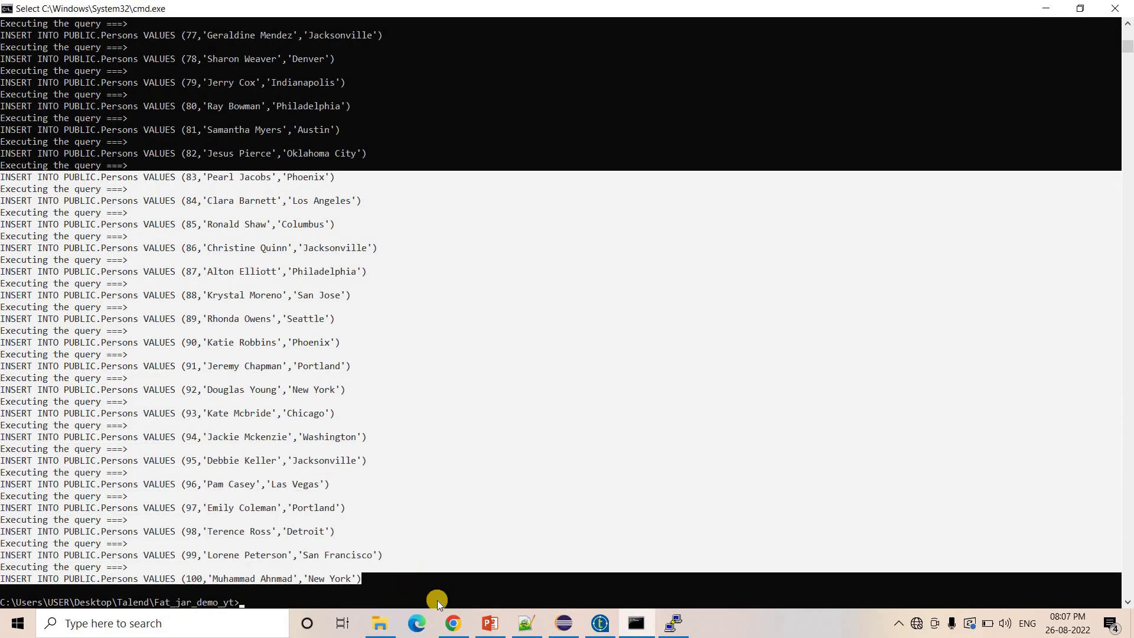
key(alt+Tab)
Step: Refresh the demoytjar cluster's step list in EMR, and look through the dependency JARs in the Fat_jar_demo_yt folder's lib subfolder
click(95, 12)
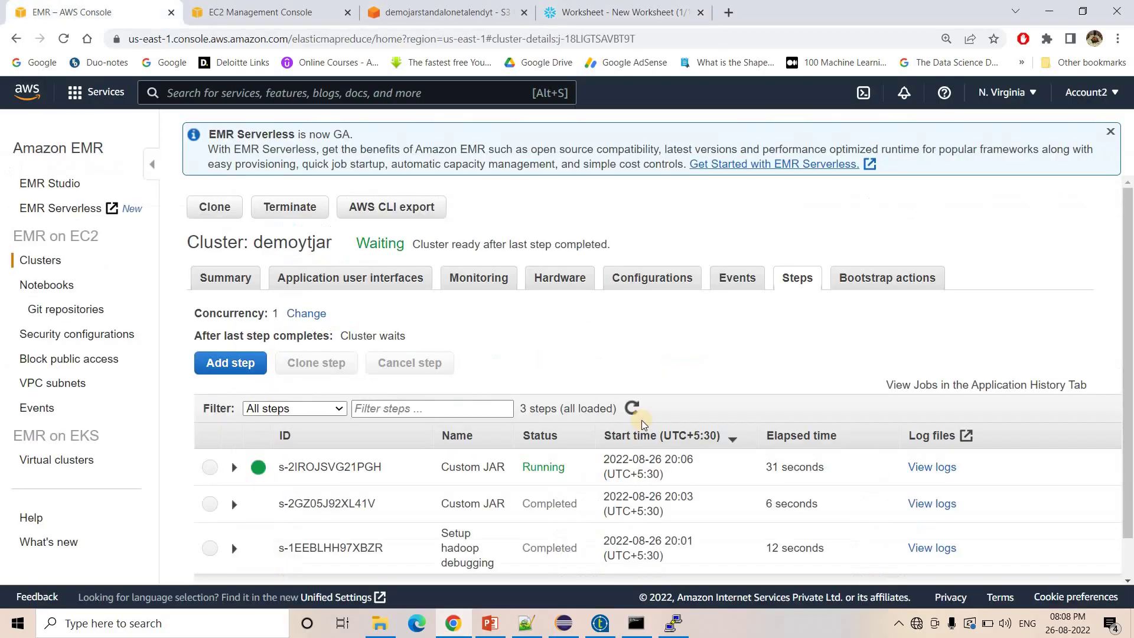
click(632, 408)
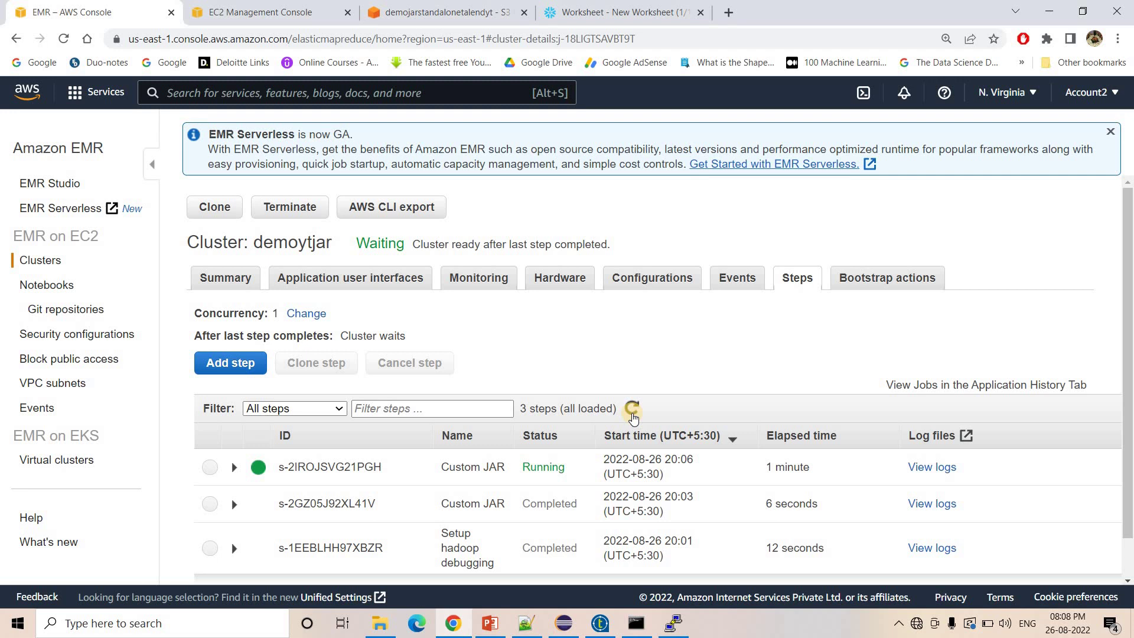
key(alt+Tab)
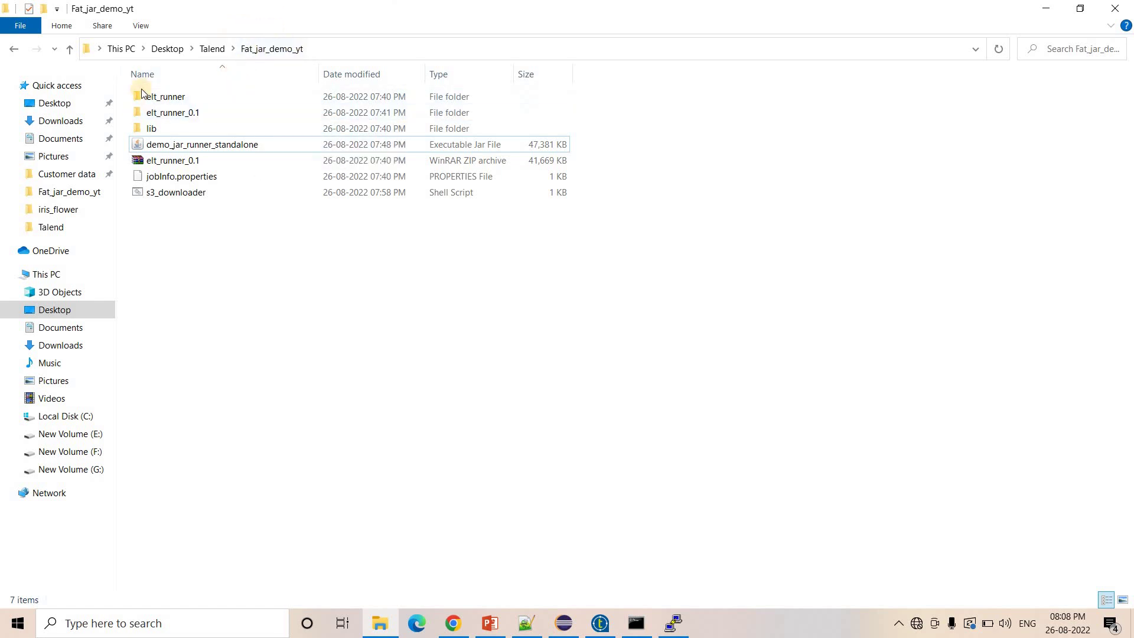
double_click(215, 127)
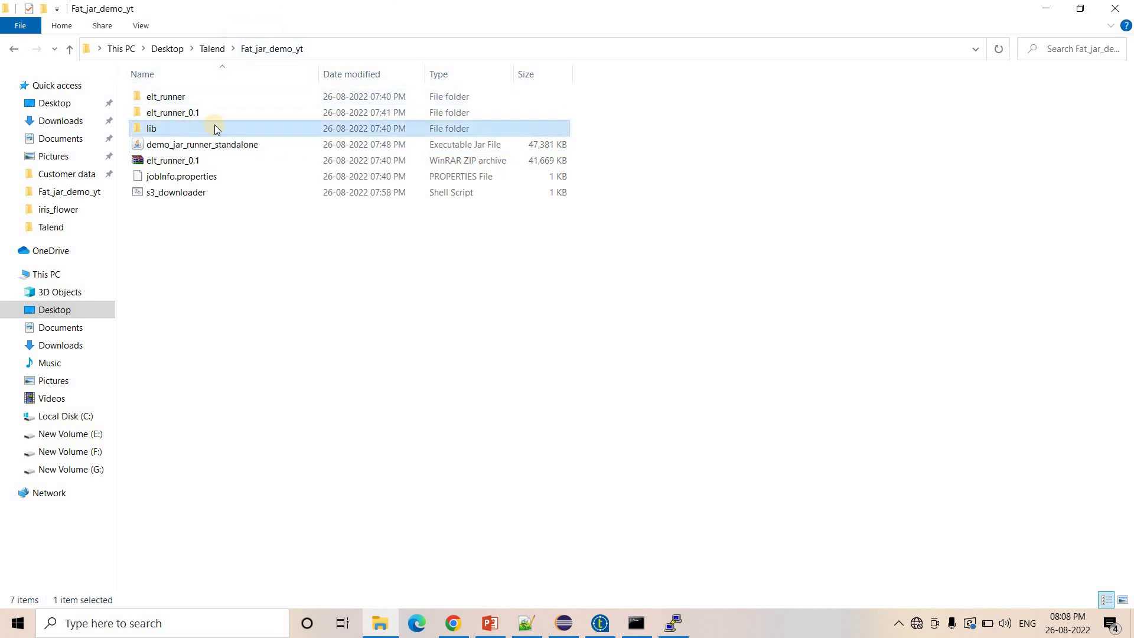
scroll(247, 372, down, 6)
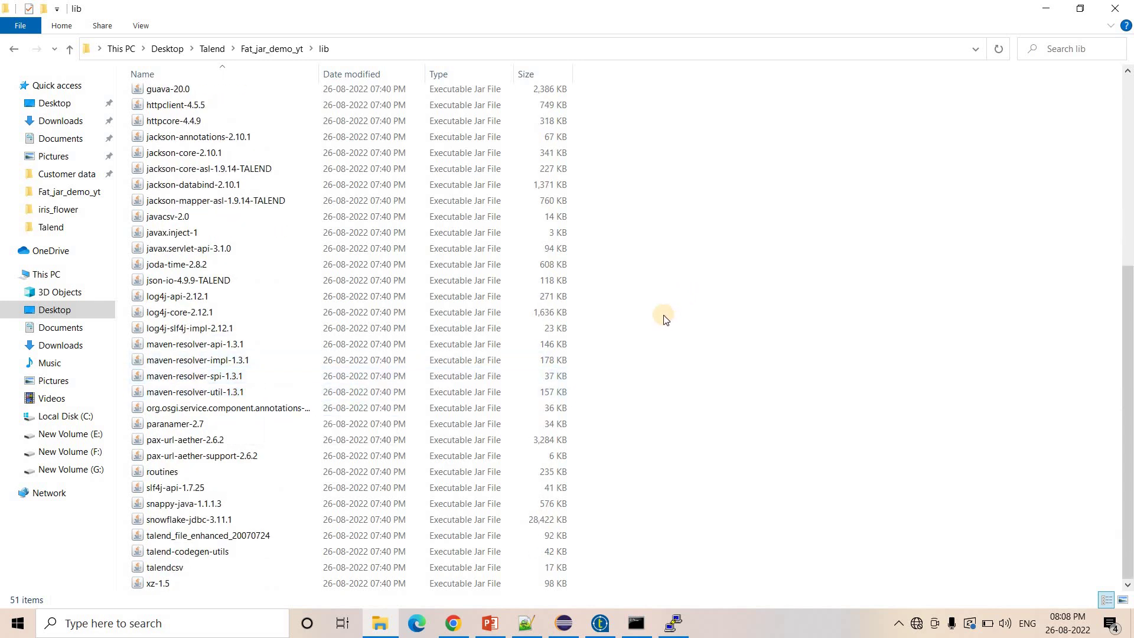
Step: Recheck the Custom JAR step's status in EMR and review the workflow diagram slide in PowerPoint
click(465, 623)
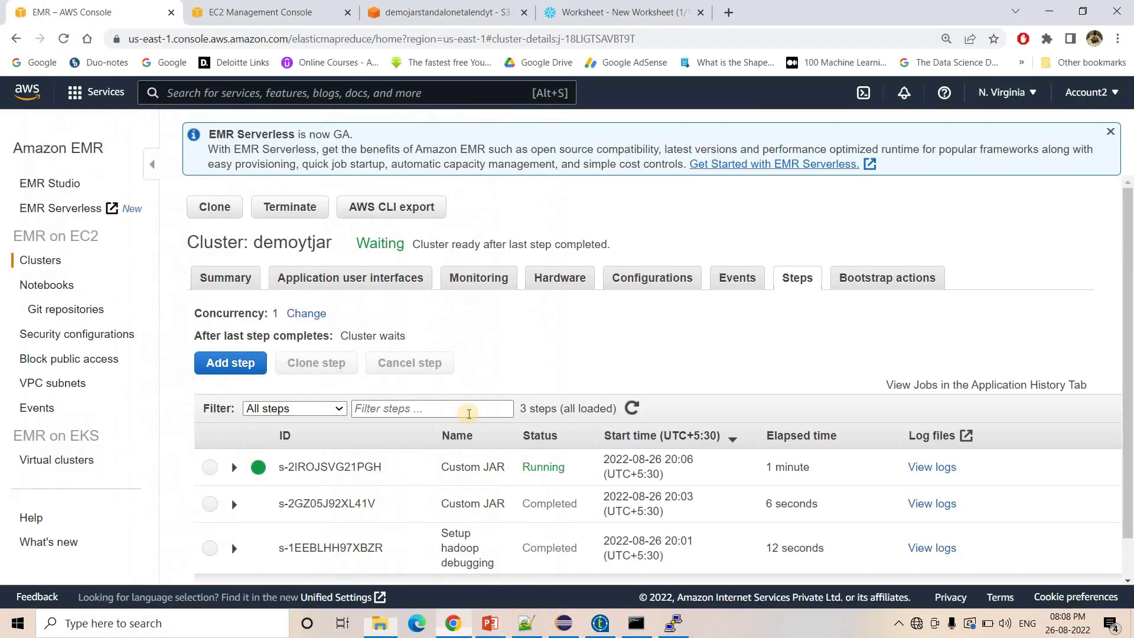
click(632, 412)
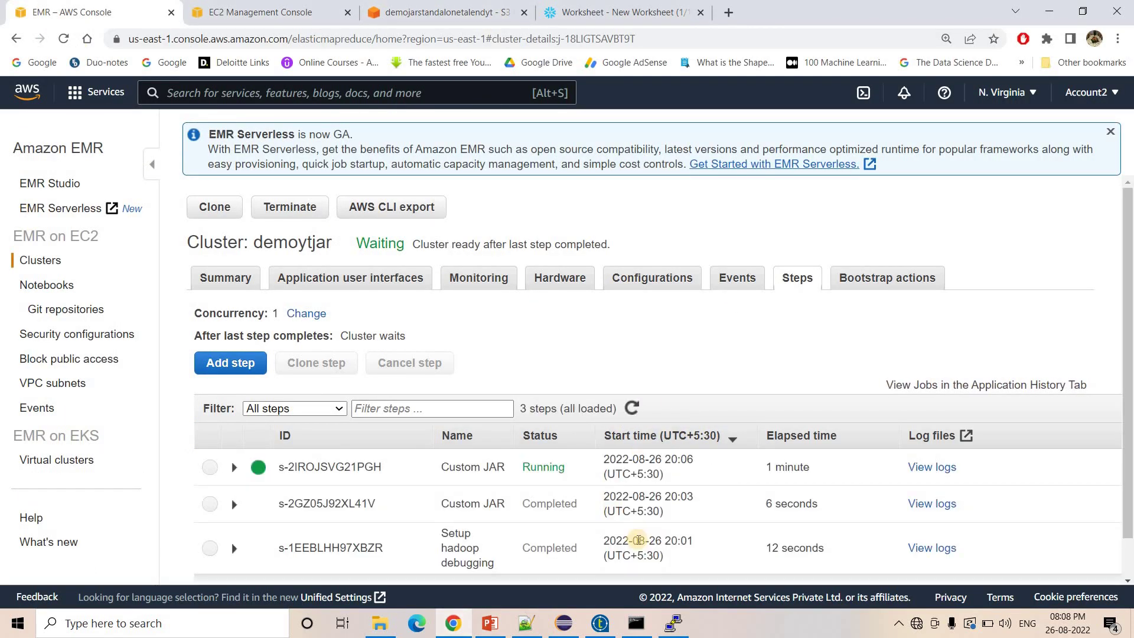
key(alt+Tab)
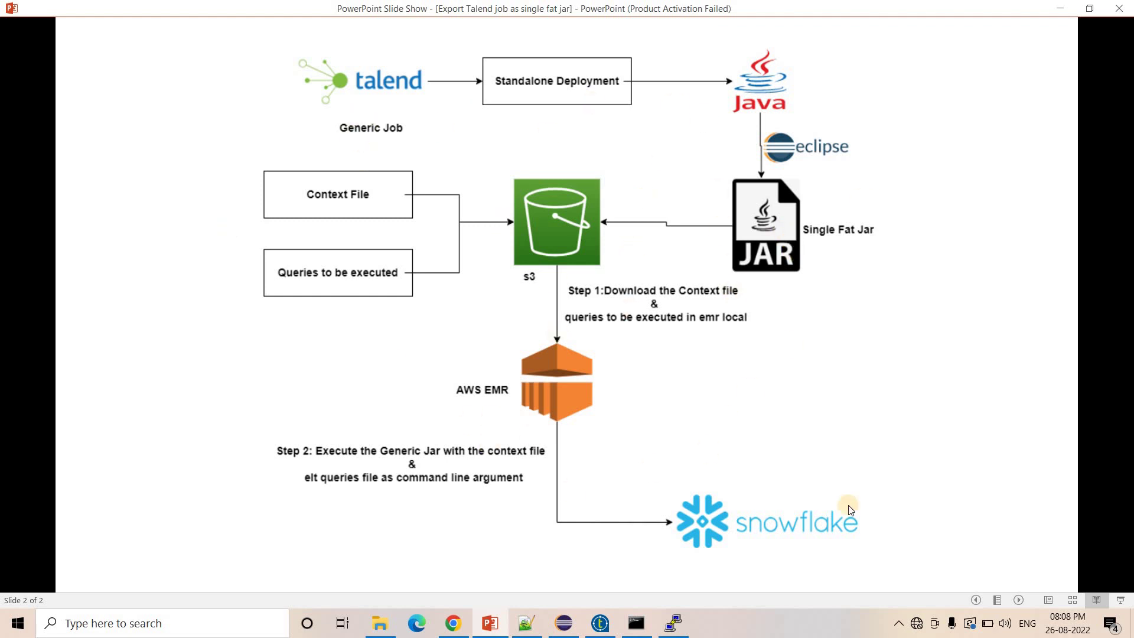
click(463, 627)
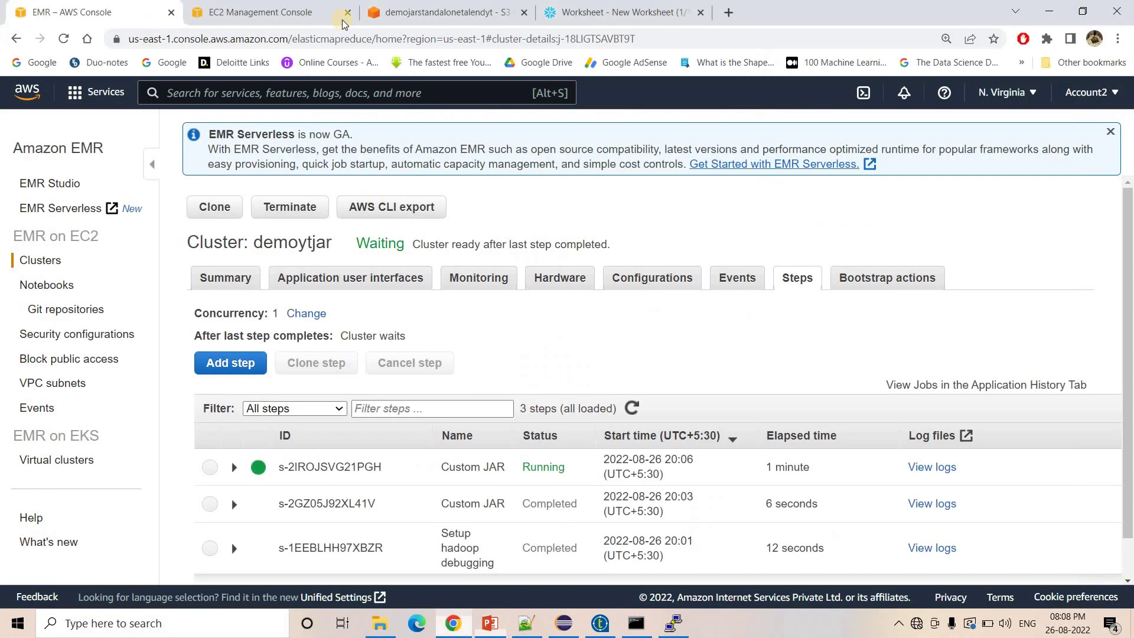
Step: Refresh the database objects in Snowflake and rerun select * from PERSONS; to examine the rows loaded so far
click(615, 12)
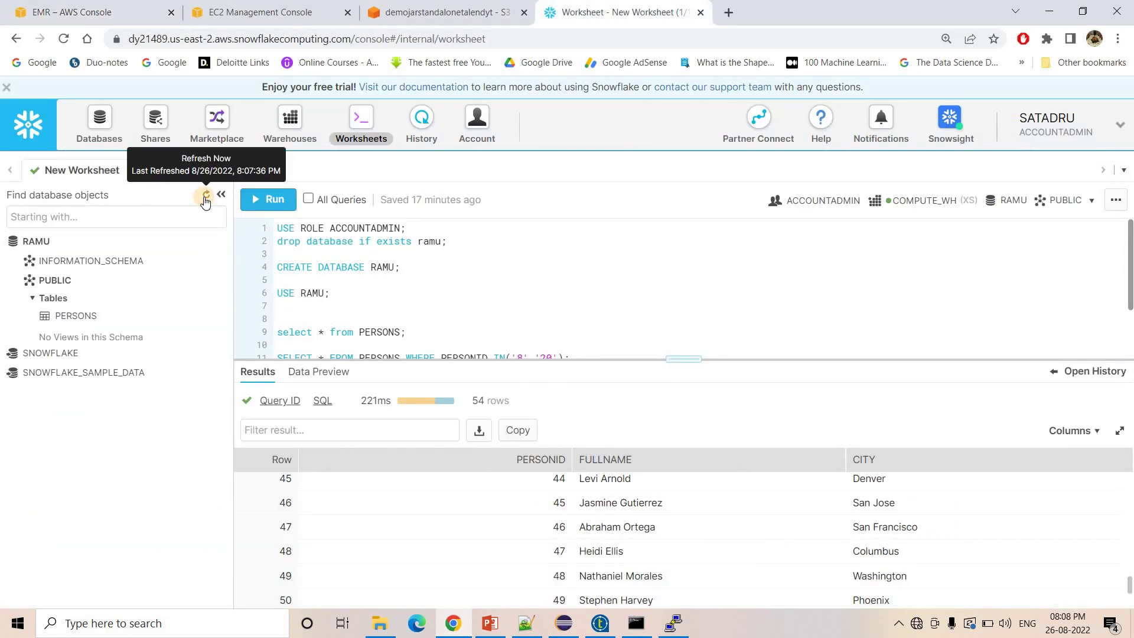
click(205, 197)
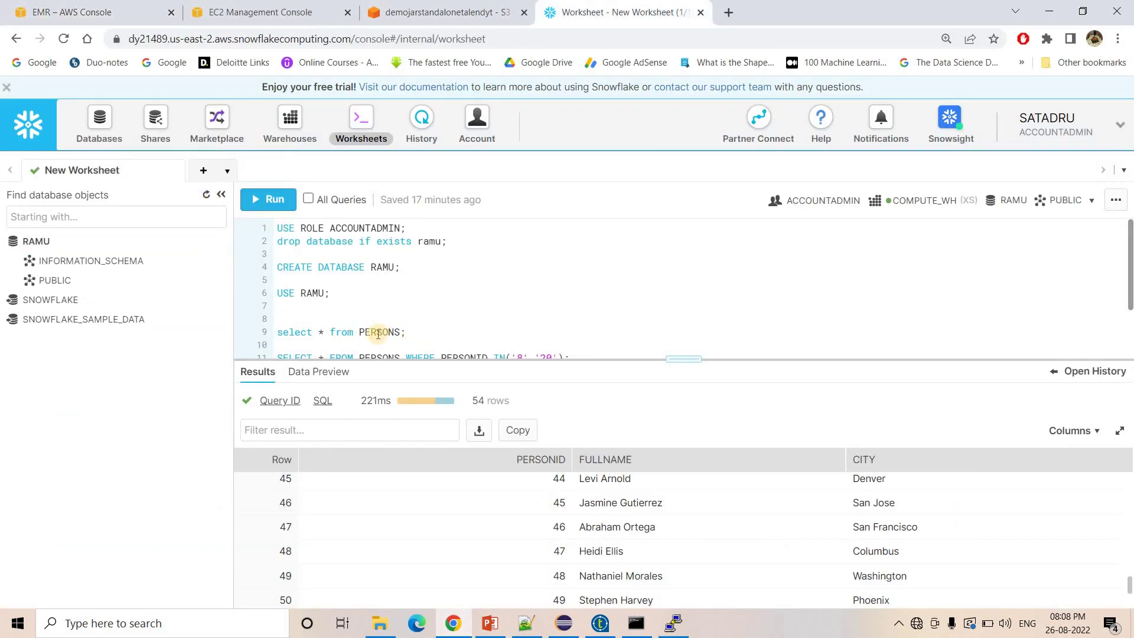
click(274, 201)
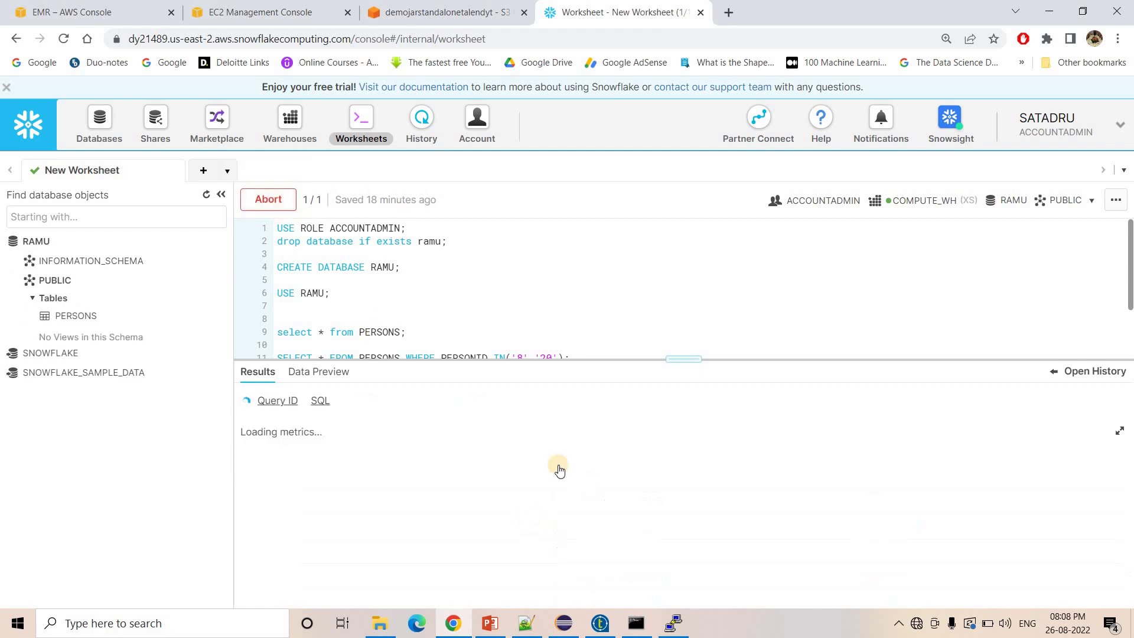
scroll(518, 515, down, 7)
scroll(517, 514, down, 20)
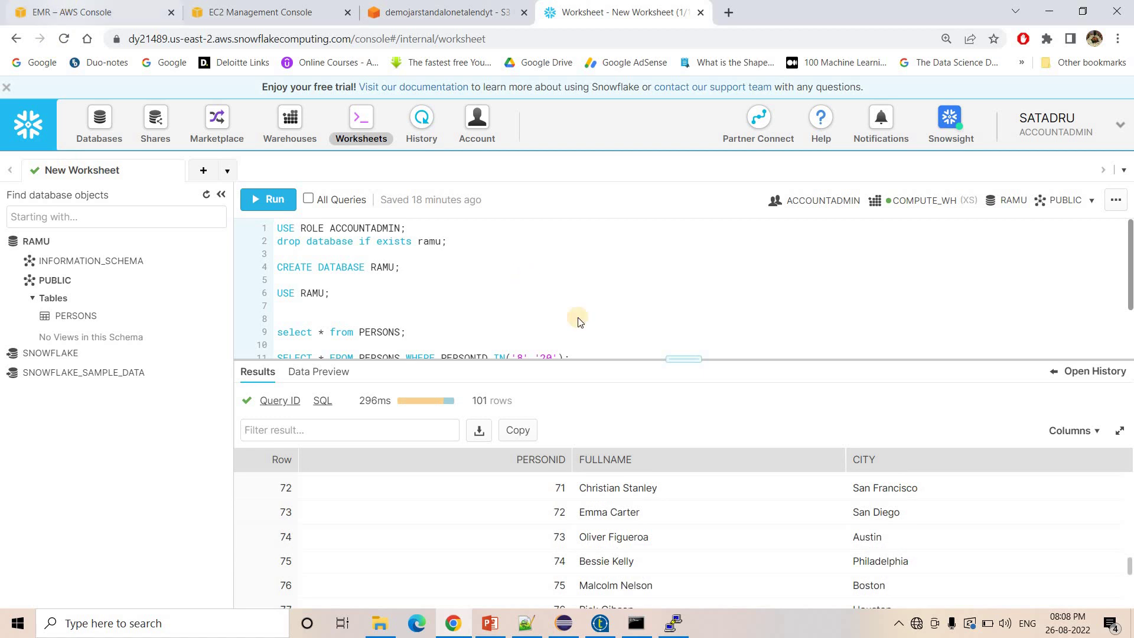
Step: Switch to the EMR console and refresh the cluster's step list until the Custom JAR step's final status can be checked
key(ctrl+1)
click(631, 407)
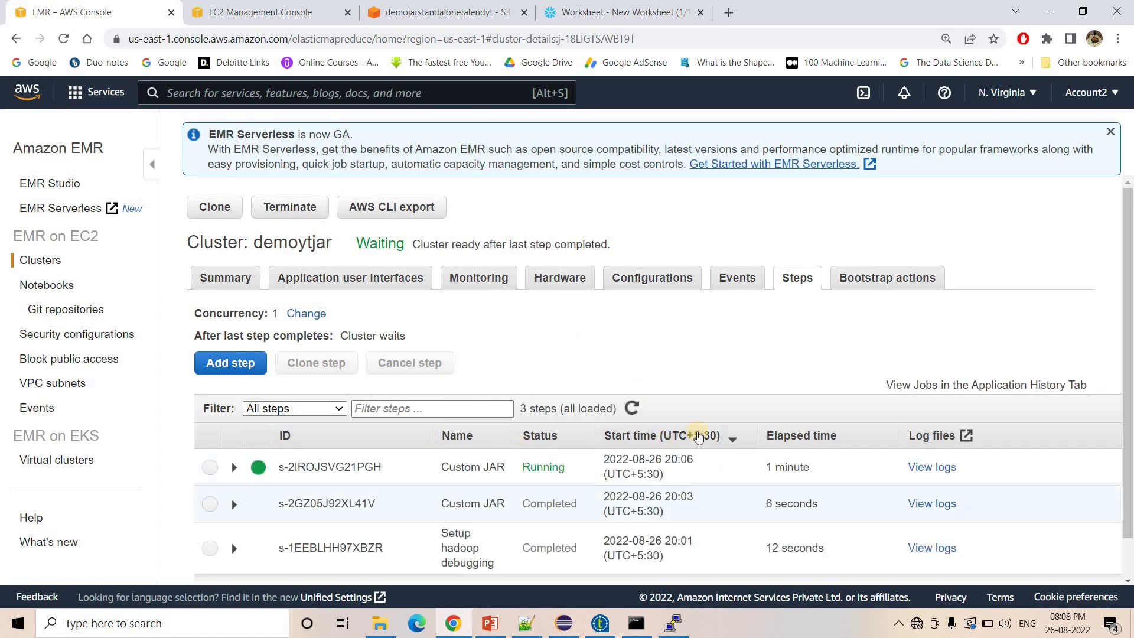
click(631, 409)
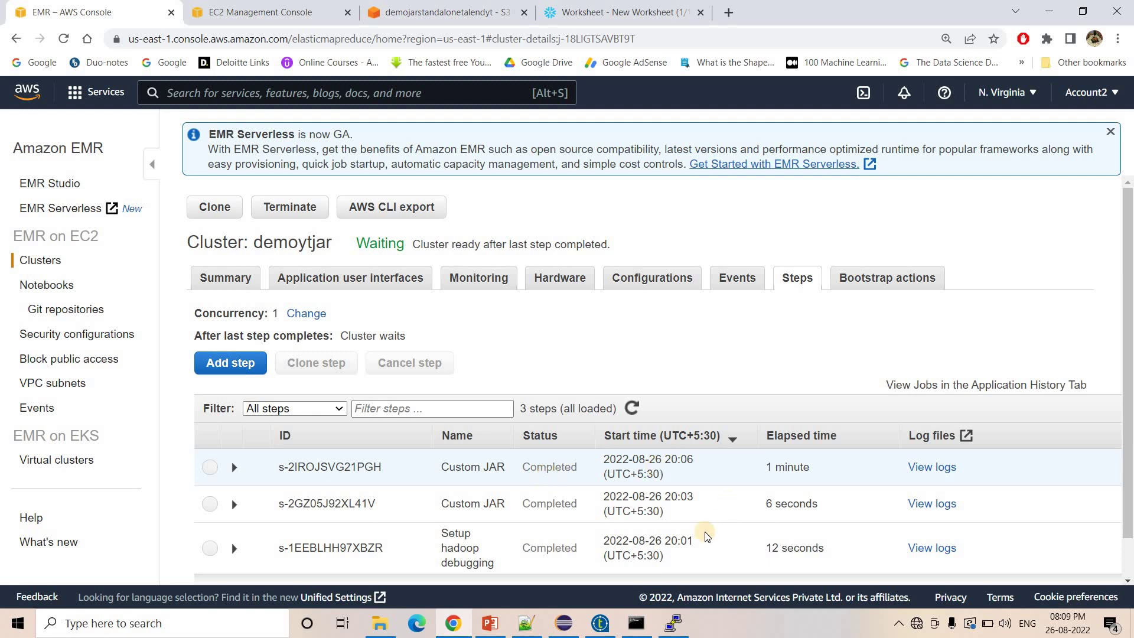
Step: Inspect the file name settings of tFileInputDelimited_2 and tFileInputDelimited_1 in Talend's elt_runner job, and return to the workflow slide in PowerPoint
key(alt+Tab)
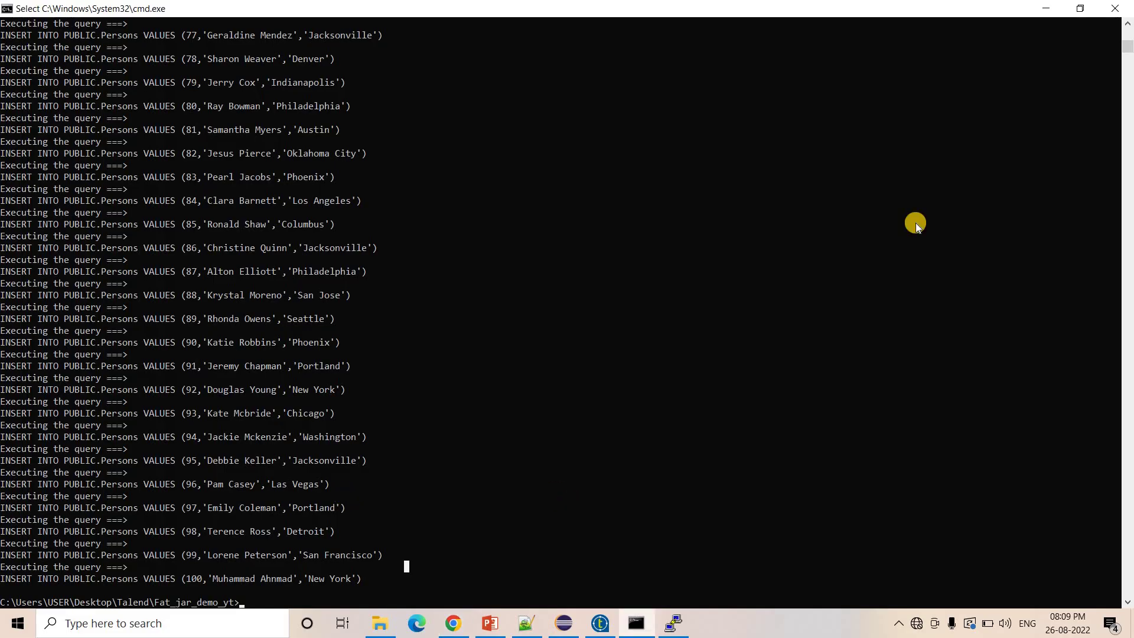
click(673, 625)
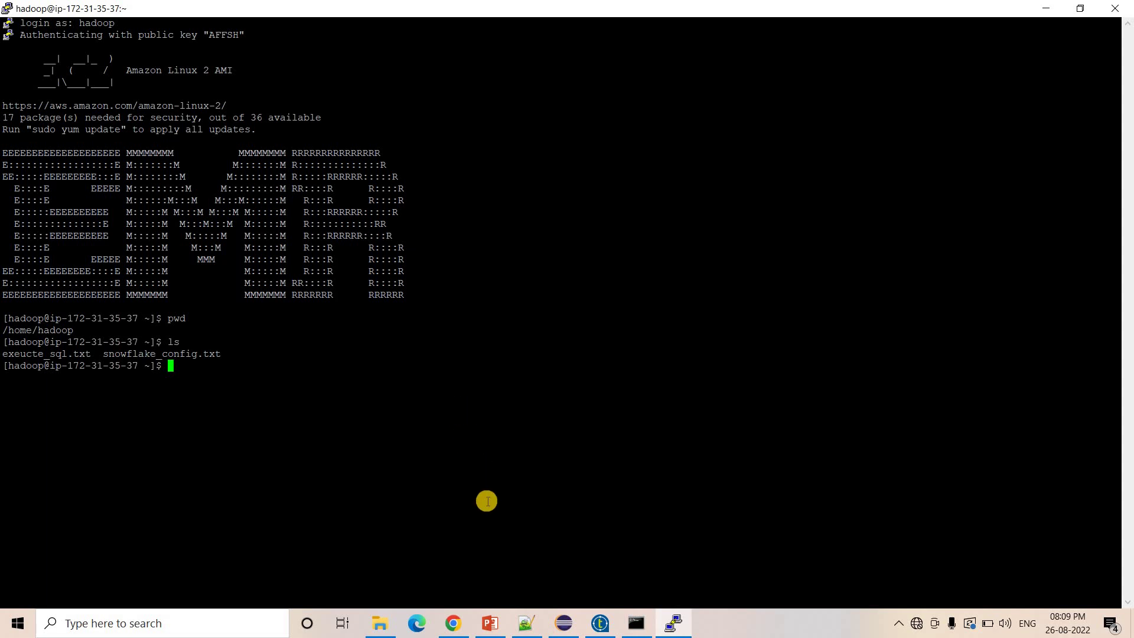
click(599, 623)
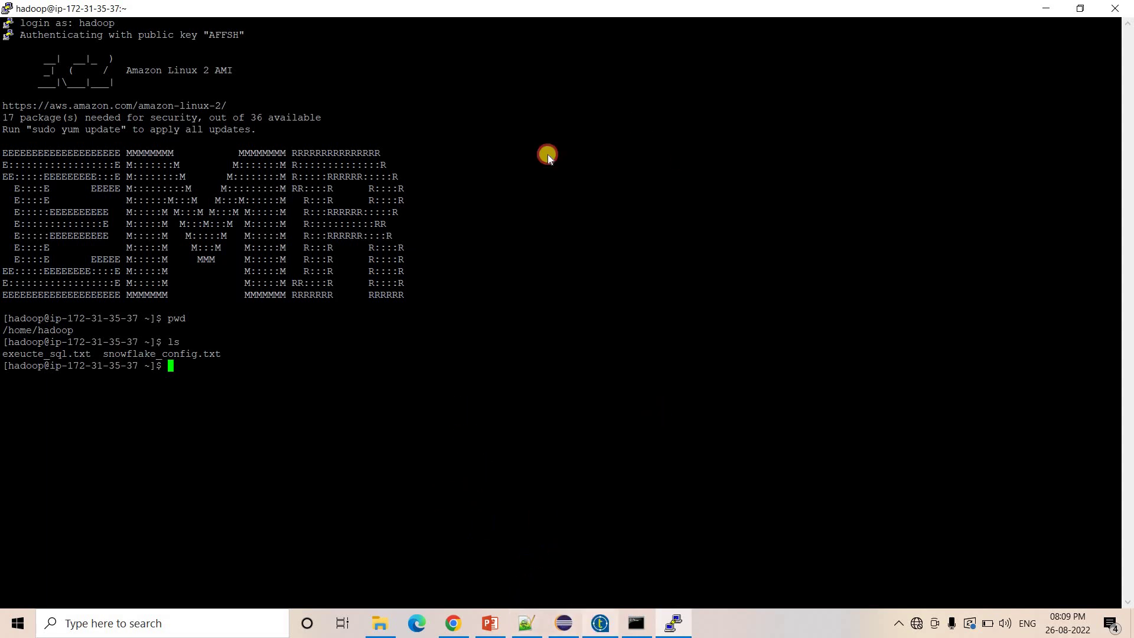
click(499, 242)
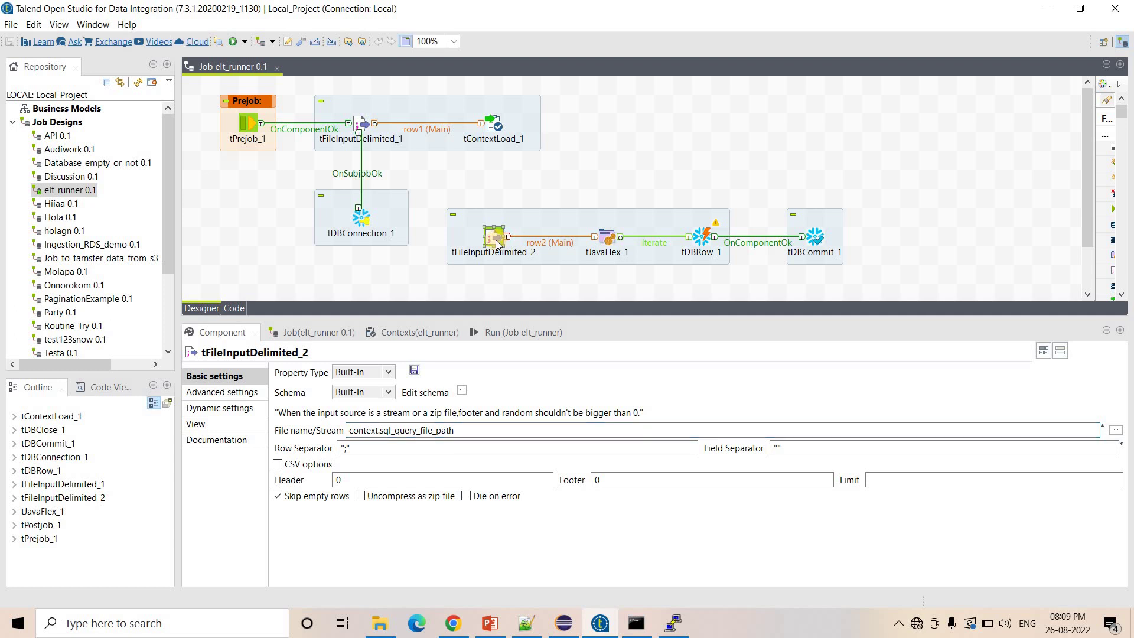
click(361, 126)
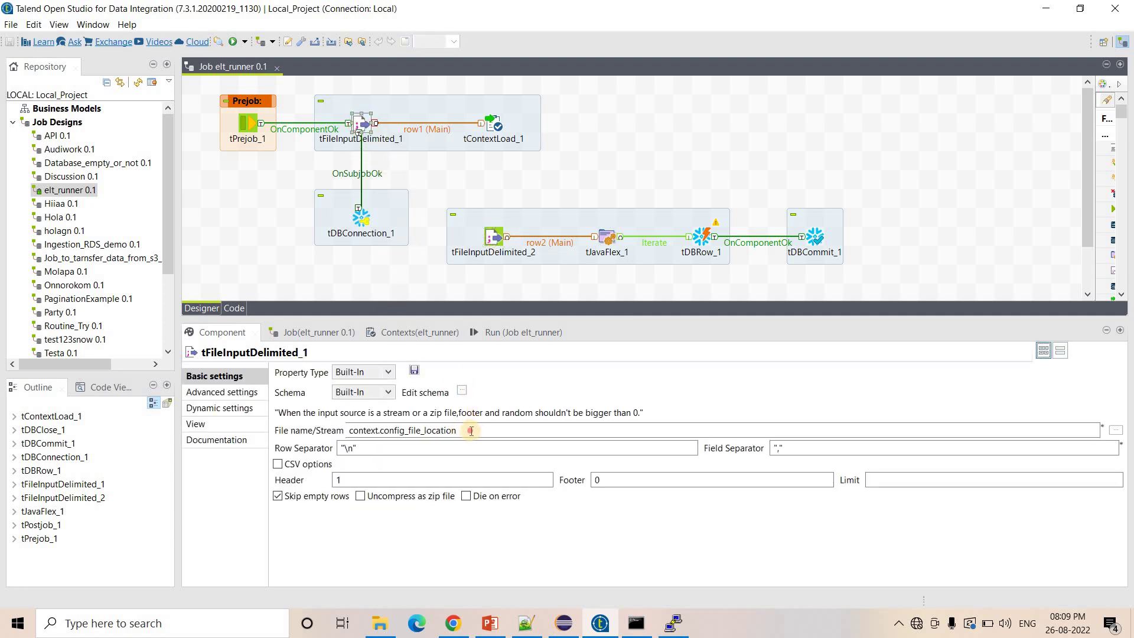
double_click(470, 430)
click(469, 429)
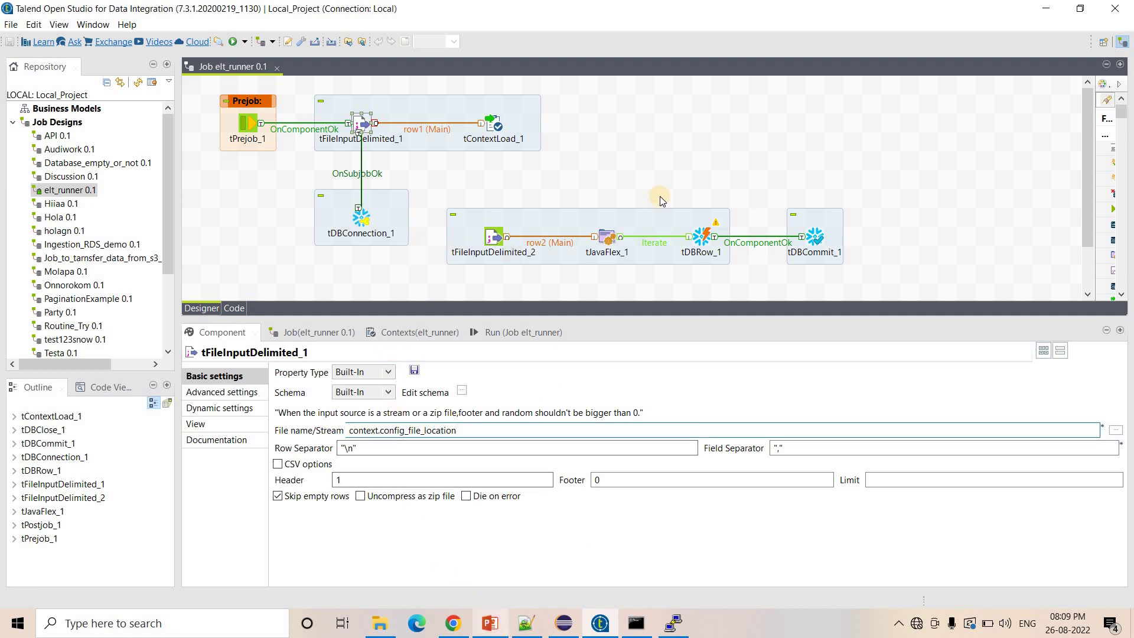
key(alt+Tab)
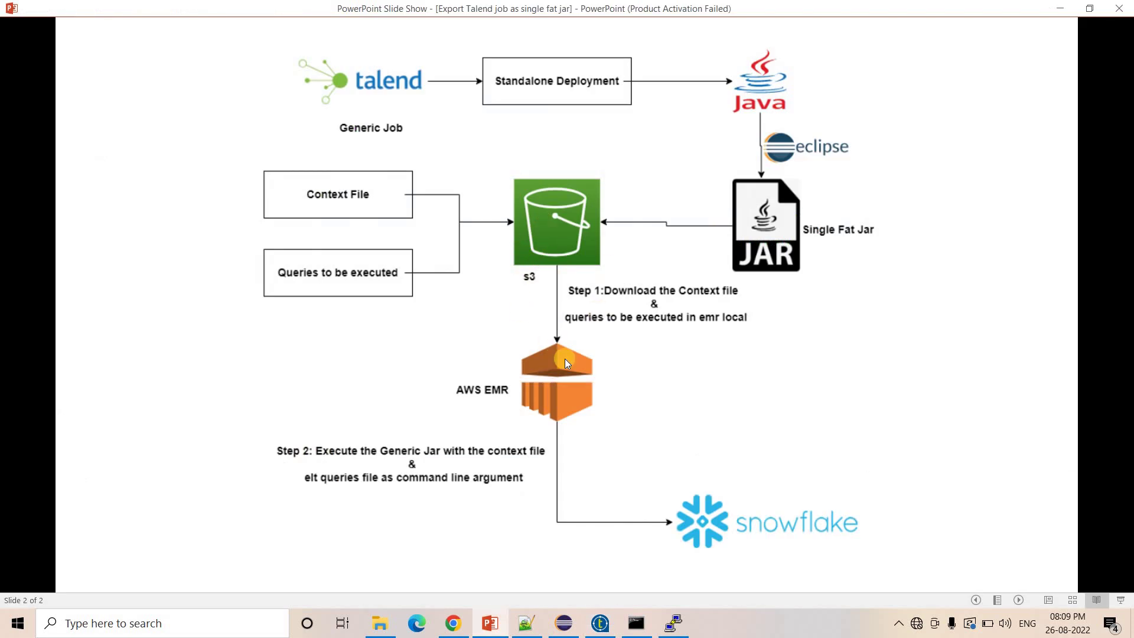